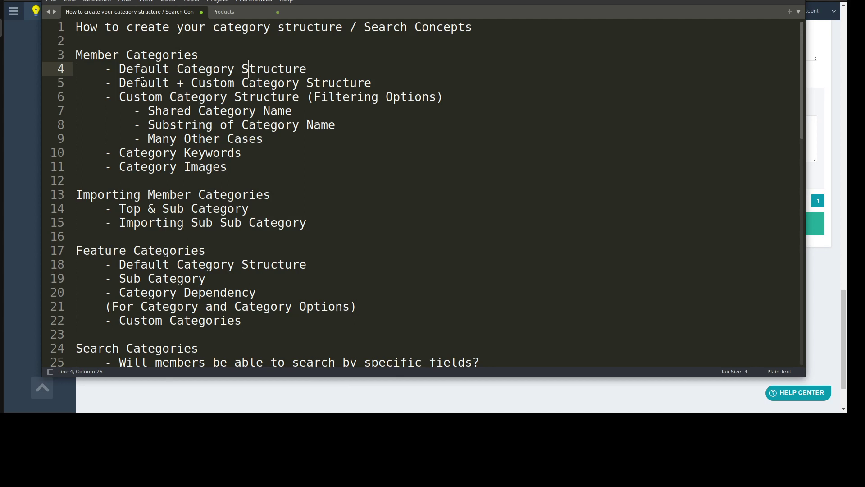
Review the outline's Member Categories section and highlight Search Concepts in its title
{"action": "left_click", "coordinate": [149, 41]}
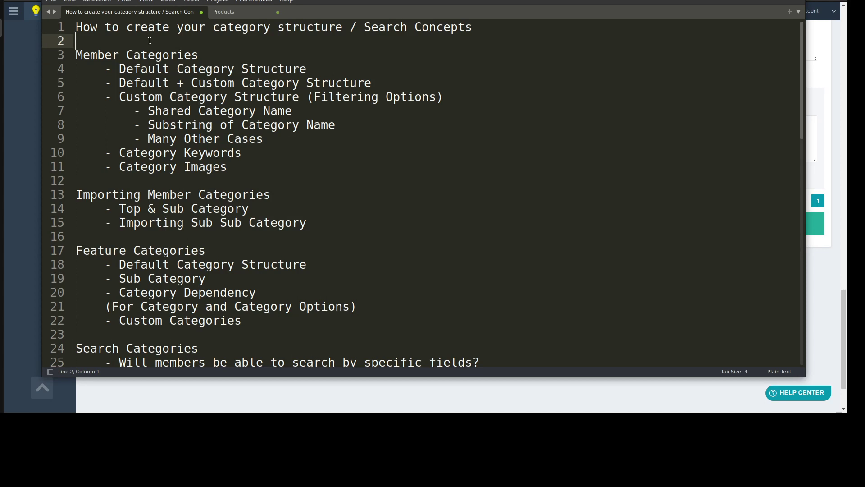
{"action": "left_click_drag", "start_coordinate": [117, 55], "coordinate": [243, 70]}
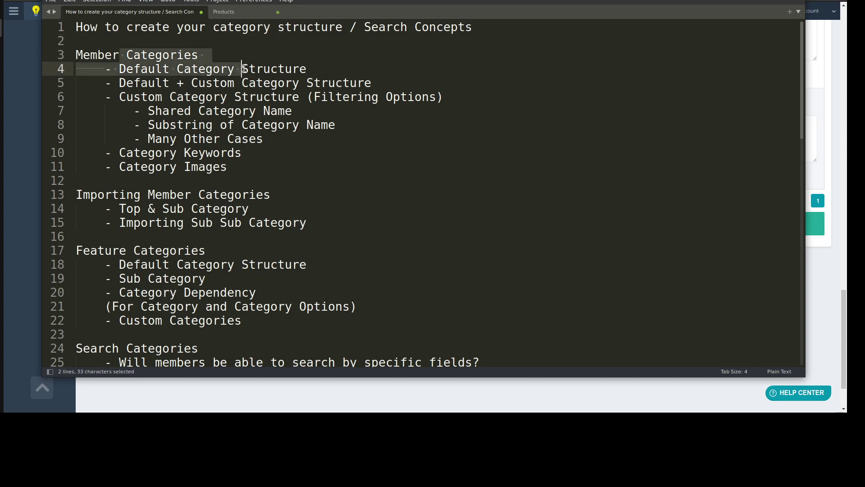
{"action": "left_click", "coordinate": [243, 70]}
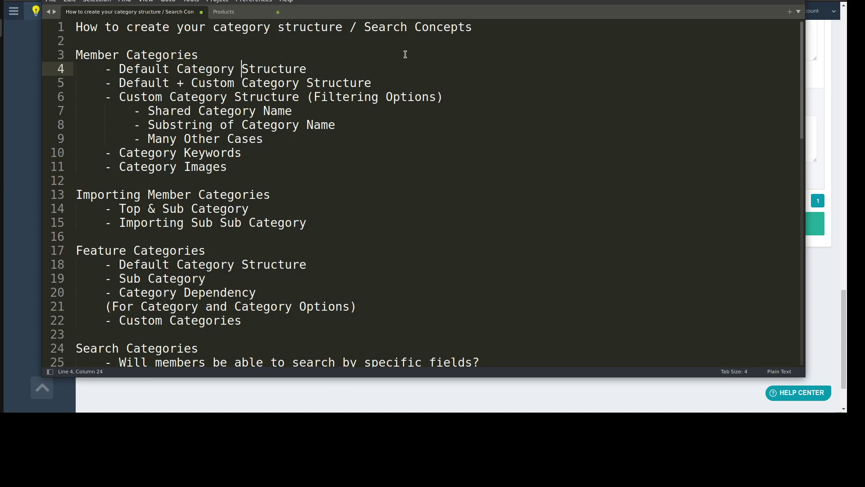
{"action": "left_click_drag", "start_coordinate": [364, 27], "coordinate": [473, 28]}
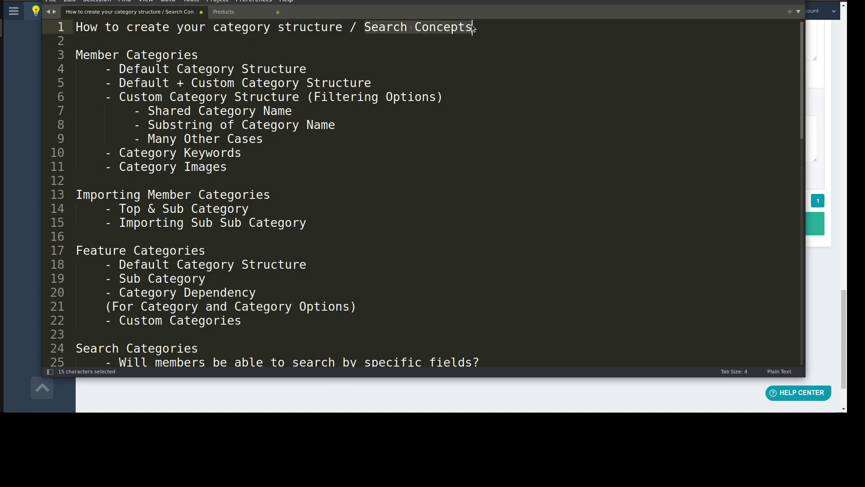
{"action": "left_click", "coordinate": [472, 26]}
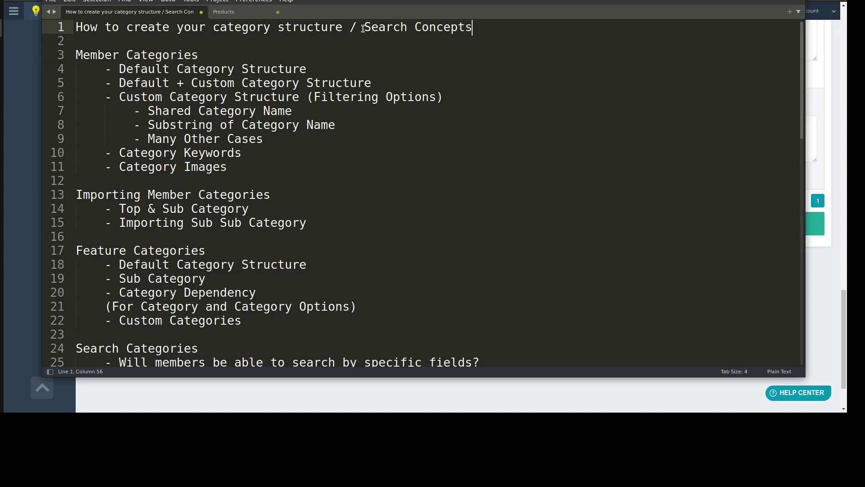
{"action": "left_click_drag", "start_coordinate": [363, 28], "coordinate": [473, 23]}
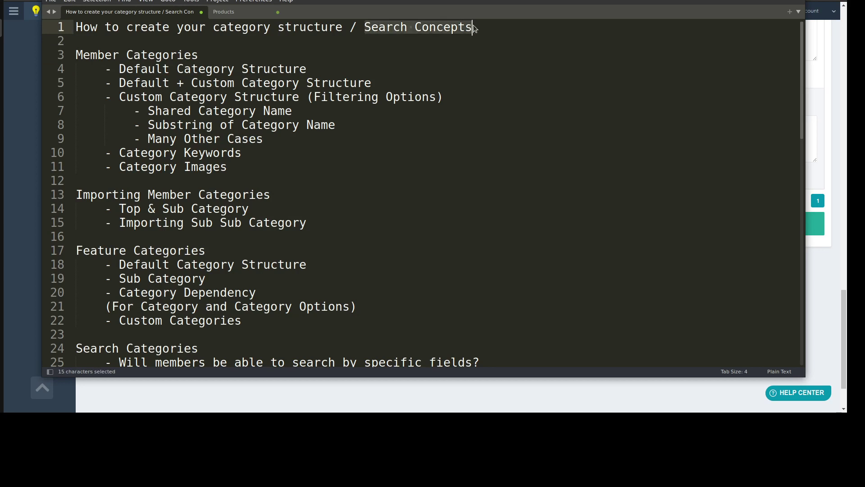
{"action": "left_click", "coordinate": [473, 26]}
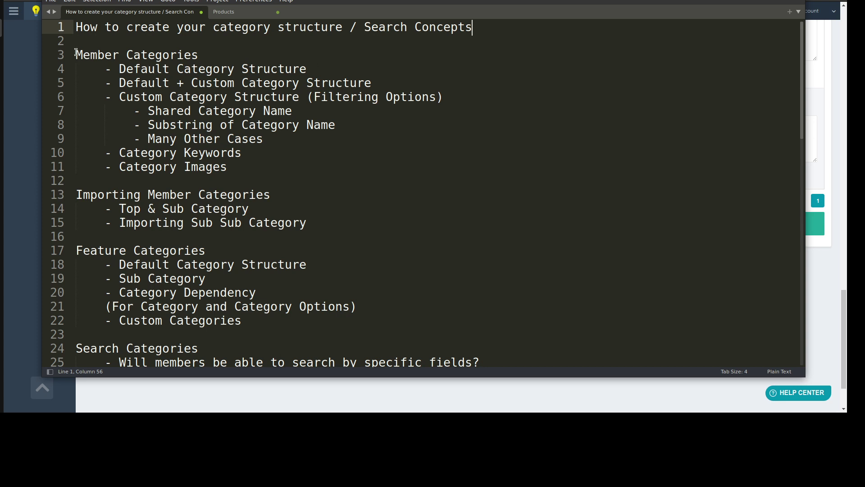
Switch to the website admin and view the top-level and sub-level lists of member categories
{"action": "left_click", "coordinate": [24, 73]}
{"action": "scroll", "coordinate": [73, 195], "scroll_direction": "up", "scroll_amount": 10}
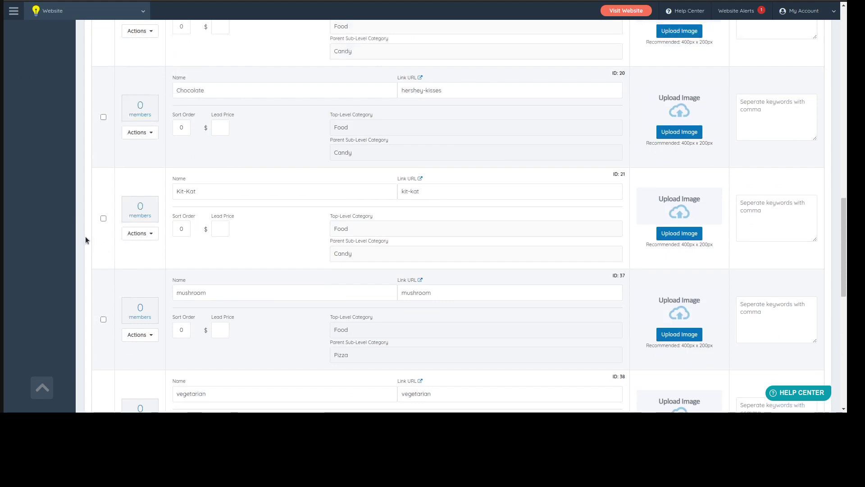
{"action": "scroll", "coordinate": [80, 232], "scroll_direction": "up", "scroll_amount": 15}
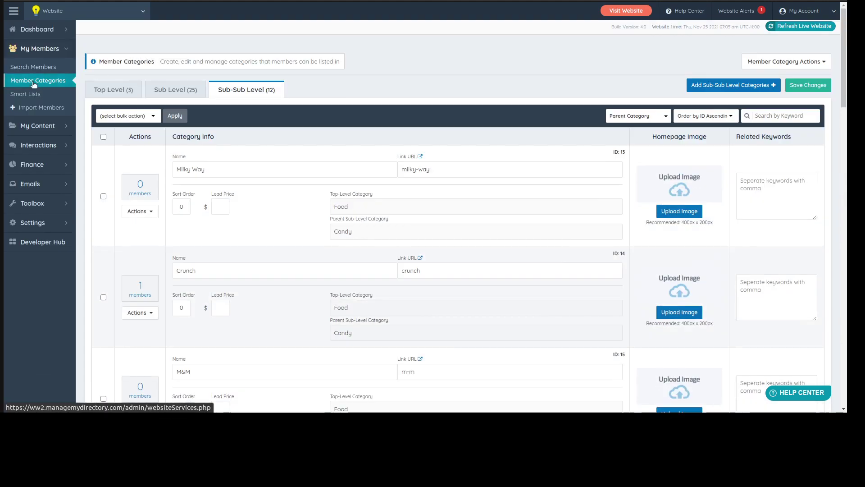
{"action": "left_click", "coordinate": [139, 90]}
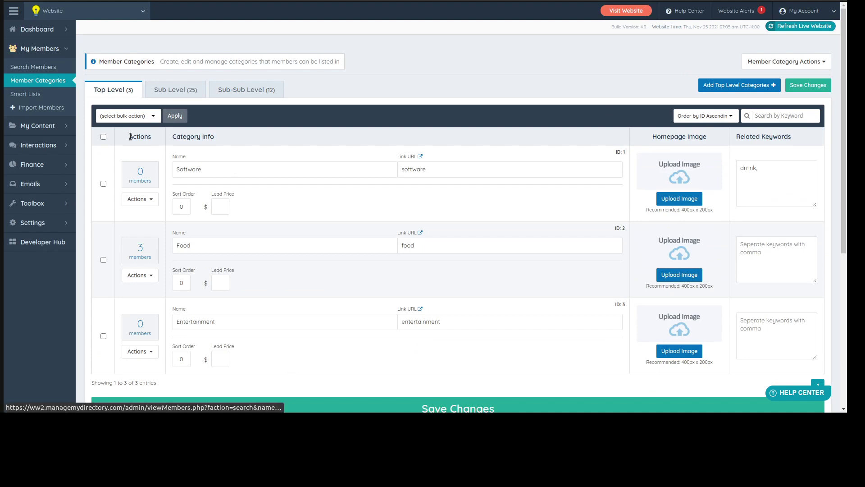
{"action": "left_click", "coordinate": [174, 89]}
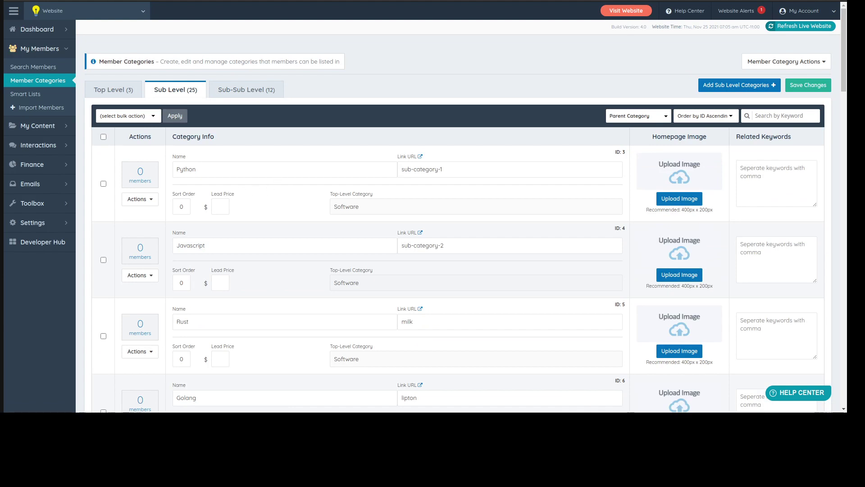
From the member list, open the dashboard of the Los Angeles member on the Real Software Engineers plan
{"action": "key", "text": "ctrl+Tab"}
{"action": "scroll", "coordinate": [368, 230], "scroll_direction": "down", "scroll_amount": 4}
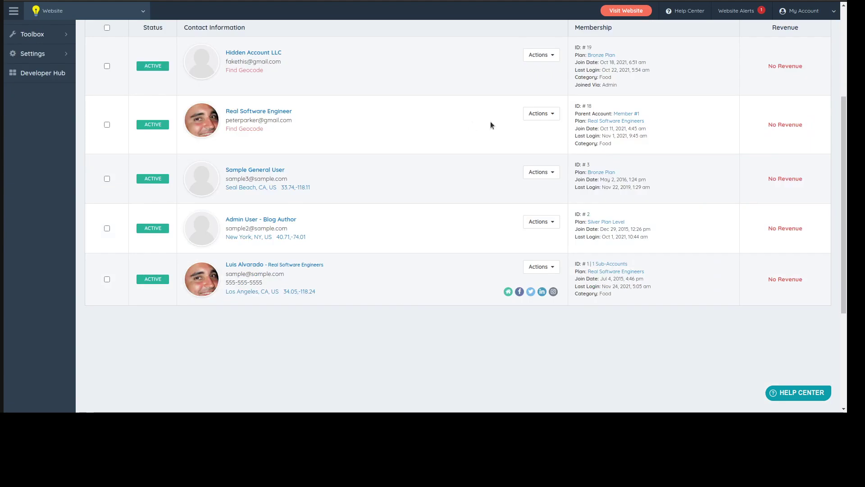
{"action": "left_click", "coordinate": [528, 265]}
{"action": "left_click", "coordinate": [524, 292]}
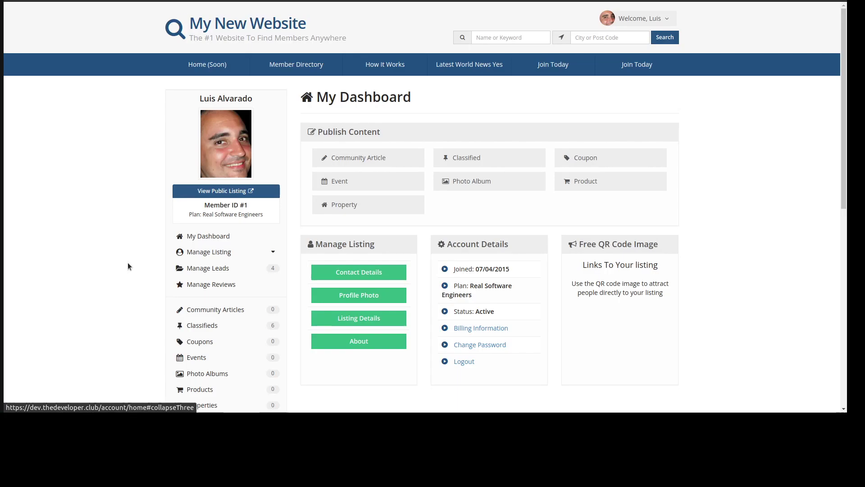
Open the member's Listing Details and expand the Candy and Pizza categories to view their sub-sub categories
{"action": "scroll", "coordinate": [101, 268], "scroll_direction": "down", "scroll_amount": 1}
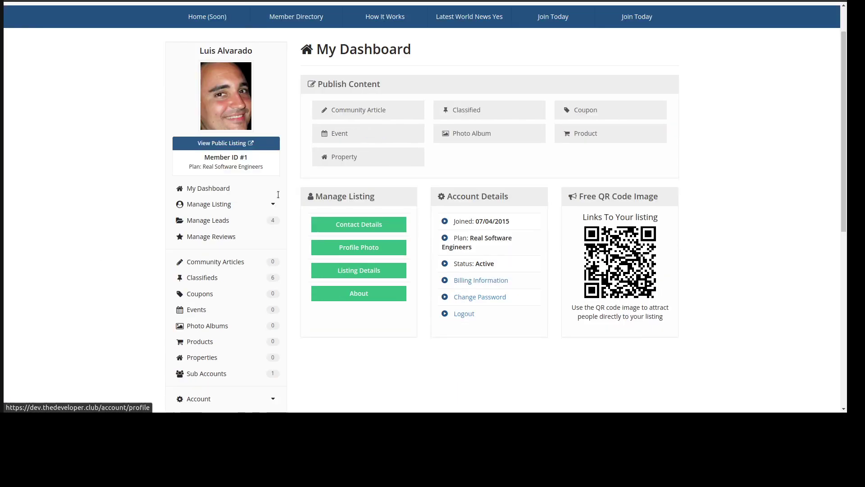
{"action": "left_click", "coordinate": [377, 270]}
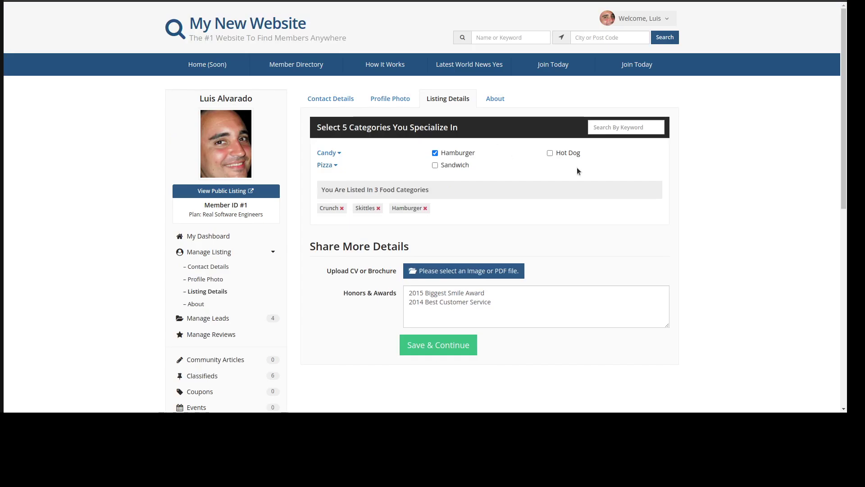
{"action": "left_click", "coordinate": [340, 154]}
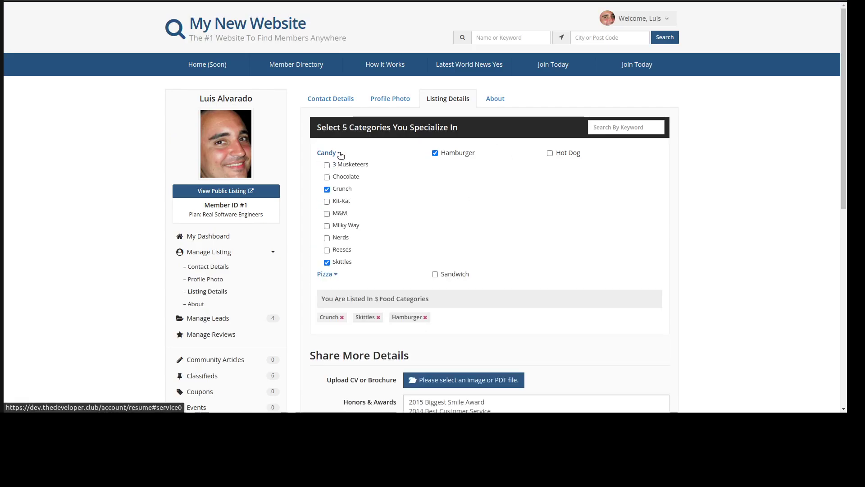
{"action": "left_click", "coordinate": [329, 275]}
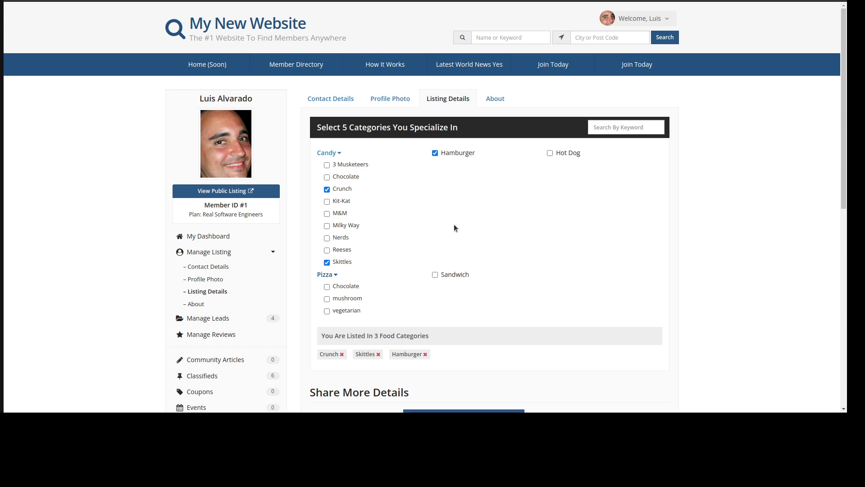
View the member's Contact Details and examine the options available for Top Category
{"action": "left_click", "coordinate": [333, 104]}
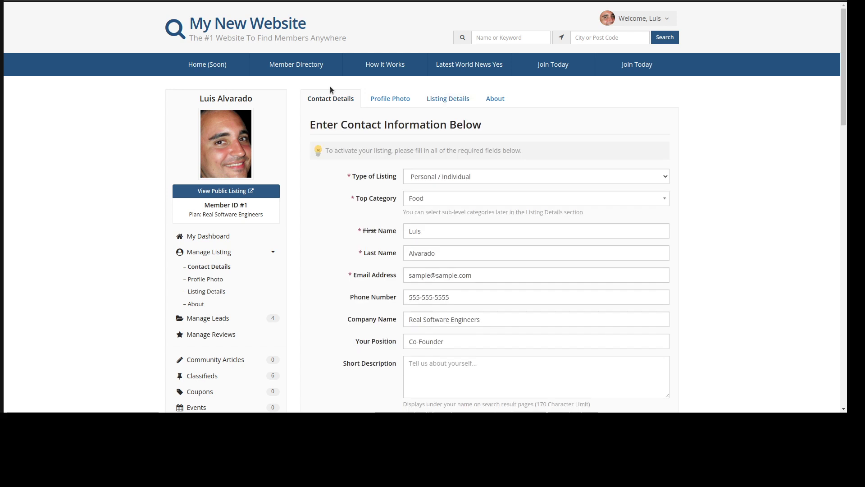
{"action": "left_click_drag", "start_coordinate": [356, 198], "coordinate": [396, 201]}
{"action": "left_click", "coordinate": [382, 202]}
{"action": "left_click", "coordinate": [381, 199]}
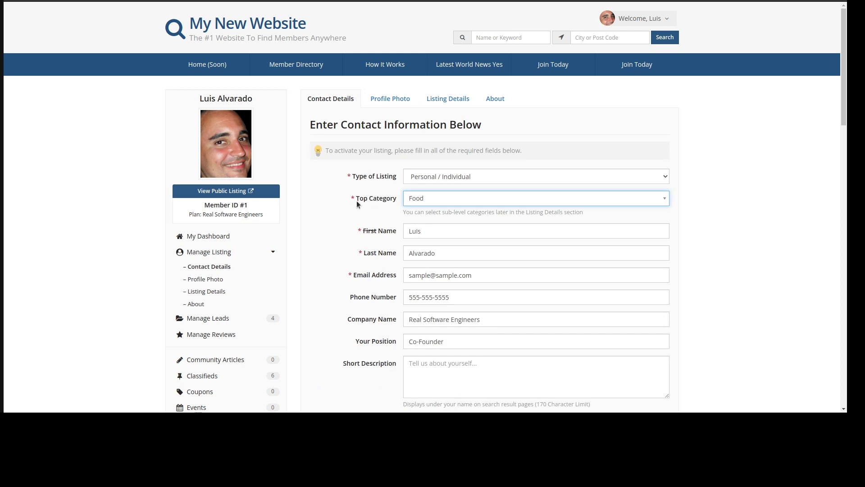
{"action": "left_click", "coordinate": [430, 204]}
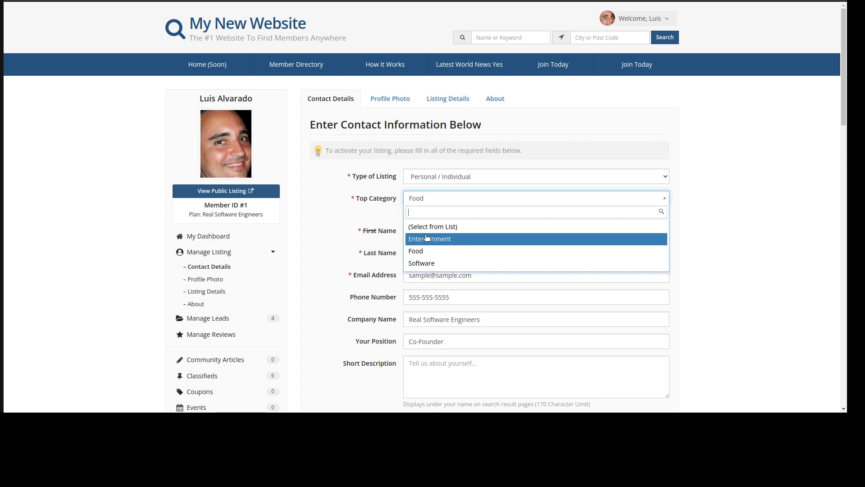
{"action": "left_click", "coordinate": [356, 196]}
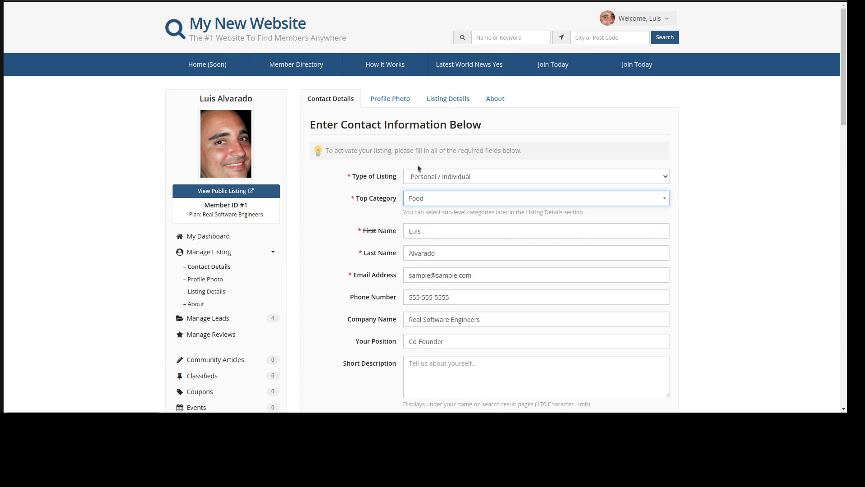
{"action": "left_click_drag", "start_coordinate": [351, 198], "coordinate": [398, 199]}
Compare the Listing Details categories with the Top Category field in Contact Details, and review its options again
{"action": "left_click", "coordinate": [444, 99]}
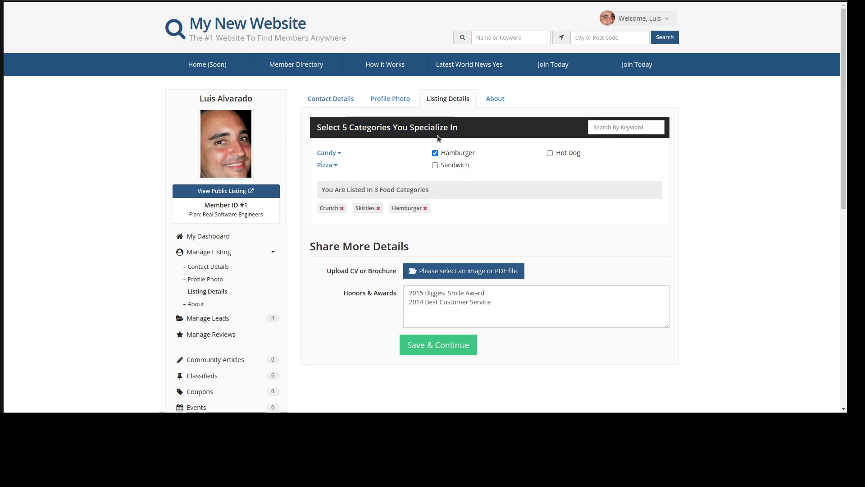
{"action": "left_click", "coordinate": [334, 100]}
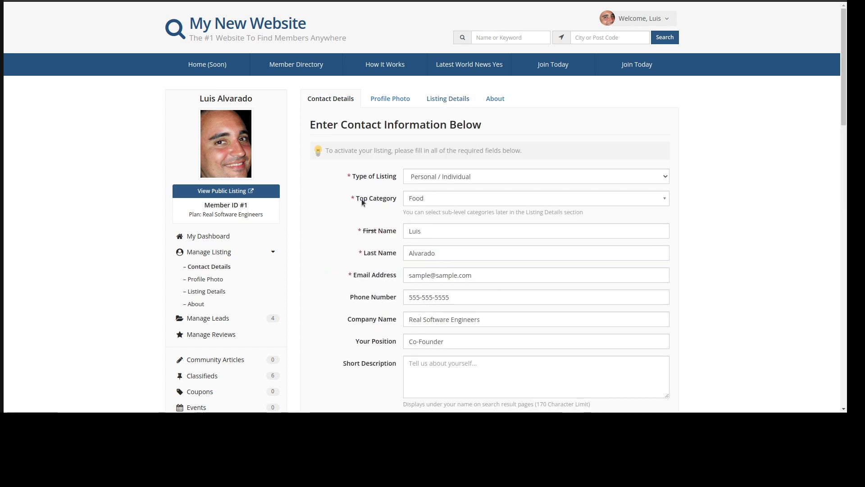
{"action": "left_click_drag", "start_coordinate": [357, 200], "coordinate": [395, 203]}
{"action": "left_click", "coordinate": [379, 201]}
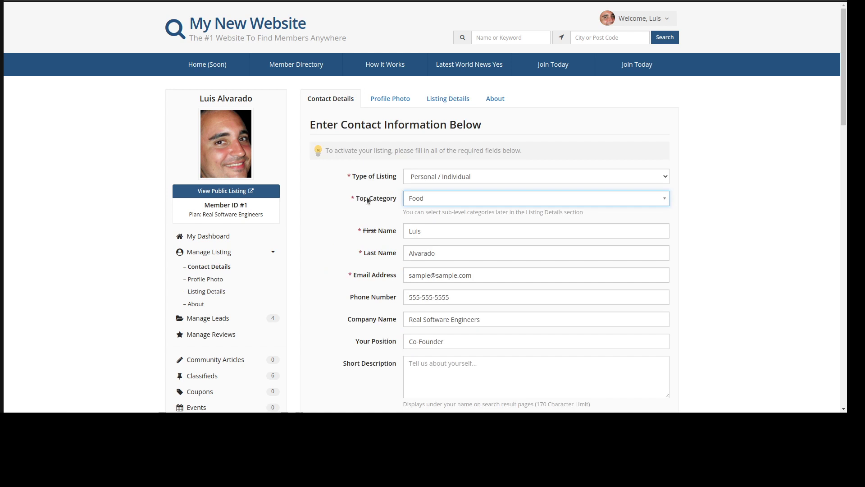
{"action": "left_click_drag", "start_coordinate": [356, 200], "coordinate": [399, 202]}
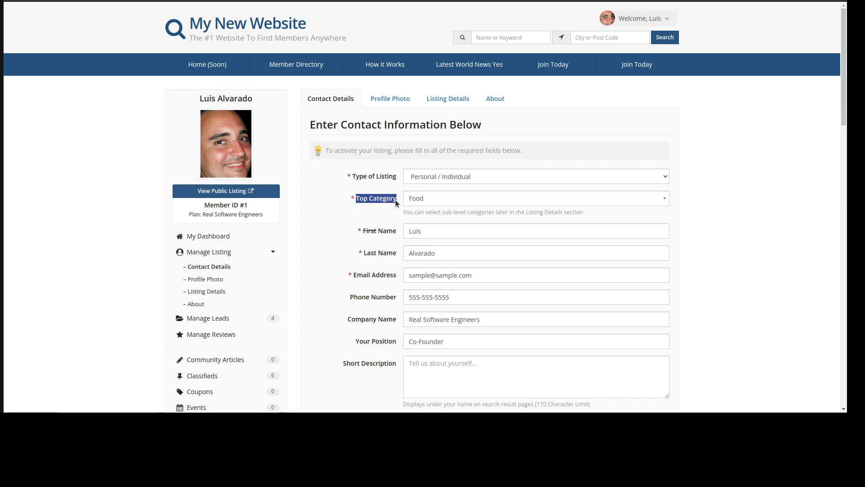
{"action": "left_click", "coordinate": [400, 202]}
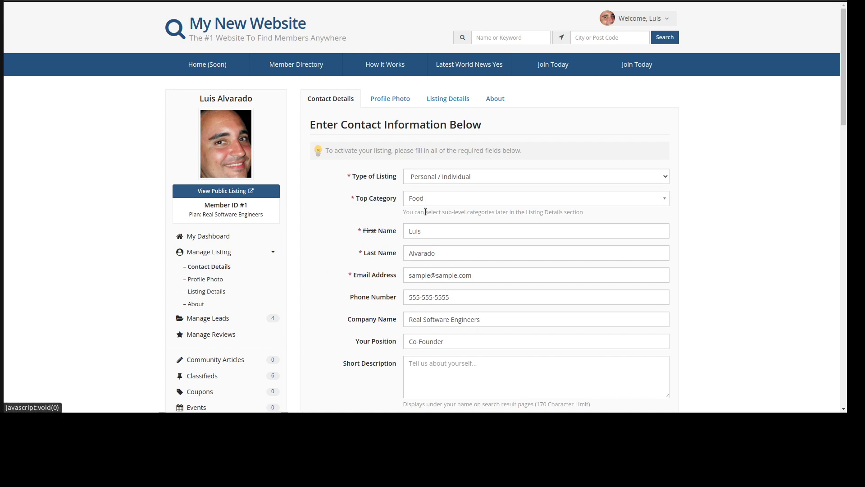
{"action": "left_click", "coordinate": [434, 196]}
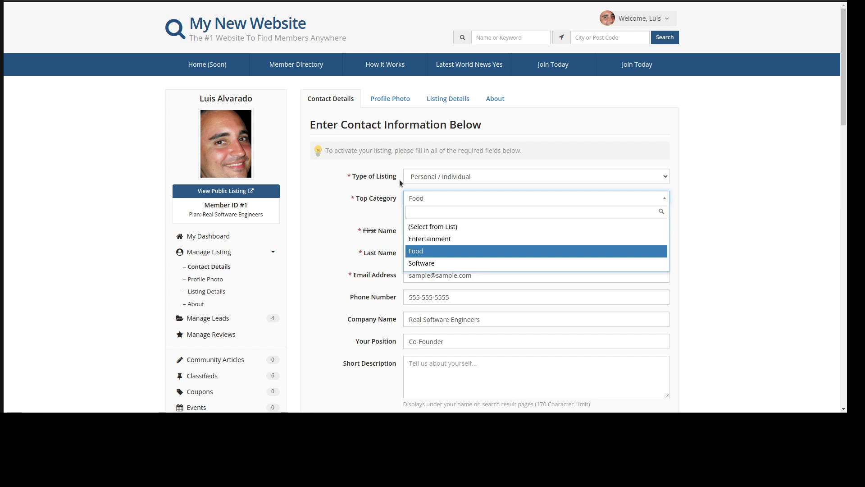
{"action": "left_click", "coordinate": [369, 198]}
Return to Listing Details and show the sub-sub categories under Candy and Pizza again
{"action": "left_click", "coordinate": [457, 99]}
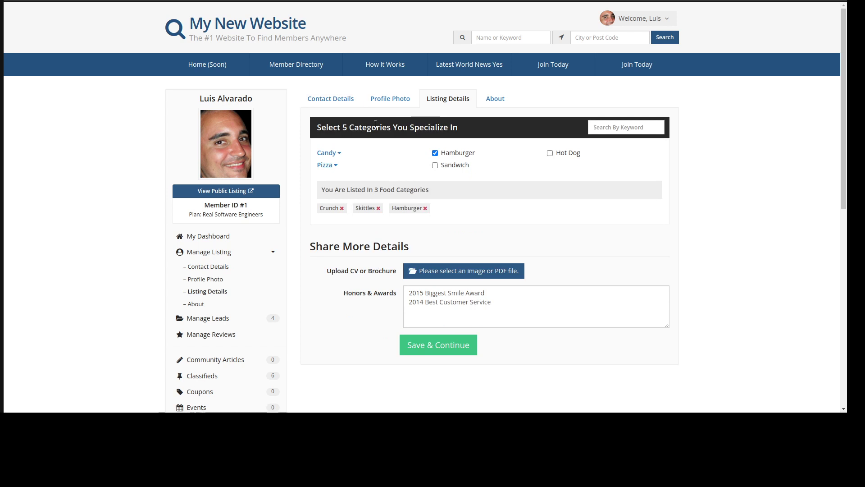
{"action": "left_click", "coordinate": [339, 154]}
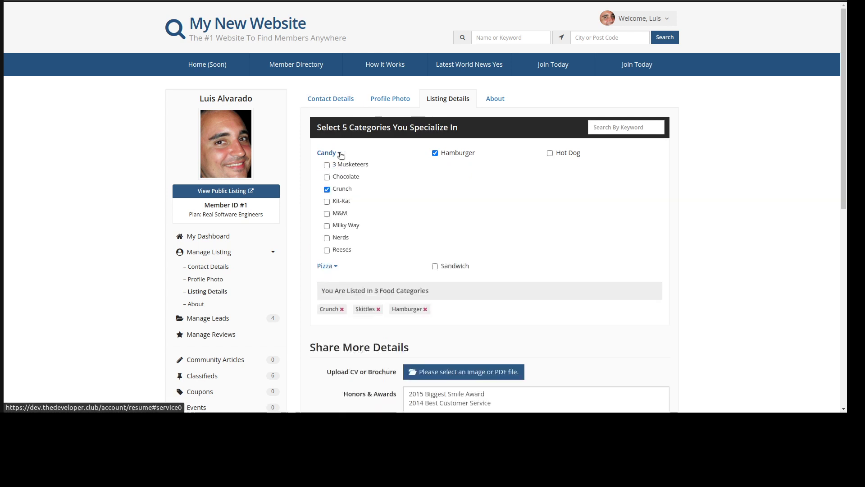
{"action": "left_click", "coordinate": [335, 274]}
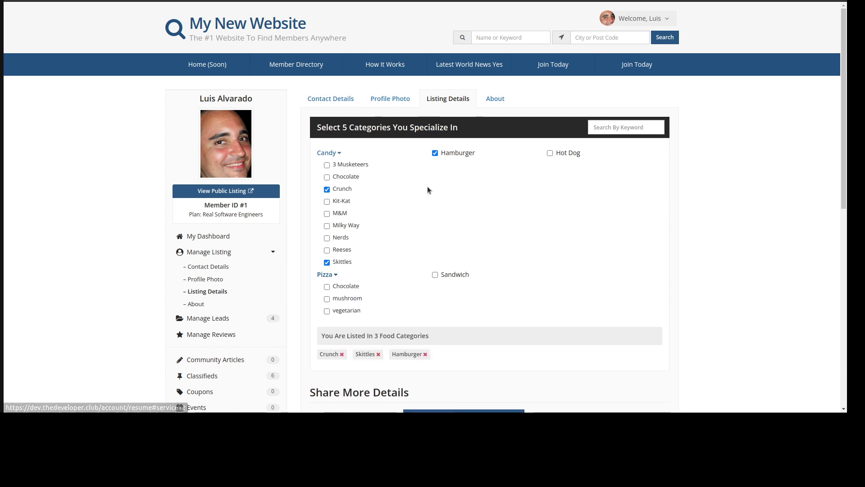
Back in the admin's Member Categories, start adding sub-level categories under Food with Candy as the assigned sub-level
{"action": "left_click", "coordinate": [1, 29]}
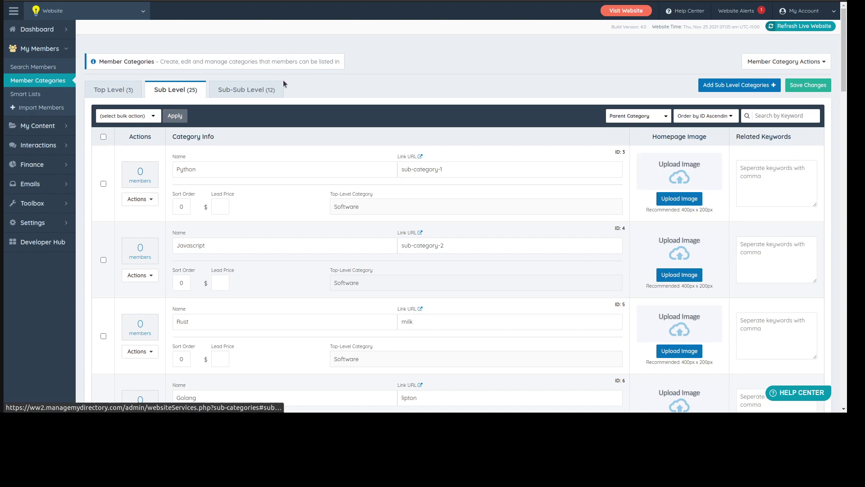
{"action": "left_click", "coordinate": [733, 86]}
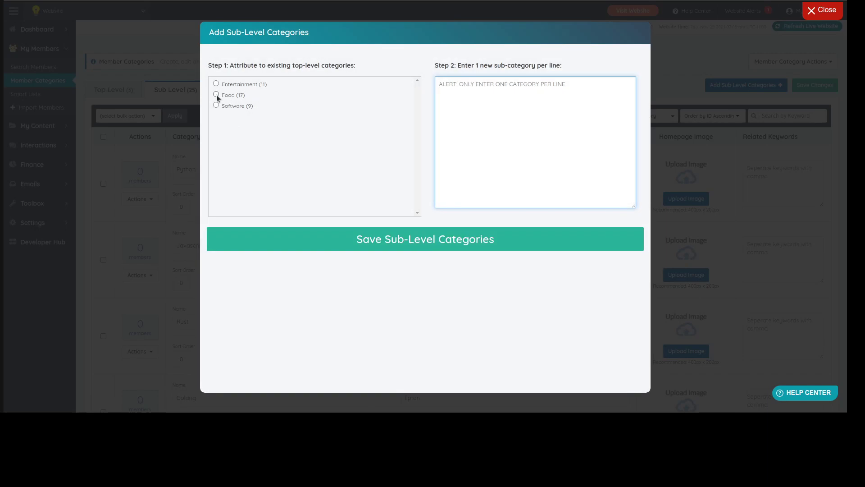
{"action": "left_click", "coordinate": [216, 95]}
{"action": "left_click", "coordinate": [281, 104]}
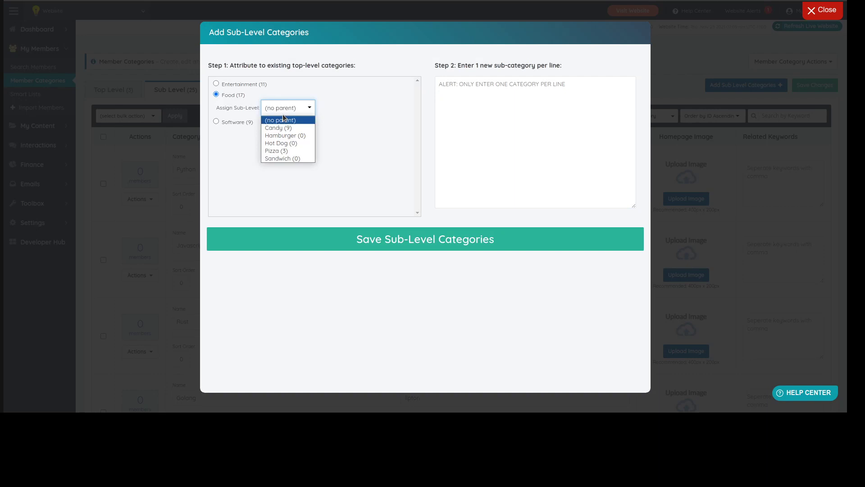
{"action": "left_click", "coordinate": [280, 128]}
Enter six placeholder sub-categories for Candy, one per line: sdfsdf, sdfsdf, sdfdsf, sdfsf, sdfdsfs and sdfdsfs
{"action": "left_click", "coordinate": [543, 143]}
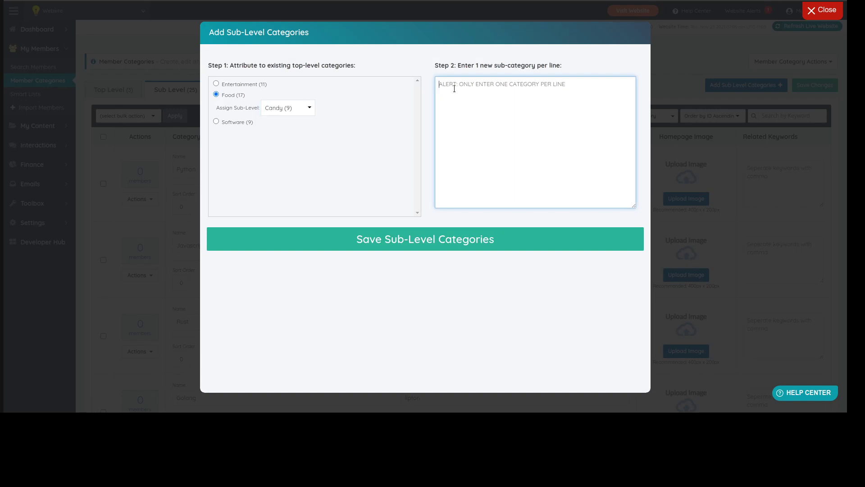
{"action": "type", "text": "sdfsdf"}
{"action": "key", "text": "Return"}
{"action": "type", "text": "sdfsdf"}
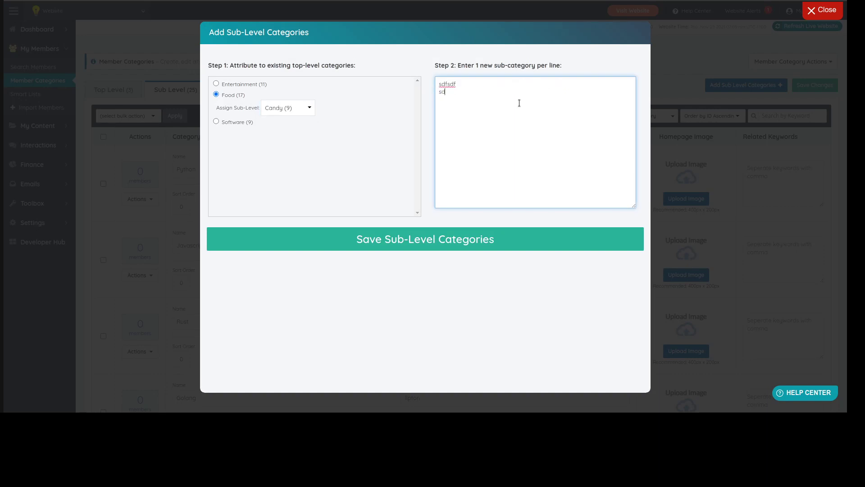
{"action": "key", "text": "Return"}
{"action": "type", "text": "sdfdsf"}
{"action": "key", "text": "Return"}
{"action": "type", "text": "sdfsf"}
{"action": "key", "text": "Return"}
{"action": "type", "text": "sdfdsfs"}
{"action": "key", "text": "Return"}
{"action": "type", "text": "sdfdsfs"}
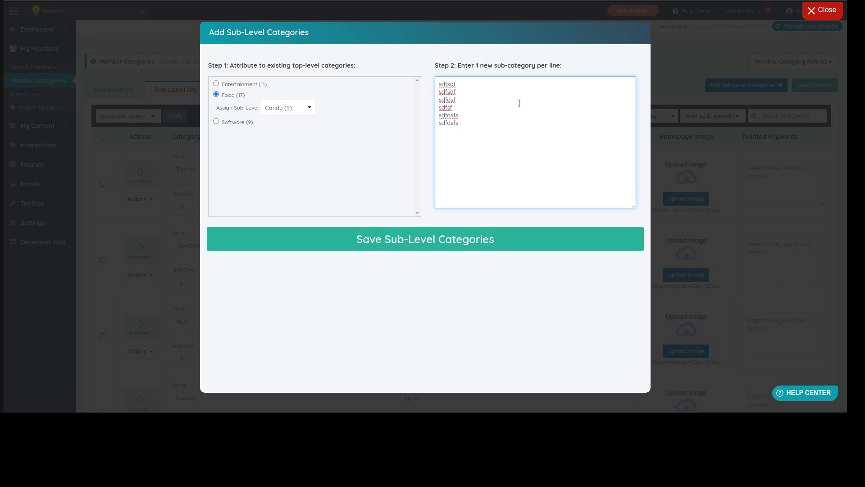
{"action": "key", "text": "Return"}
{"action": "left_click_drag", "start_coordinate": [464, 66], "coordinate": [560, 64]}
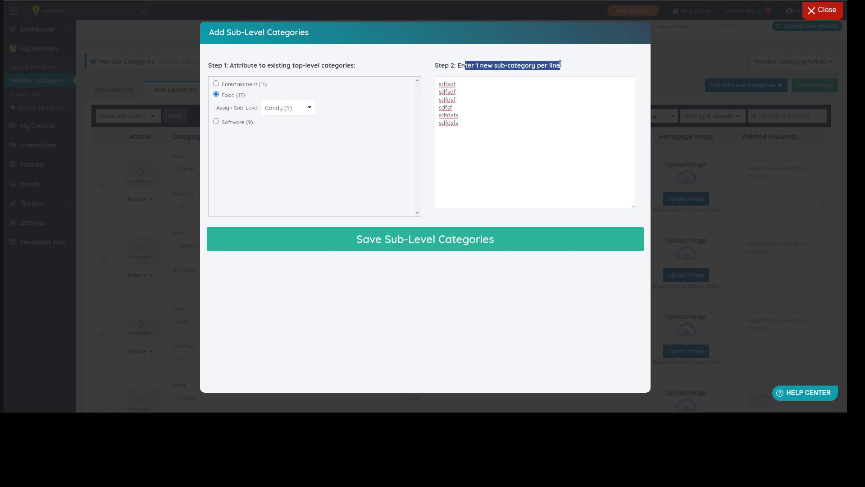
{"action": "left_click", "coordinate": [495, 99]}
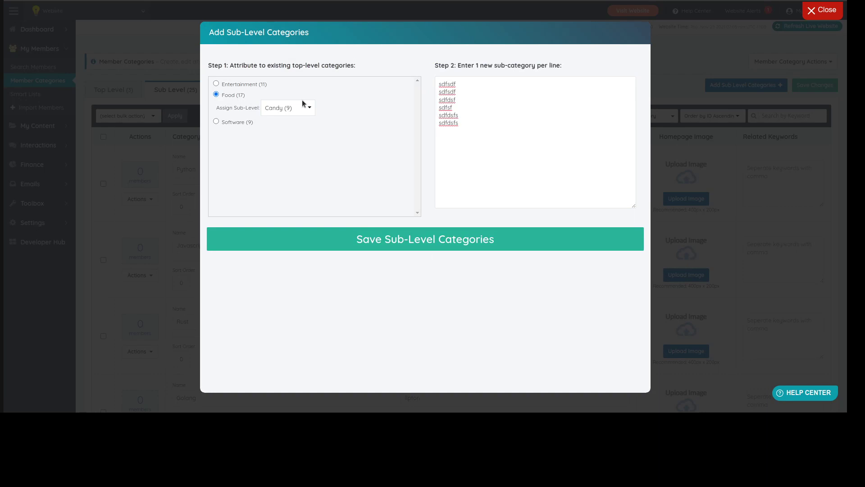
Set Food's assigned sub-level to (no parent), and close the Add Sub-Level Categories dialog without saving
{"action": "left_click", "coordinate": [276, 108]}
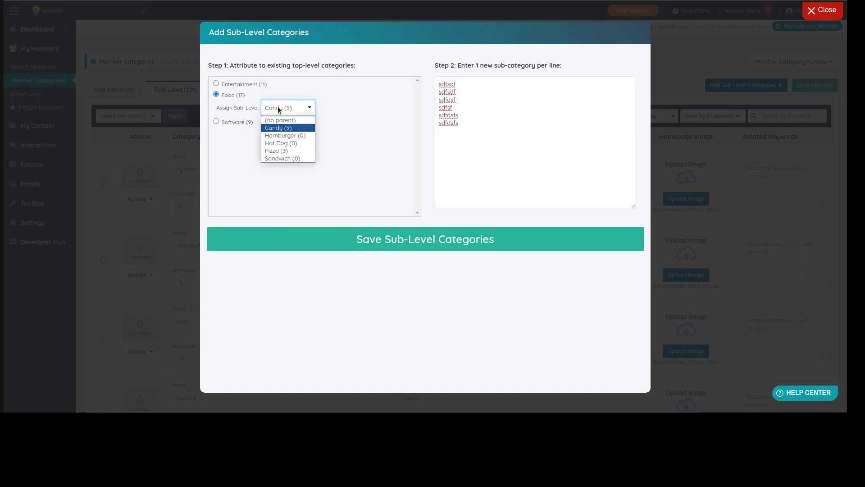
{"action": "left_click", "coordinate": [277, 117]}
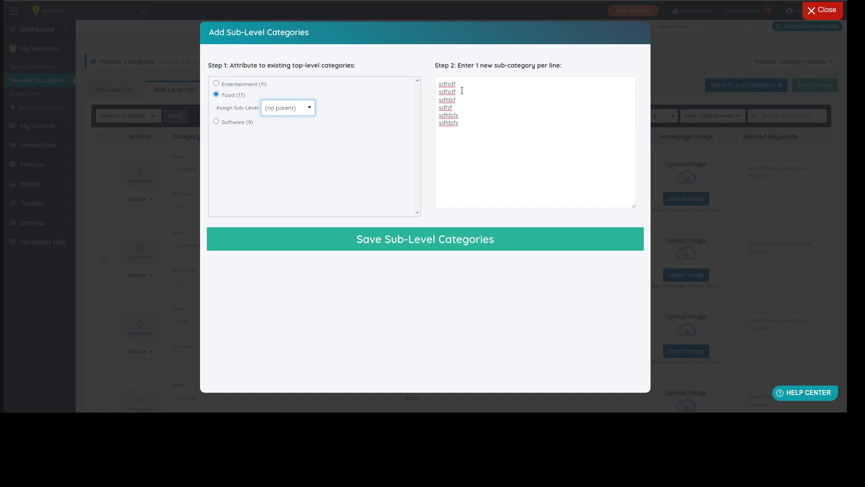
{"action": "left_click", "coordinate": [490, 115]}
{"action": "key", "text": "ctrl+a"}
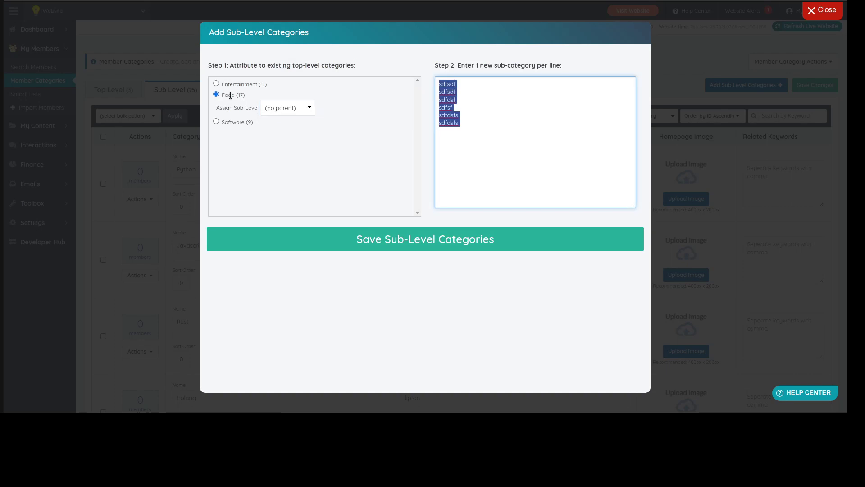
{"action": "left_click_drag", "start_coordinate": [222, 94], "coordinate": [235, 92]}
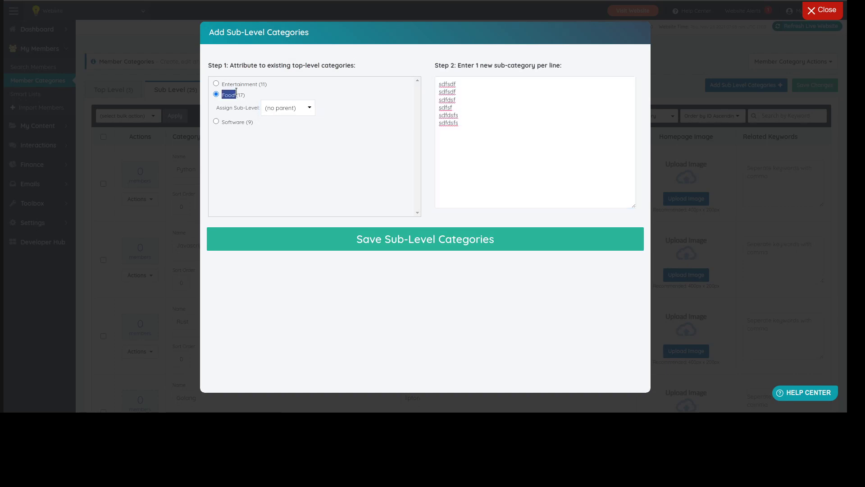
{"action": "left_click", "coordinate": [241, 91]}
{"action": "left_click", "coordinate": [682, 62]}
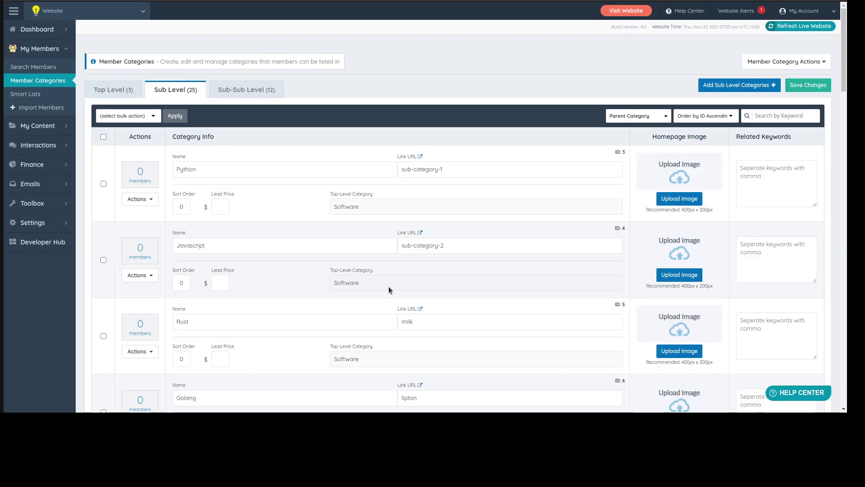
Switch to the outline notes in the text editor and point out the Default + Custom and Custom Category Structure items under Member Categories
{"action": "key", "text": "alt+Tab"}
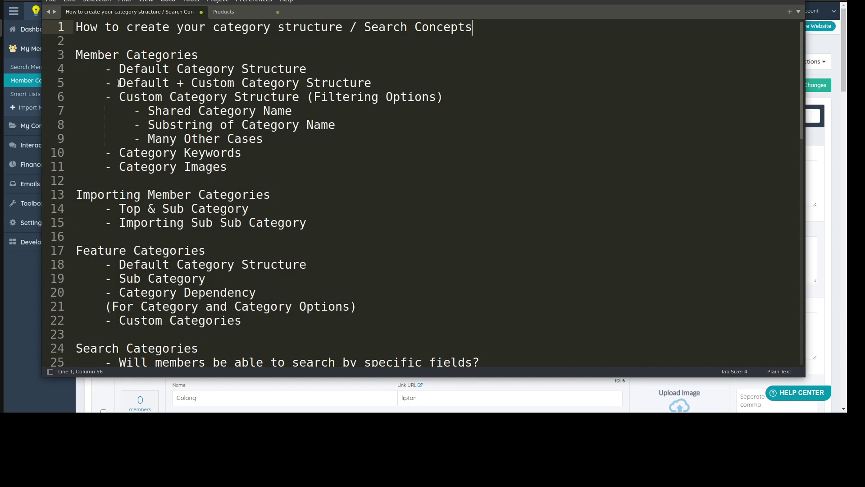
{"action": "left_click_drag", "start_coordinate": [119, 83], "coordinate": [372, 83]}
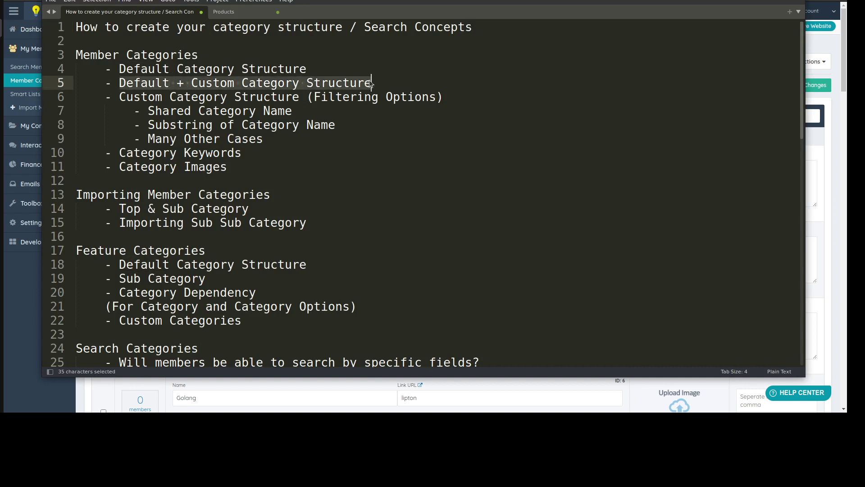
{"action": "left_click", "coordinate": [372, 83]}
{"action": "double_click", "coordinate": [204, 83]}
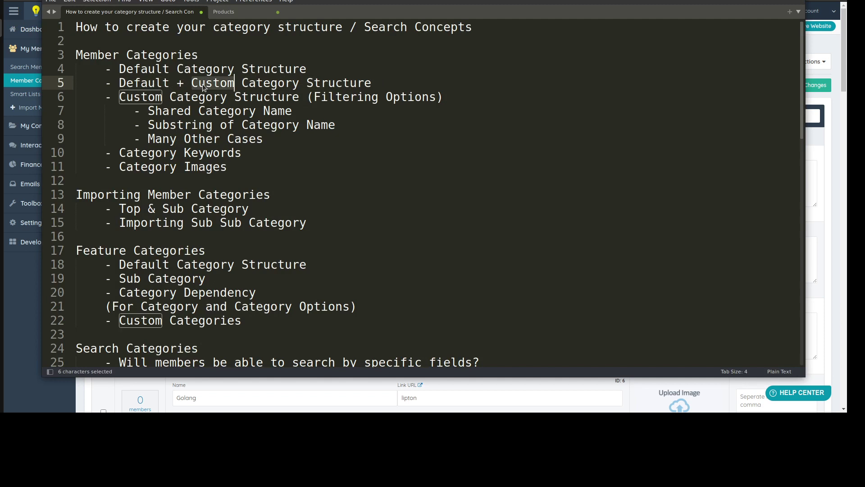
{"action": "double_click", "coordinate": [137, 98]}
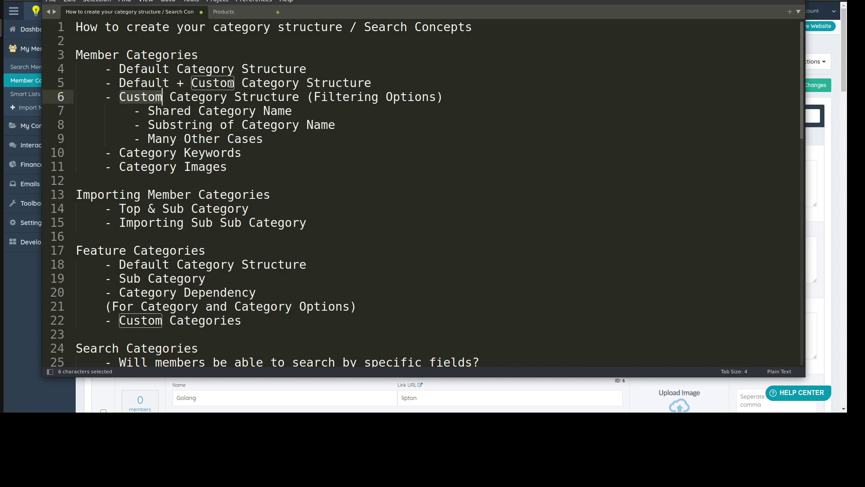
{"action": "left_click", "coordinate": [413, 83]}
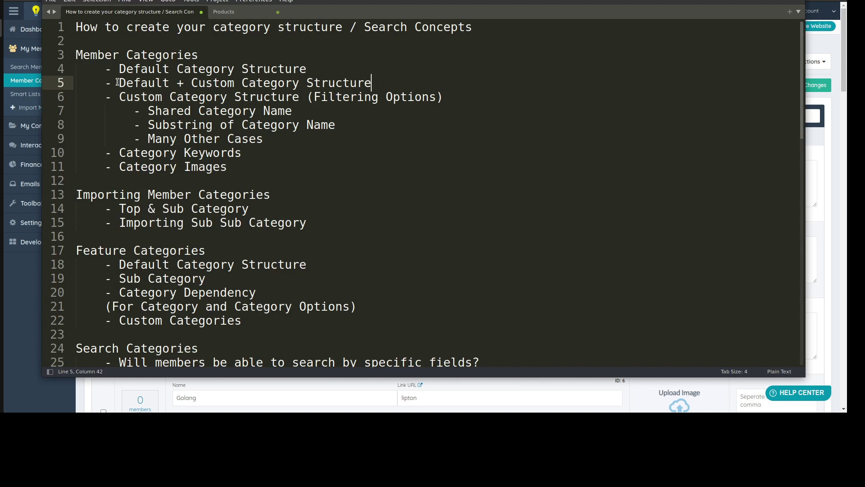
{"action": "left_click_drag", "start_coordinate": [118, 82], "coordinate": [189, 86]}
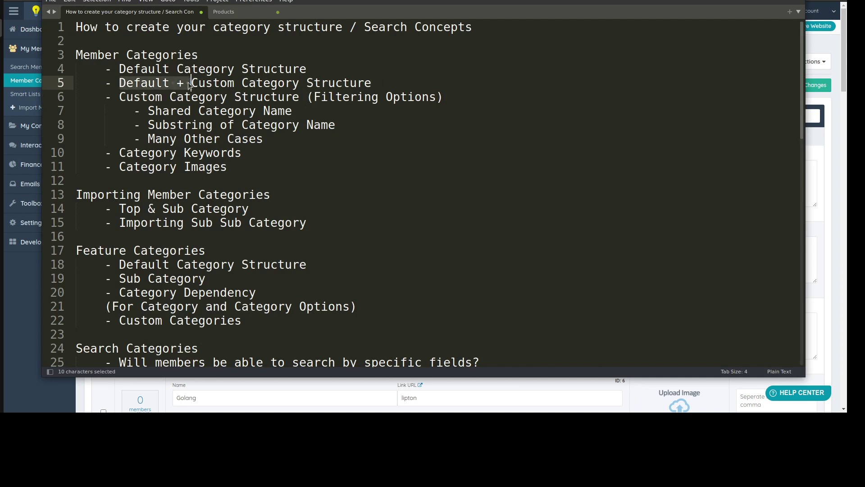
{"action": "left_click", "coordinate": [188, 83]}
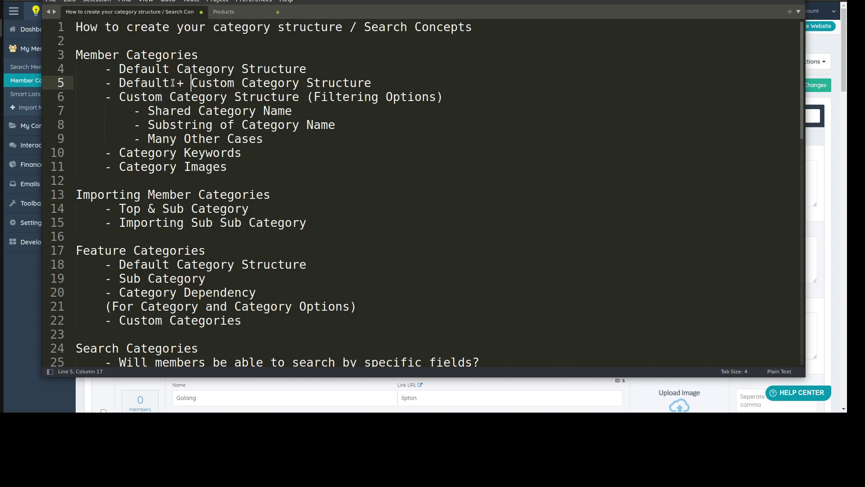
{"action": "mouse_move", "coordinate": [170, 84]}
{"action": "left_mouse_down"}
{"action": "mouse_move", "coordinate": [190, 83]}
{"action": "mouse_move", "coordinate": [169, 85]}
{"action": "left_mouse_up"}
{"action": "left_click", "coordinate": [196, 82]}
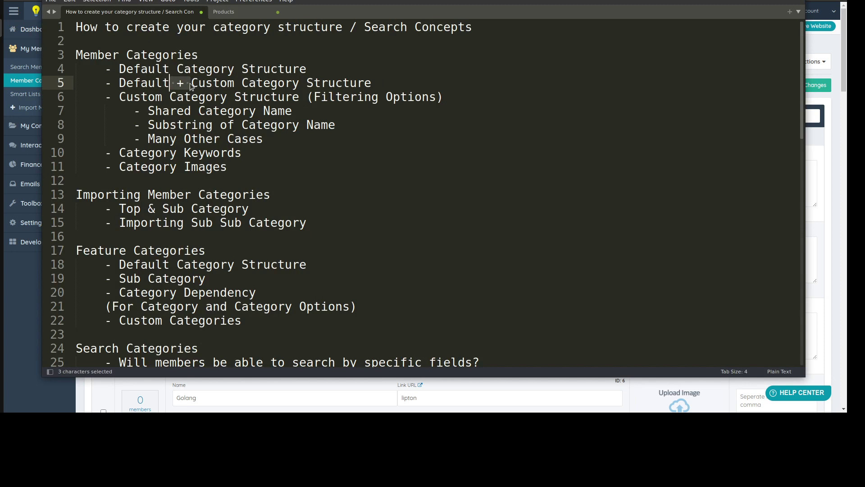
{"action": "left_click", "coordinate": [189, 83]}
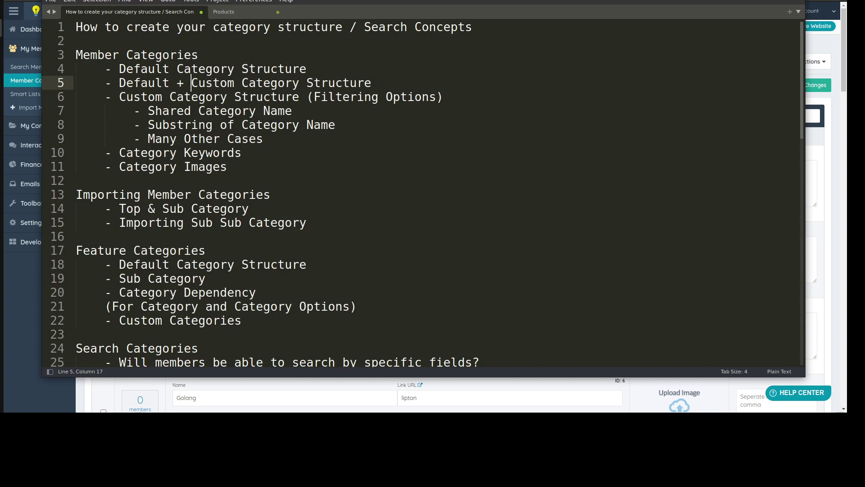
Switch back to Member Categories in the browser and review the top-level categories, highlighting Food
{"action": "key", "text": "alt+Tab"}
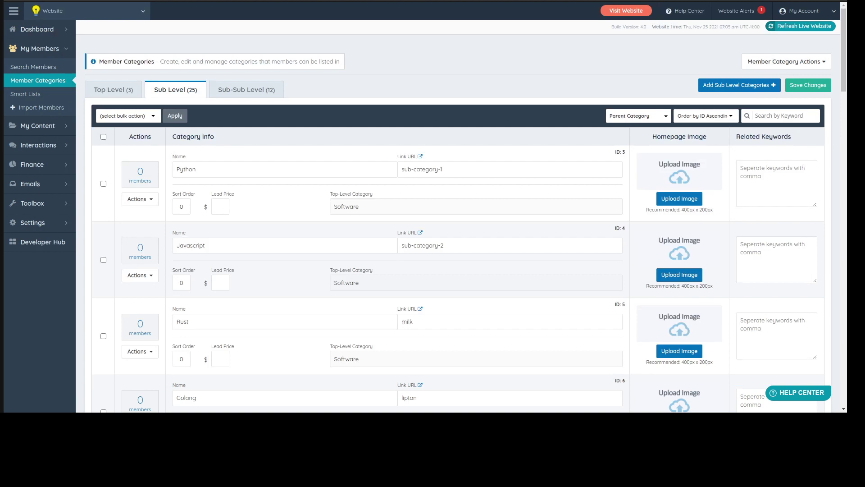
{"action": "left_click", "coordinate": [107, 92]}
{"action": "scroll", "coordinate": [202, 187], "scroll_direction": "down", "scroll_amount": 1}
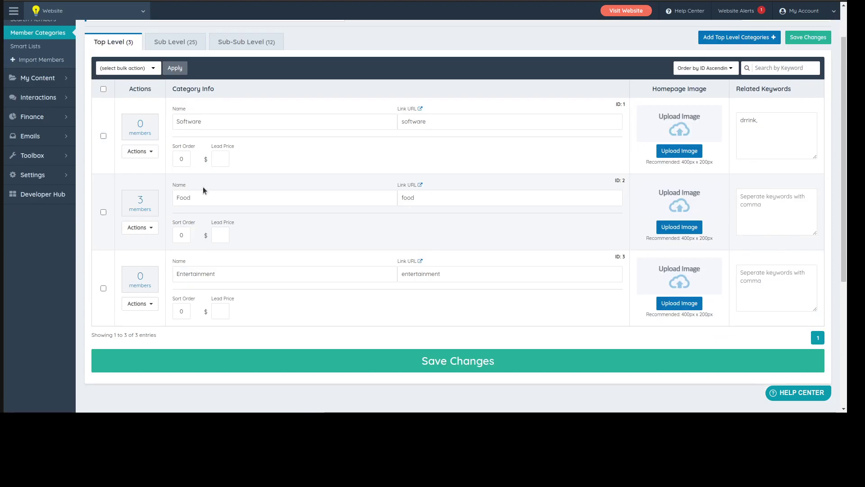
{"action": "left_click", "coordinate": [196, 201]}
{"action": "left_click_drag", "start_coordinate": [196, 201], "coordinate": [169, 200]}
{"action": "left_click", "coordinate": [282, 153]}
{"action": "scroll", "coordinate": [282, 153], "scroll_direction": "up", "scroll_amount": 1}
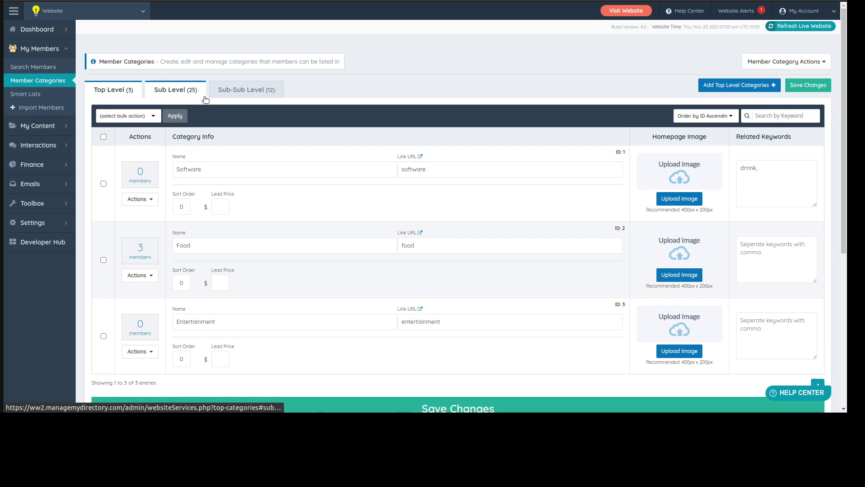
Show the sub-level categories with Python highlighted, and view the sub-sub-level categories
{"action": "left_click", "coordinate": [168, 89]}
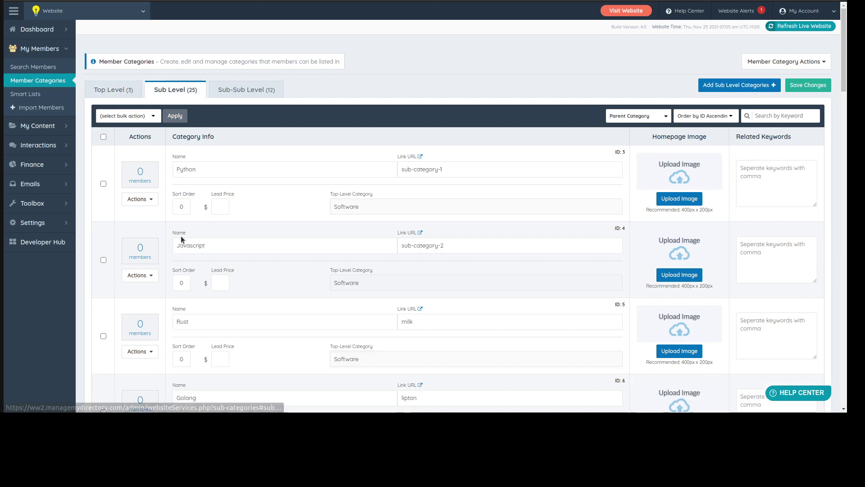
{"action": "left_click_drag", "start_coordinate": [203, 166], "coordinate": [177, 169]}
{"action": "left_click", "coordinate": [246, 89]}
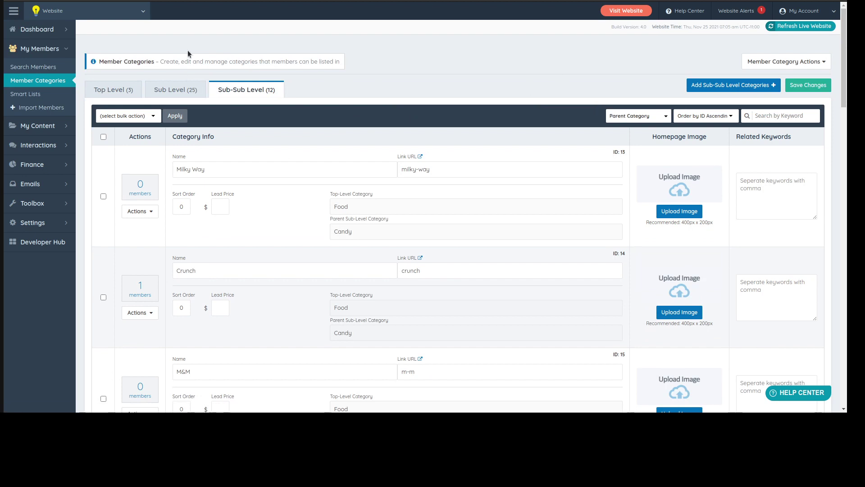
Return to the sub-level categories and examine the Python and Javascript entries under Software
{"action": "left_click", "coordinate": [175, 90]}
{"action": "scroll", "coordinate": [288, 186], "scroll_direction": "down", "scroll_amount": 2}
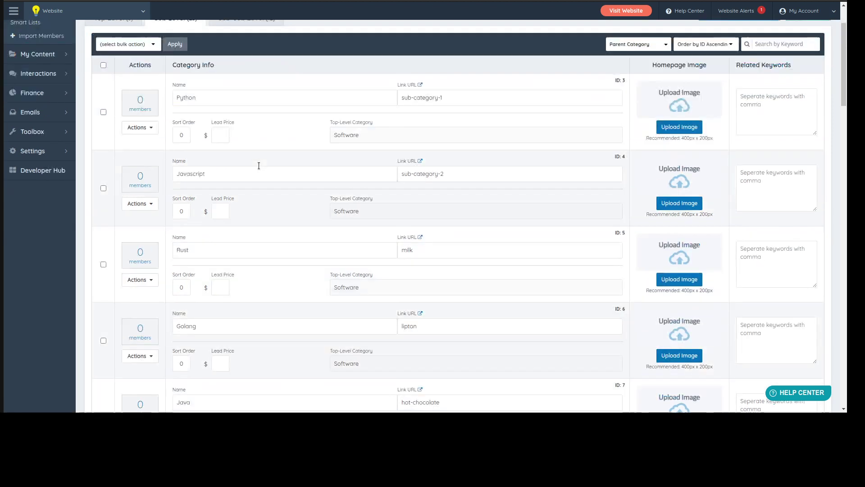
{"action": "scroll", "coordinate": [259, 166], "scroll_direction": "up", "scroll_amount": 1}
{"action": "left_click", "coordinate": [210, 146]}
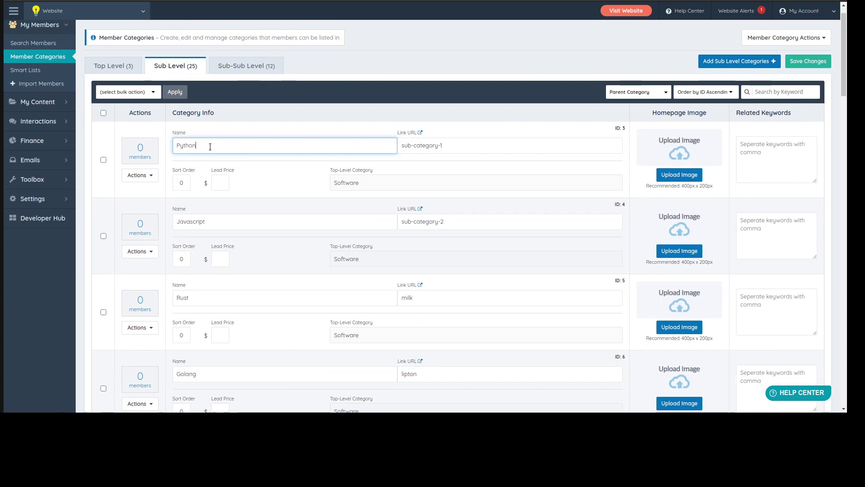
{"action": "double_click", "coordinate": [210, 147]}
{"action": "double_click", "coordinate": [227, 223]}
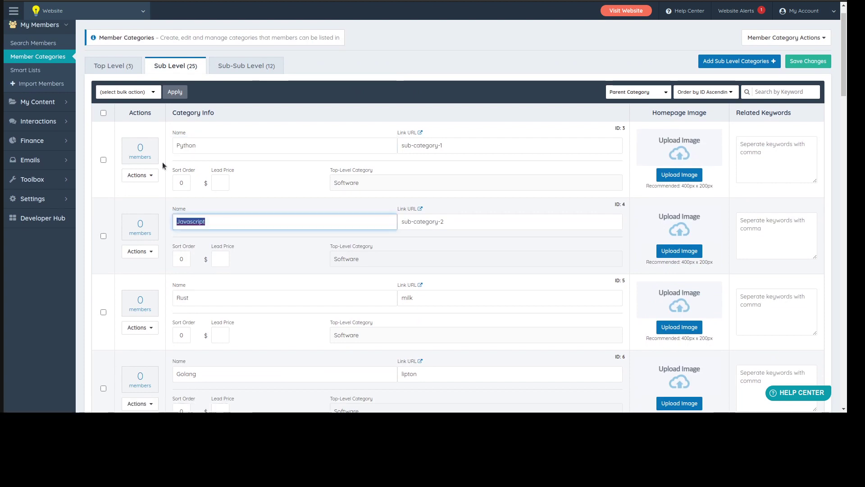
{"action": "scroll", "coordinate": [252, 204], "scroll_direction": "down", "scroll_amount": 2}
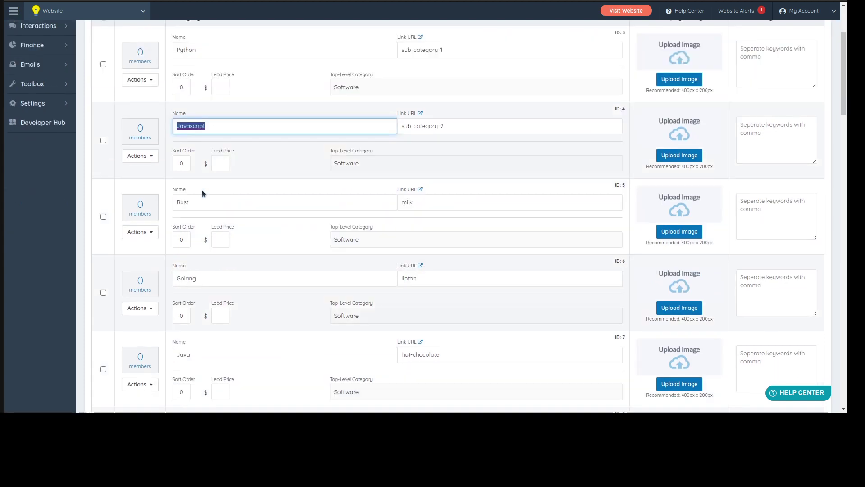
{"action": "scroll", "coordinate": [243, 153], "scroll_direction": "up", "scroll_amount": 2}
{"action": "left_click", "coordinate": [269, 144]}
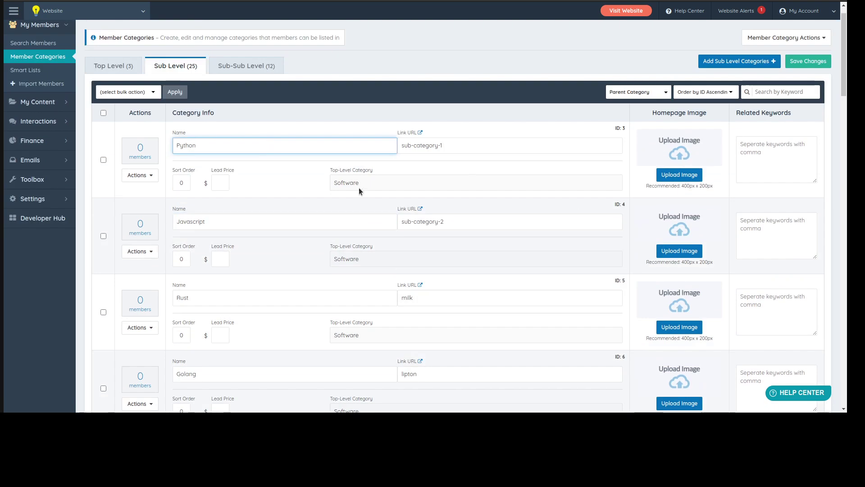
{"action": "left_click", "coordinate": [266, 178]}
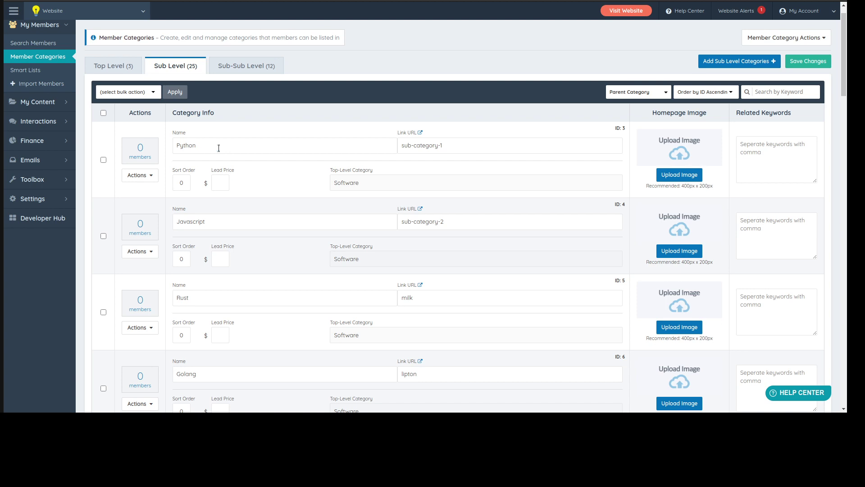
Go through the Software sub-level names again, pointing out Python, Javascript and Golang
{"action": "left_click_drag", "start_coordinate": [218, 144], "coordinate": [183, 146]}
{"action": "left_click", "coordinate": [176, 221]}
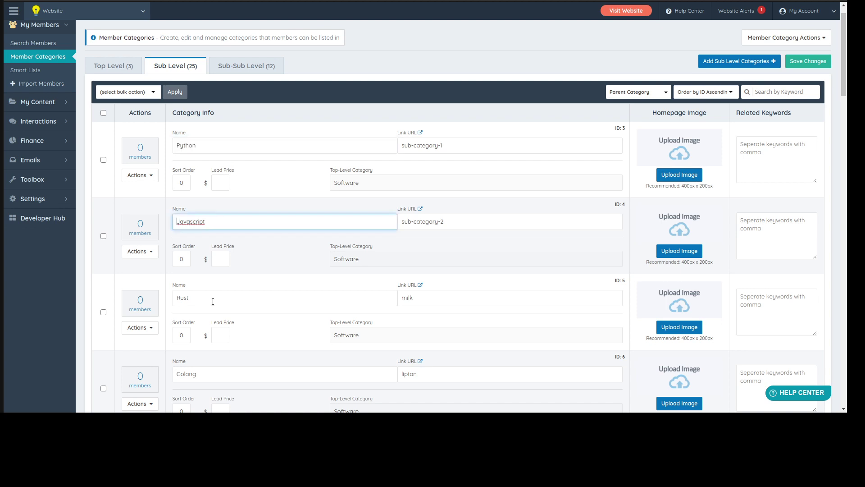
{"action": "left_click_drag", "start_coordinate": [202, 370], "coordinate": [177, 374]}
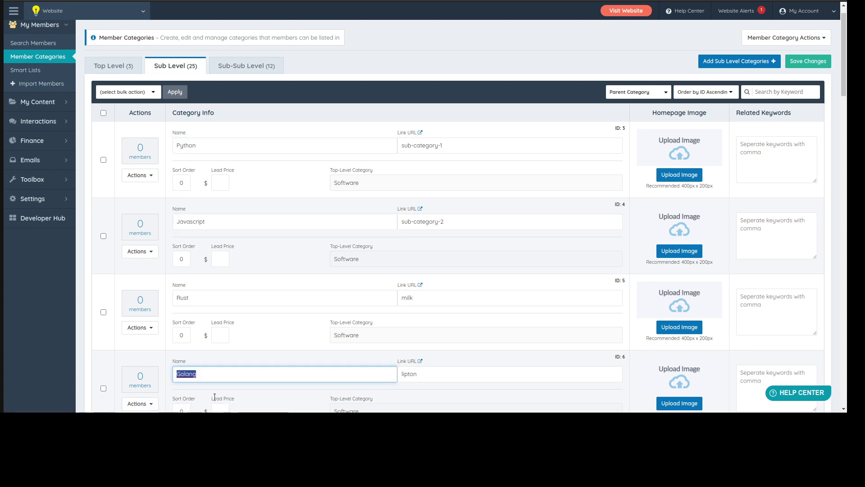
{"action": "left_click", "coordinate": [216, 374]}
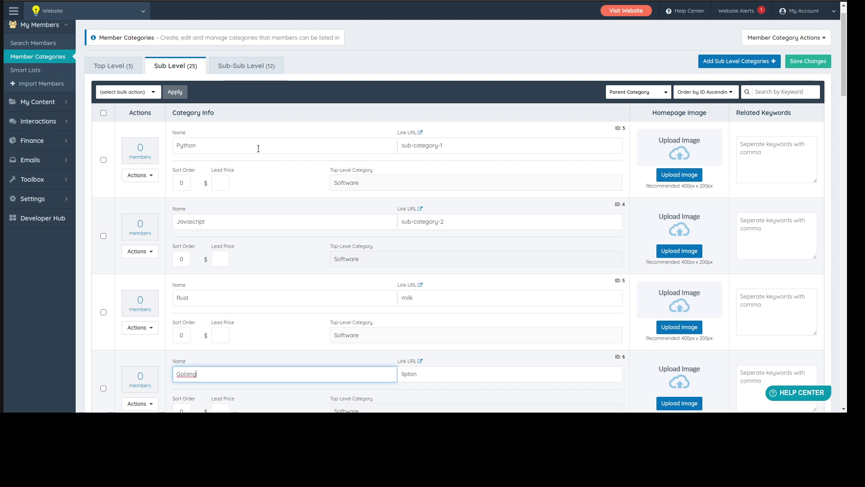
{"action": "scroll", "coordinate": [250, 147], "scroll_direction": "down", "scroll_amount": 1}
{"action": "scroll", "coordinate": [250, 148], "scroll_direction": "down", "scroll_amount": 1}
{"action": "left_click_drag", "start_coordinate": [208, 97], "coordinate": [172, 100]}
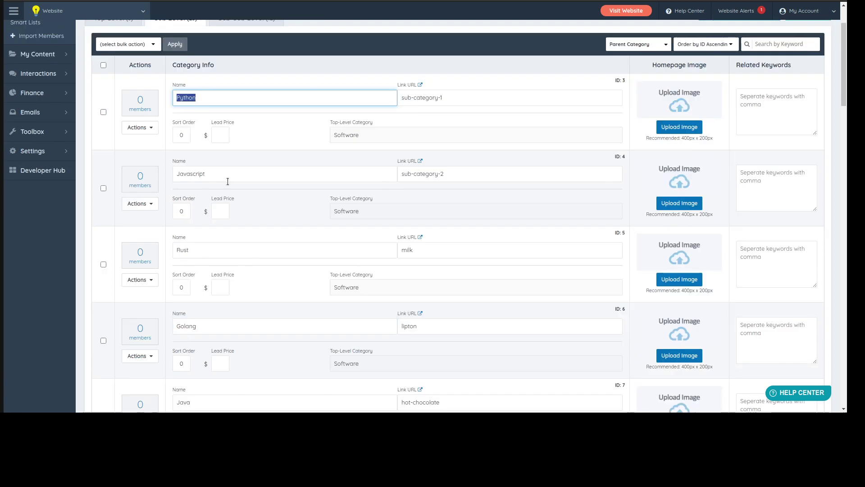
{"action": "left_click", "coordinate": [199, 322]}
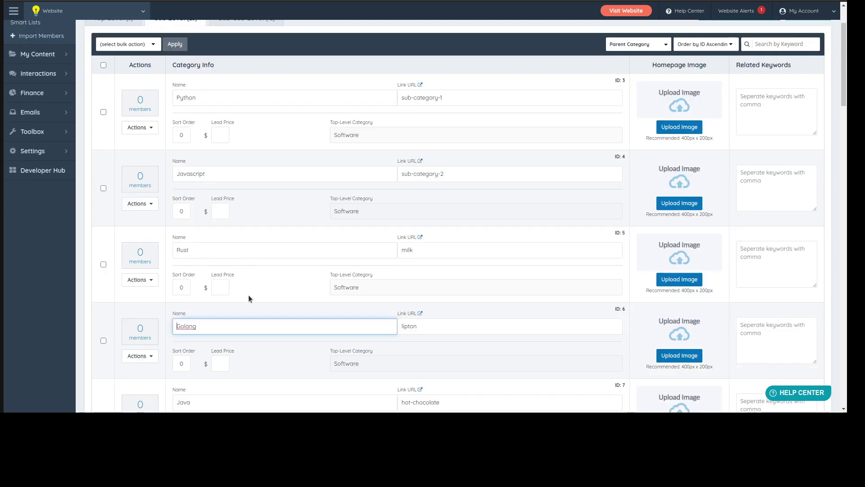
Highlight the Java name among the Software sub-level categories
{"action": "scroll", "coordinate": [254, 266], "scroll_direction": "down", "scroll_amount": 3}
{"action": "left_click", "coordinate": [204, 255]}
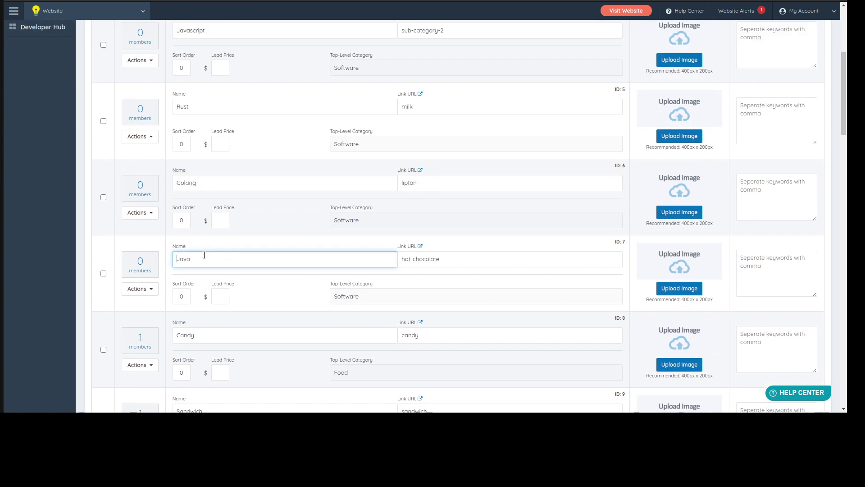
{"action": "double_click", "coordinate": [217, 260]}
{"action": "left_click", "coordinate": [208, 260]}
{"action": "double_click", "coordinate": [194, 264]}
{"action": "scroll", "coordinate": [249, 243], "scroll_direction": "up", "scroll_amount": 3}
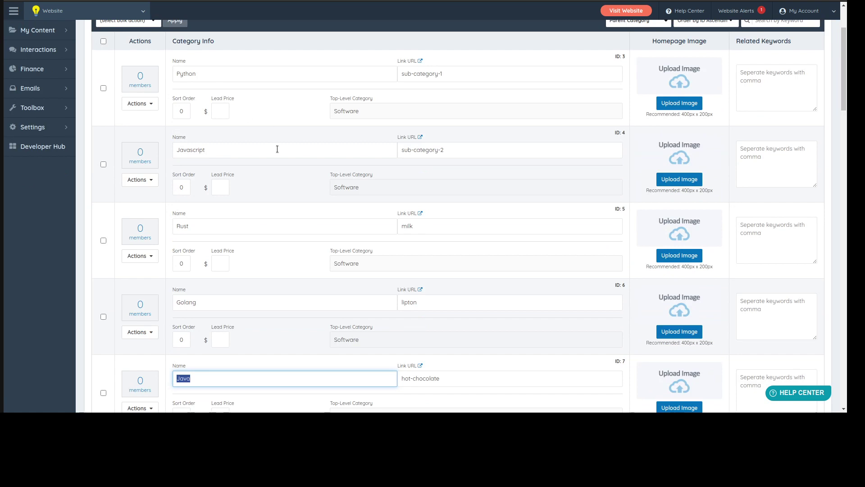
Return to the Python entry at the start of the sub-level categories and point out its name
{"action": "left_click", "coordinate": [245, 76]}
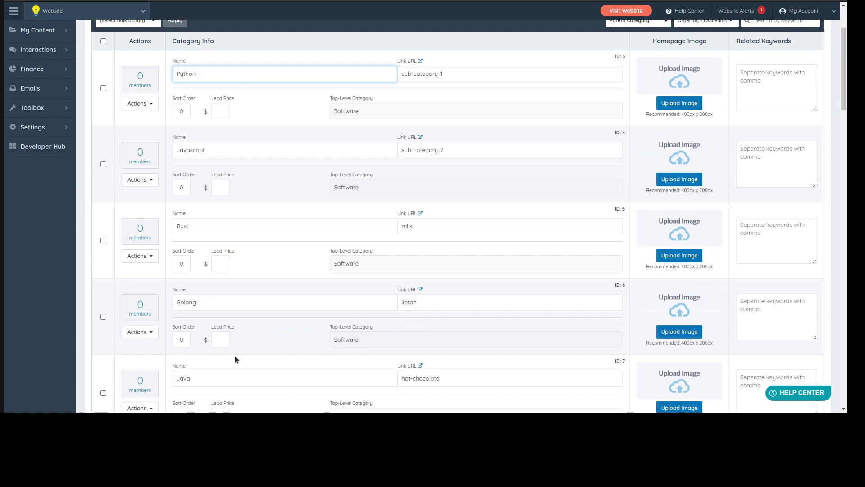
{"action": "left_click", "coordinate": [260, 335]}
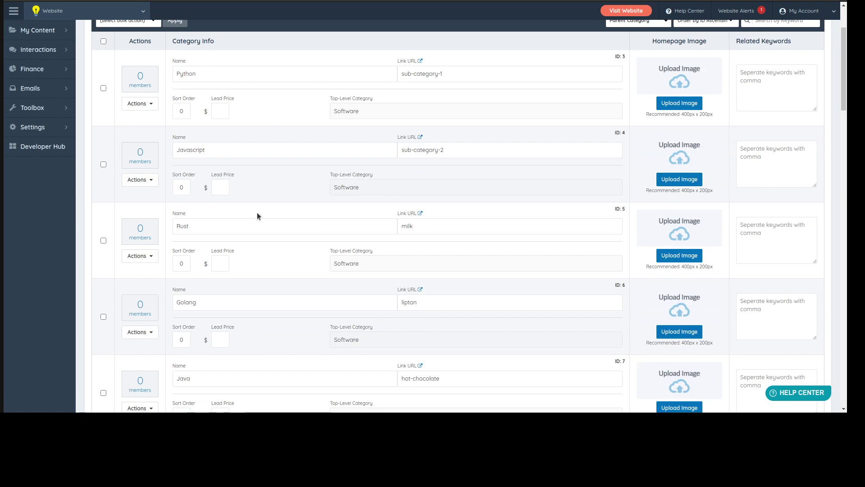
{"action": "scroll", "coordinate": [247, 295], "scroll_direction": "up", "scroll_amount": 2}
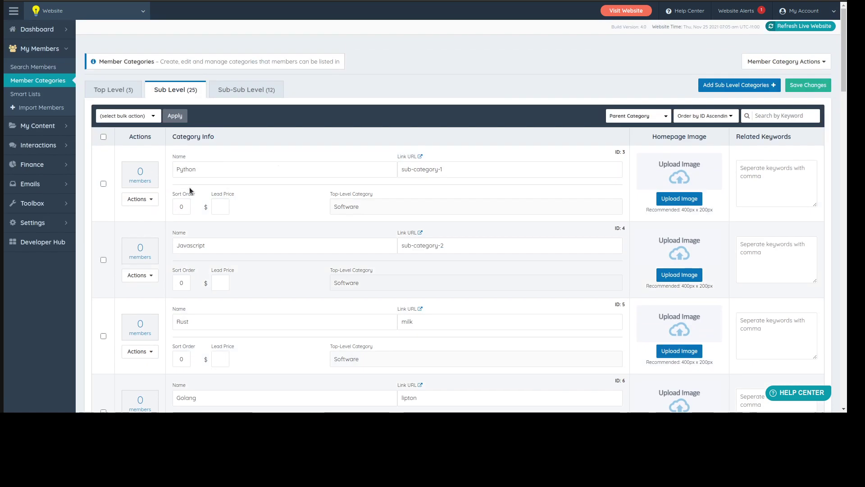
{"action": "left_click", "coordinate": [279, 169]}
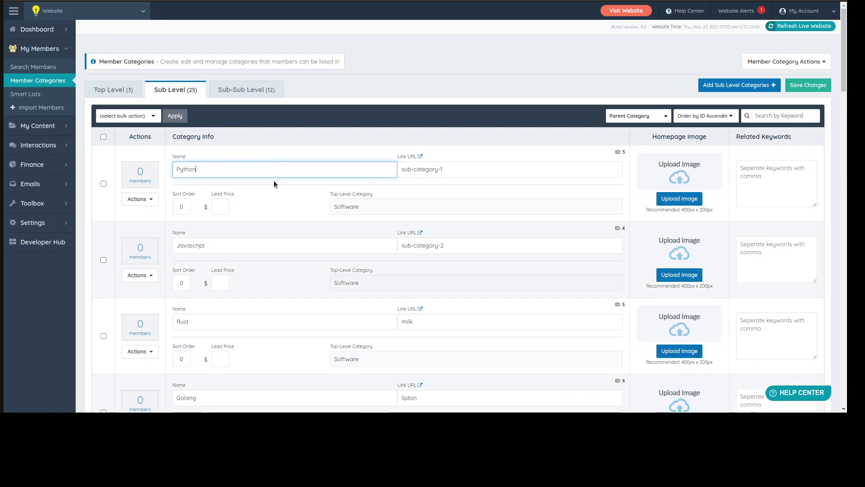
{"action": "left_click", "coordinate": [219, 135]}
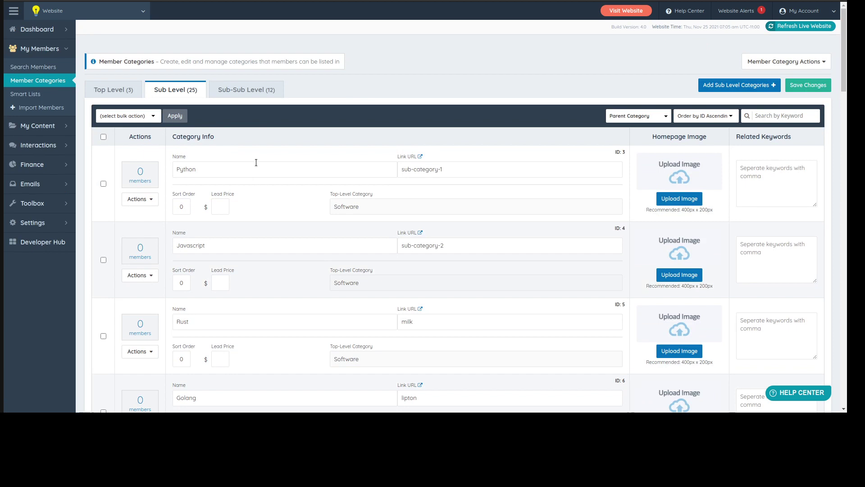
Switch to the outline in the text editor and highlight "Default + Custom Category Structure"
{"action": "key", "text": "alt+Tab"}
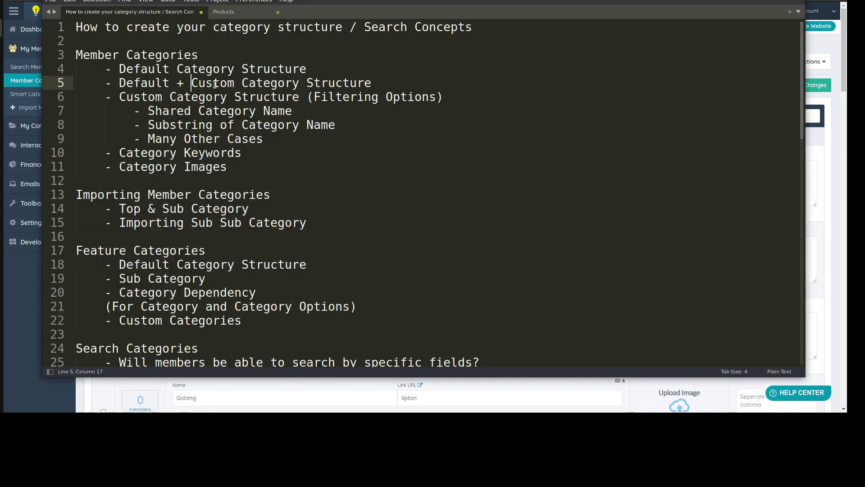
{"action": "left_click_drag", "start_coordinate": [119, 83], "coordinate": [374, 87]}
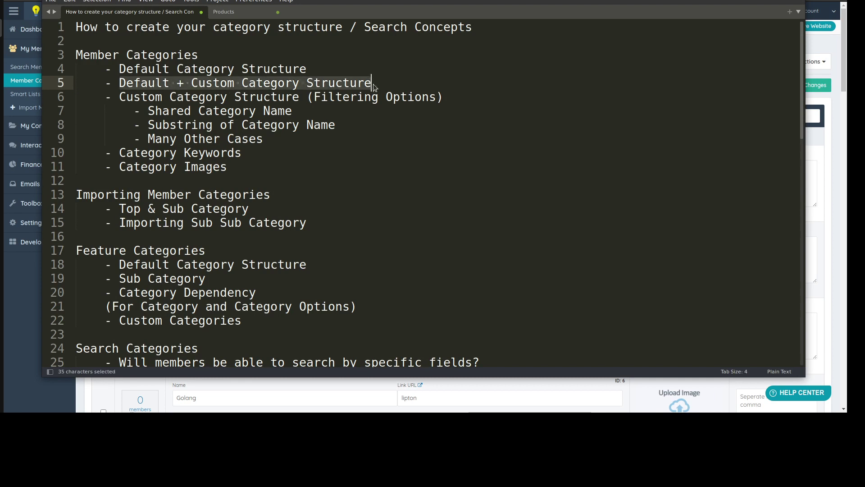
{"action": "left_click", "coordinate": [374, 87]}
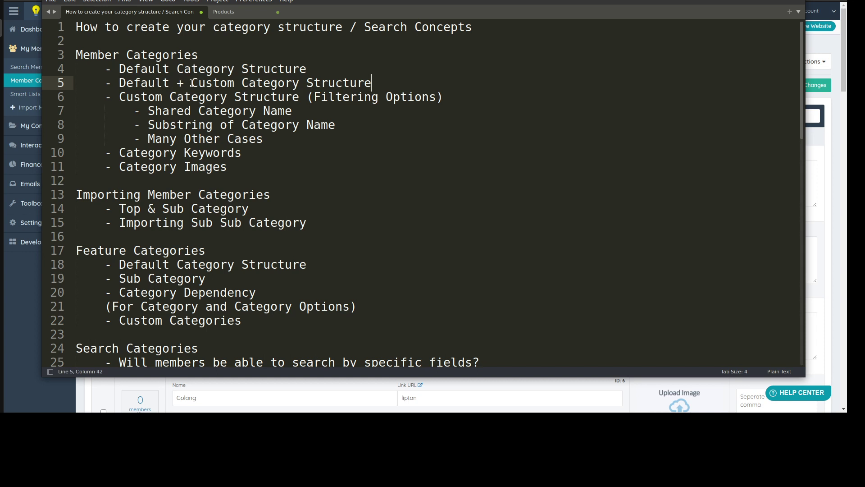
Highlight "Custom Category Structure" in the outline, followed by its "Filtering Options" note
{"action": "left_click_drag", "start_coordinate": [119, 98], "coordinate": [300, 99]}
{"action": "left_click", "coordinate": [299, 99]}
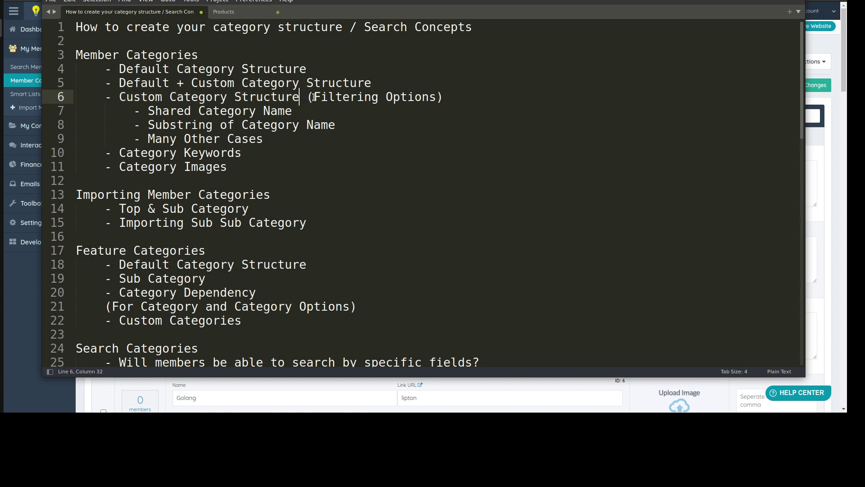
{"action": "left_click_drag", "start_coordinate": [314, 97], "coordinate": [437, 97]}
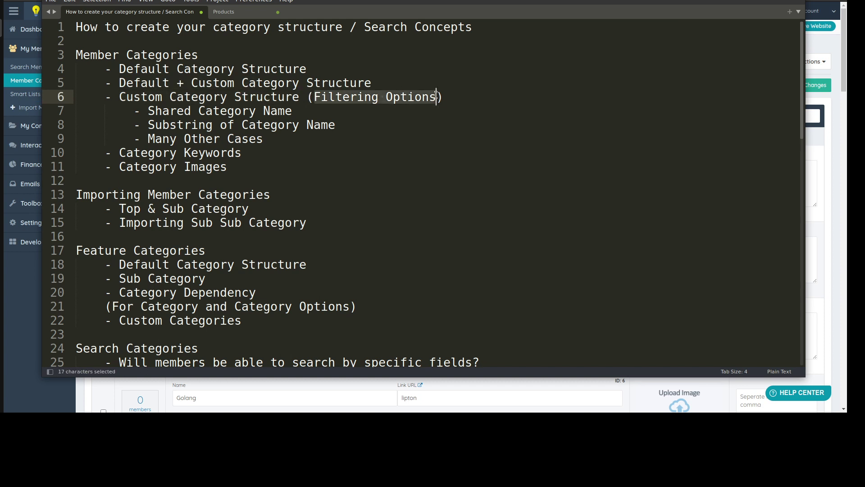
{"action": "left_click", "coordinate": [365, 96]}
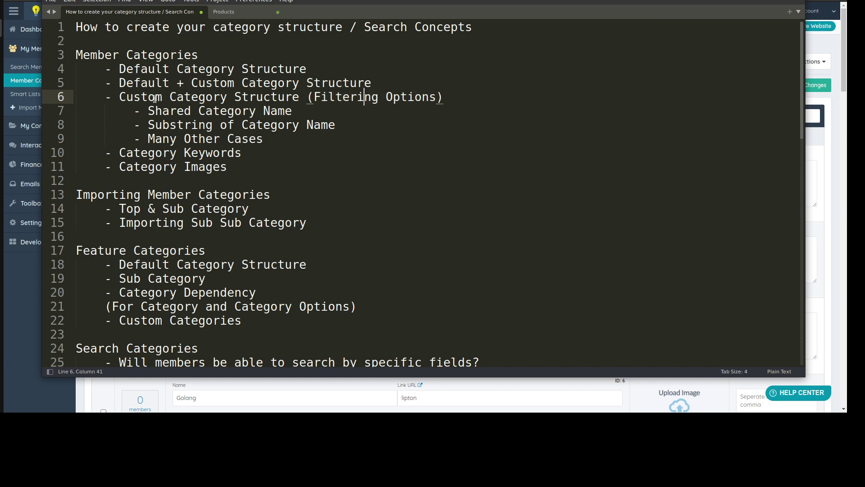
Highlight the "Shared Category Name" and "Substring of Category Name" lines, and the "Importing Member Categories" section
{"action": "left_click_drag", "start_coordinate": [148, 111], "coordinate": [331, 125]}
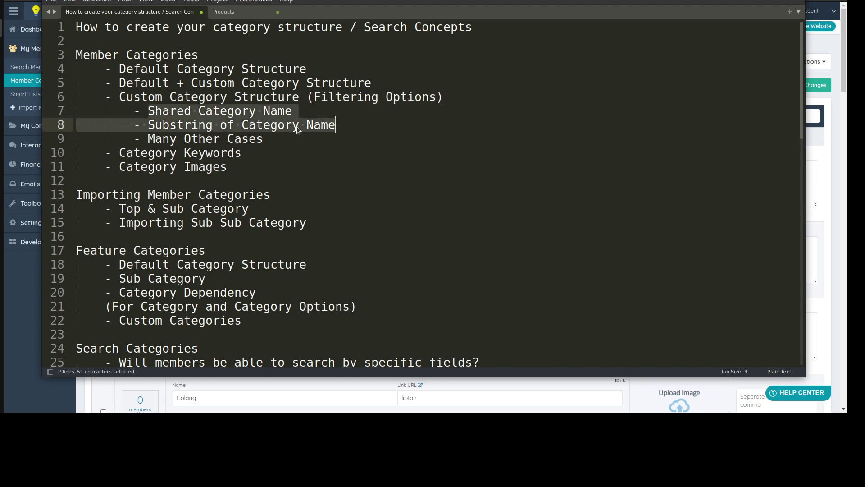
{"action": "left_click", "coordinate": [206, 125]}
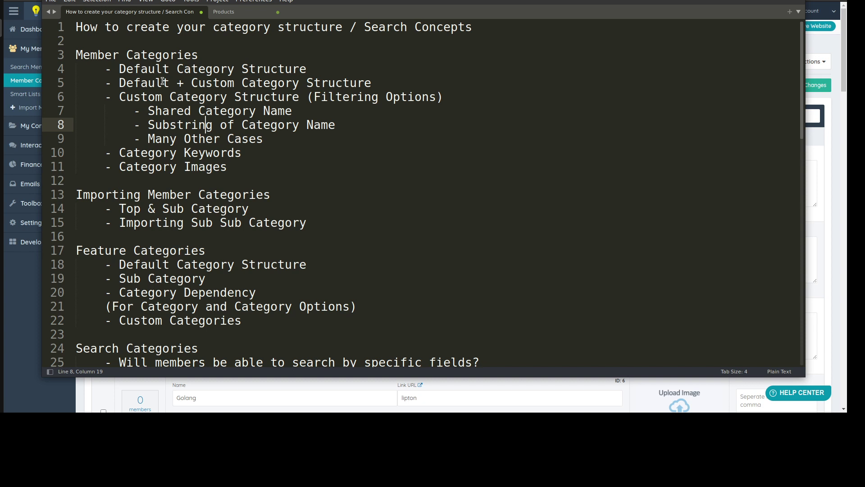
{"action": "left_click_drag", "start_coordinate": [77, 195], "coordinate": [313, 222]}
{"action": "left_click", "coordinate": [168, 124]}
Switch back to Member Categories in the browser and highlight Food among the top-level categories
{"action": "key", "text": "alt+Tab"}
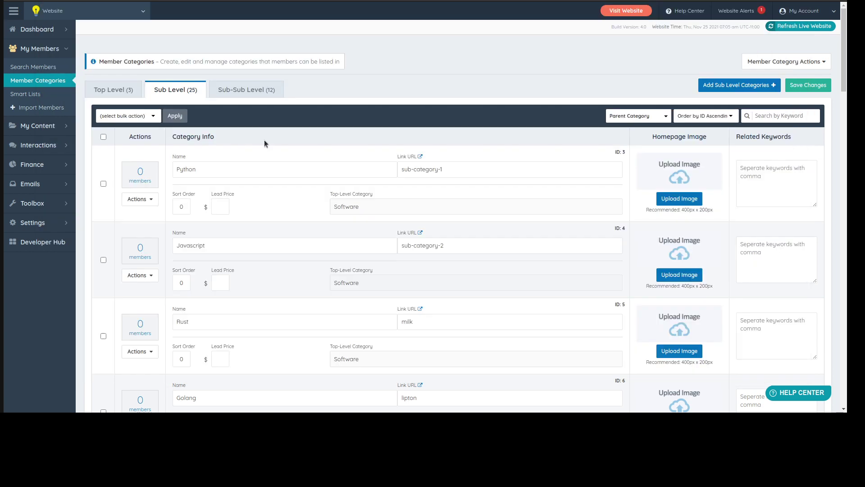
{"action": "left_click", "coordinate": [114, 93]}
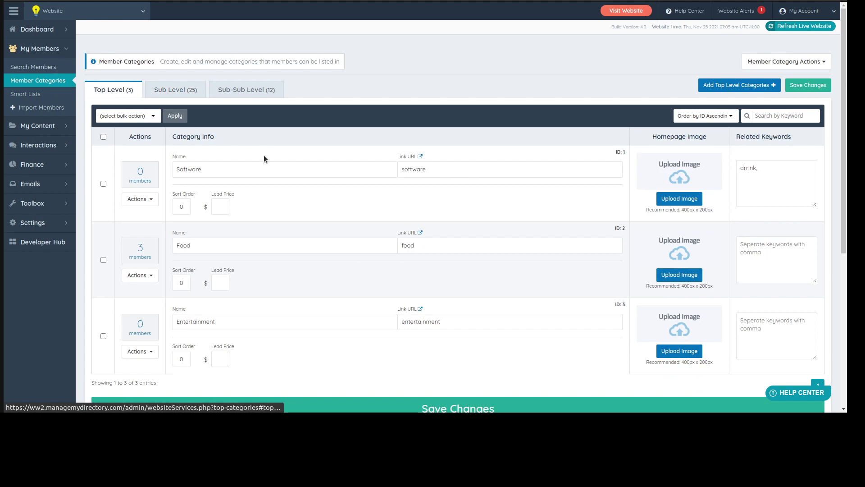
{"action": "scroll", "coordinate": [265, 165], "scroll_direction": "down", "scroll_amount": 2}
{"action": "left_click_drag", "start_coordinate": [191, 174], "coordinate": [172, 171]}
{"action": "scroll", "coordinate": [309, 113], "scroll_direction": "up", "scroll_amount": 2}
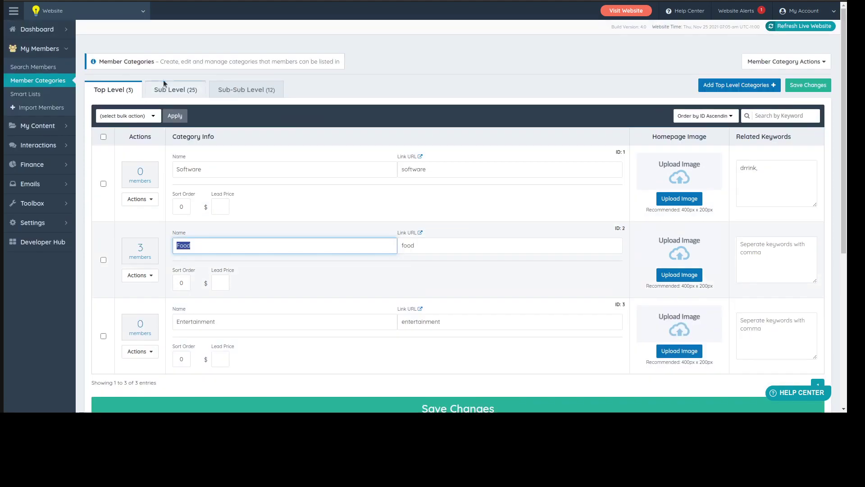
Show the sub-level categories and highlight Candy and Pizza under Food
{"action": "left_click", "coordinate": [172, 82]}
{"action": "scroll", "coordinate": [269, 267], "scroll_direction": "down", "scroll_amount": 9}
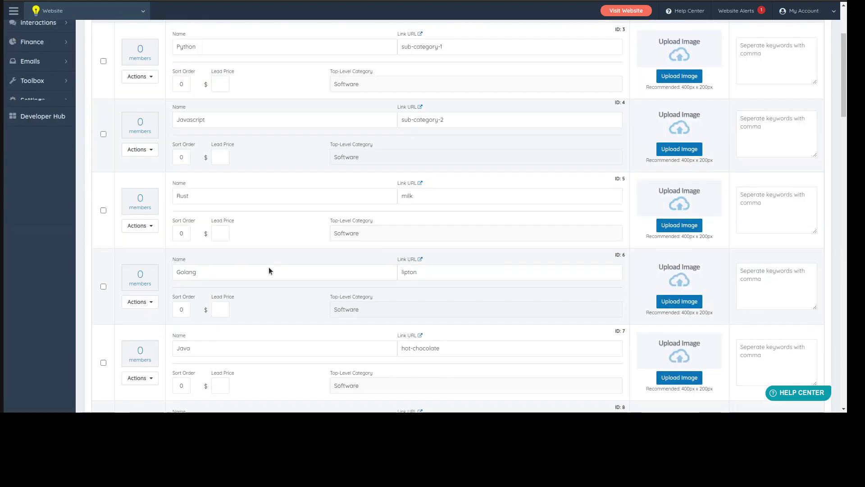
{"action": "left_click_drag", "start_coordinate": [195, 120], "coordinate": [175, 120]}
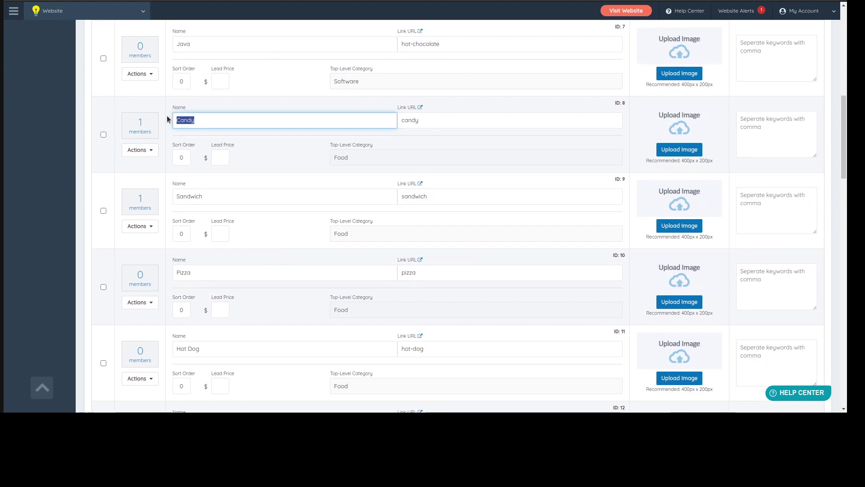
{"action": "scroll", "coordinate": [254, 197], "scroll_direction": "down", "scroll_amount": 3}
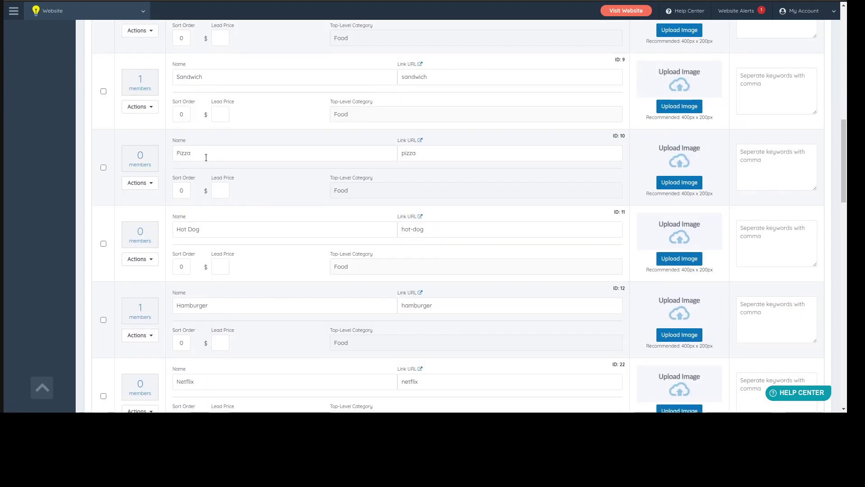
{"action": "left_click_drag", "start_coordinate": [193, 153], "coordinate": [175, 153]}
{"action": "scroll", "coordinate": [296, 187], "scroll_direction": "up", "scroll_amount": 4}
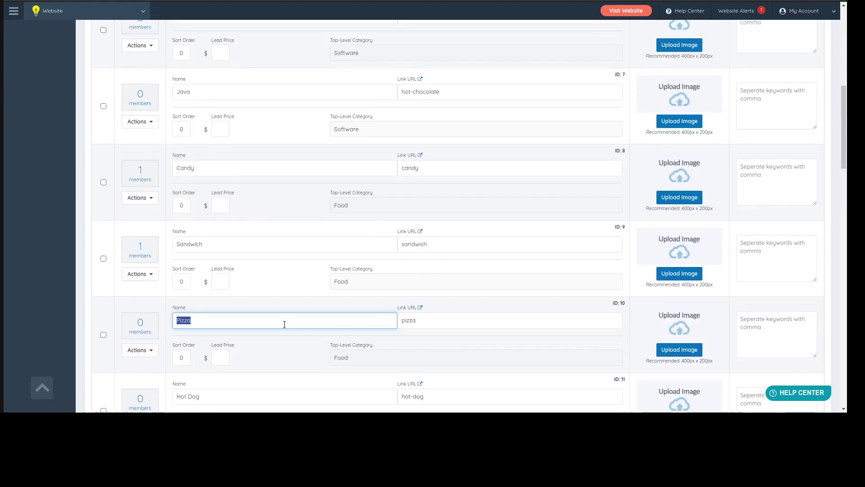
Look through the Entertainment sub-level categories and return to the start of the list
{"action": "scroll", "coordinate": [214, 194], "scroll_direction": "down", "scroll_amount": 5}
{"action": "scroll", "coordinate": [214, 194], "scroll_direction": "down", "scroll_amount": 6}
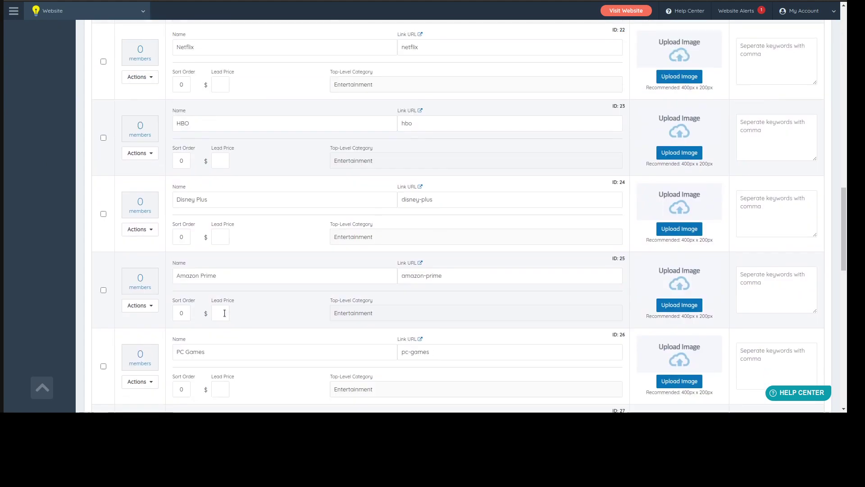
{"action": "scroll", "coordinate": [250, 304], "scroll_direction": "down", "scroll_amount": 4}
{"action": "scroll", "coordinate": [251, 294], "scroll_direction": "down", "scroll_amount": 3}
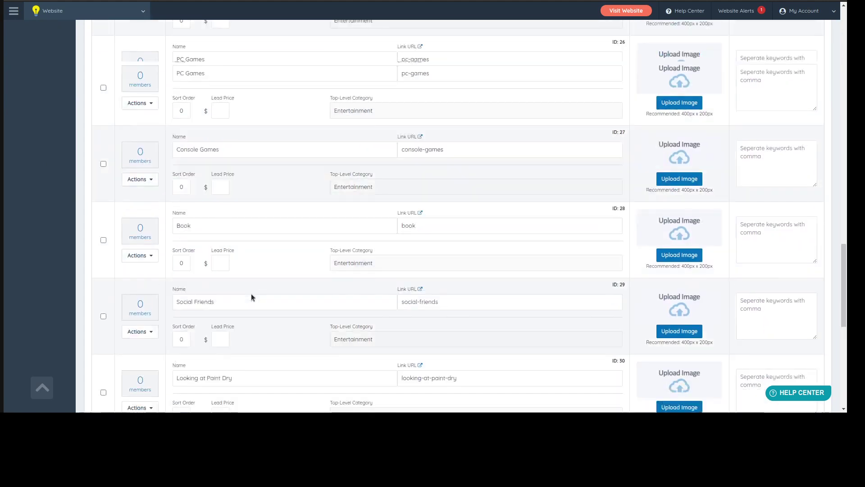
{"action": "scroll", "coordinate": [250, 294], "scroll_direction": "up", "scroll_amount": 7}
{"action": "scroll", "coordinate": [253, 295], "scroll_direction": "up", "scroll_amount": 20}
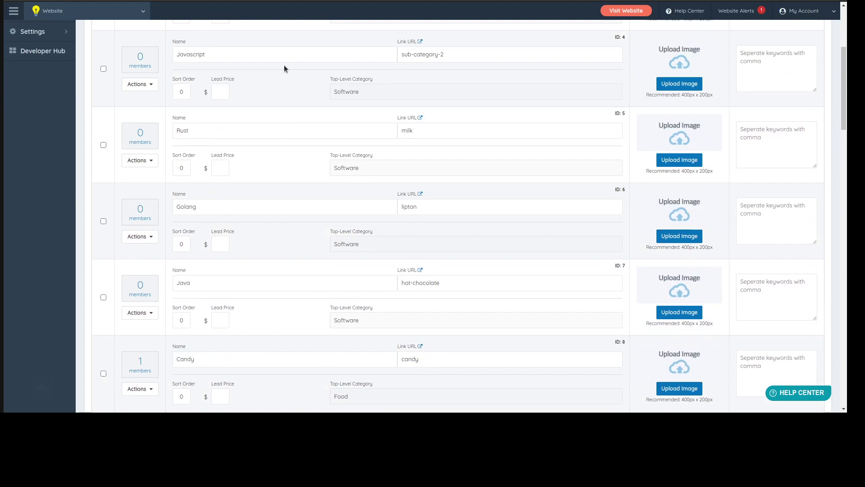
Show the sub-sub-level categories and highlight the Chocolate entry whose parent is Candy
{"action": "left_click", "coordinate": [246, 66]}
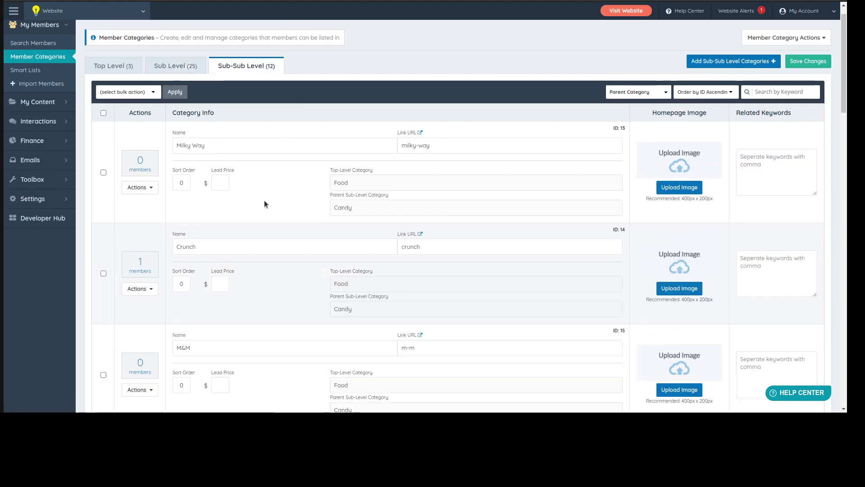
{"action": "scroll", "coordinate": [266, 181], "scroll_direction": "down", "scroll_amount": 1}
{"action": "scroll", "coordinate": [266, 182], "scroll_direction": "down", "scroll_amount": 8}
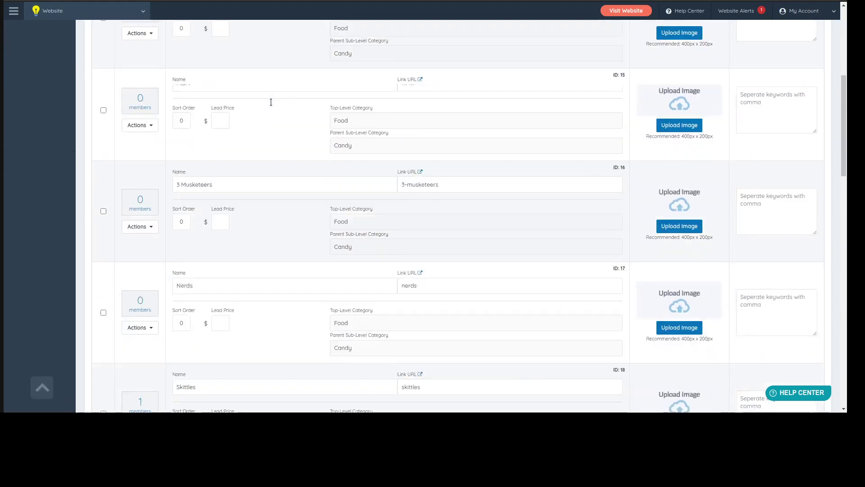
{"action": "scroll", "coordinate": [270, 102], "scroll_direction": "down", "scroll_amount": 5}
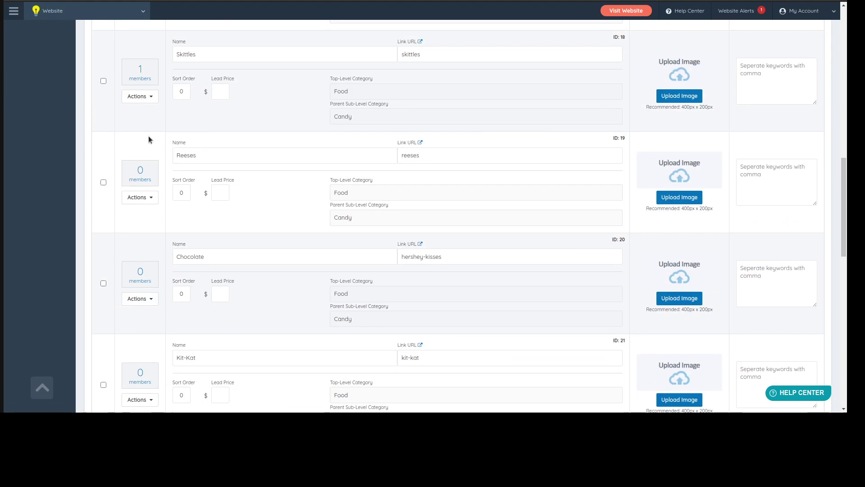
{"action": "scroll", "coordinate": [280, 117], "scroll_direction": "down", "scroll_amount": 4}
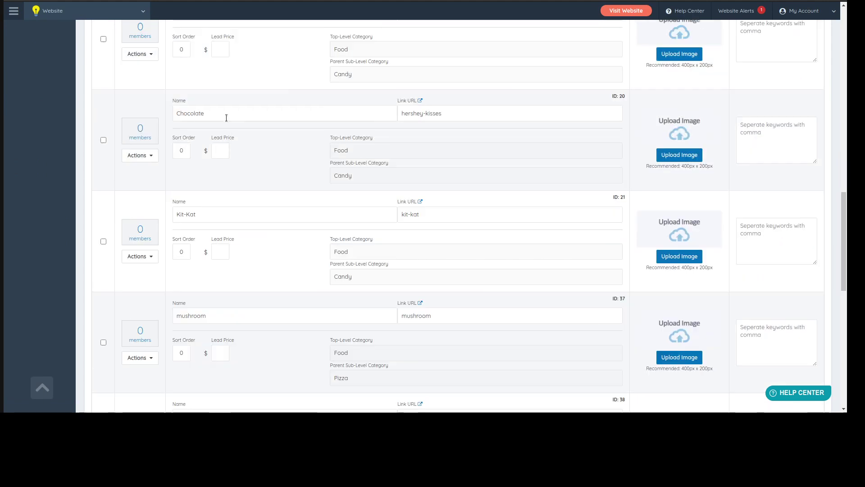
{"action": "left_click_drag", "start_coordinate": [226, 116], "coordinate": [173, 116]}
{"action": "left_click", "coordinate": [363, 177]}
Highlight the Kit-Kat name under Candy and the Pizza parent of the mushroom entry
{"action": "scroll", "coordinate": [279, 166], "scroll_direction": "down", "scroll_amount": 3}
{"action": "left_click_drag", "start_coordinate": [212, 119], "coordinate": [174, 118]}
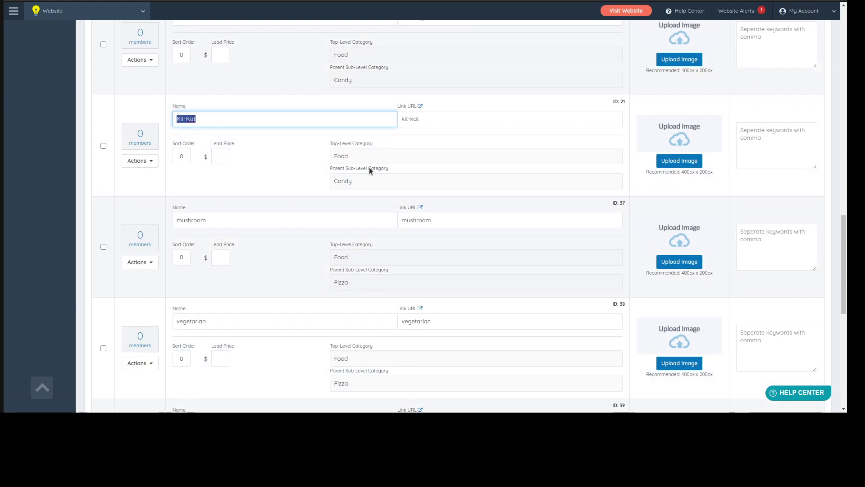
{"action": "scroll", "coordinate": [316, 178], "scroll_direction": "down", "scroll_amount": 3}
{"action": "left_click_drag", "start_coordinate": [350, 163], "coordinate": [334, 162]}
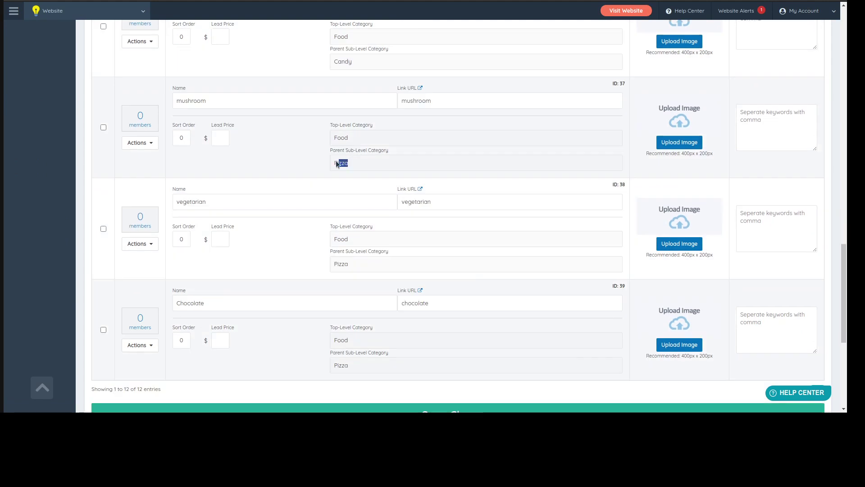
Examine the second Chocolate entry, highlighting its name and pointing out its parent sub-level category, Pizza
{"action": "scroll", "coordinate": [165, 127], "scroll_direction": "down", "scroll_amount": 3}
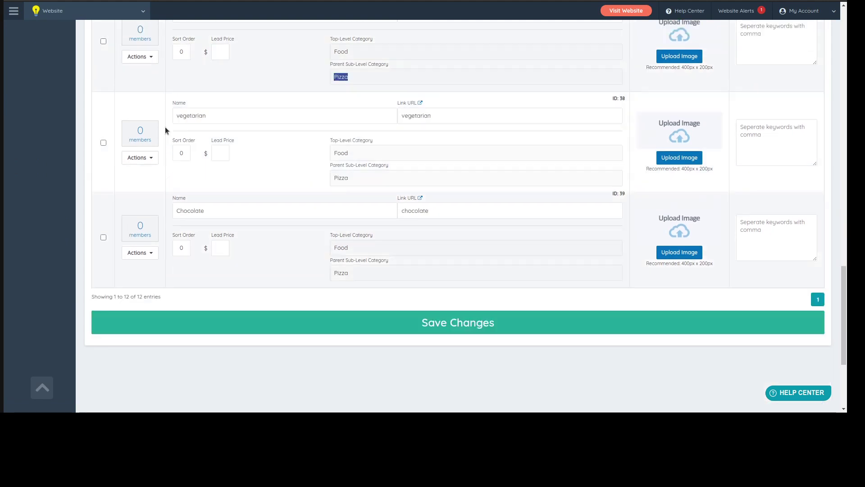
{"action": "left_click", "coordinate": [341, 172]}
{"action": "double_click", "coordinate": [215, 205]}
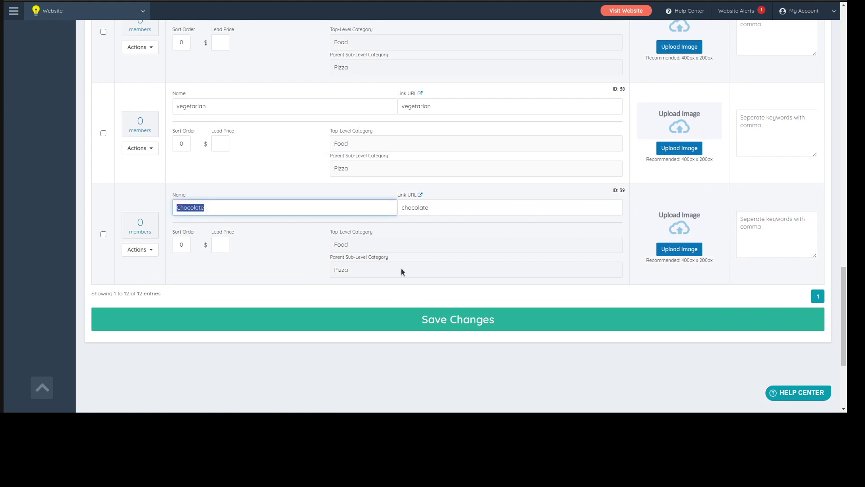
{"action": "left_click_drag", "start_coordinate": [346, 274], "coordinate": [313, 267]}
{"action": "left_click", "coordinate": [349, 270]}
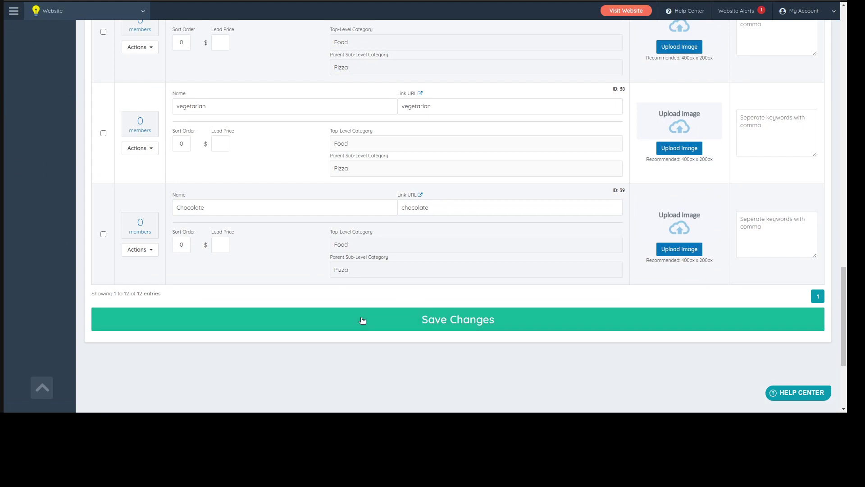
{"action": "left_click_drag", "start_coordinate": [205, 207], "coordinate": [154, 208]}
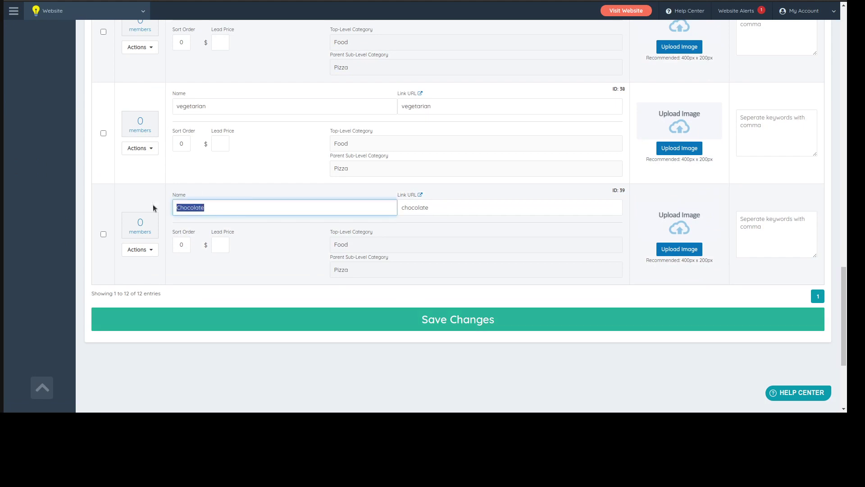
Highlight the Chocolate name in the last sub-sub-level entry and its parent sub-level category, Pizza
{"action": "left_click", "coordinate": [215, 206]}
{"action": "left_click_drag", "start_coordinate": [215, 206], "coordinate": [162, 201]}
{"action": "left_click_drag", "start_coordinate": [354, 271], "coordinate": [323, 271]}
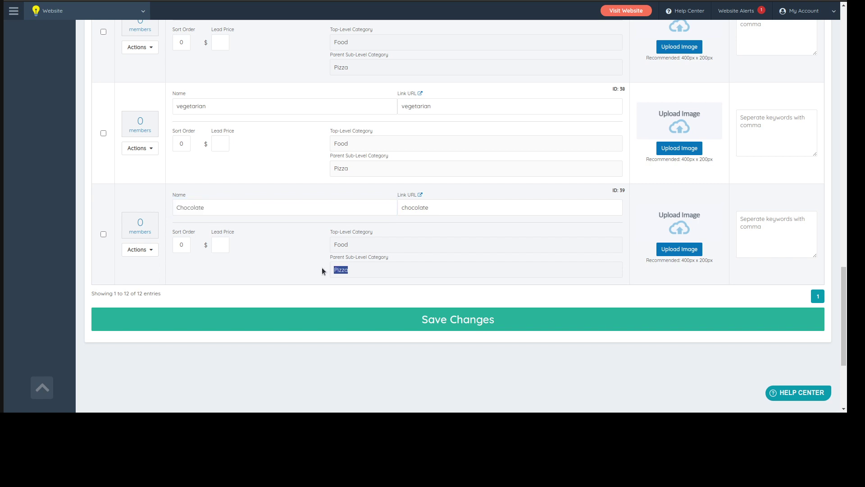
Highlight the name of the other Chocolate entry and its parent sub-level category, Candy, for comparison
{"action": "scroll", "coordinate": [285, 271], "scroll_direction": "up", "scroll_amount": 10}
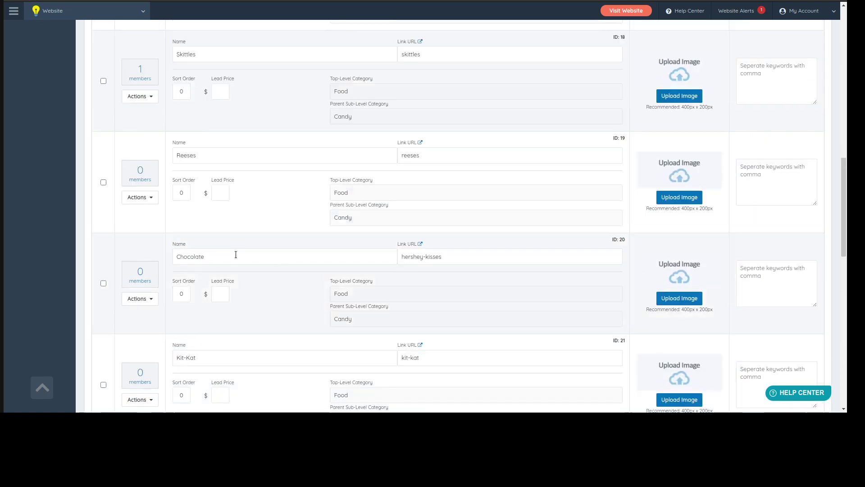
{"action": "left_click_drag", "start_coordinate": [236, 255], "coordinate": [181, 249]}
{"action": "left_click_drag", "start_coordinate": [356, 318], "coordinate": [308, 314]}
{"action": "left_click", "coordinate": [283, 275]}
{"action": "double_click", "coordinate": [217, 255]}
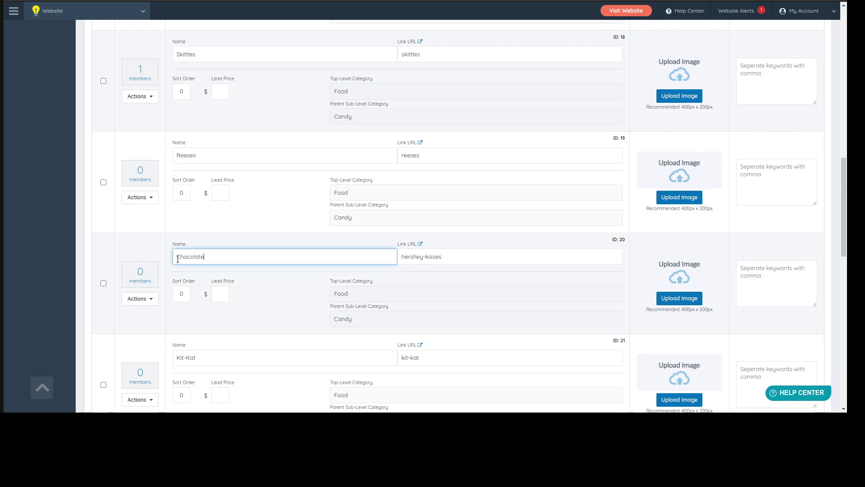
{"action": "left_click", "coordinate": [260, 293]}
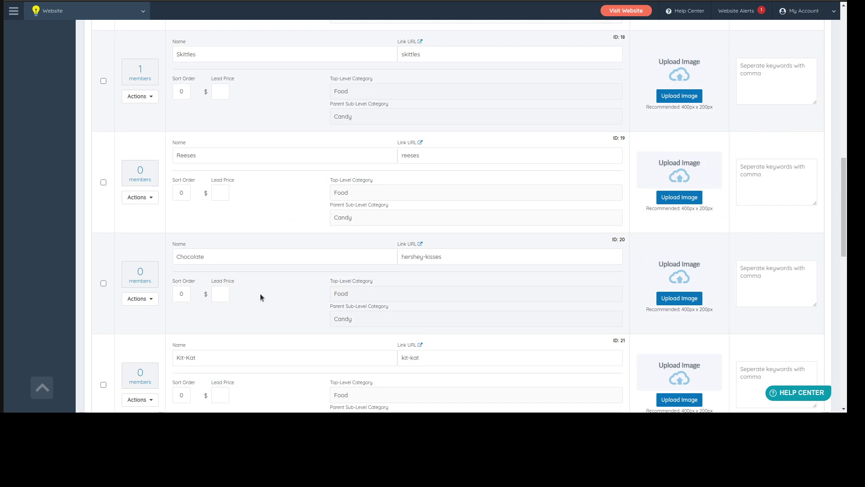
Switch to the Sublime Text outline and highlight "(Filtering Options)" beside Custom Category Structure
{"action": "key", "text": "alt+Tab"}
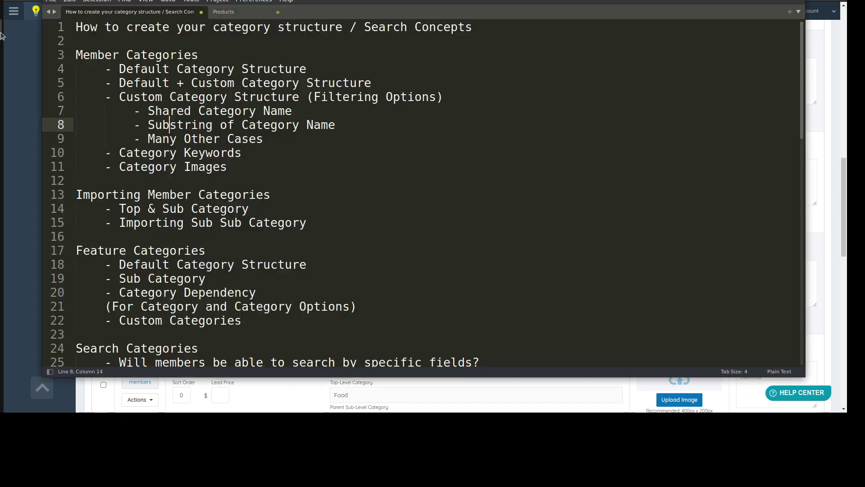
{"action": "left_click_drag", "start_coordinate": [307, 96], "coordinate": [442, 99]}
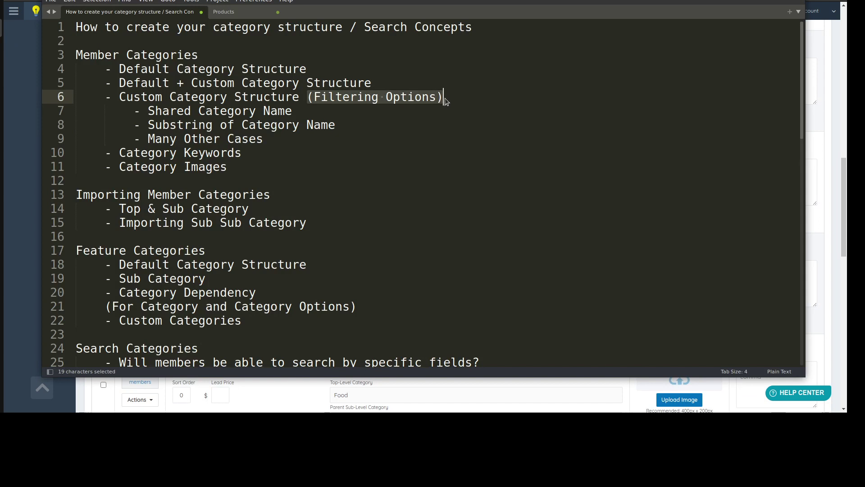
{"action": "left_click", "coordinate": [444, 98]}
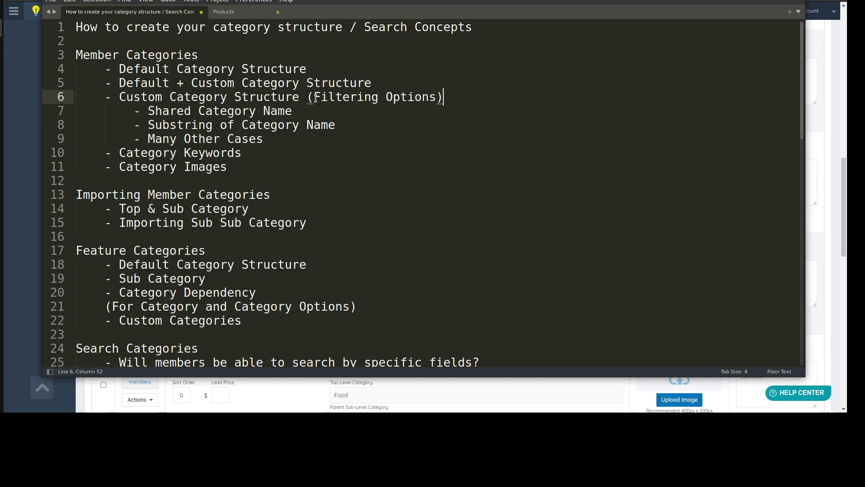
Return to the sub-sub-level category list in the browser, look through it and highlight the Chocolate name under Candy
{"action": "left_click", "coordinate": [20, 96]}
{"action": "scroll", "coordinate": [212, 135], "scroll_direction": "down", "scroll_amount": 1}
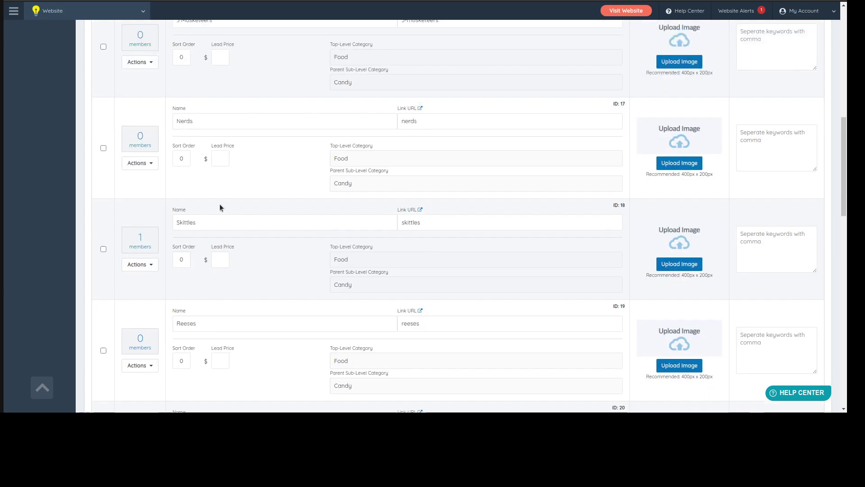
{"action": "scroll", "coordinate": [221, 207], "scroll_direction": "up", "scroll_amount": 10}
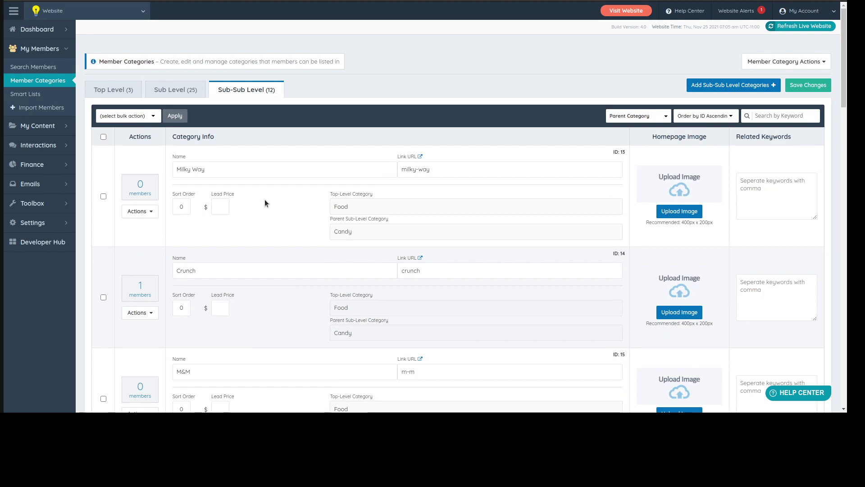
{"action": "scroll", "coordinate": [265, 202], "scroll_direction": "down", "scroll_amount": 10}
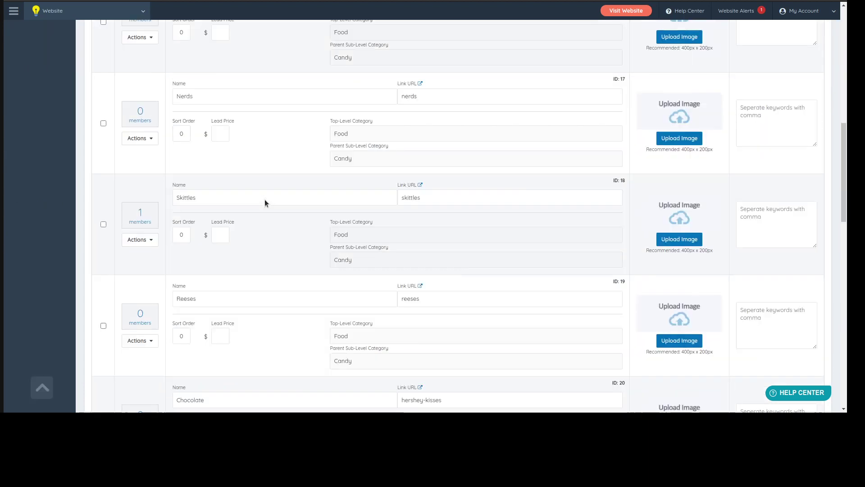
{"action": "scroll", "coordinate": [289, 131], "scroll_direction": "down", "scroll_amount": 6}
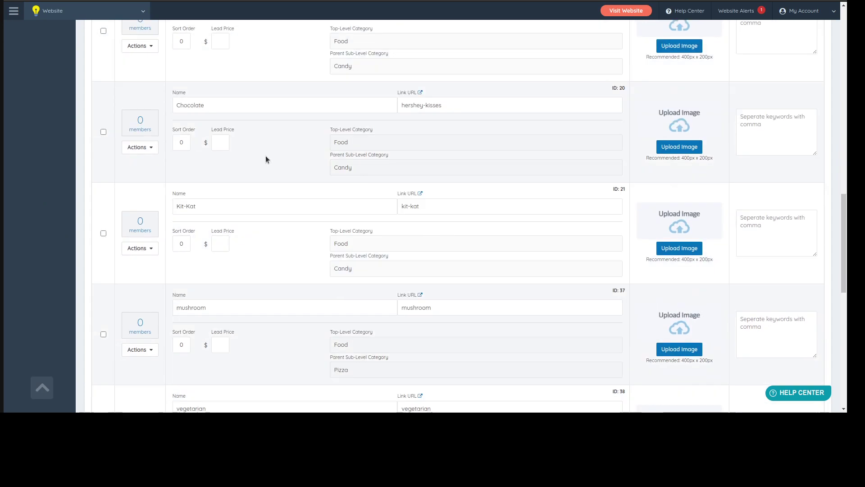
{"action": "scroll", "coordinate": [266, 159], "scroll_direction": "down", "scroll_amount": 2}
{"action": "left_click_drag", "start_coordinate": [216, 41], "coordinate": [165, 42]}
{"action": "left_click", "coordinate": [304, 95]}
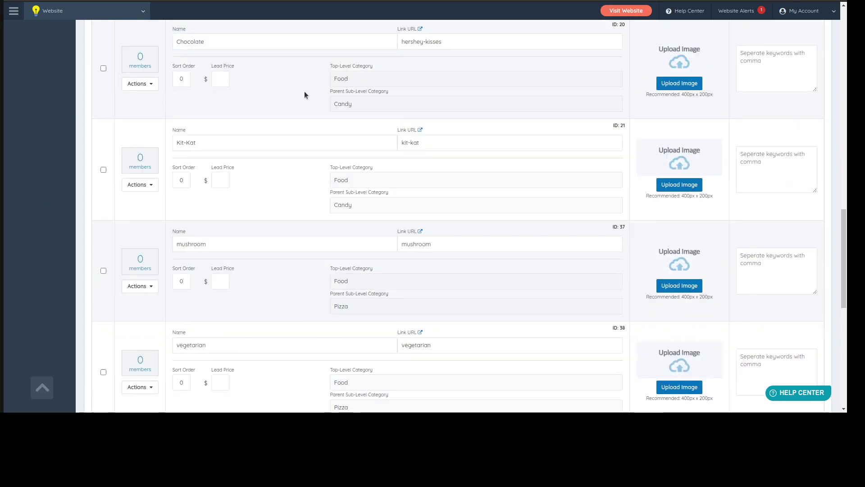
{"action": "scroll", "coordinate": [203, 131], "scroll_direction": "up", "scroll_amount": 3}
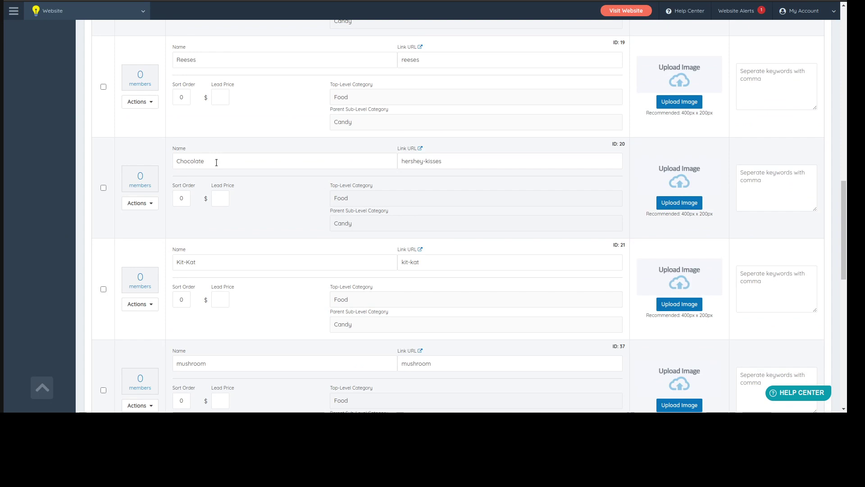
{"action": "left_click_drag", "start_coordinate": [216, 161], "coordinate": [160, 161]}
{"action": "left_click", "coordinate": [279, 190]}
Switch to the Sublime Text outline and highlight "Substring of Category Name" and "(Filtering Options)" under Member Categories
{"action": "key", "text": "alt+Tab"}
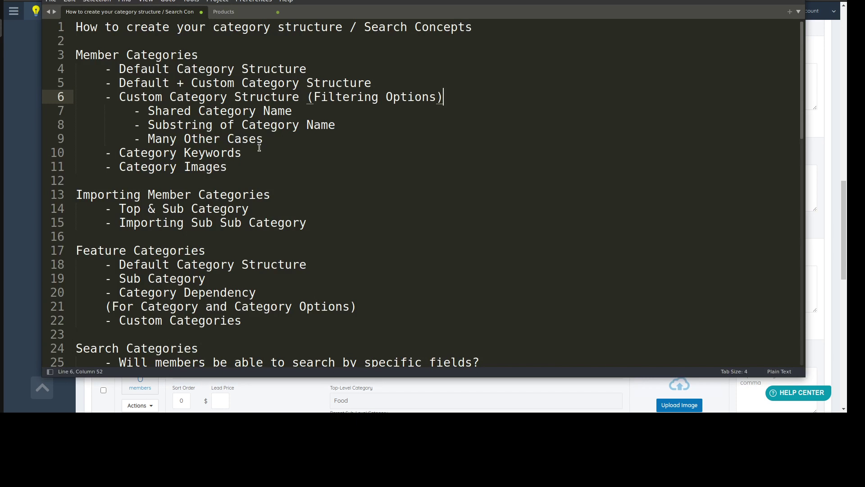
{"action": "left_click_drag", "start_coordinate": [147, 125], "coordinate": [335, 130]}
{"action": "left_click", "coordinate": [335, 129]}
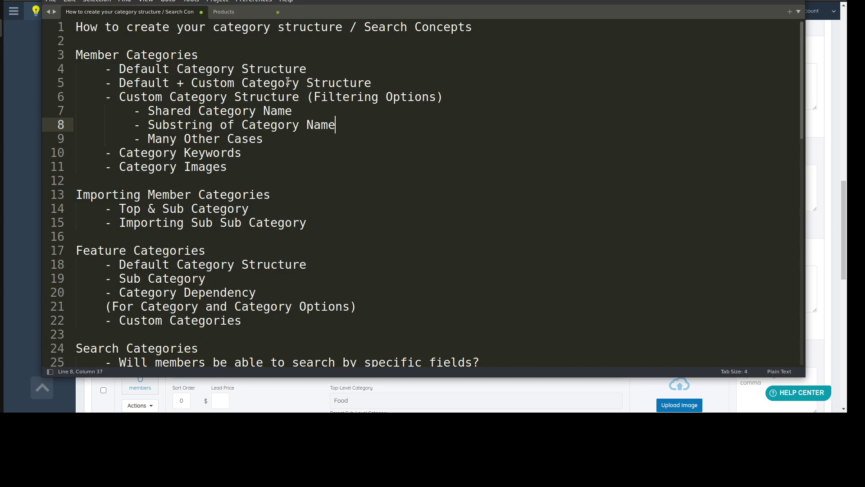
{"action": "left_click_drag", "start_coordinate": [306, 96], "coordinate": [446, 97]}
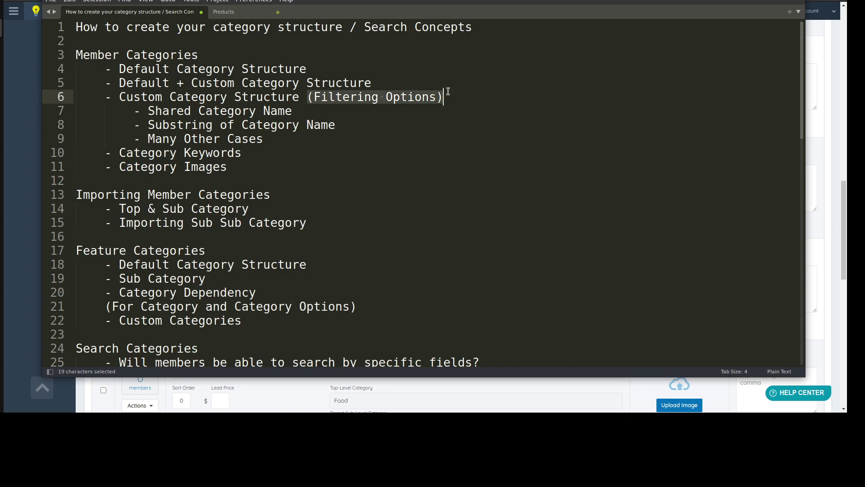
{"action": "left_click", "coordinate": [227, 111]}
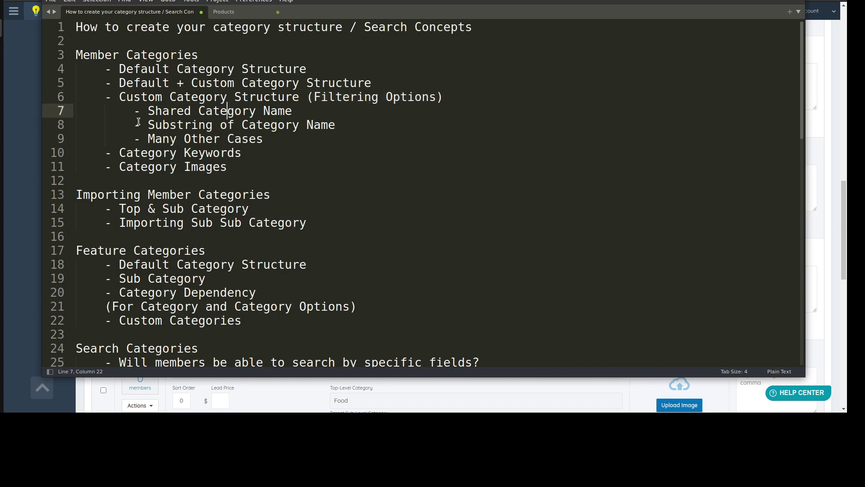
{"action": "left_click", "coordinate": [214, 125]}
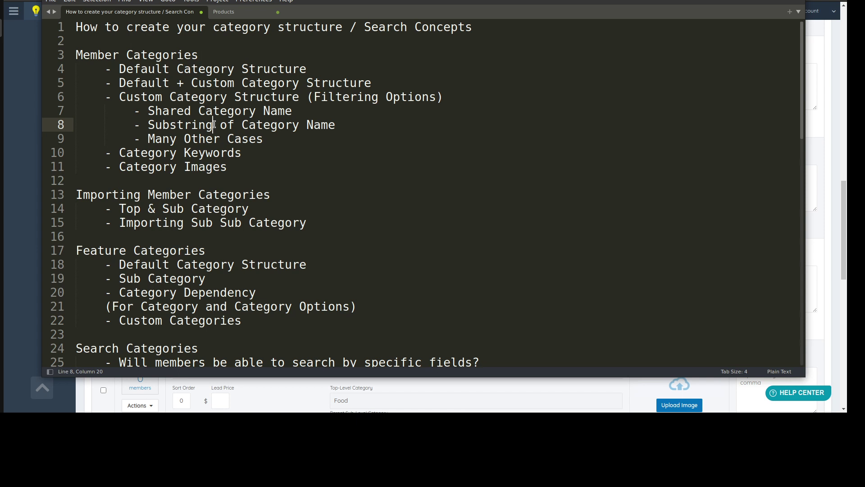
Highlight the "Substring of Category Name" item again and move the outline window partly off the category list
{"action": "left_click_drag", "start_coordinate": [148, 125], "coordinate": [338, 123]}
{"action": "left_click", "coordinate": [341, 126]}
{"action": "left_click_drag", "start_coordinate": [162, 1], "coordinate": [454, 61]}
Return to the category list in the browser and point out the Chocolate names under Candy and under Pizza
{"action": "left_click", "coordinate": [65, 141]}
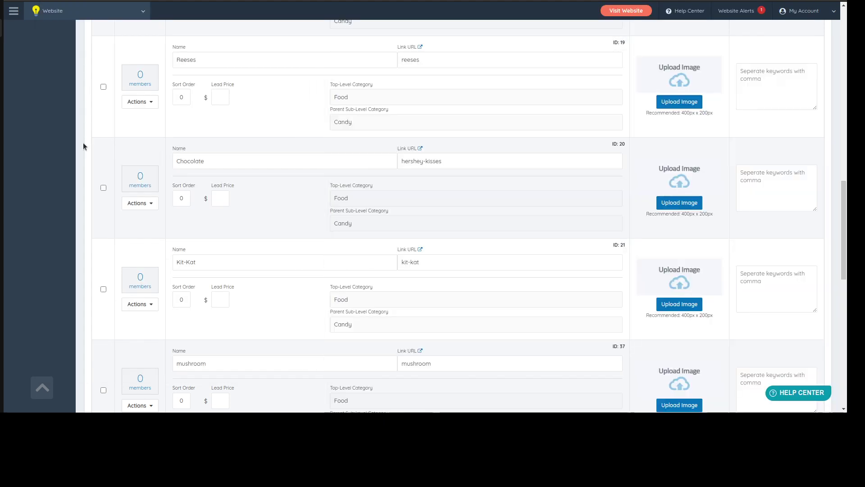
{"action": "left_click", "coordinate": [212, 161]}
{"action": "scroll", "coordinate": [267, 214], "scroll_direction": "down", "scroll_amount": 15}
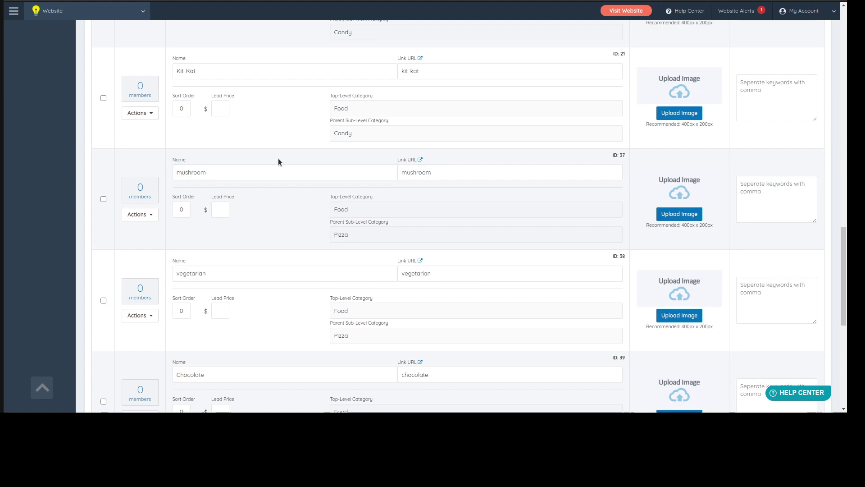
{"action": "scroll", "coordinate": [234, 153], "scroll_direction": "up", "scroll_amount": 1}
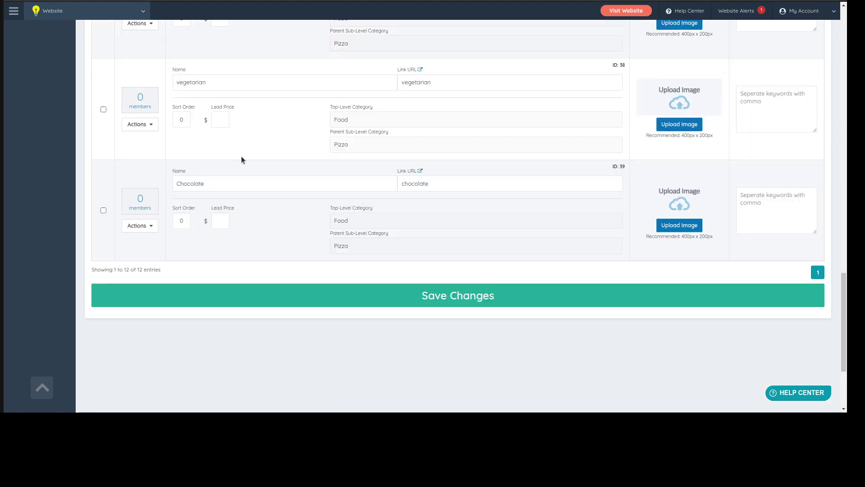
{"action": "left_click", "coordinate": [262, 183]}
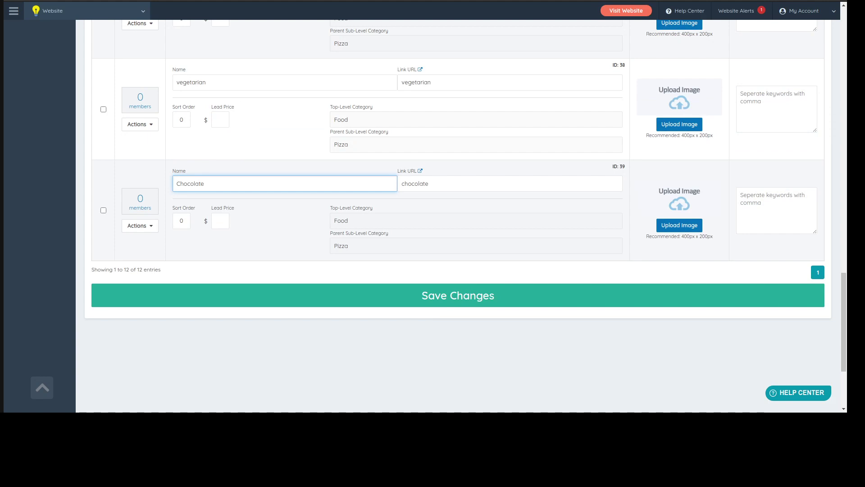
{"action": "left_click", "coordinate": [271, 213]}
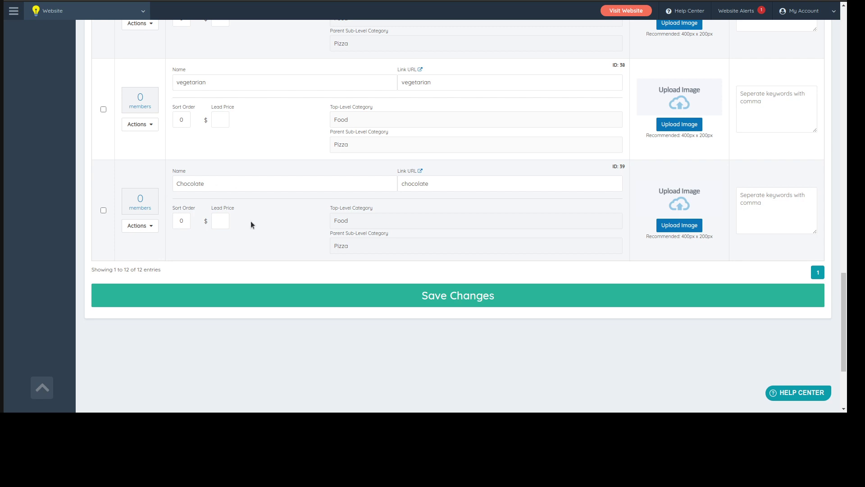
Bring the Sublime Text outline forward, reposition its window to show more text, and highlight the Filtering Options wording
{"action": "left_click", "coordinate": [1, 30]}
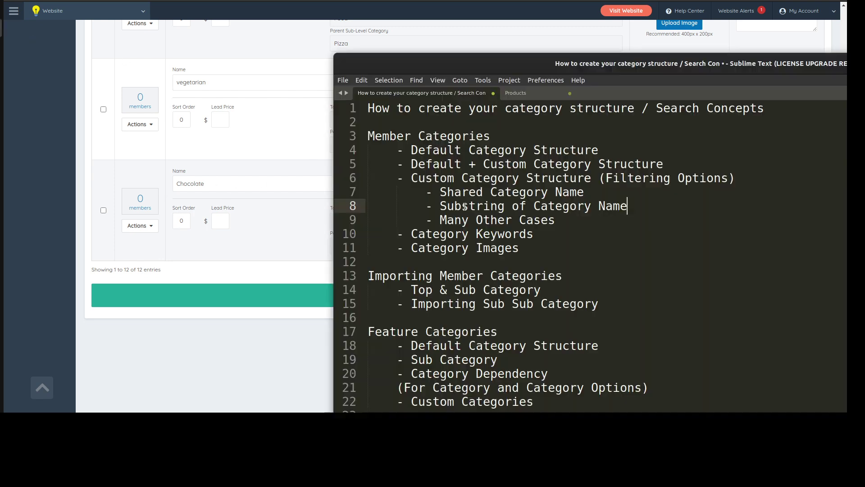
{"action": "left_click_drag", "start_coordinate": [480, 64], "coordinate": [349, 45]}
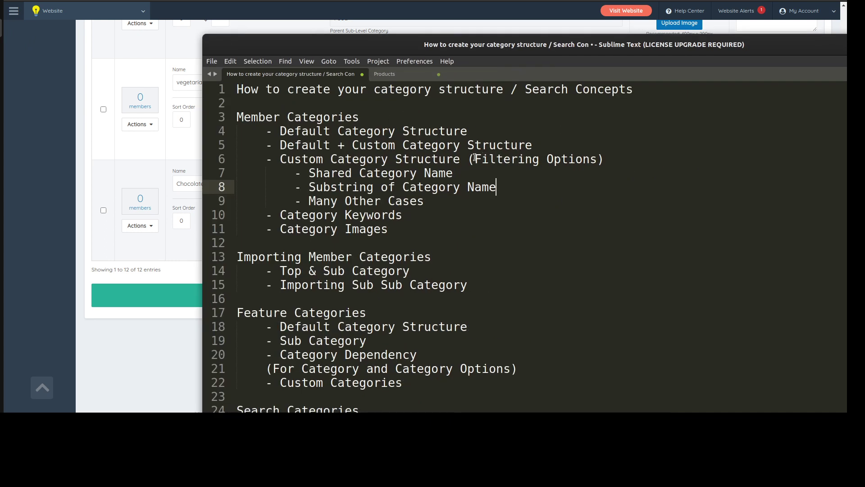
{"action": "left_click_drag", "start_coordinate": [475, 157], "coordinate": [540, 159]}
{"action": "left_click", "coordinate": [412, 227]}
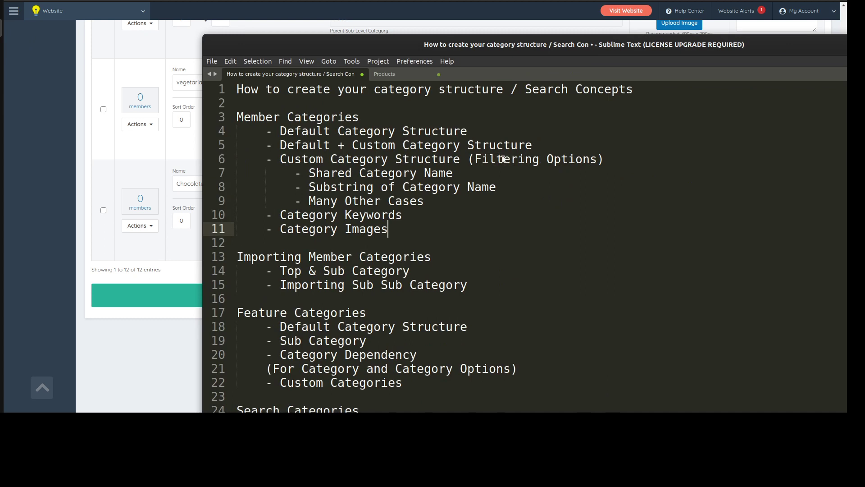
Look through the outline's sections from Importing Member Categories to Flexible Search Engine
{"action": "scroll", "coordinate": [454, 201], "scroll_direction": "down", "scroll_amount": 4}
{"action": "scroll", "coordinate": [338, 270], "scroll_direction": "down", "scroll_amount": 4}
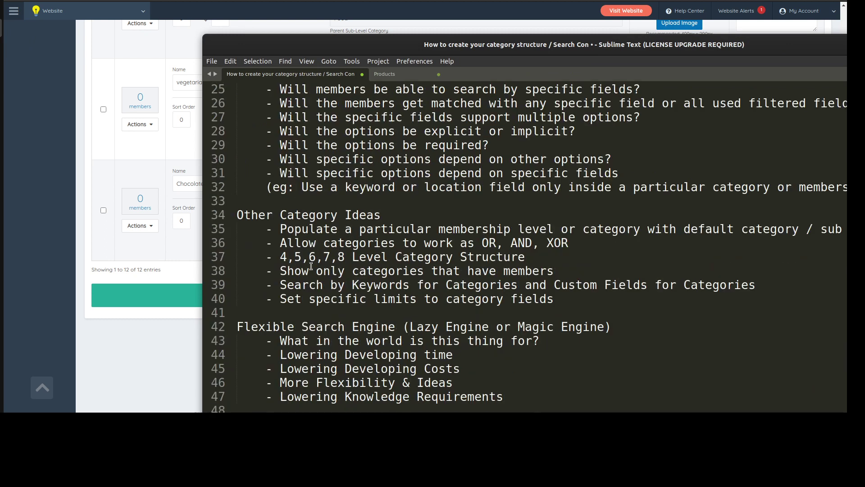
{"action": "scroll", "coordinate": [311, 266], "scroll_direction": "down", "scroll_amount": 2}
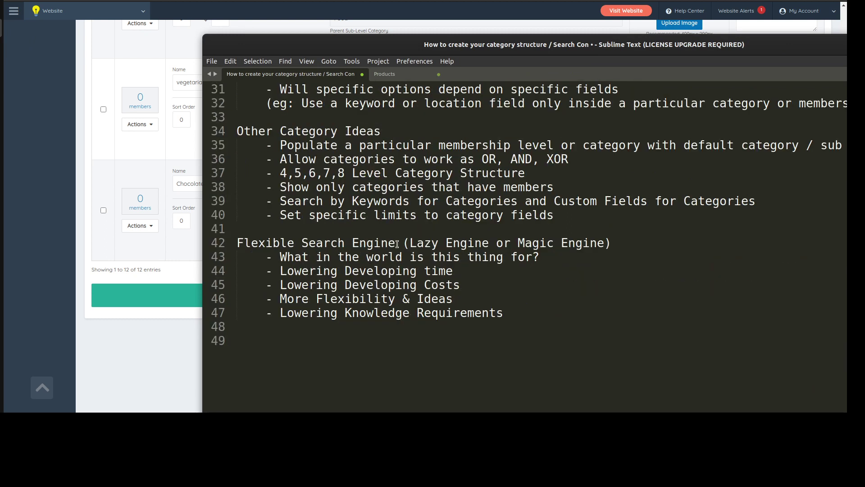
{"action": "scroll", "coordinate": [392, 270], "scroll_direction": "up", "scroll_amount": 4}
{"action": "scroll", "coordinate": [385, 315], "scroll_direction": "down", "scroll_amount": 1}
{"action": "scroll", "coordinate": [390, 360], "scroll_direction": "up", "scroll_amount": 6}
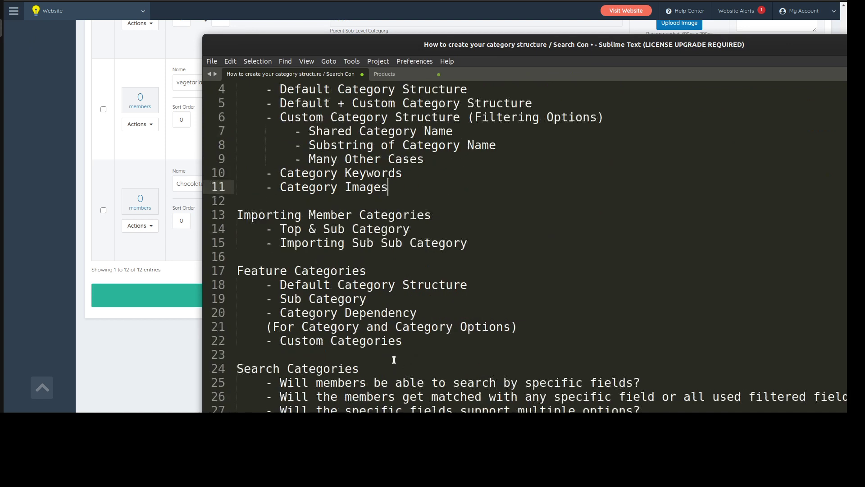
{"action": "scroll", "coordinate": [401, 347], "scroll_direction": "up", "scroll_amount": 1}
{"action": "scroll", "coordinate": [391, 235], "scroll_direction": "down", "scroll_amount": 3}
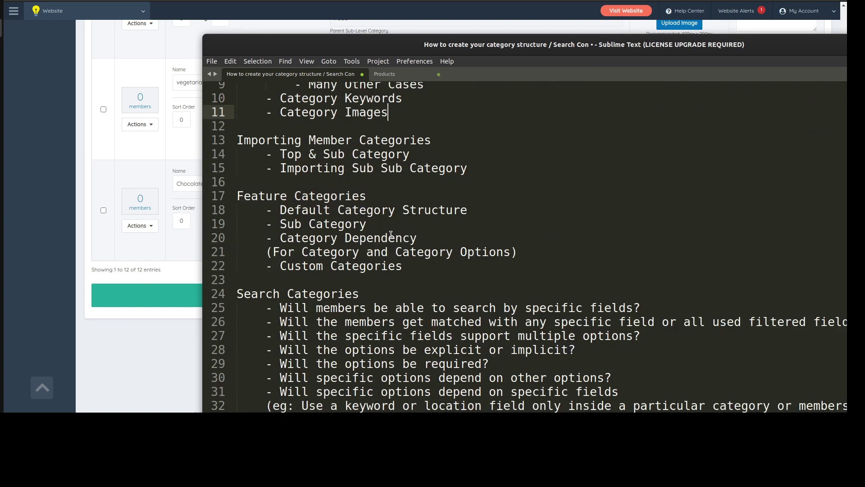
{"action": "scroll", "coordinate": [390, 234], "scroll_direction": "down", "scroll_amount": 5}
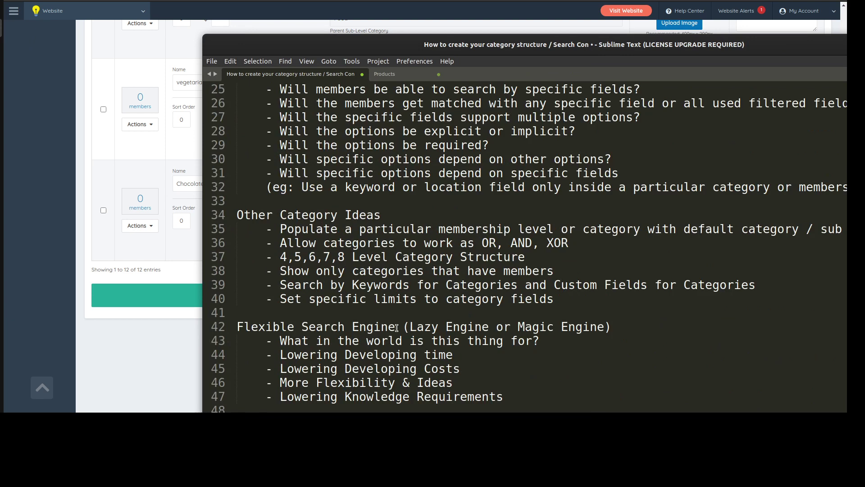
Highlight "(Lazy Engine or Magic Engine)" in the Flexible Search Engine heading and "Many Other Cases" under Custom Category Structure
{"action": "left_click_drag", "start_coordinate": [406, 326], "coordinate": [617, 324]}
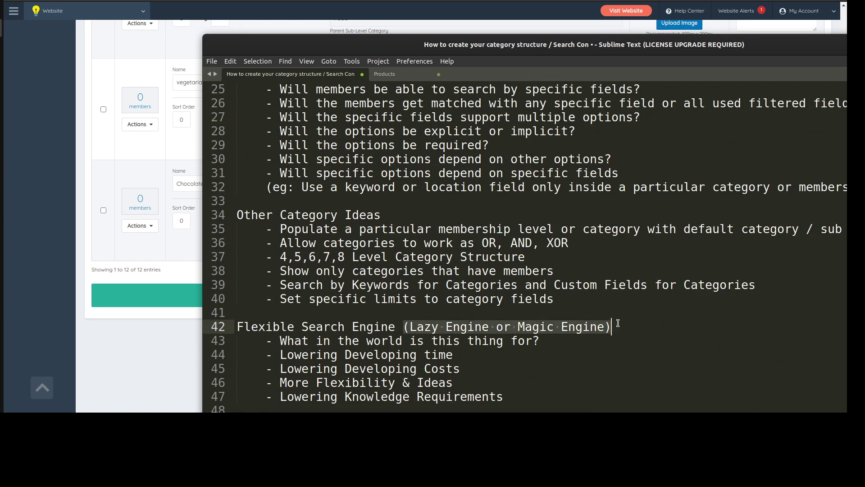
{"action": "left_click", "coordinate": [427, 335]}
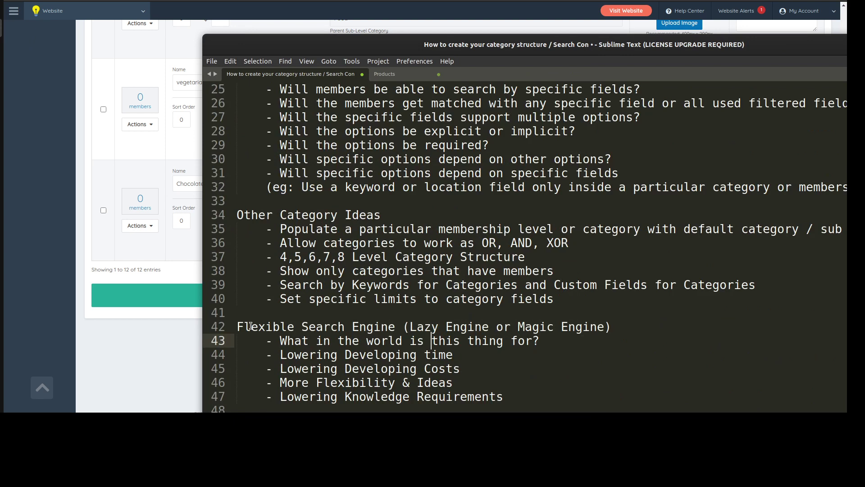
{"action": "left_click", "coordinate": [398, 326]}
{"action": "scroll", "coordinate": [398, 327], "scroll_direction": "up", "scroll_amount": 8}
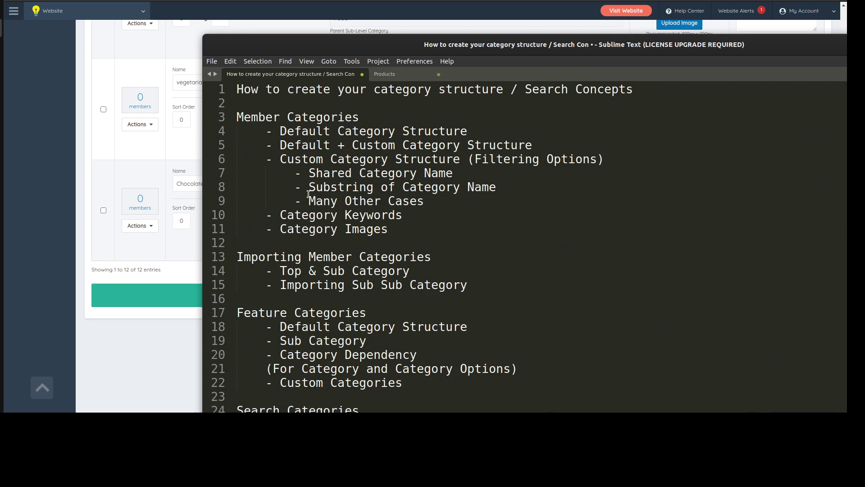
{"action": "left_click_drag", "start_coordinate": [308, 201], "coordinate": [425, 200]}
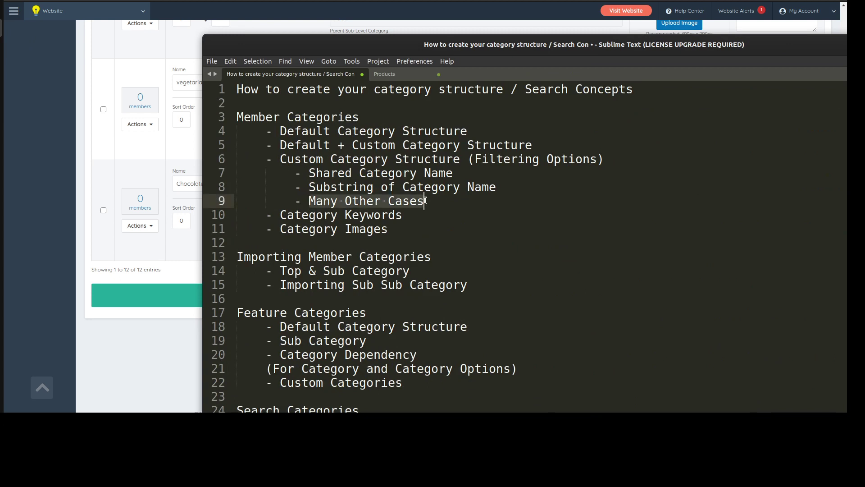
Return to the category list in the browser and highlight the mushroom and vegetarian names under Pizza
{"action": "left_click", "coordinate": [425, 201]}
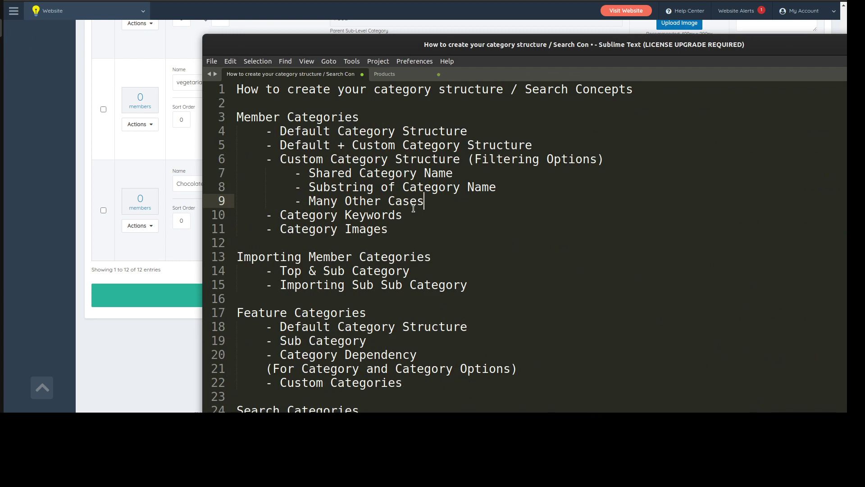
{"action": "left_click", "coordinate": [73, 182]}
{"action": "scroll", "coordinate": [252, 149], "scroll_direction": "up", "scroll_amount": 3}
{"action": "scroll", "coordinate": [252, 149], "scroll_direction": "up", "scroll_amount": 2}
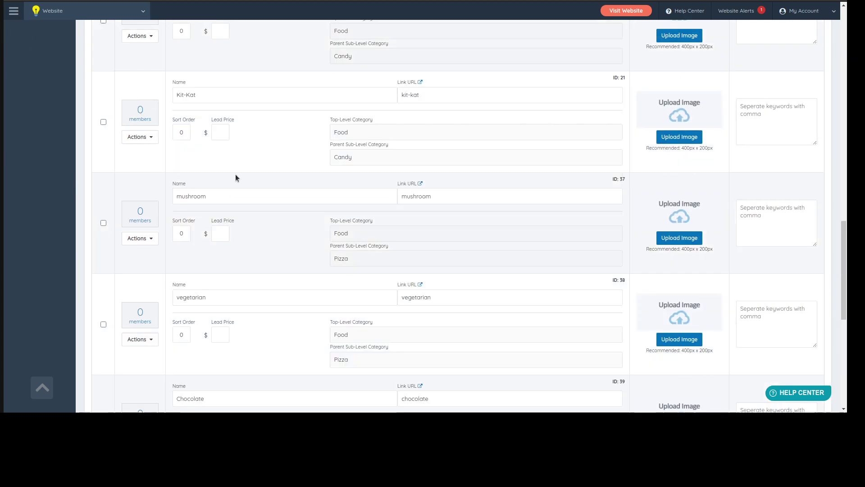
{"action": "double_click", "coordinate": [217, 196]}
{"action": "scroll", "coordinate": [225, 207], "scroll_direction": "down", "scroll_amount": 2}
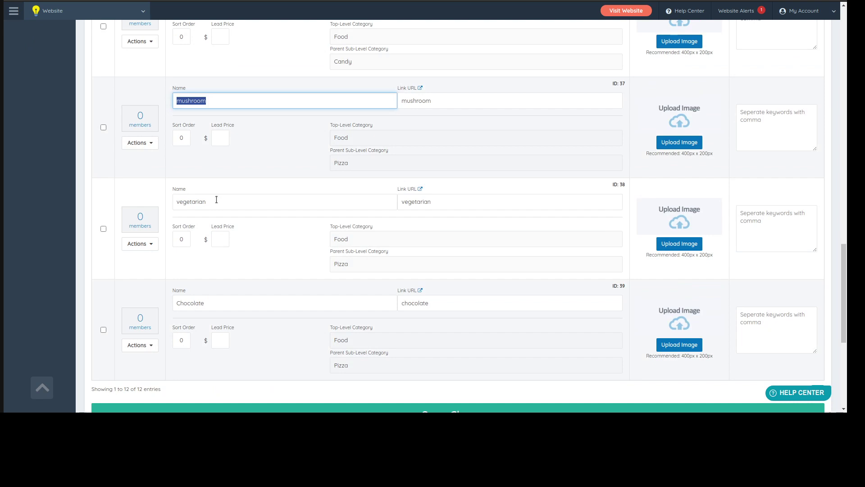
{"action": "left_click_drag", "start_coordinate": [217, 200], "coordinate": [141, 201]}
{"action": "left_click", "coordinate": [261, 143]}
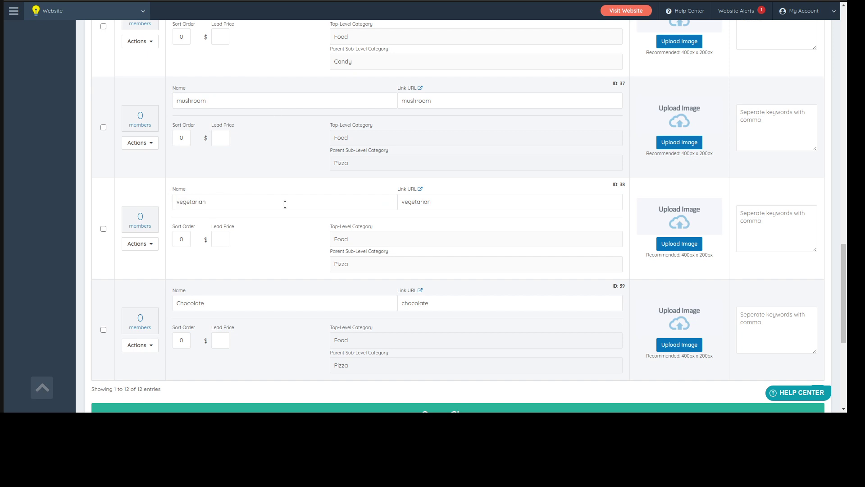
Compare the mushroom and vegetarian sub-sub categories again by highlighting their names one after the other
{"action": "left_click", "coordinate": [222, 99]}
{"action": "double_click", "coordinate": [195, 100]}
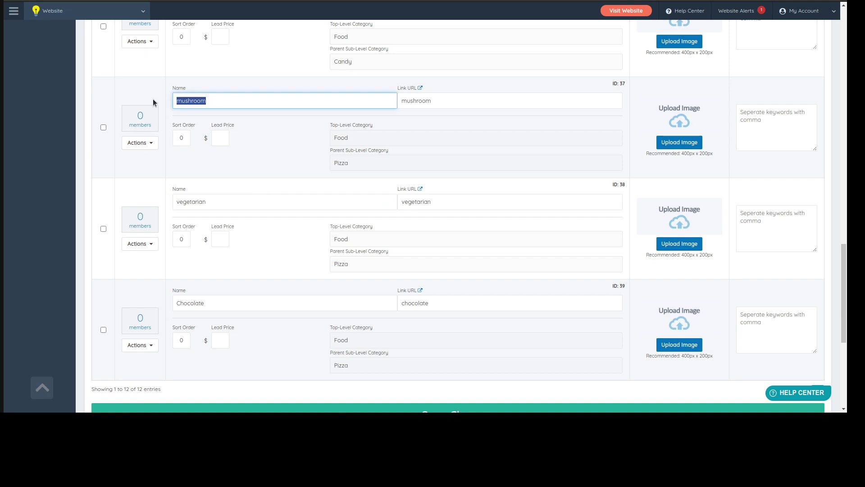
{"action": "double_click", "coordinate": [218, 202]}
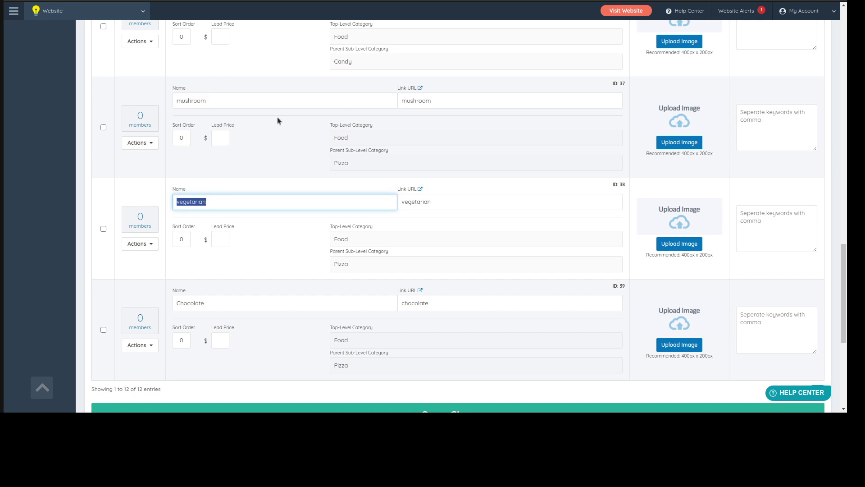
{"action": "left_click", "coordinate": [280, 136]}
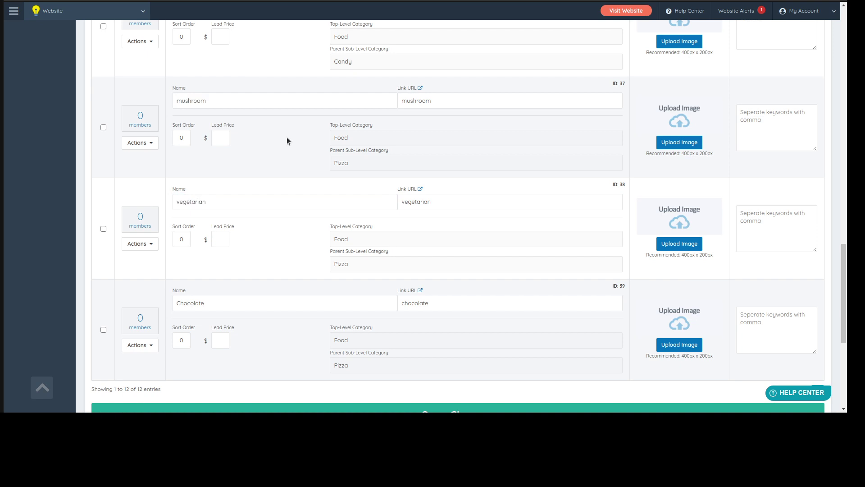
{"action": "double_click", "coordinate": [219, 104]}
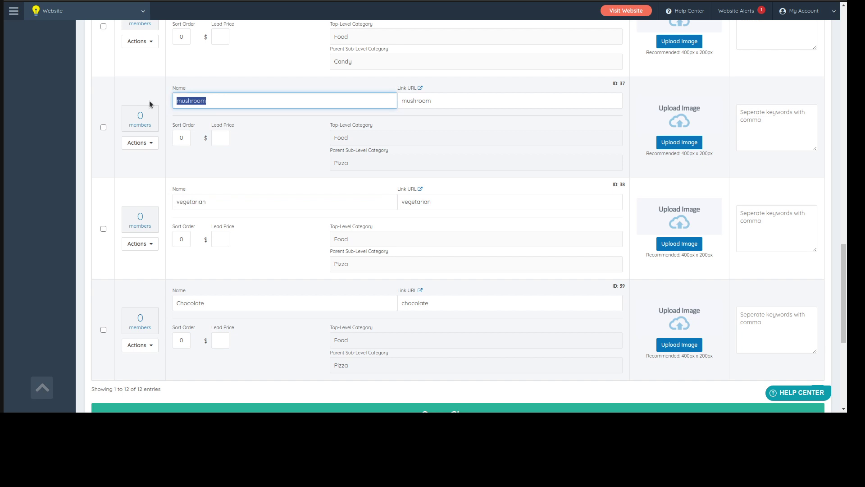
{"action": "left_click", "coordinate": [218, 203]}
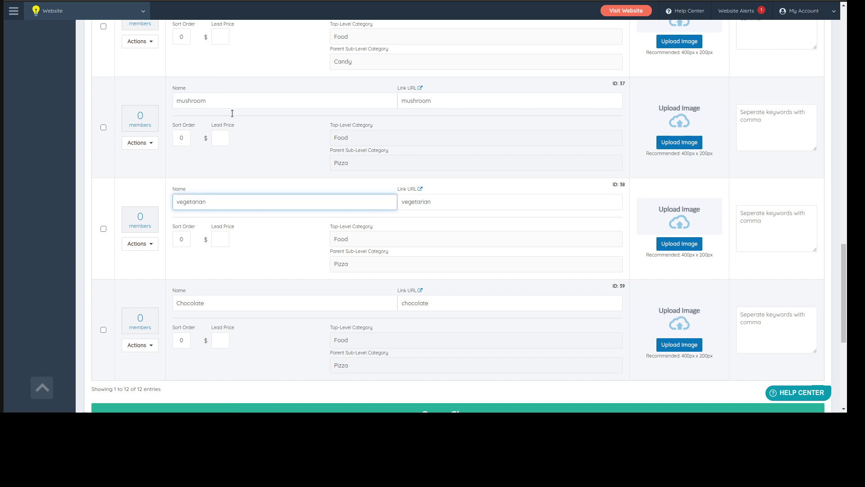
{"action": "left_click", "coordinate": [265, 124]}
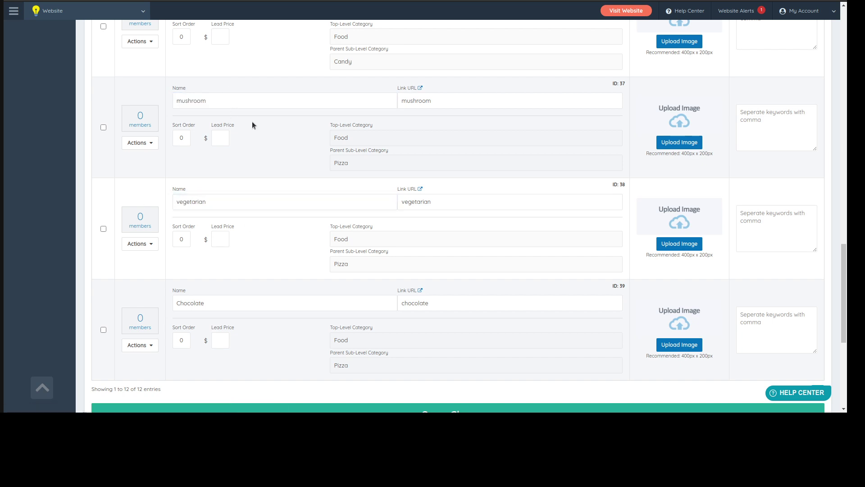
Go back through the Candy entries to the start of the sub-sub category list and point out the Milky Way name
{"action": "scroll", "coordinate": [249, 245], "scroll_direction": "up", "scroll_amount": 4}
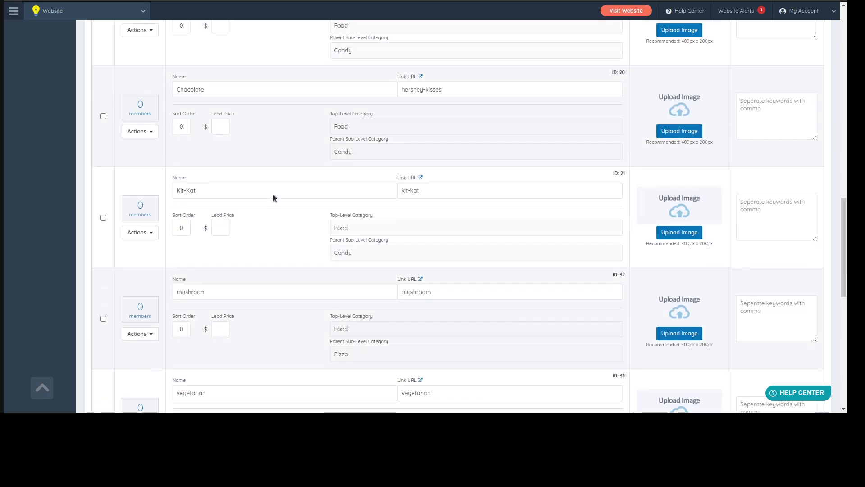
{"action": "scroll", "coordinate": [269, 240], "scroll_direction": "up", "scroll_amount": 10}
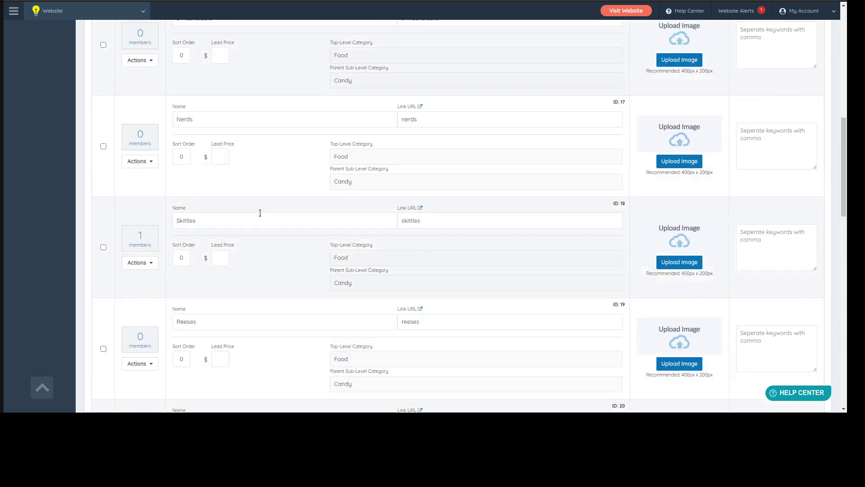
{"action": "scroll", "coordinate": [260, 190], "scroll_direction": "up", "scroll_amount": 3}
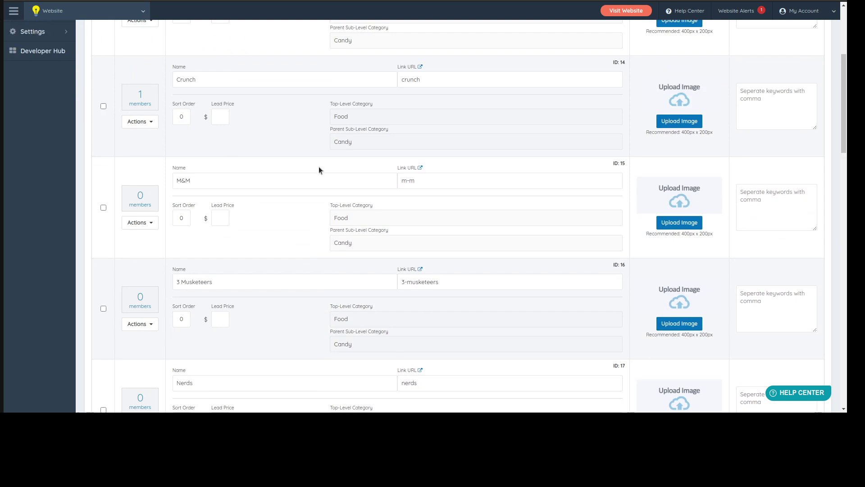
{"action": "scroll", "coordinate": [256, 114], "scroll_direction": "up", "scroll_amount": 5}
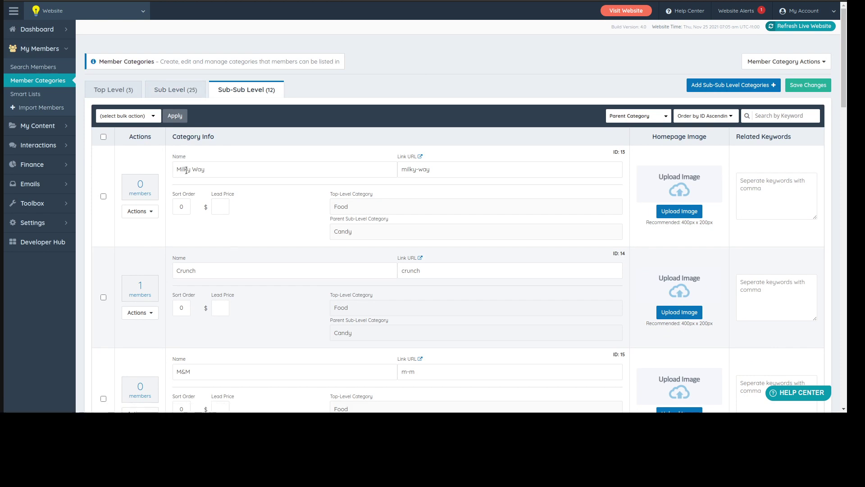
{"action": "left_click", "coordinate": [271, 169]}
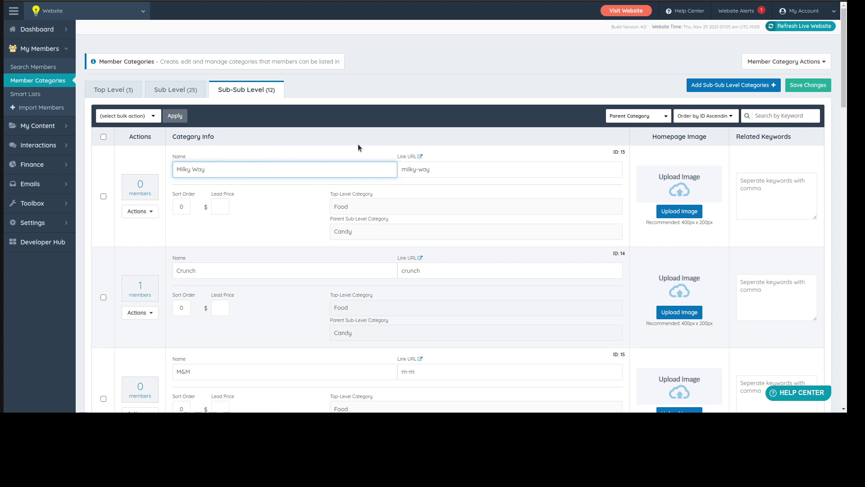
{"action": "left_click", "coordinate": [298, 202]}
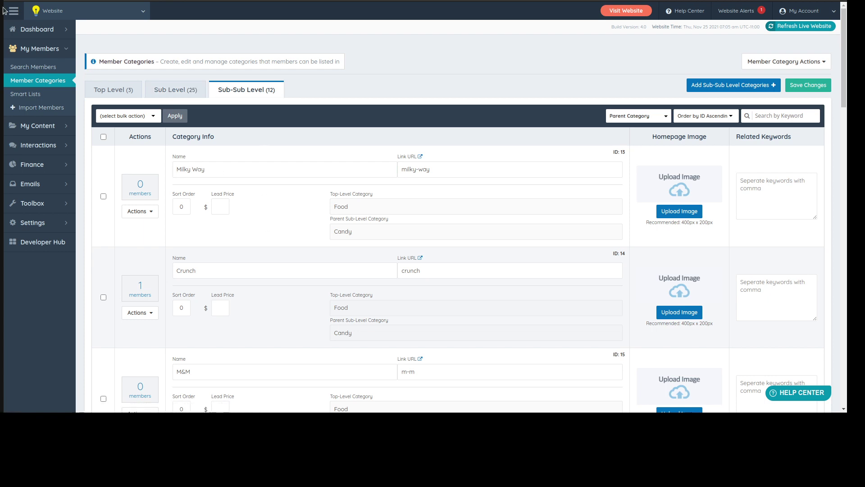
Bring the Sublime Text outline forward and highlight "(Filtering Options)" and the whole Custom Category Structure block through Many Other Cases
{"action": "key", "text": "alt+Tab"}
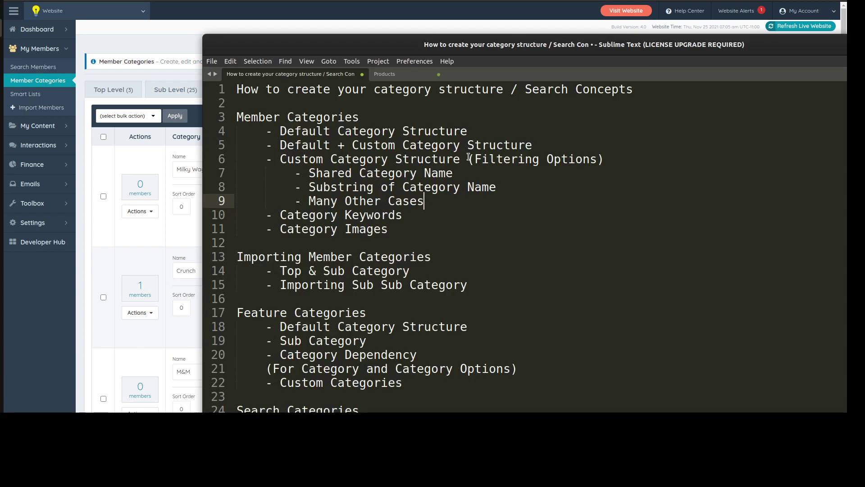
{"action": "left_click_drag", "start_coordinate": [468, 159], "coordinate": [618, 162]}
{"action": "left_click", "coordinate": [452, 157]}
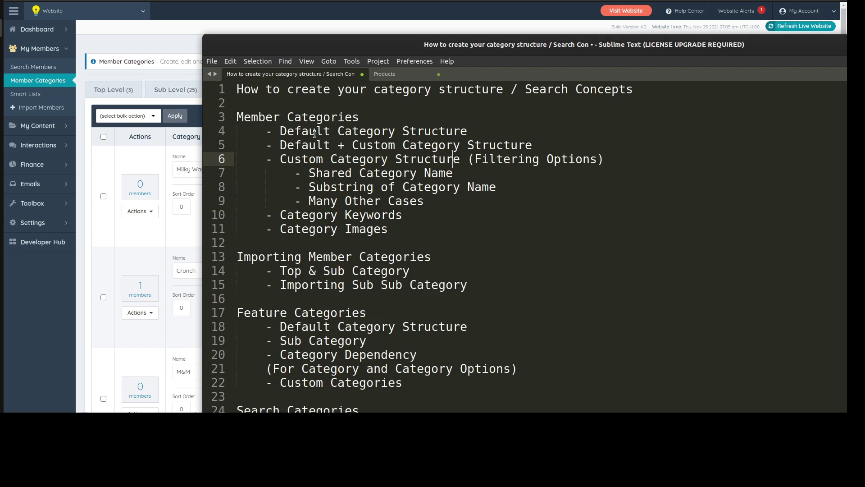
{"action": "left_click", "coordinate": [417, 202]}
{"action": "left_click", "coordinate": [235, 160], "text": "shift"}
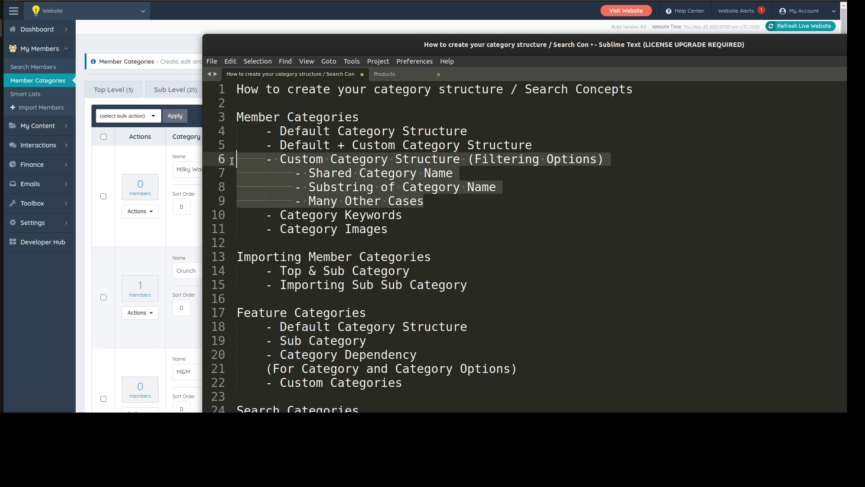
{"action": "left_click", "coordinate": [317, 173]}
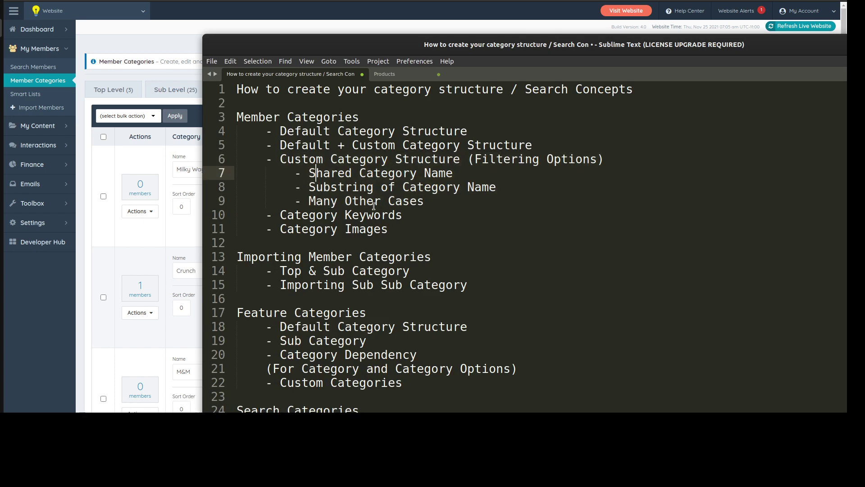
Highlight "Category Keywords" in the outline and point out Milky Way's Related Keywords field in the browser
{"action": "left_click_drag", "start_coordinate": [279, 215], "coordinate": [390, 218]}
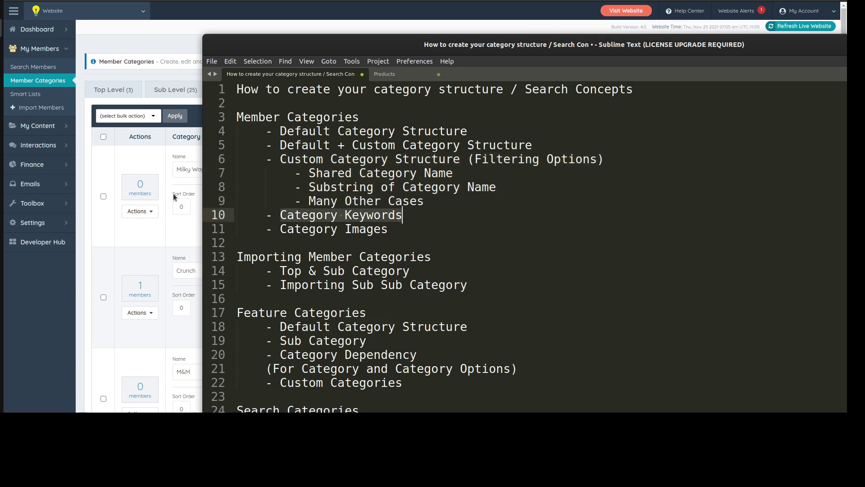
{"action": "left_click", "coordinate": [99, 156]}
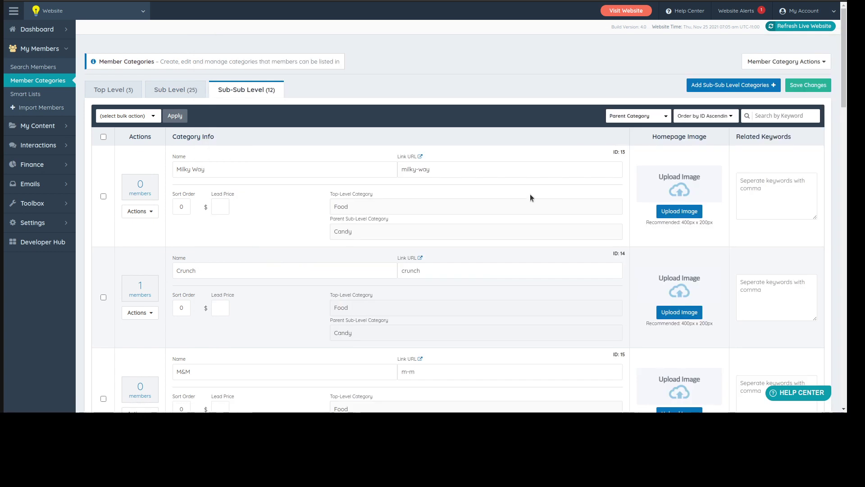
{"action": "left_click", "coordinate": [775, 189]}
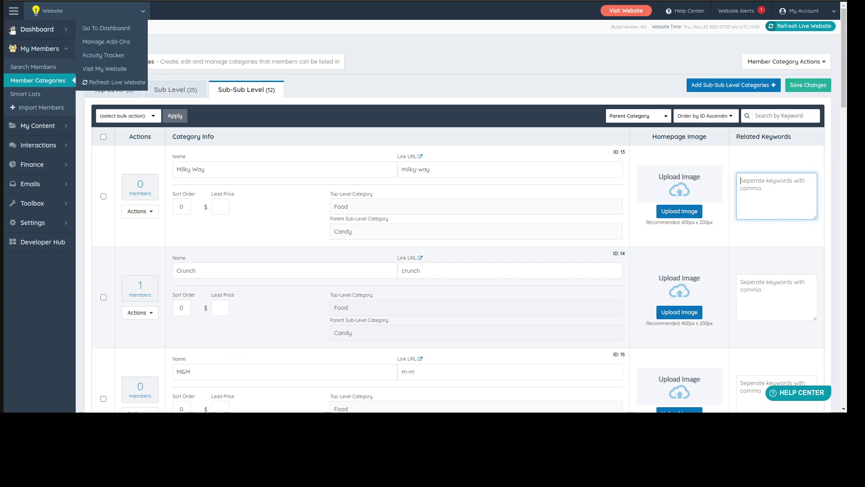
Highlight "Category Images" in the outline and return to Milky Way's Related Keywords field in the browser
{"action": "key", "text": "alt+Tab"}
{"action": "left_click_drag", "start_coordinate": [399, 229], "coordinate": [281, 228]}
{"action": "key", "text": "alt+Tab"}
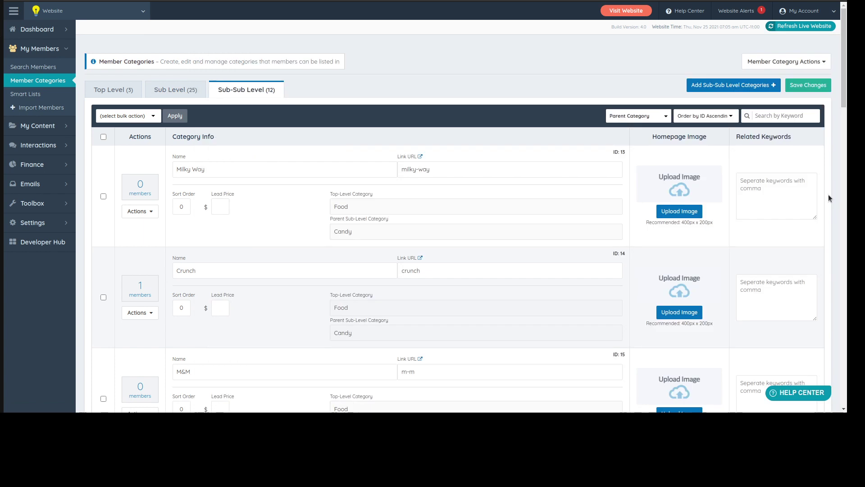
{"action": "left_click", "coordinate": [789, 200]}
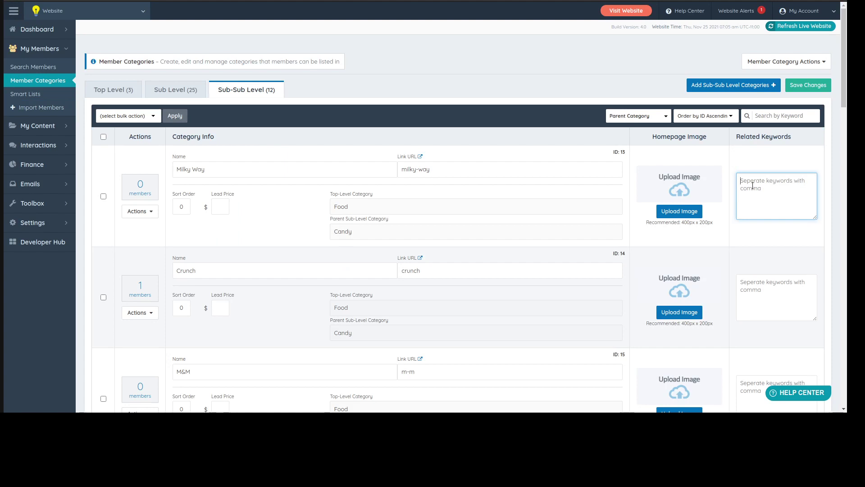
Highlight the Milky Way name and point out its Related Keywords field to relate the two
{"action": "left_click", "coordinate": [189, 169]}
{"action": "triple_click", "coordinate": [190, 169]}
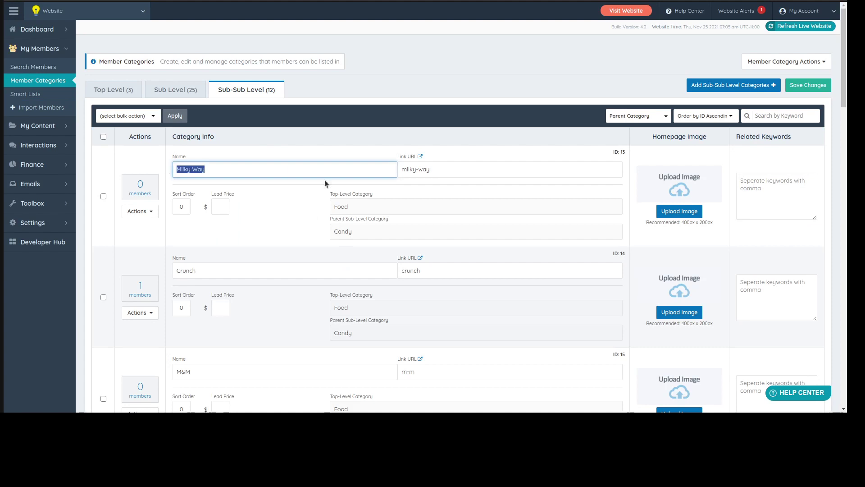
{"action": "left_click", "coordinate": [781, 196]}
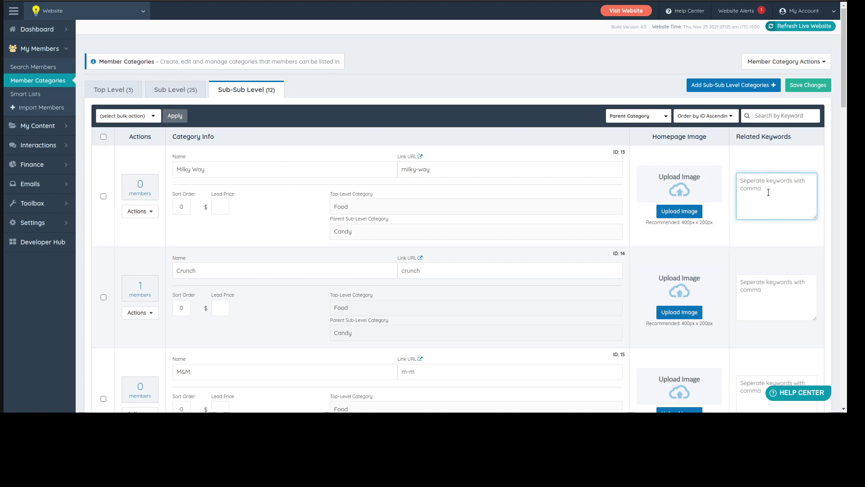
{"action": "triple_click", "coordinate": [225, 169]}
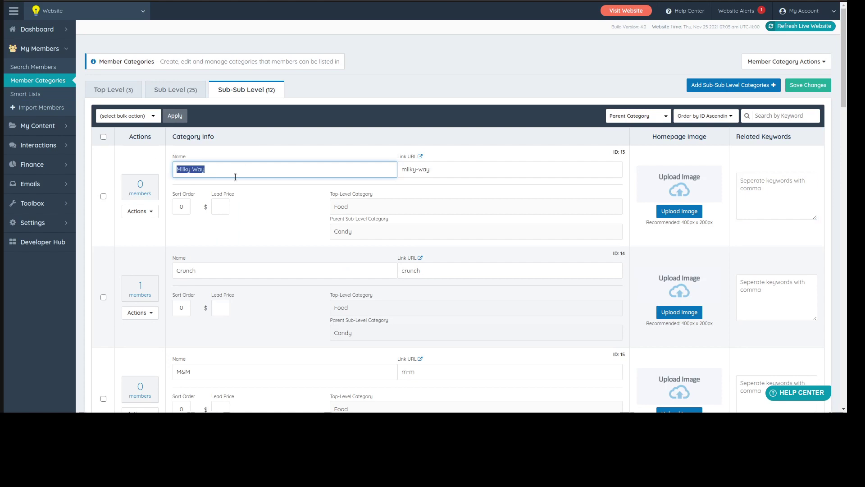
{"action": "left_click", "coordinate": [235, 177]}
{"action": "left_click_drag", "start_coordinate": [213, 169], "coordinate": [160, 170]}
{"action": "left_click", "coordinate": [219, 169]}
Find the Skittles category, highlight its name, and point out its Related Keywords field
{"action": "scroll", "coordinate": [263, 214], "scroll_direction": "down", "scroll_amount": 9}
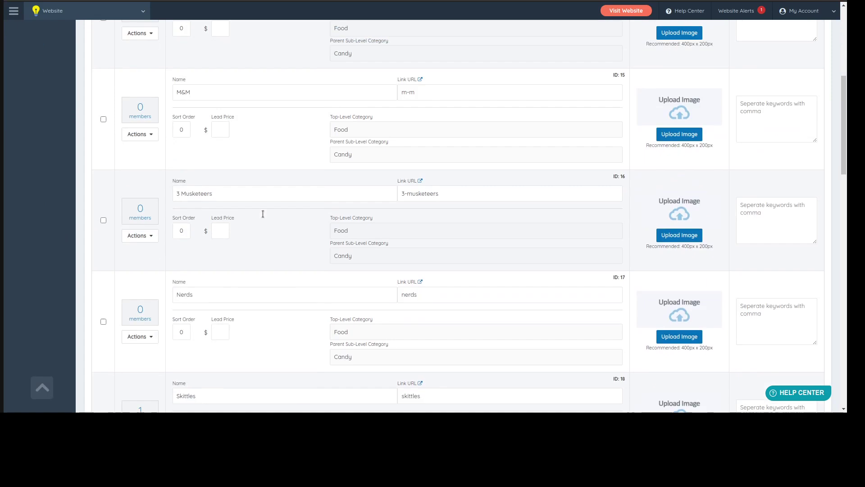
{"action": "scroll", "coordinate": [263, 213], "scroll_direction": "down", "scroll_amount": 4}
{"action": "left_click_drag", "start_coordinate": [201, 81], "coordinate": [149, 71]}
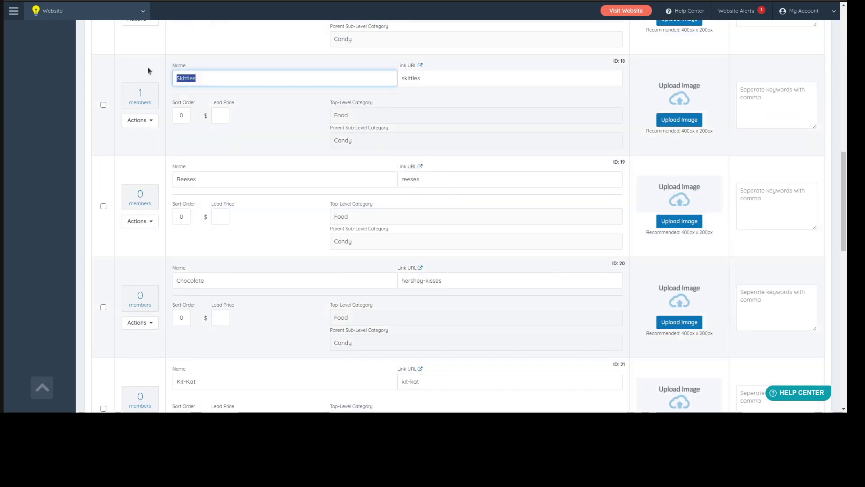
{"action": "left_click", "coordinate": [296, 123]}
{"action": "scroll", "coordinate": [295, 123], "scroll_direction": "up", "scroll_amount": 2}
{"action": "left_click", "coordinate": [758, 194]}
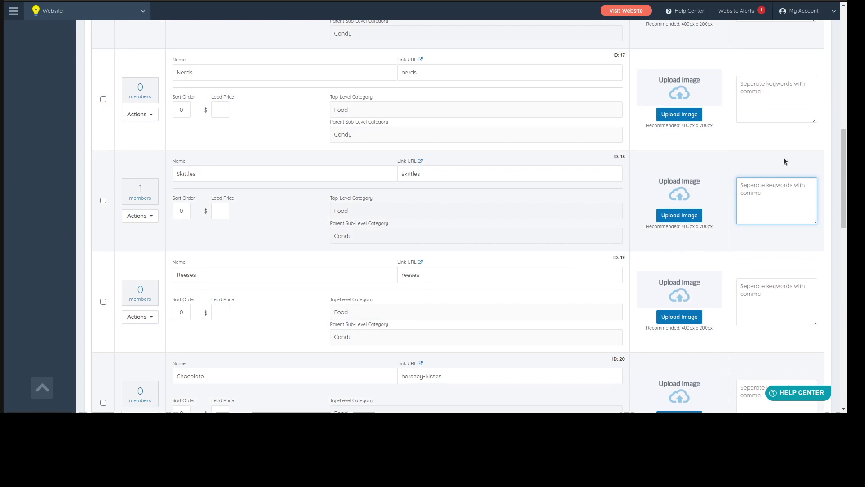
Alternate between highlighting the Skittles name and placing the cursor in its Related Keywords field
{"action": "left_click_drag", "start_coordinate": [230, 168], "coordinate": [116, 168]}
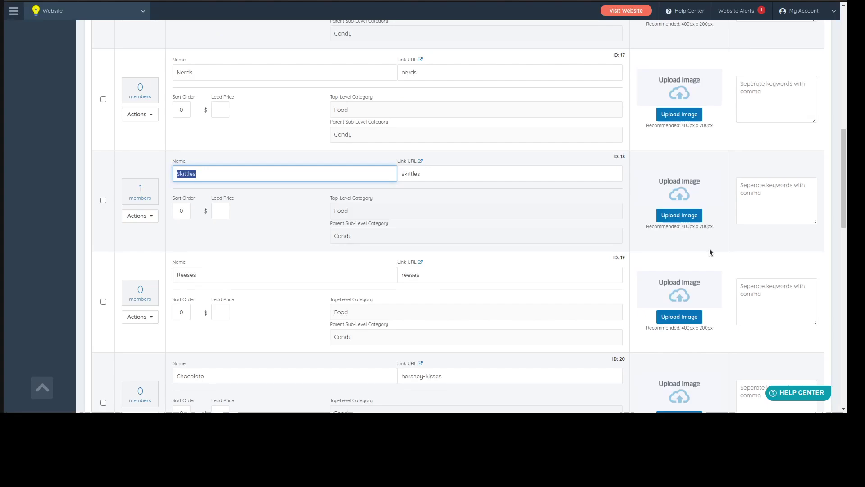
{"action": "left_click", "coordinate": [773, 199]}
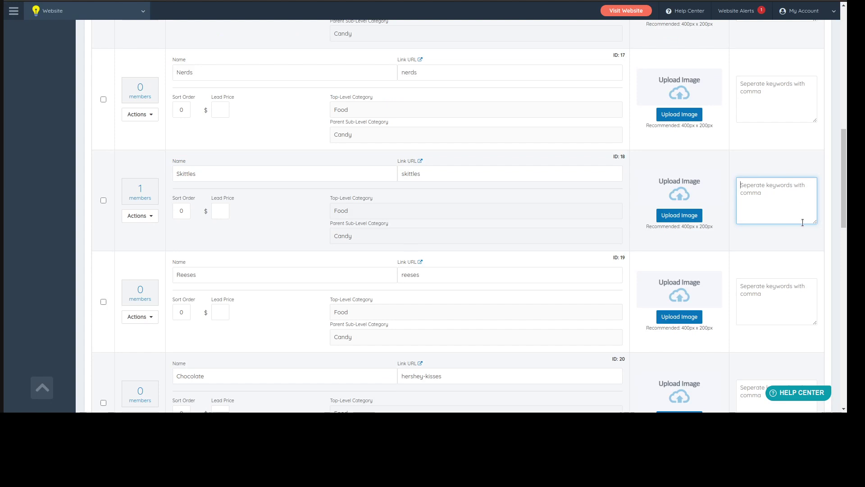
{"action": "left_click_drag", "start_coordinate": [224, 176], "coordinate": [144, 170]}
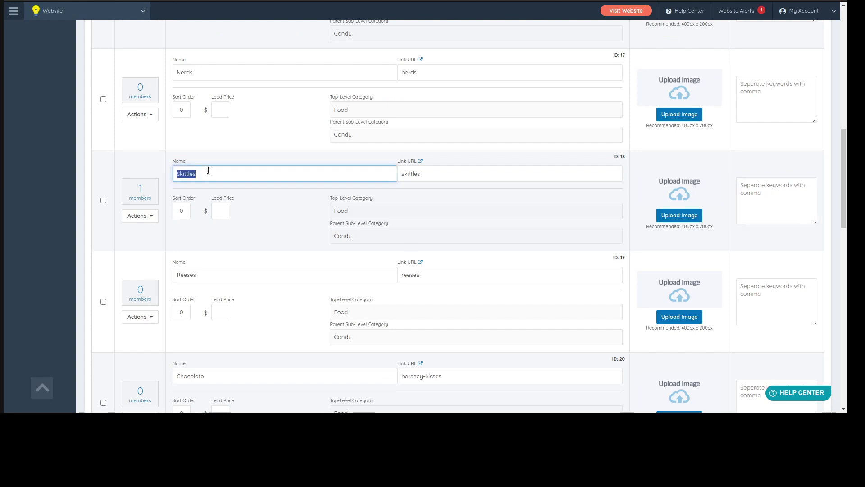
{"action": "left_click", "coordinate": [782, 189]}
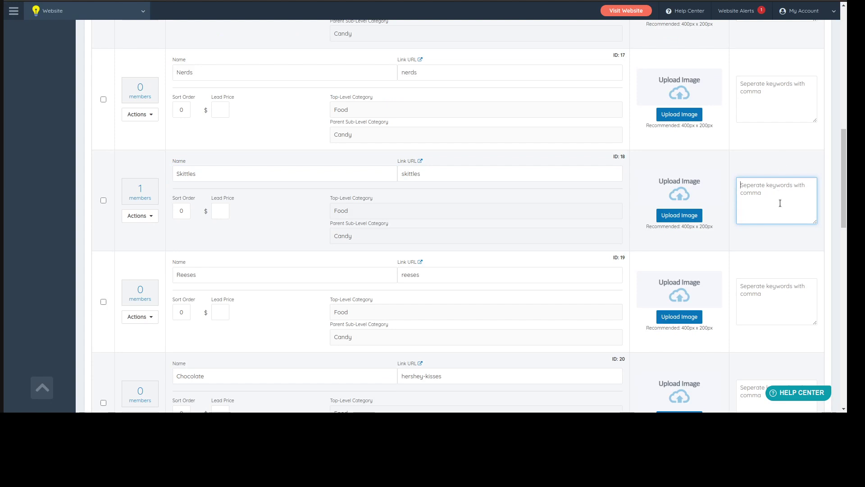
Enter "Skitles, Skittle, Sittles" as the related keywords of the Skittles category and save the changes
{"action": "left_click_drag", "start_coordinate": [203, 175], "coordinate": [163, 172]}
{"action": "key", "text": "ctrl+c"}
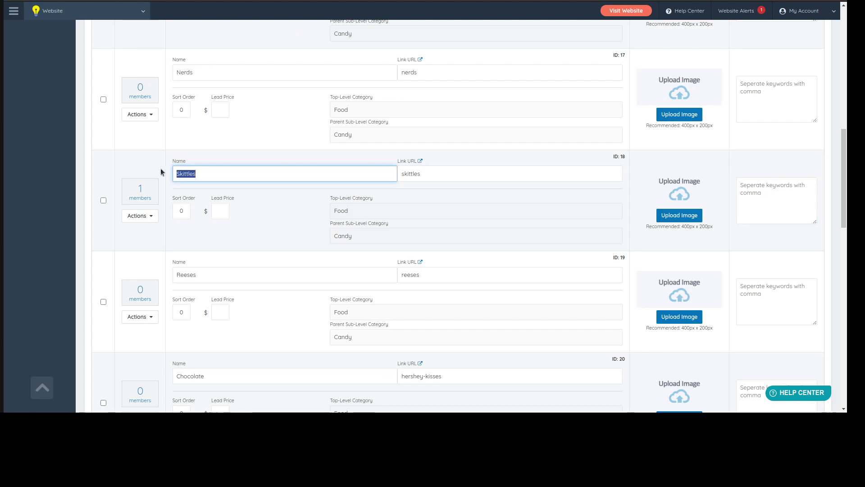
{"action": "left_click", "coordinate": [790, 206]}
{"action": "key", "text": "ctrl+v"}
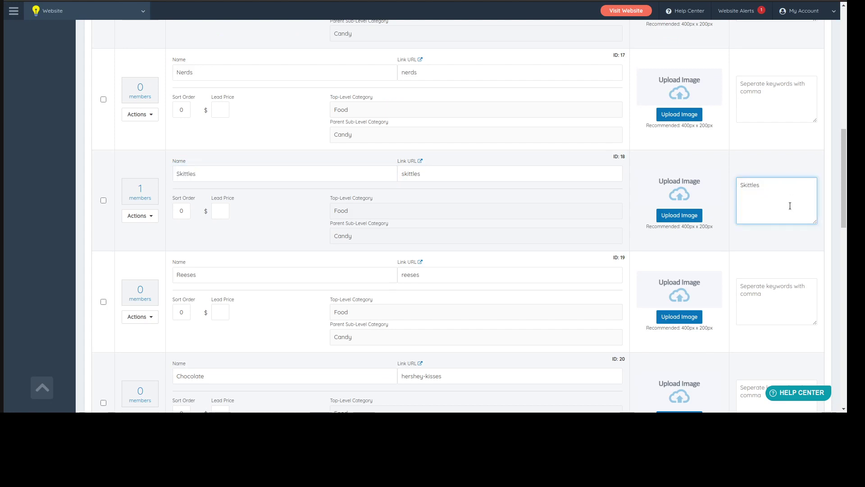
{"action": "left_click", "coordinate": [789, 206]}
{"action": "type", "text": ","}
{"action": "key", "text": "ctrl+v"}
{"action": "type", "text": ", Skittles"}
{"action": "scroll", "coordinate": [815, 180], "scroll_direction": "up", "scroll_amount": 15}
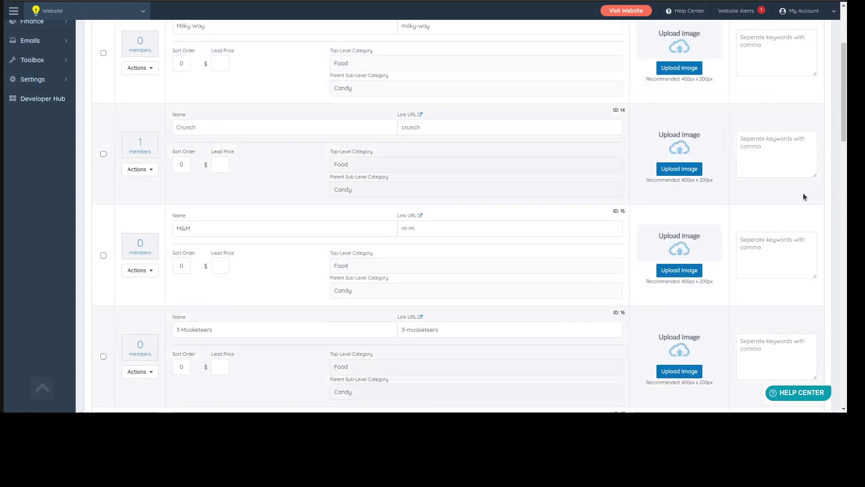
{"action": "left_click", "coordinate": [810, 91]}
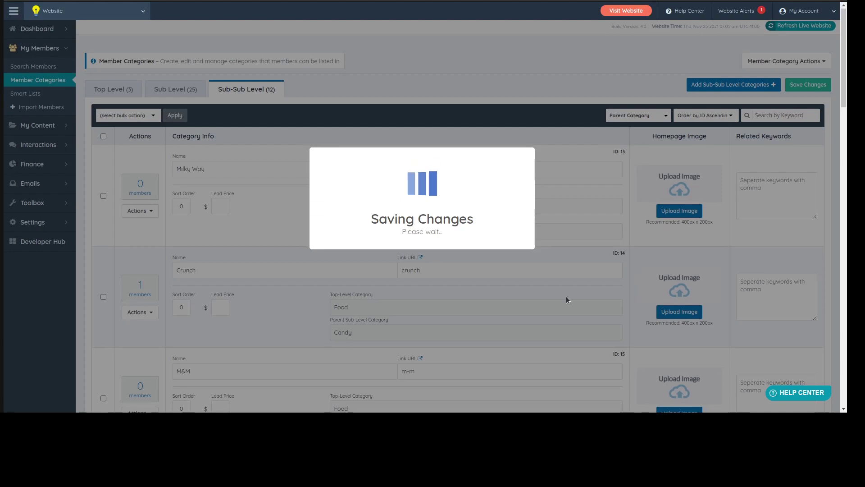
Search the public website for Skittles by name or keyword
{"action": "scroll", "coordinate": [566, 299], "scroll_direction": "down", "scroll_amount": 6}
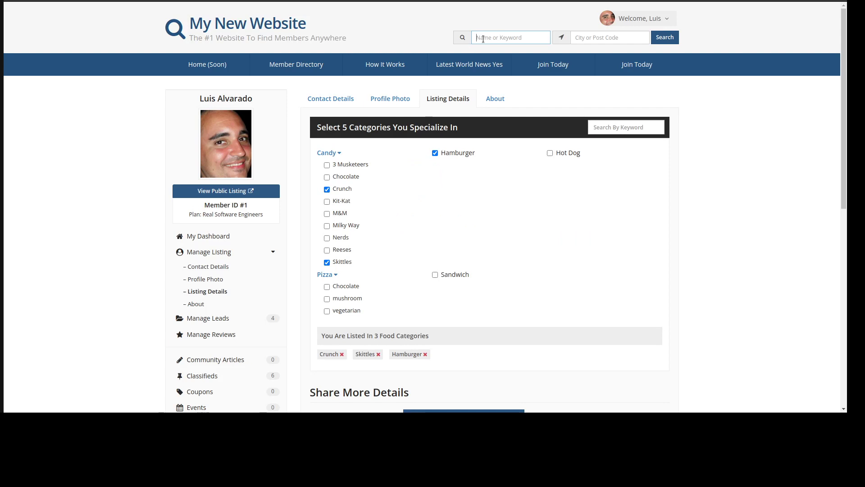
{"action": "key", "text": "ctrl+v"}
{"action": "double_click", "coordinate": [502, 38]}
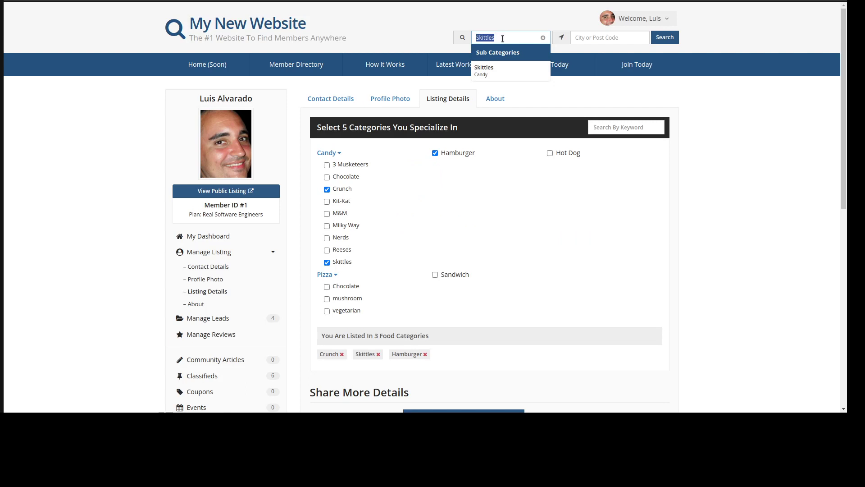
{"action": "type", "text": "s, Skittle, Sittles"}
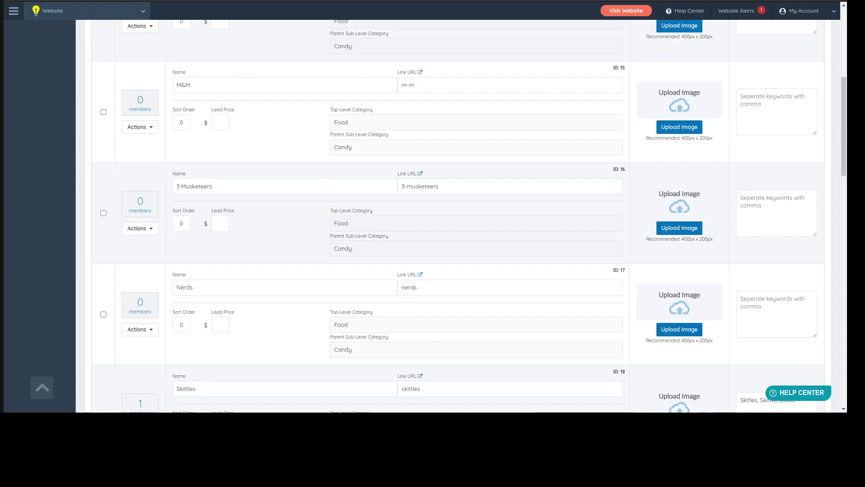
Return to the Skittles category in the admin and highlight its related keywords and its name to compare them
{"action": "left_click", "coordinate": [783, 210]}
{"action": "scroll", "coordinate": [775, 296], "scroll_direction": "up", "scroll_amount": 7}
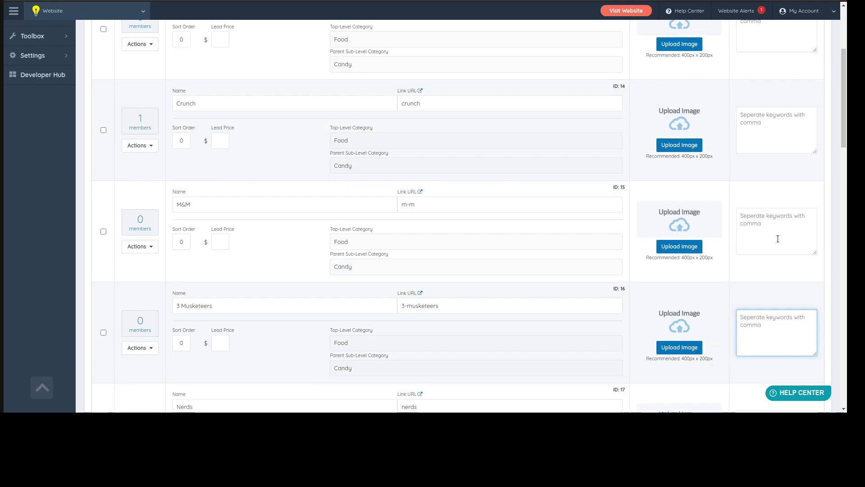
{"action": "scroll", "coordinate": [774, 255], "scroll_direction": "down", "scroll_amount": 10}
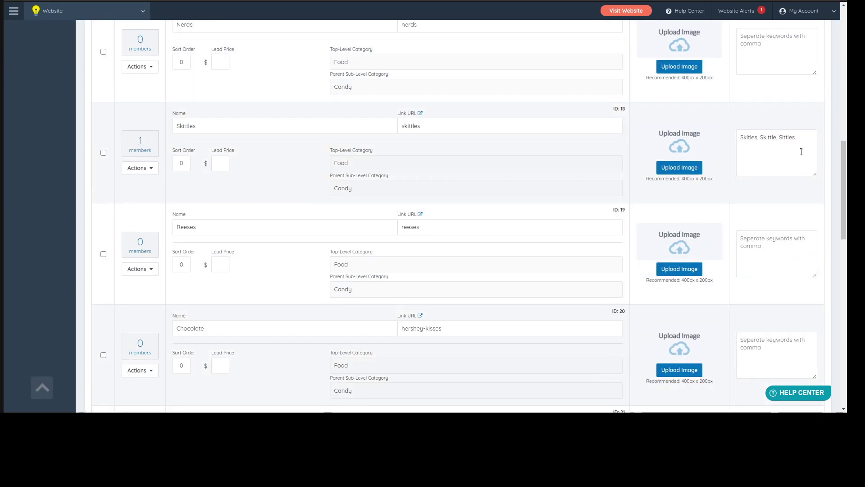
{"action": "left_click", "coordinate": [784, 149]}
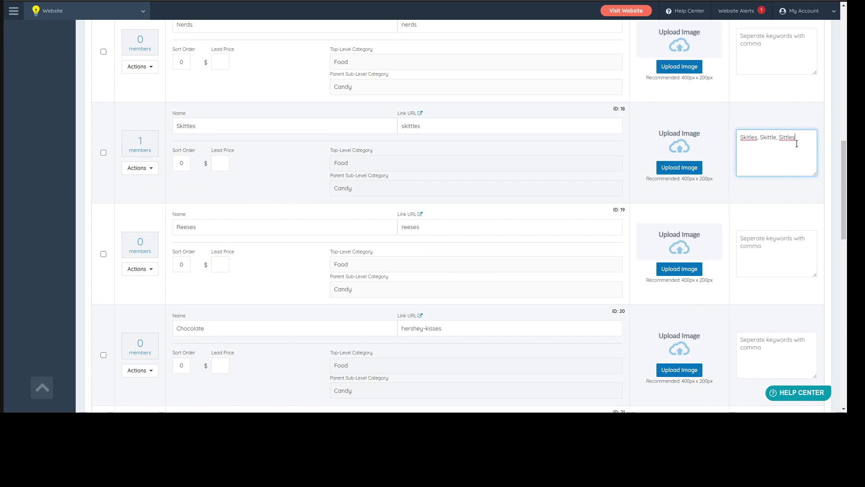
{"action": "left_click_drag", "start_coordinate": [803, 141], "coordinate": [741, 135]}
{"action": "left_click", "coordinate": [773, 158]}
{"action": "left_click_drag", "start_coordinate": [210, 124], "coordinate": [154, 116]}
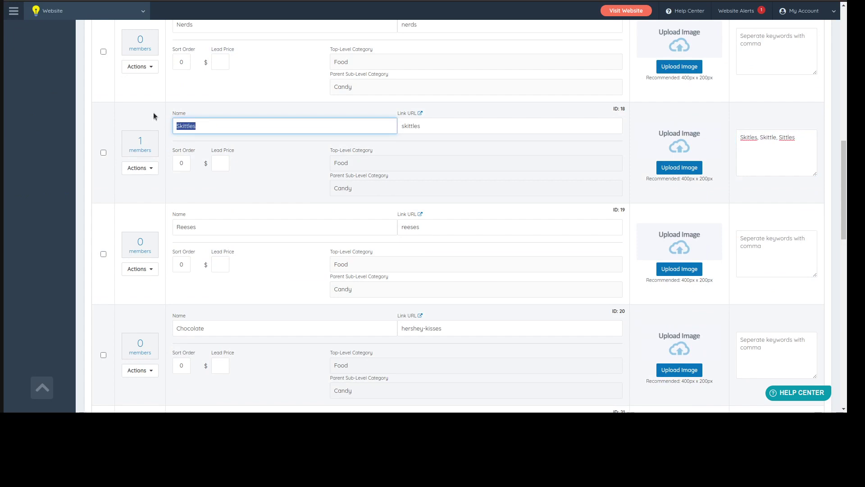
{"action": "left_click", "coordinate": [760, 170]}
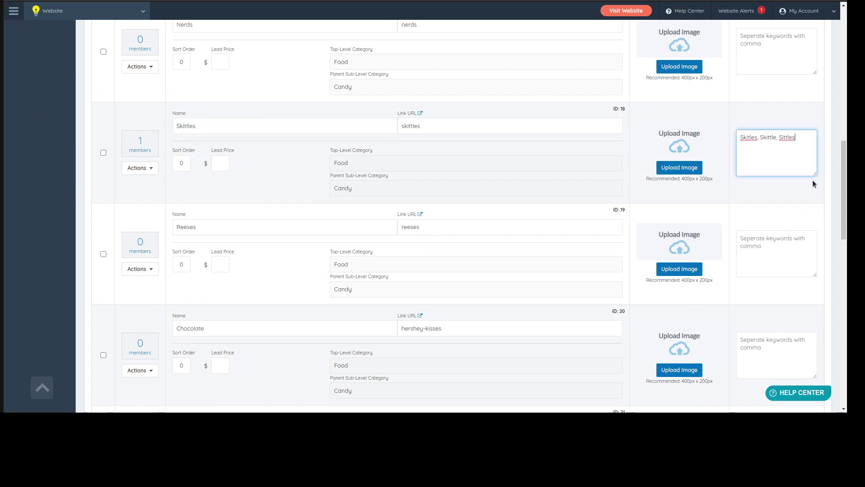
Add "People" to the related keywords of both the Skittles and Nerds categories and save the changes
{"action": "scroll", "coordinate": [813, 184], "scroll_direction": "up", "scroll_amount": 1}
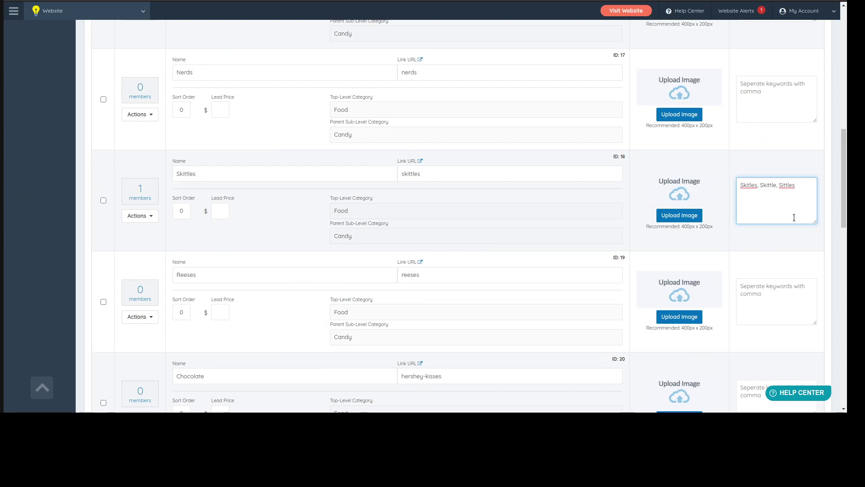
{"action": "type", "text": ", Candy"}
{"action": "key", "text": "BackSpace"}
{"action": "type", "text": "le"}
{"action": "left_click", "coordinate": [769, 92]}
{"action": "type", "text": "People"}
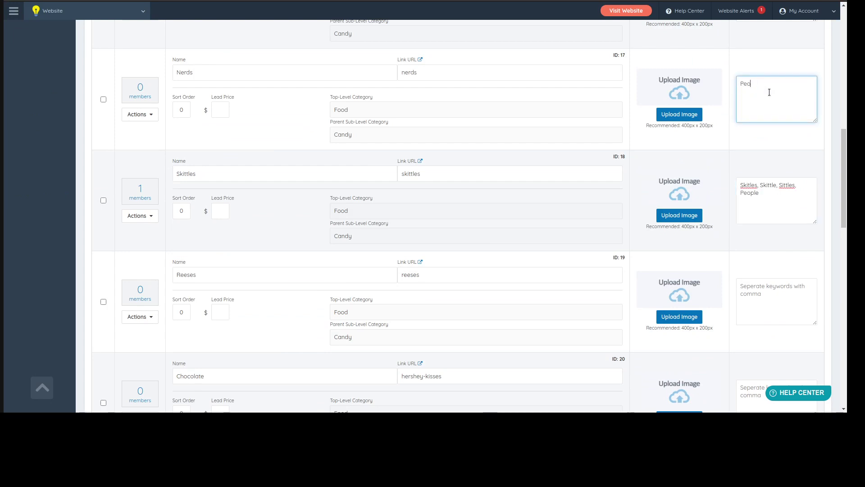
{"action": "scroll", "coordinate": [769, 92], "scroll_direction": "up", "scroll_amount": 10}
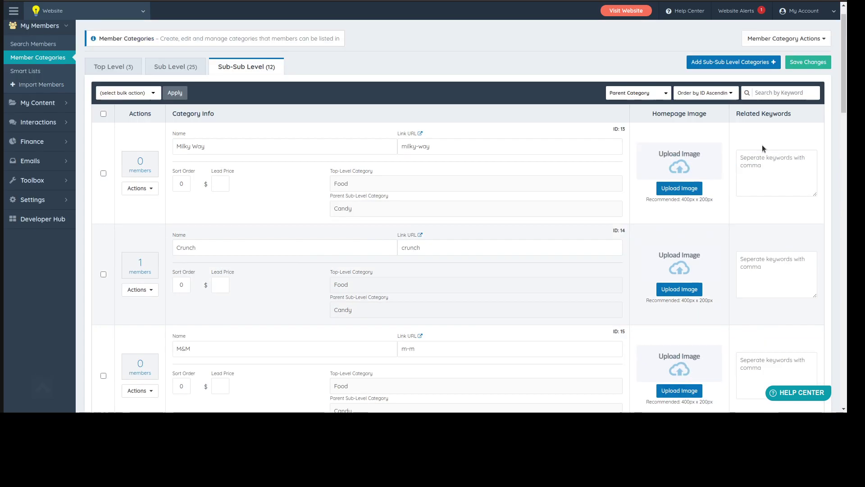
{"action": "left_click", "coordinate": [802, 84]}
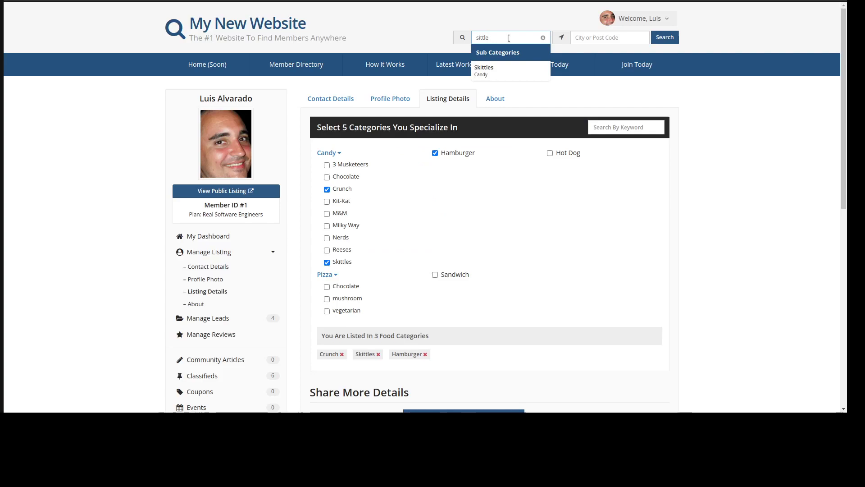
Search the public website for "people" and point out that shared keyword in the Nerds and Skittles categories
{"action": "key", "text": "ctrl+a"}
{"action": "type", "text": "people"}
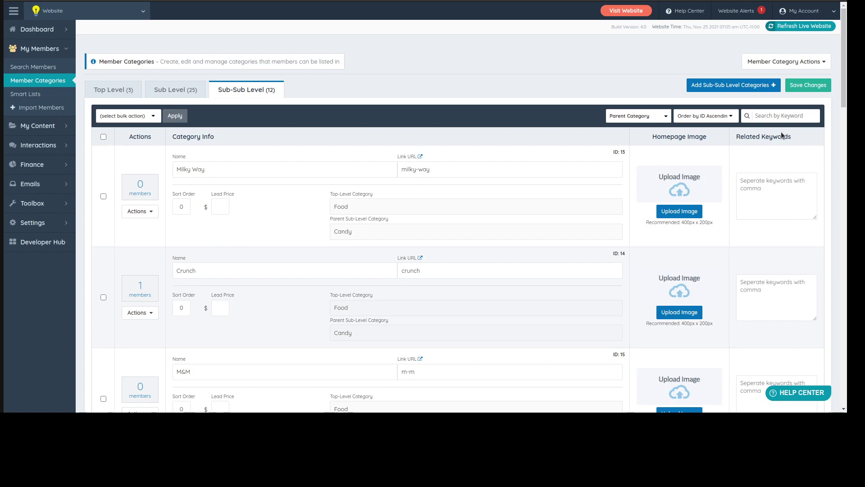
{"action": "scroll", "coordinate": [792, 264], "scroll_direction": "down", "scroll_amount": 7}
{"action": "scroll", "coordinate": [792, 263], "scroll_direction": "down", "scroll_amount": 4}
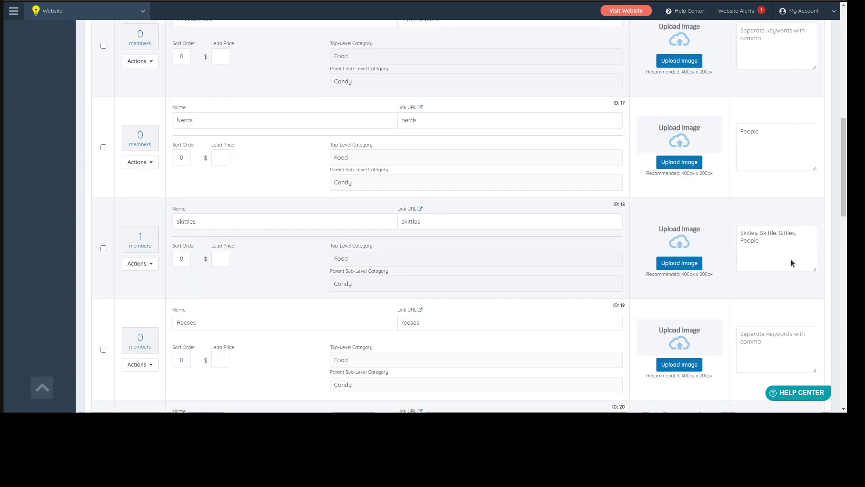
{"action": "left_click", "coordinate": [763, 135]}
{"action": "left_click_drag", "start_coordinate": [782, 251], "coordinate": [742, 194]}
{"action": "left_click", "coordinate": [764, 136]}
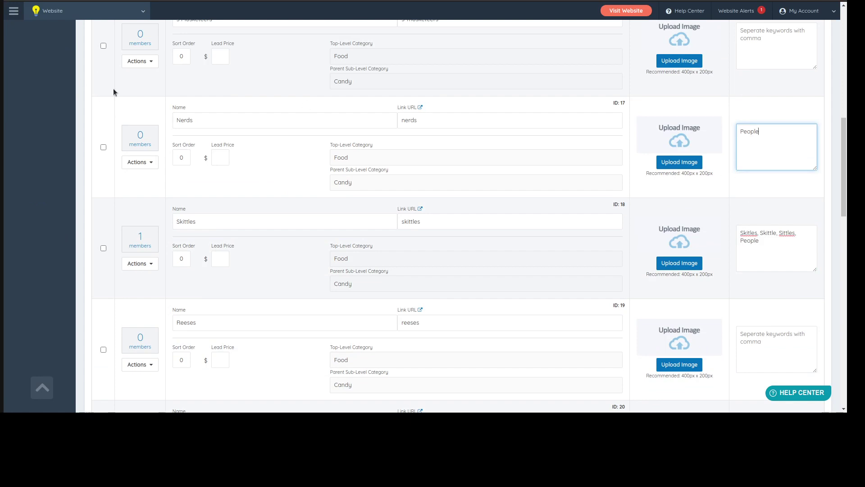
Switch to the Sublime Text outline and highlight the whole Member Categories section, from its heading through Category Images
{"action": "left_click", "coordinate": [1, 28]}
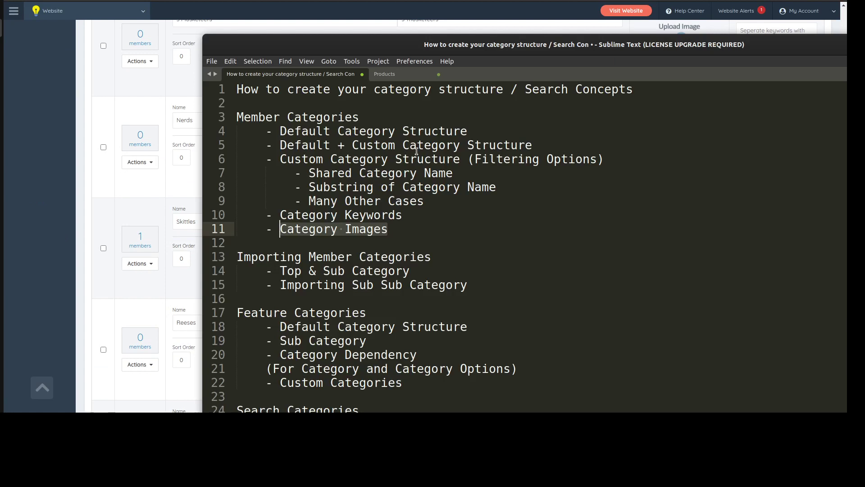
{"action": "left_click", "coordinate": [342, 254]}
{"action": "left_click_drag", "start_coordinate": [397, 229], "coordinate": [237, 117]}
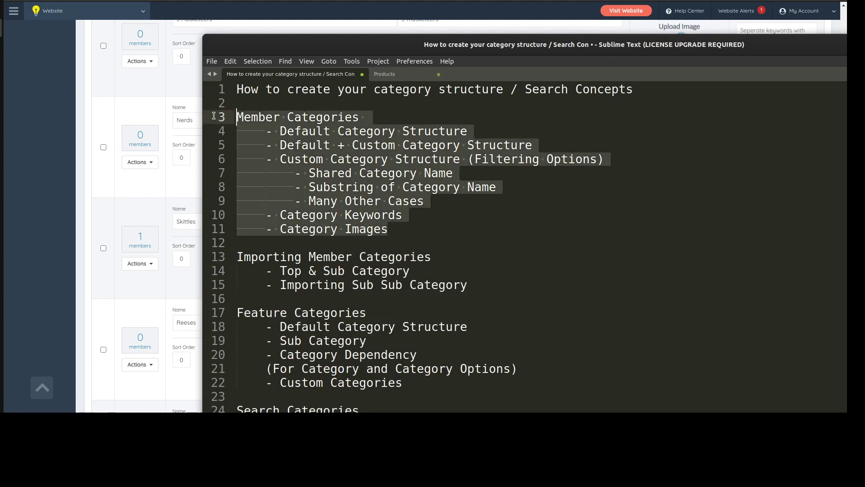
{"action": "left_click", "coordinate": [385, 197]}
Highlight "Top & Sub Category" and "Importing Sub Sub Category" under Importing Member Categories, singling out the words "Sub Sub"
{"action": "scroll", "coordinate": [268, 218], "scroll_direction": "down", "scroll_amount": 1}
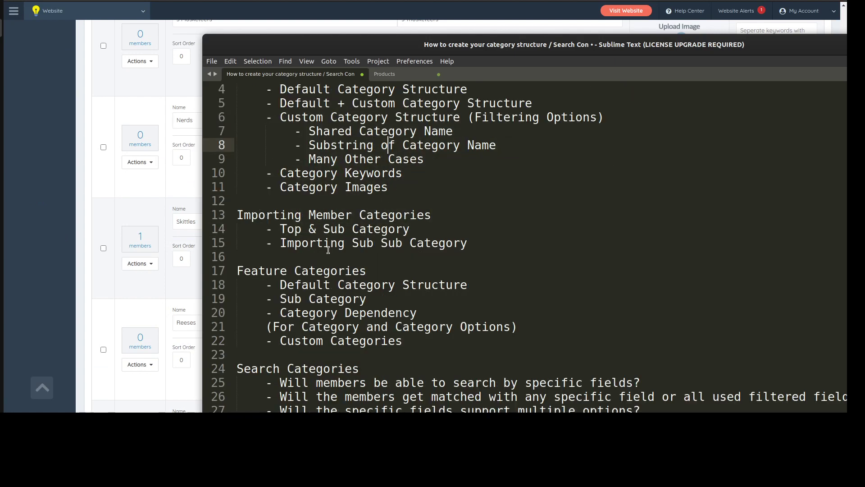
{"action": "left_click_drag", "start_coordinate": [420, 228], "coordinate": [280, 229]}
{"action": "left_click", "coordinate": [301, 228]}
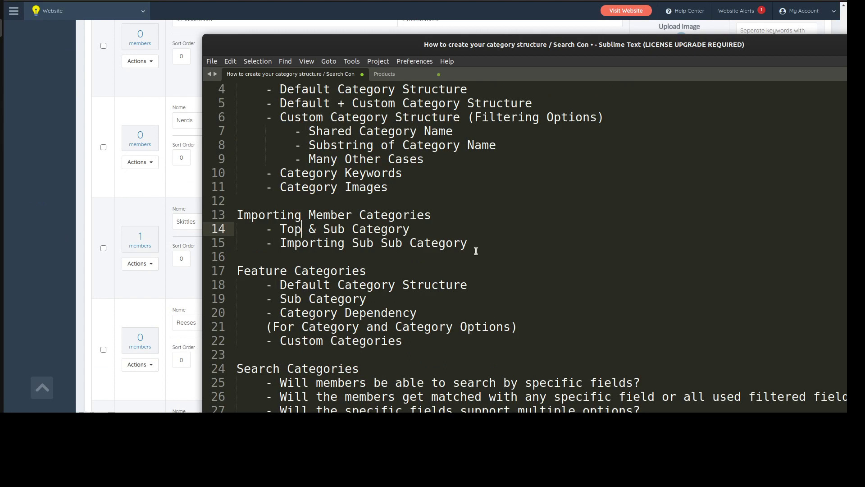
{"action": "left_click_drag", "start_coordinate": [469, 243], "coordinate": [280, 243]}
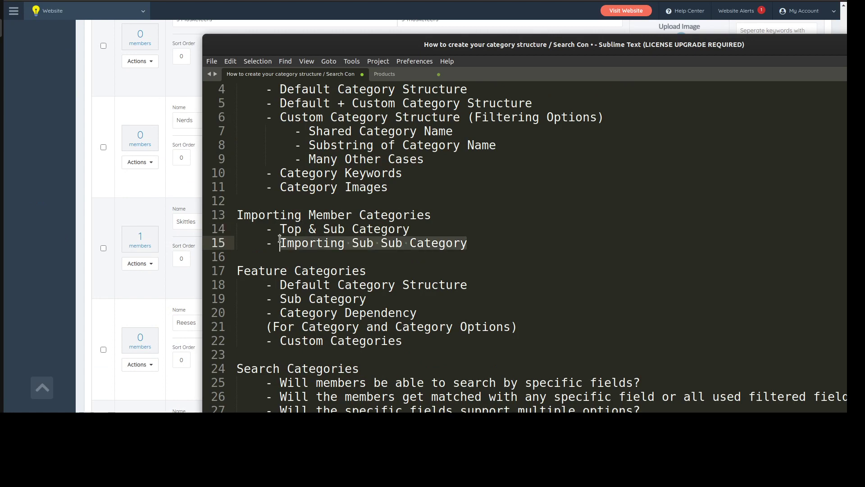
{"action": "left_click", "coordinate": [316, 243]}
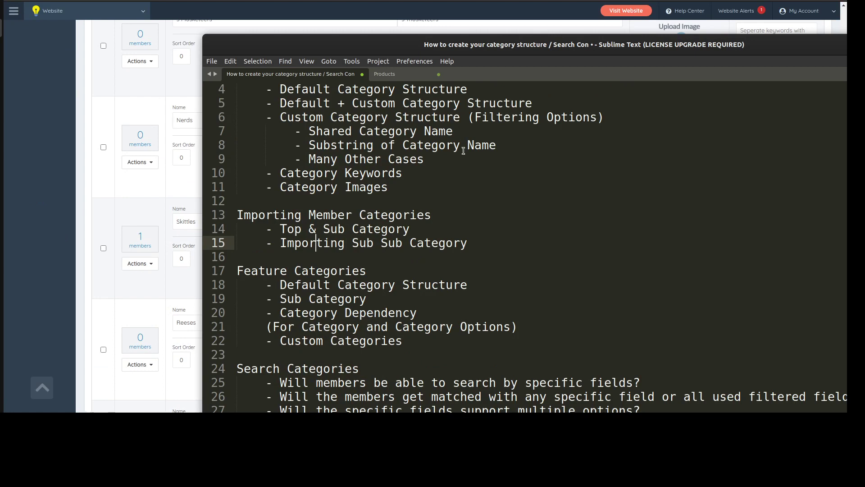
{"action": "left_click_drag", "start_coordinate": [473, 243], "coordinate": [280, 243]}
{"action": "key", "text": "Down"}
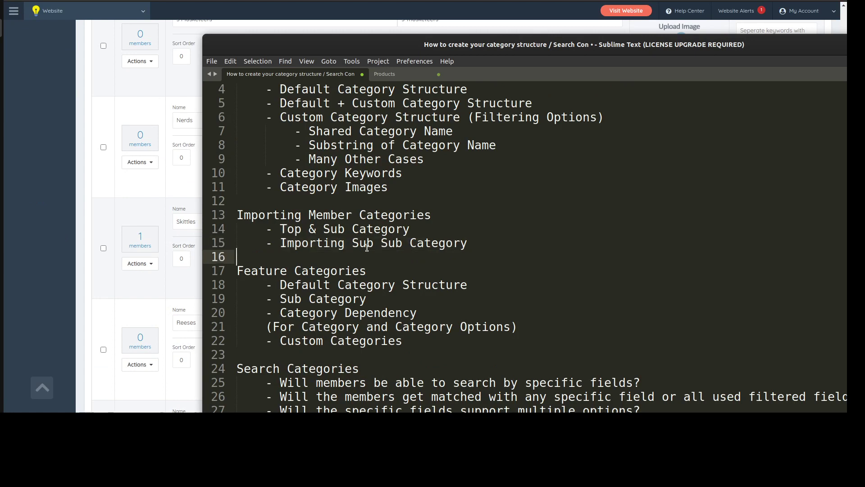
{"action": "left_click_drag", "start_coordinate": [352, 243], "coordinate": [402, 243]}
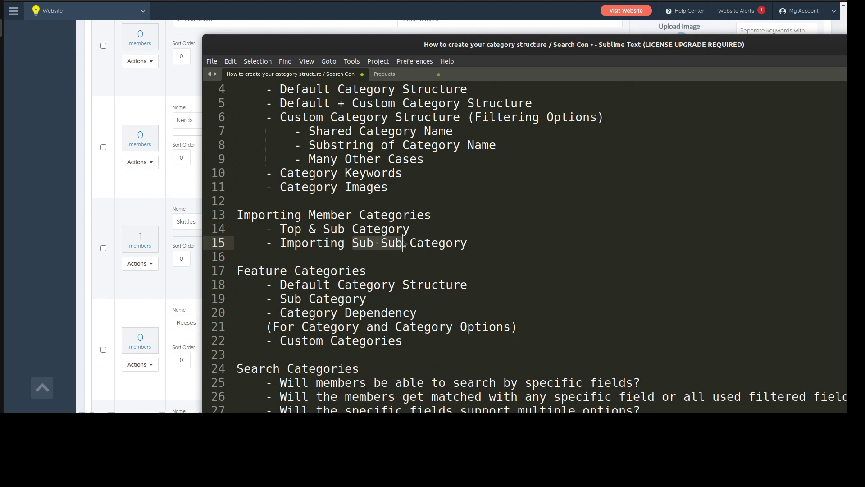
Switch to memberImportFull.csv in LibreOffice Calc and point out the listing_type header and its first value
{"action": "left_click", "coordinate": [87, 93]}
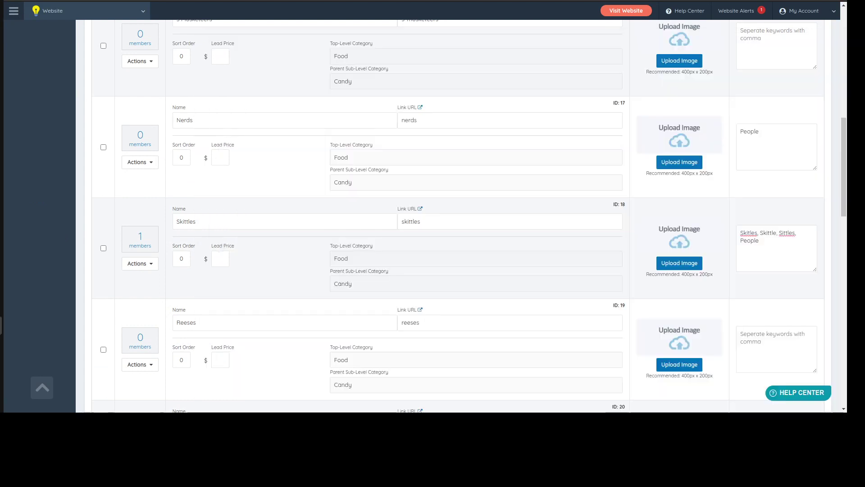
{"action": "left_click_drag", "start_coordinate": [1, 86], "coordinate": [609, 43]}
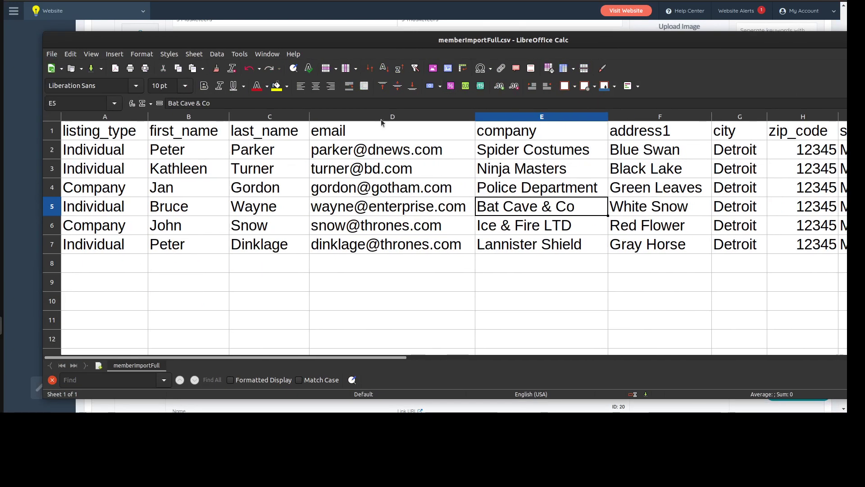
{"action": "left_click", "coordinate": [131, 149]}
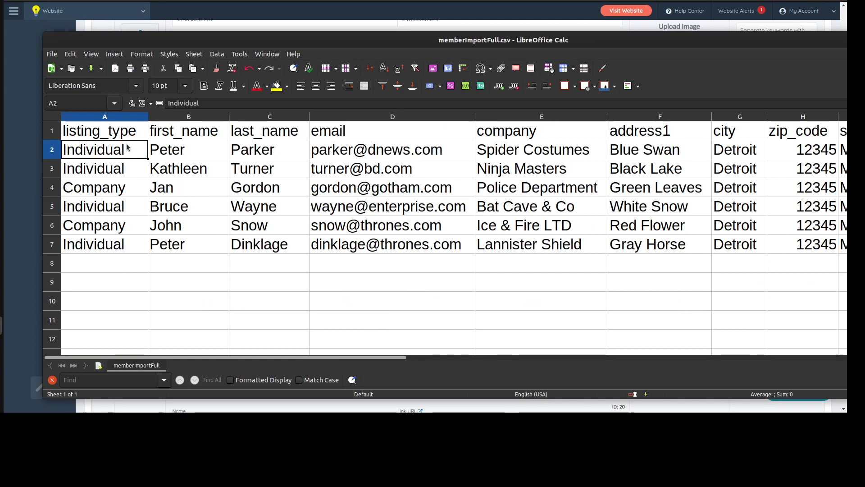
{"action": "left_click", "coordinate": [123, 134]}
{"action": "left_click", "coordinate": [107, 148]}
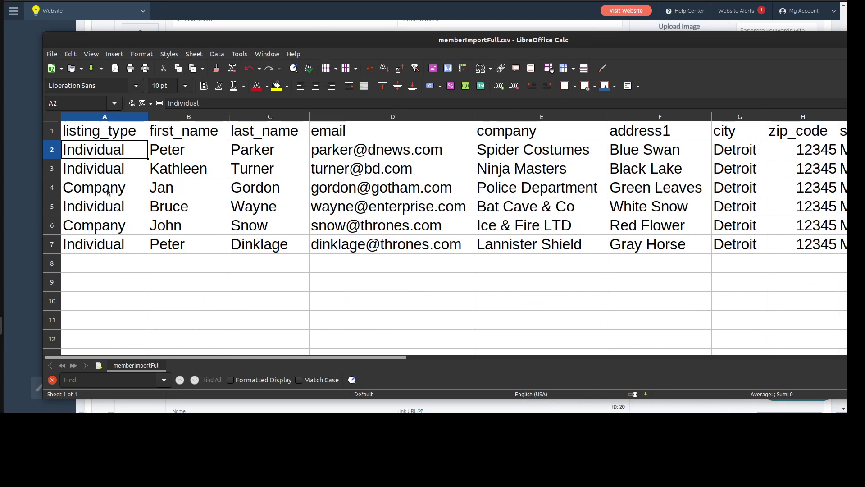
Point out the first_name, last_name, email and company headers and the first value under address1
{"action": "left_click", "coordinate": [182, 136]}
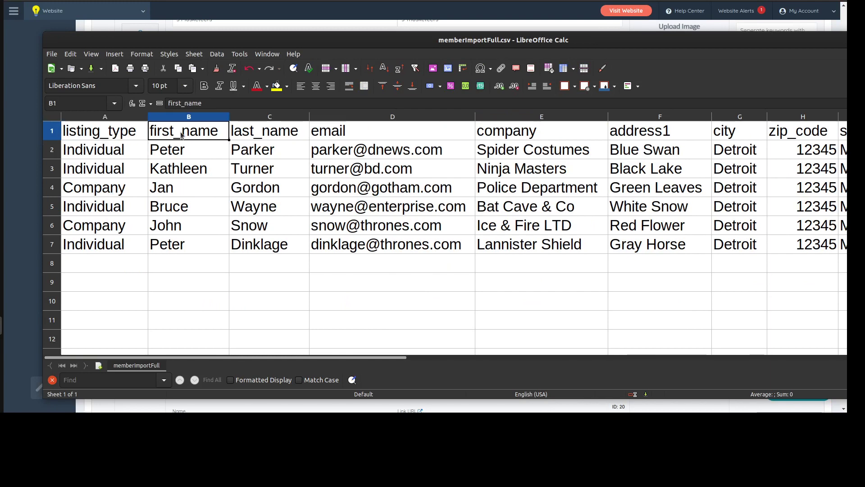
{"action": "left_click", "coordinate": [264, 136]}
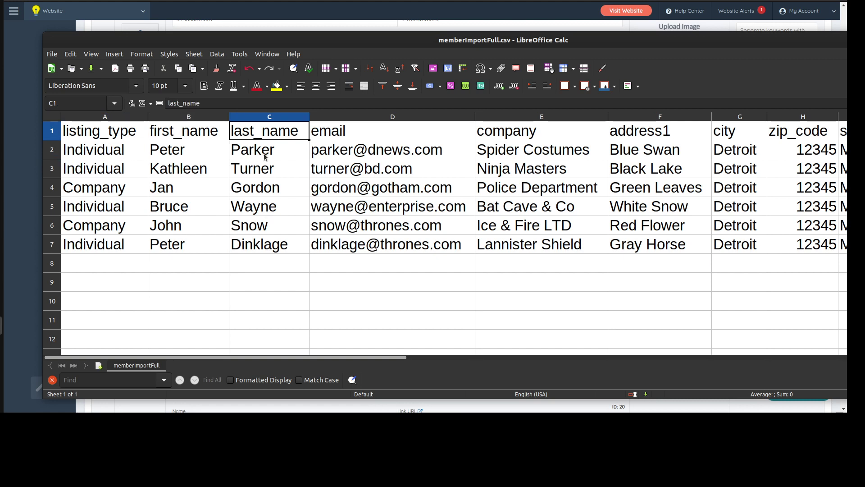
{"action": "left_click", "coordinate": [143, 153]}
{"action": "left_click", "coordinate": [363, 133]}
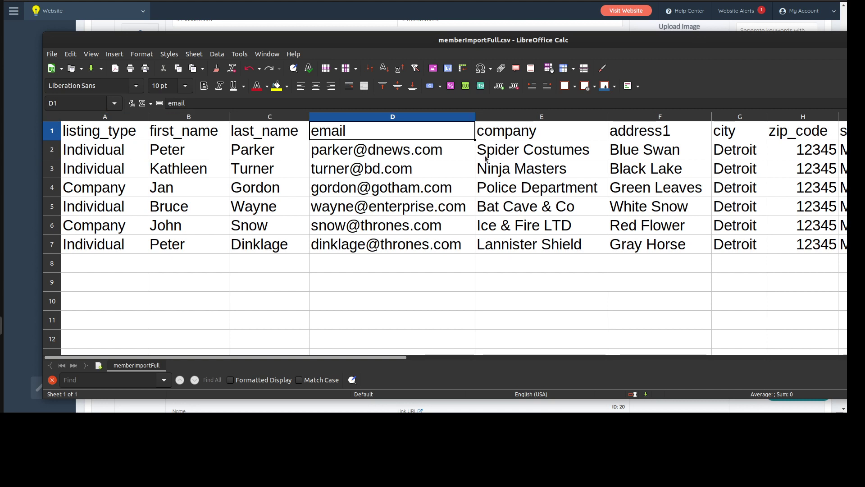
{"action": "left_click", "coordinate": [563, 132]}
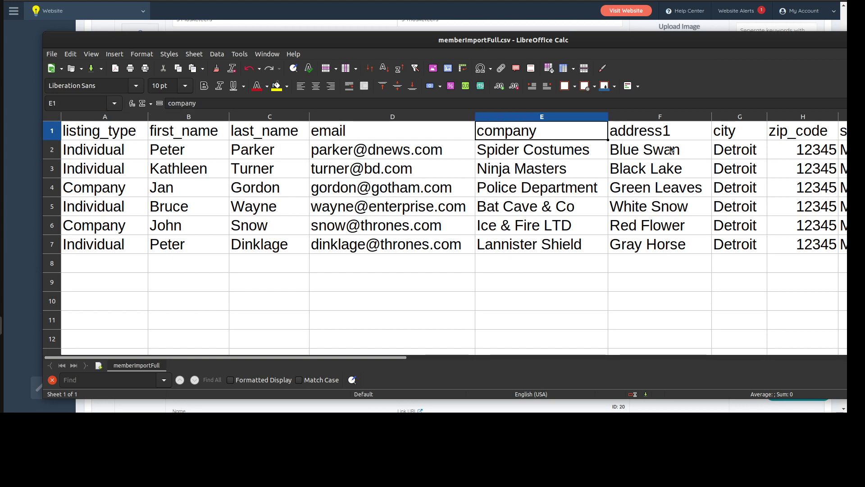
{"action": "left_click", "coordinate": [647, 150]}
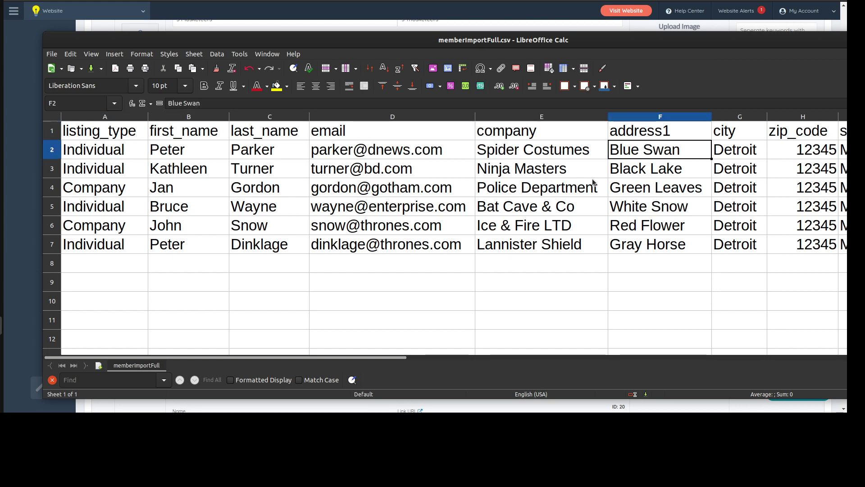
Move along the row to the profession_name column and point out its header and first value, Food
{"action": "key", "text": "Right"}
{"action": "key", "text": "Right"}
{"action": "key", "text": "Right"}
{"action": "key", "text": "Right"}
{"action": "key", "text": "Right"}
{"action": "key", "text": "Right"}
{"action": "key", "text": "Right"}
{"action": "key", "text": "Right"}
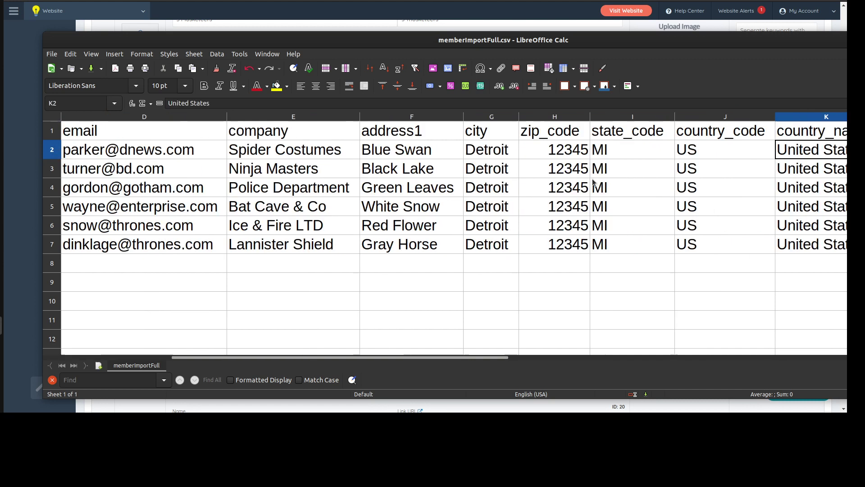
{"action": "key", "text": "Right"}
{"action": "key", "text": "Right"}
{"action": "key", "text": "Left"}
{"action": "key", "text": "Left"}
{"action": "key", "text": "Left"}
{"action": "key", "text": "Left"}
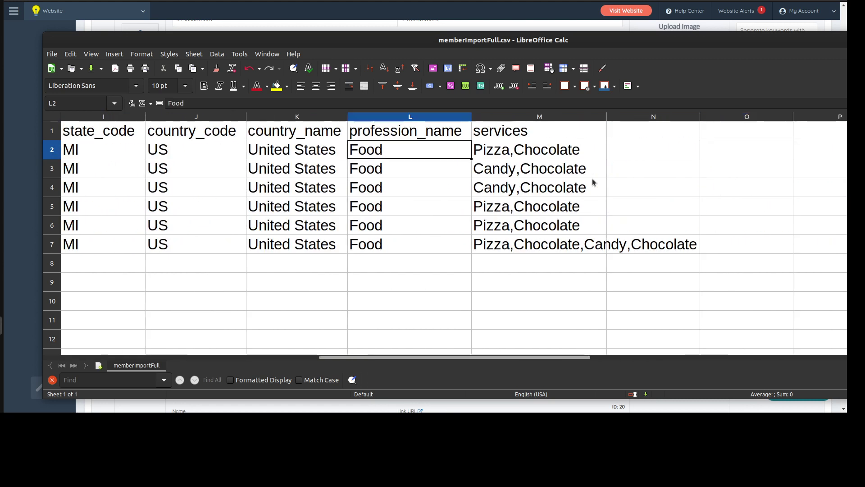
{"action": "key", "text": "Up"}
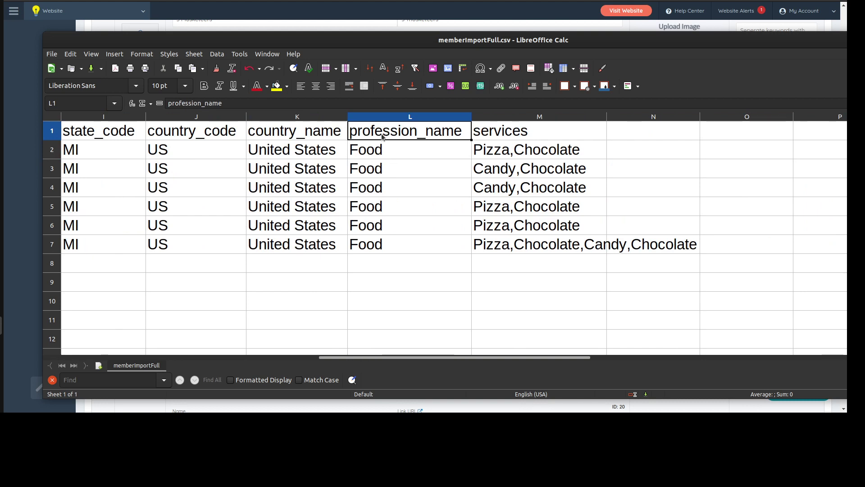
{"action": "left_click", "coordinate": [410, 153]}
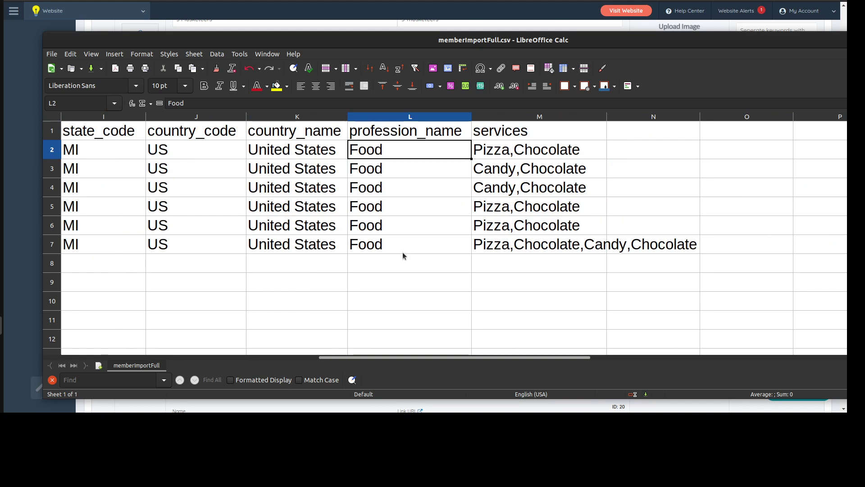
Switch to the directory admin's Member Categories page and highlight the Food name among the top-level categories
{"action": "left_click", "coordinate": [299, 27]}
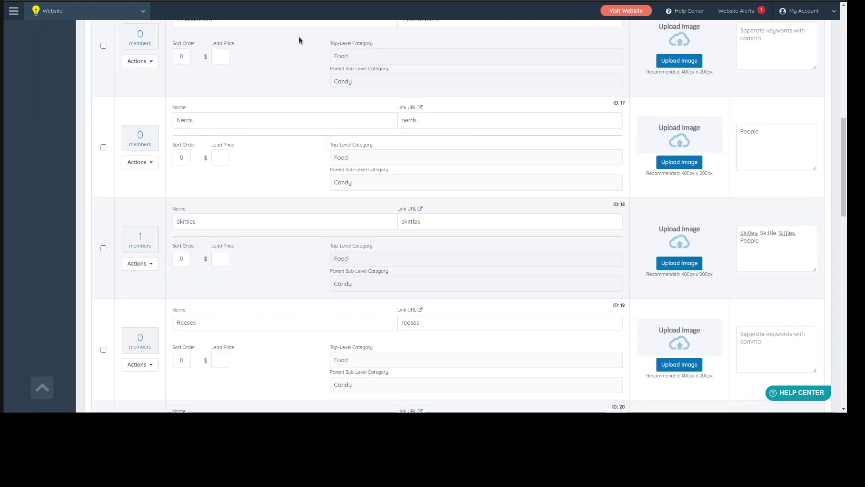
{"action": "scroll", "coordinate": [253, 200], "scroll_direction": "up", "scroll_amount": 10}
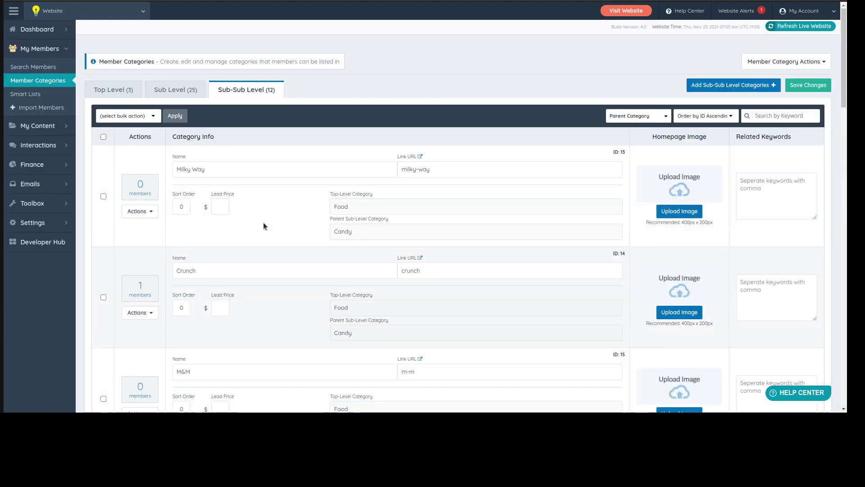
{"action": "left_click", "coordinate": [174, 85]}
{"action": "scroll", "coordinate": [271, 195], "scroll_direction": "down", "scroll_amount": 4}
{"action": "scroll", "coordinate": [270, 196], "scroll_direction": "up", "scroll_amount": 5}
{"action": "left_click", "coordinate": [138, 95]}
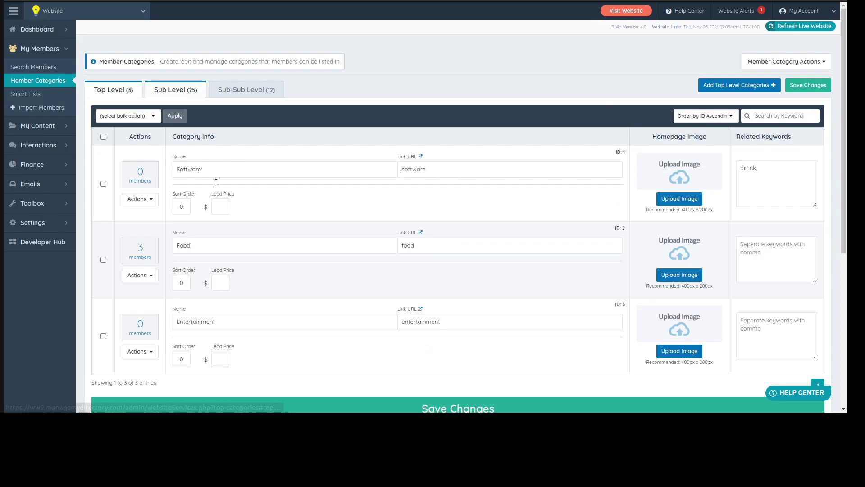
{"action": "double_click", "coordinate": [177, 245]}
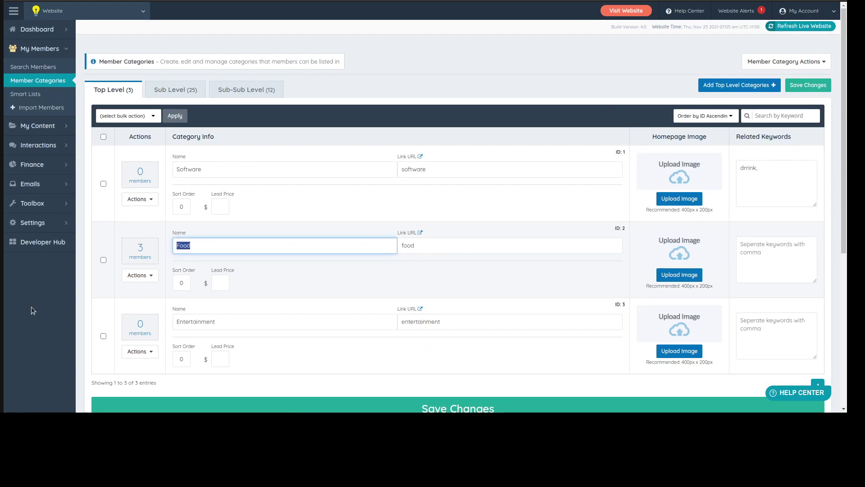
Switch back to memberImportFull.csv and point out the services values in rows 2, 3 and 5, ending on row 2
{"action": "left_click", "coordinate": [2, 325]}
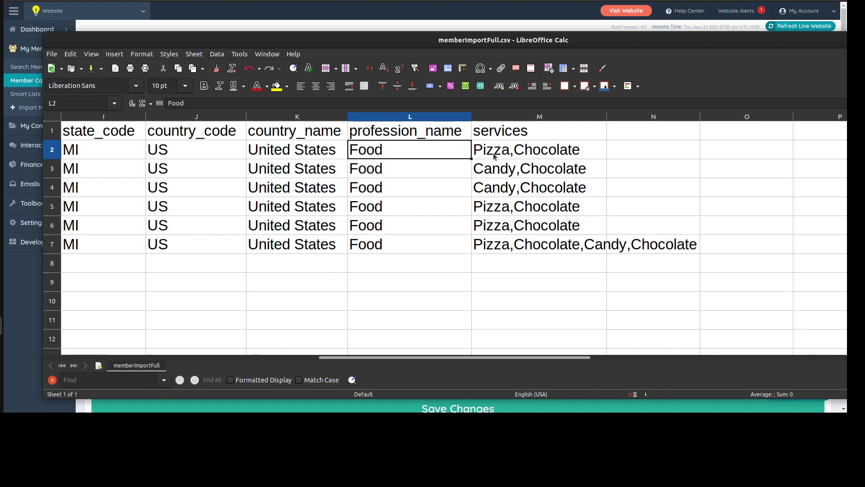
{"action": "left_click", "coordinate": [546, 155]}
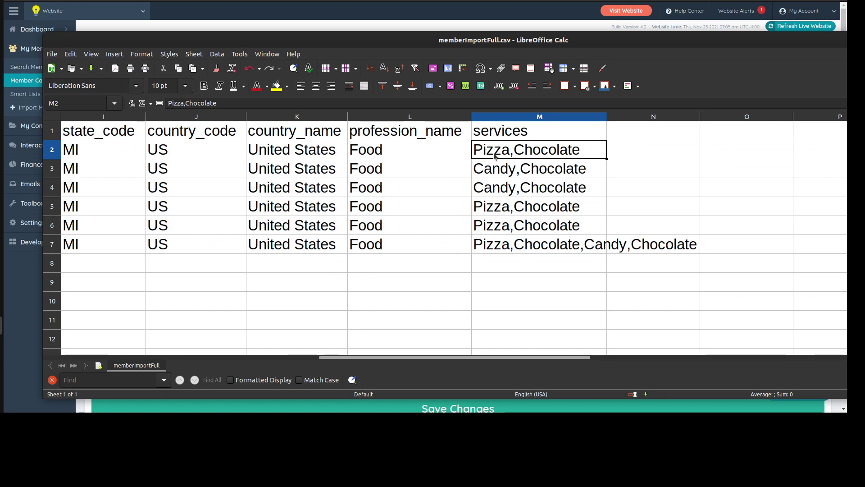
{"action": "left_click", "coordinate": [557, 172]}
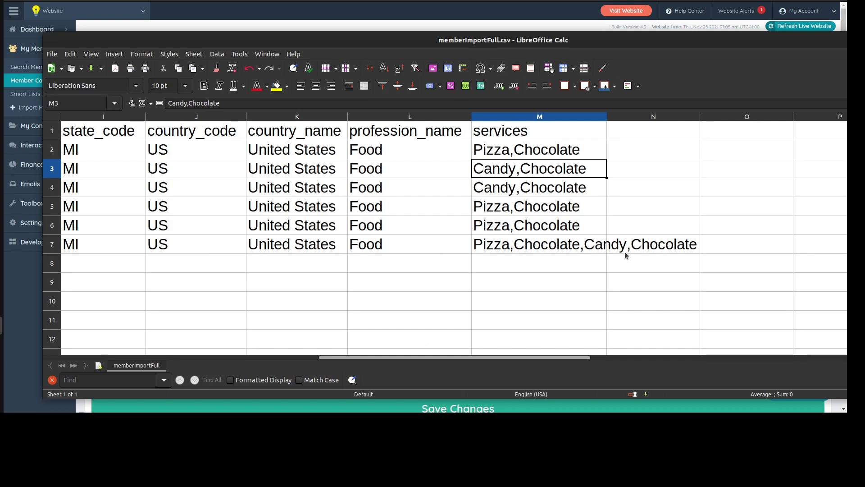
{"action": "left_click", "coordinate": [576, 204]}
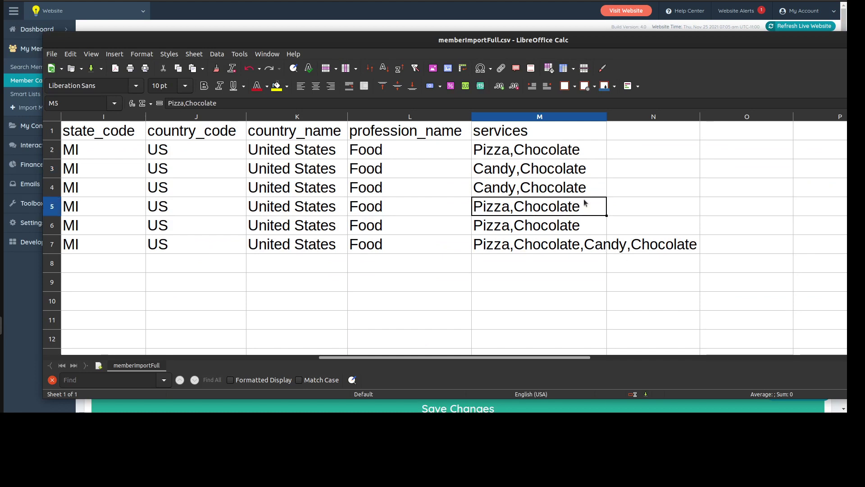
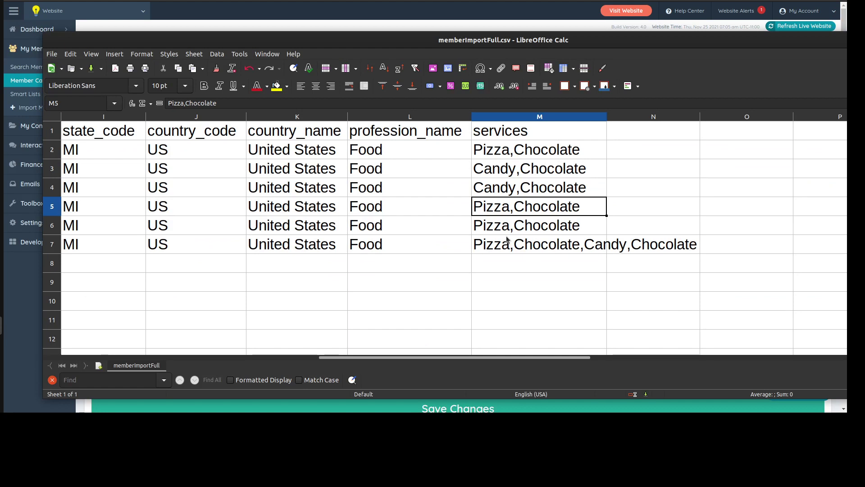
{"action": "left_click", "coordinate": [496, 153]}
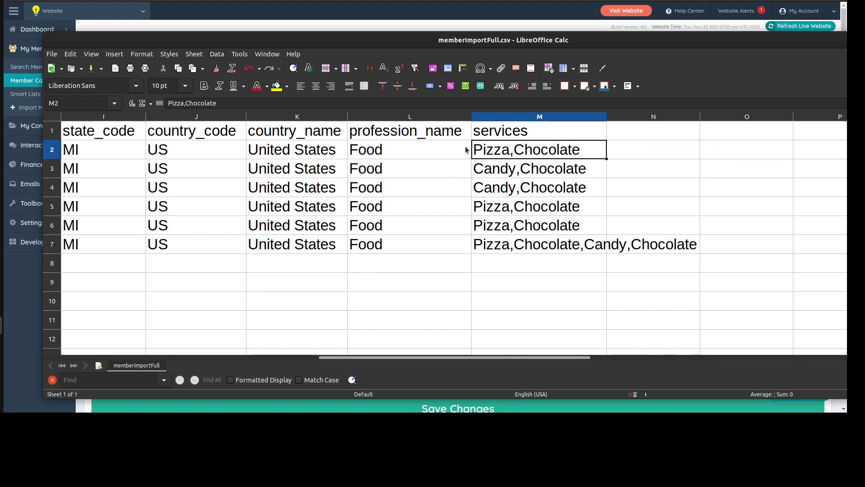
Return to the directory admin and look through the full list of sub-level member categories
{"action": "left_click", "coordinate": [290, 18]}
{"action": "left_click", "coordinate": [178, 91]}
{"action": "scroll", "coordinate": [274, 197], "scroll_direction": "down", "scroll_amount": 1}
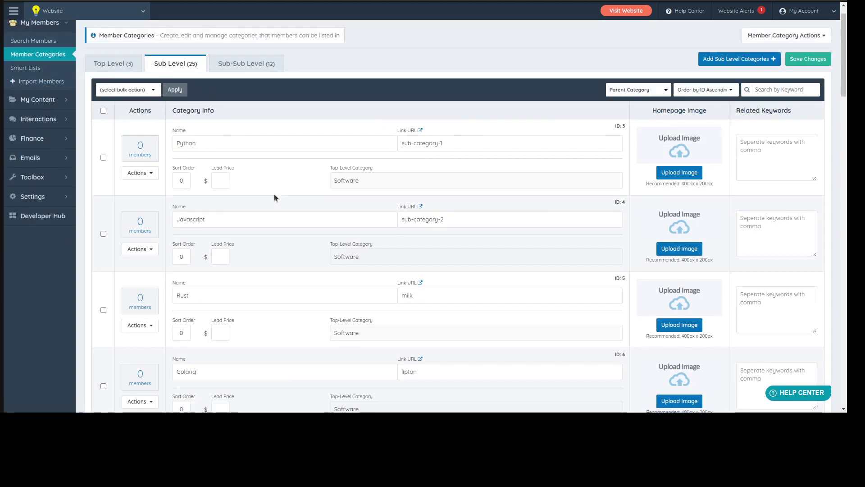
{"action": "scroll", "coordinate": [274, 197], "scroll_direction": "down", "scroll_amount": 20}
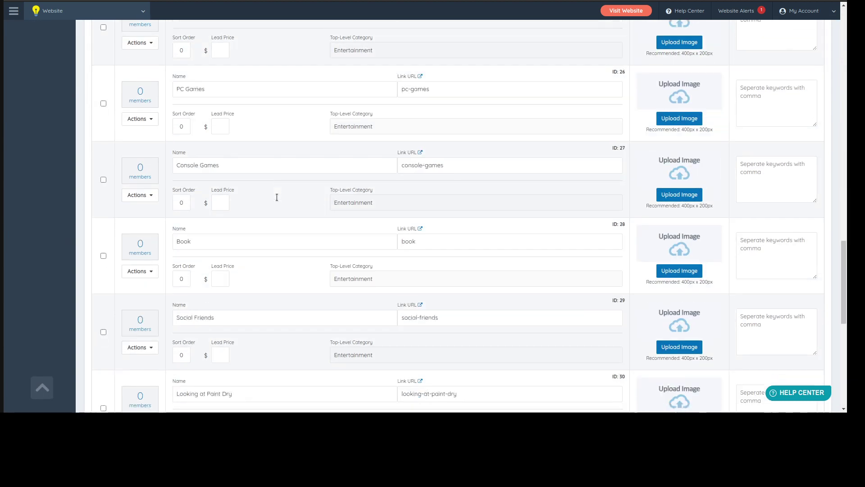
{"action": "scroll", "coordinate": [276, 197], "scroll_direction": "down", "scroll_amount": 6}
{"action": "scroll", "coordinate": [284, 214], "scroll_direction": "up", "scroll_amount": 20}
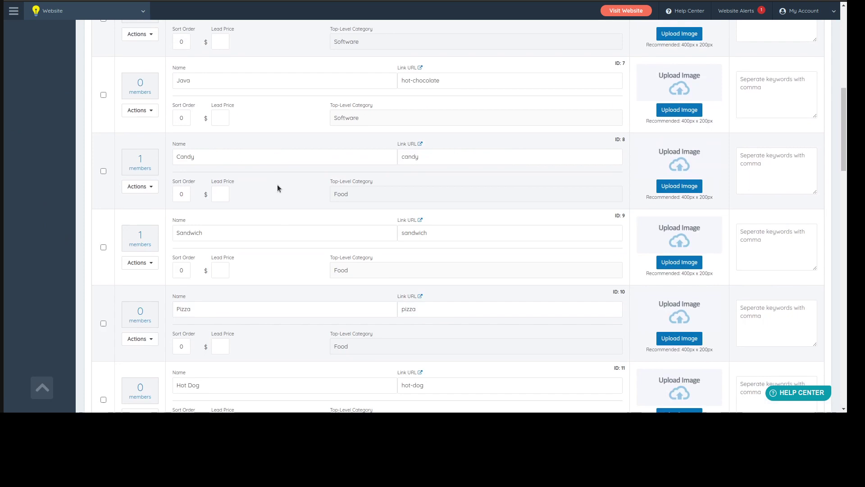
{"action": "scroll", "coordinate": [277, 189], "scroll_direction": "up", "scroll_amount": 6}
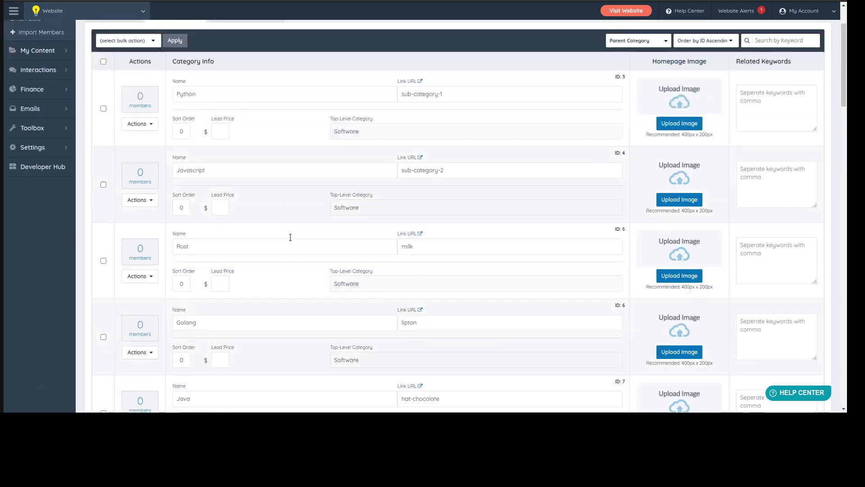
{"action": "scroll", "coordinate": [291, 237], "scroll_direction": "up", "scroll_amount": 3}
{"action": "scroll", "coordinate": [290, 238], "scroll_direction": "down", "scroll_amount": 5}
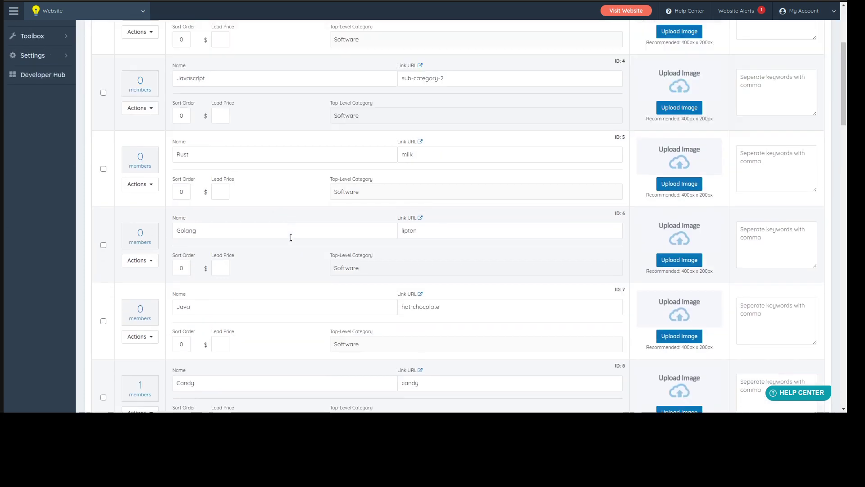
{"action": "scroll", "coordinate": [290, 237], "scroll_direction": "up", "scroll_amount": 5}
Show the sub-sub-level categories and point out the Chocolate entry whose parent sub-level category is Pizza
{"action": "left_click", "coordinate": [253, 89]}
{"action": "scroll", "coordinate": [290, 336], "scroll_direction": "down", "scroll_amount": 2}
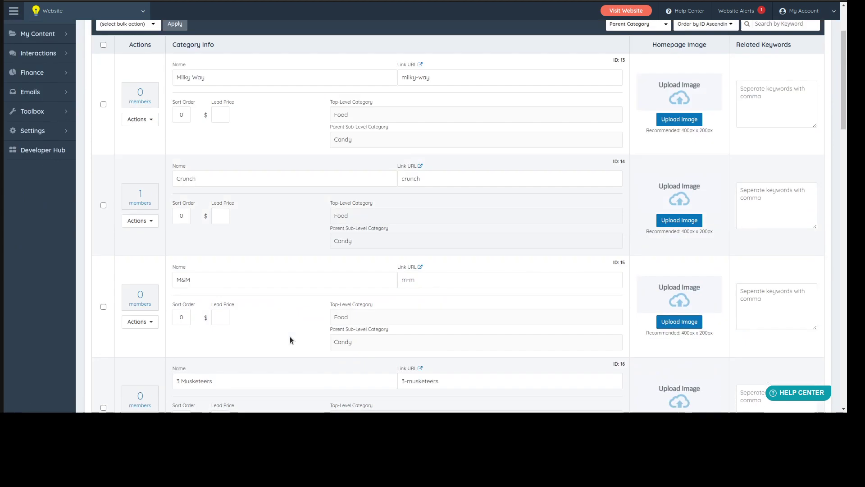
{"action": "scroll", "coordinate": [290, 337], "scroll_direction": "down", "scroll_amount": 20}
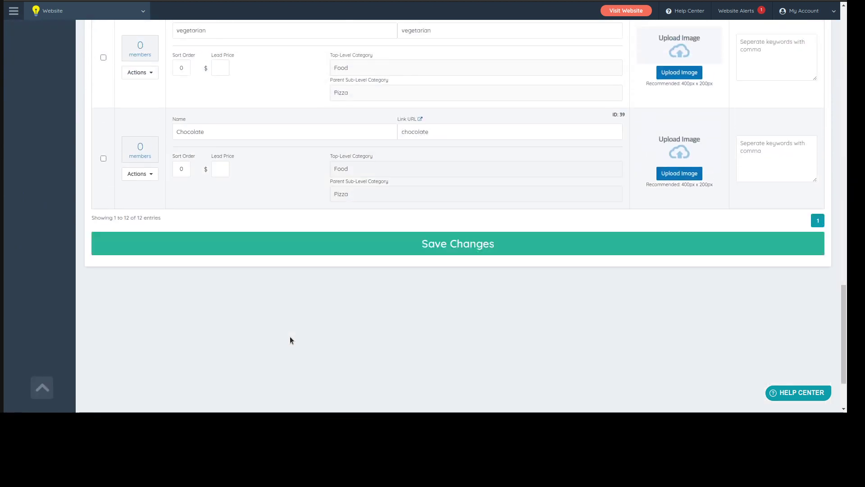
{"action": "scroll", "coordinate": [313, 267], "scroll_direction": "up", "scroll_amount": 4}
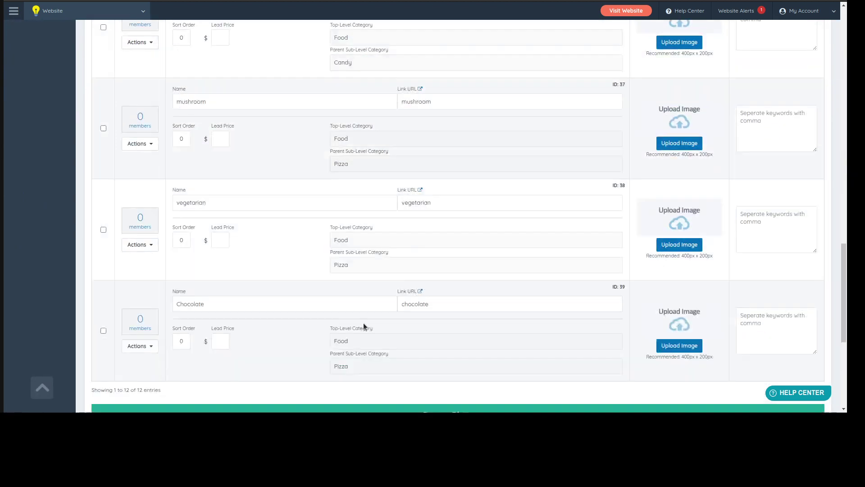
{"action": "scroll", "coordinate": [363, 326], "scroll_direction": "down", "scroll_amount": 1}
{"action": "left_click_drag", "start_coordinate": [206, 255], "coordinate": [141, 253]}
{"action": "left_click", "coordinate": [366, 322]}
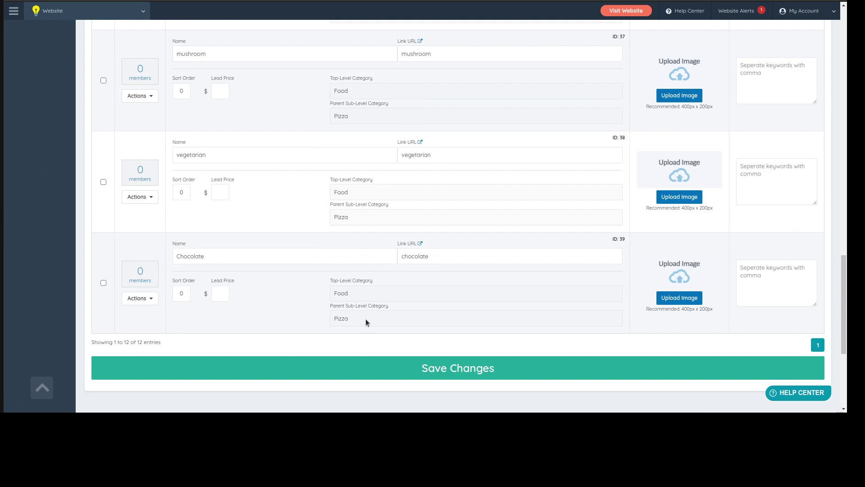
Point out the other Chocolate sub-sub category and its parent sub-level category, Candy
{"action": "scroll", "coordinate": [311, 265], "scroll_direction": "up", "scroll_amount": 10}
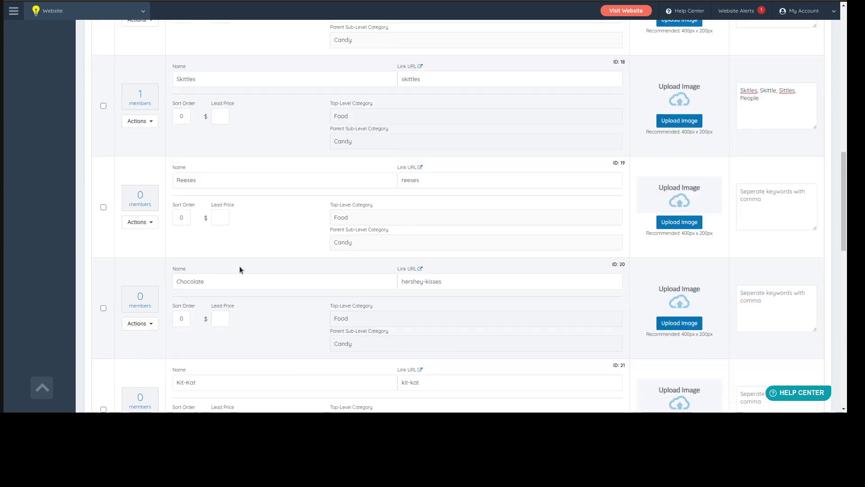
{"action": "left_click_drag", "start_coordinate": [211, 277], "coordinate": [164, 280]}
{"action": "left_click_drag", "start_coordinate": [365, 341], "coordinate": [317, 332]}
Go back to the sub-level categories and filter them by the parent category Food
{"action": "scroll", "coordinate": [317, 332], "scroll_direction": "up", "scroll_amount": 8}
{"action": "scroll", "coordinate": [309, 328], "scroll_direction": "up", "scroll_amount": 10}
{"action": "left_click", "coordinate": [189, 89]}
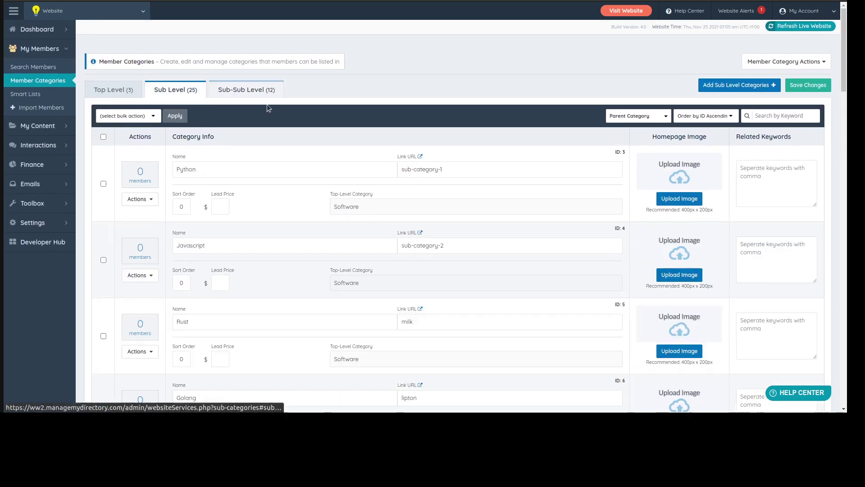
{"action": "left_click", "coordinate": [630, 116]}
{"action": "left_click", "coordinate": [621, 163]}
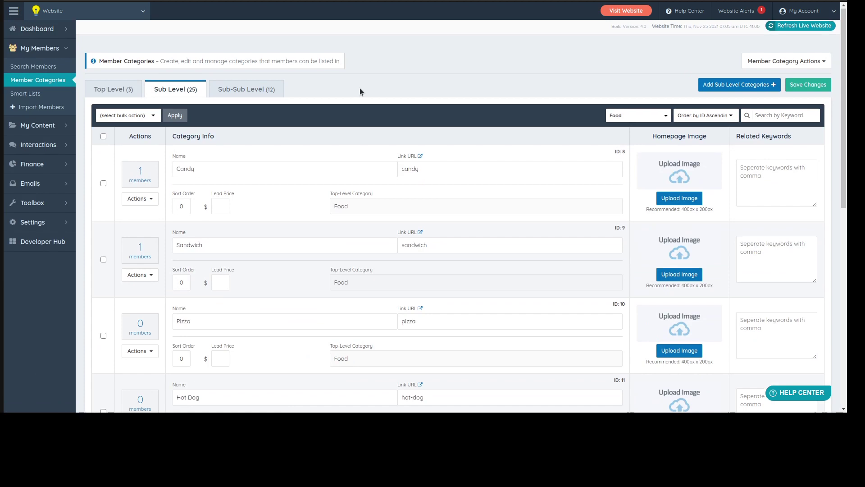
Point out the Pizza sub category, and highlight Food as the top-level category of both Candy and Pizza
{"action": "scroll", "coordinate": [179, 49], "scroll_direction": "down", "scroll_amount": 3}
{"action": "scroll", "coordinate": [290, 195], "scroll_direction": "down", "scroll_amount": 1}
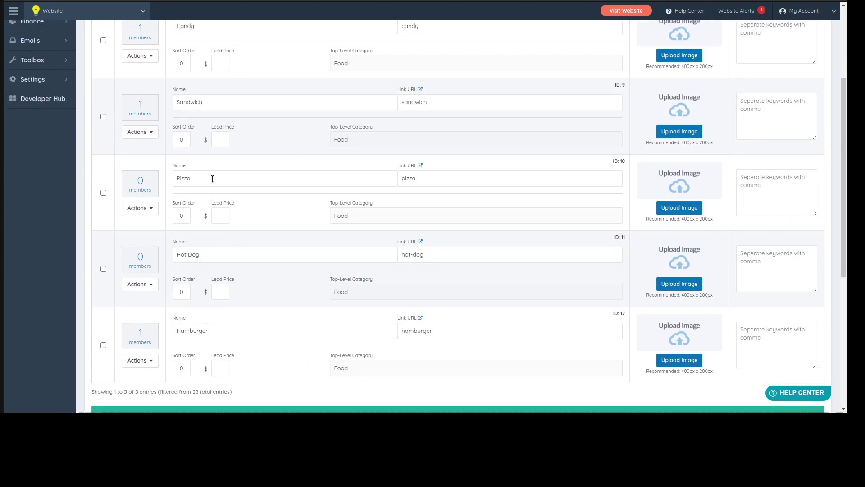
{"action": "double_click", "coordinate": [287, 173]}
{"action": "key", "text": "Left"}
{"action": "scroll", "coordinate": [240, 206], "scroll_direction": "up", "scroll_amount": 3}
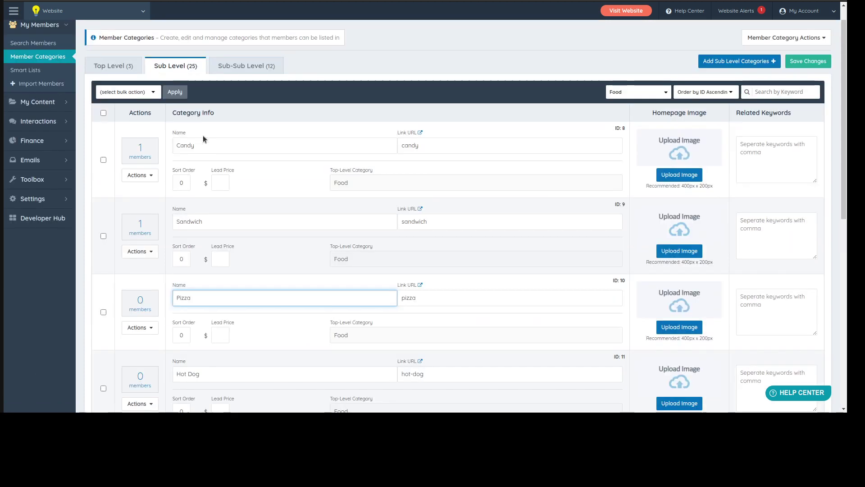
{"action": "left_click_drag", "start_coordinate": [362, 187], "coordinate": [325, 185]}
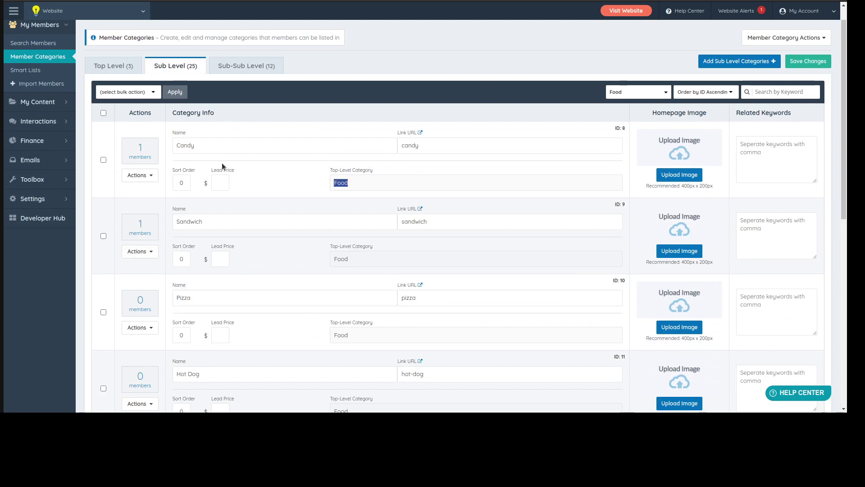
{"action": "scroll", "coordinate": [222, 166], "scroll_direction": "down", "scroll_amount": 4}
{"action": "left_click_drag", "start_coordinate": [353, 239], "coordinate": [331, 241]}
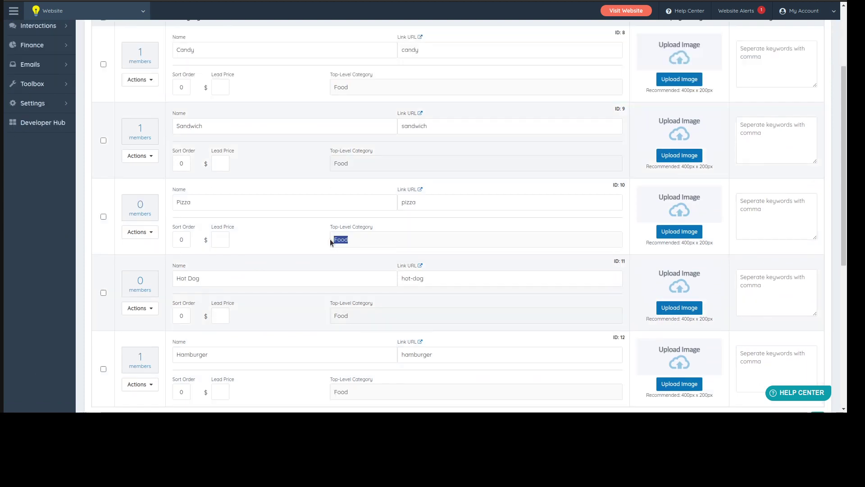
Switch to memberImportFull.csv in LibreOffice Calc and highlight Chocolate after Pizza in the first member's services cell
{"action": "left_click", "coordinate": [268, 254]}
{"action": "left_click", "coordinate": [1, 325]}
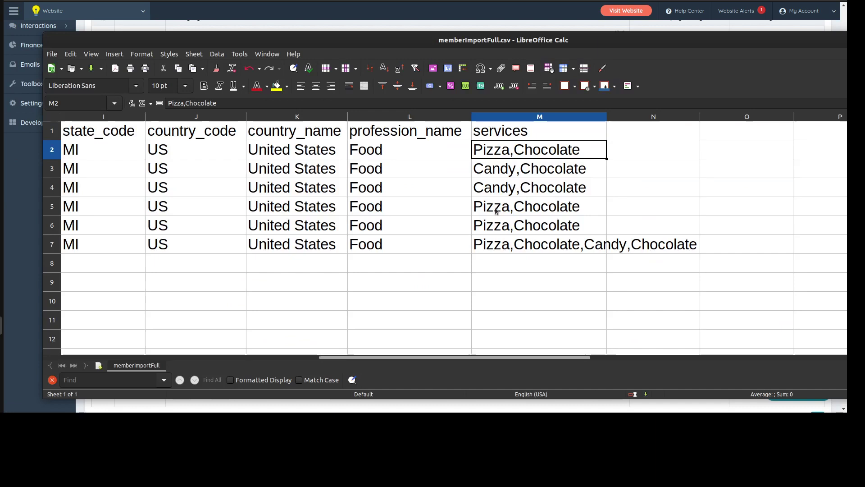
{"action": "double_click", "coordinate": [562, 147]}
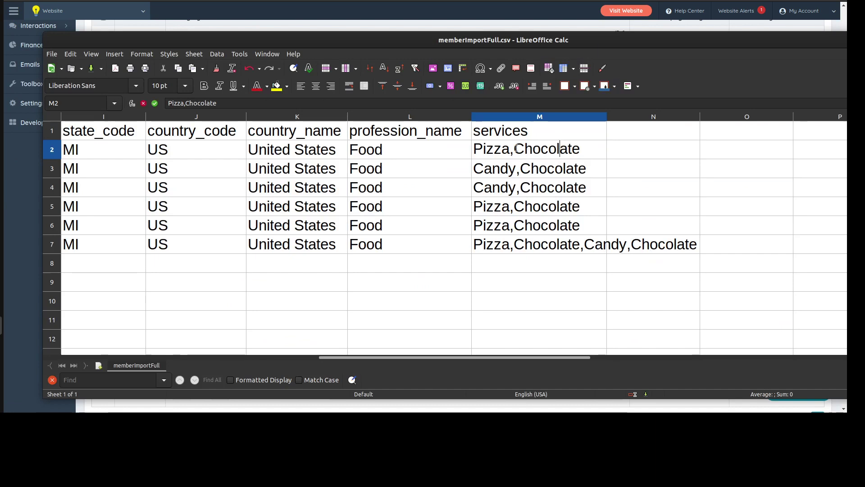
{"action": "left_click_drag", "start_coordinate": [514, 149], "coordinate": [580, 148]}
{"action": "key", "text": "Return"}
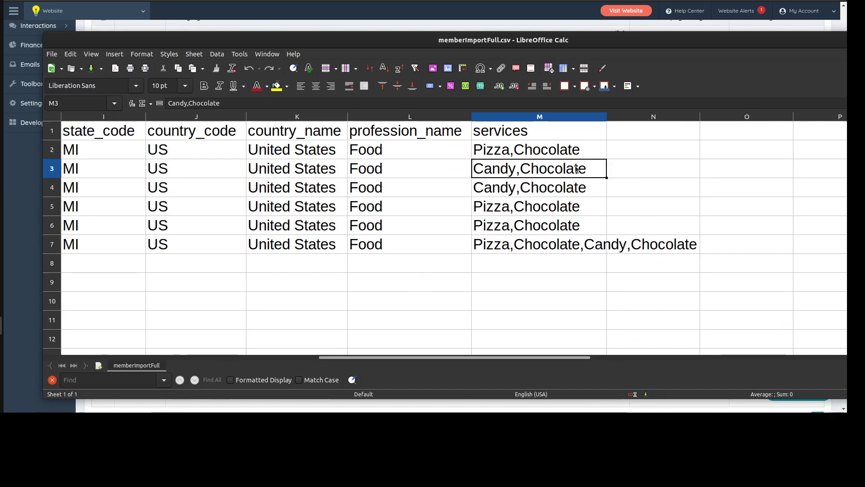
{"action": "left_click", "coordinate": [511, 154]}
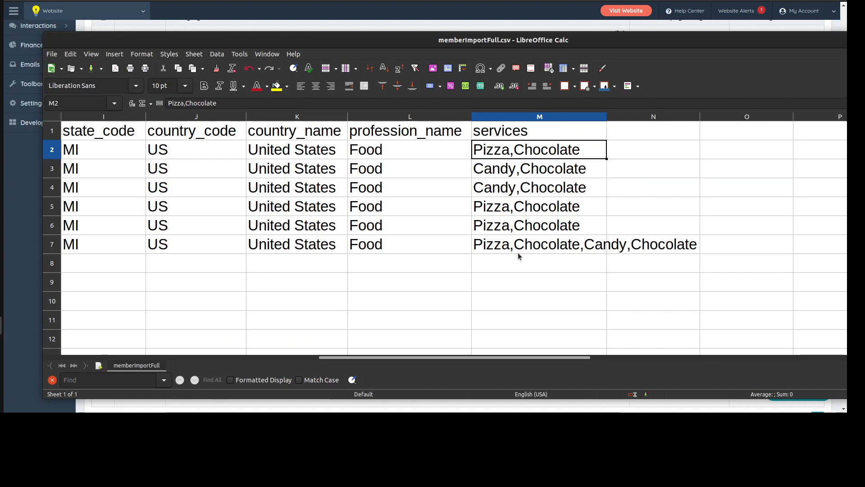
Point out the Candy,Chocolate services value in row 3 and the combined Pizza,Chocolate,Candy,Chocolate value in row 7
{"action": "left_click", "coordinate": [502, 168]}
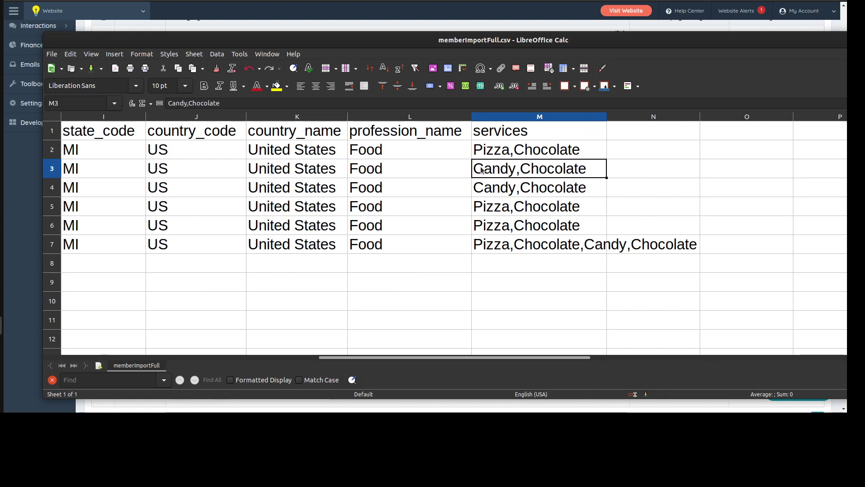
{"action": "left_click", "coordinate": [263, 168]}
{"action": "left_click", "coordinate": [194, 168]}
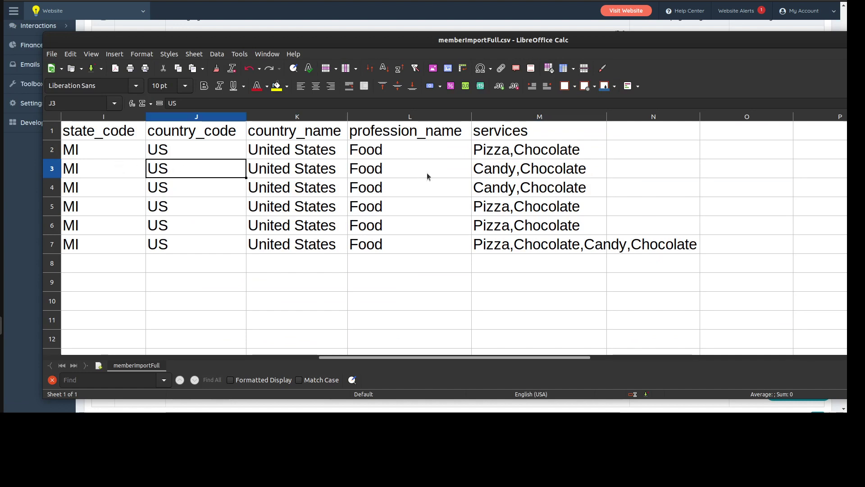
{"action": "left_click", "coordinate": [546, 249]}
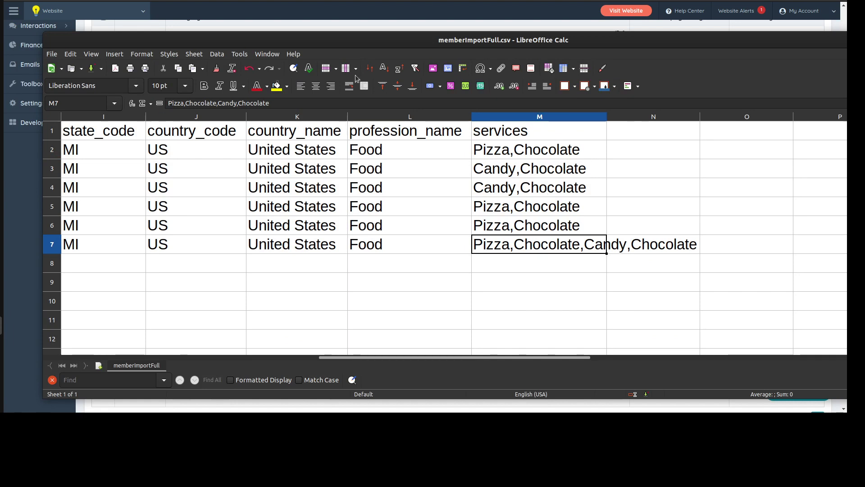
Return to the website admin in the browser and open the CSV file upload page for importing members
{"action": "left_click_drag", "start_coordinate": [331, 39], "coordinate": [334, 84]}
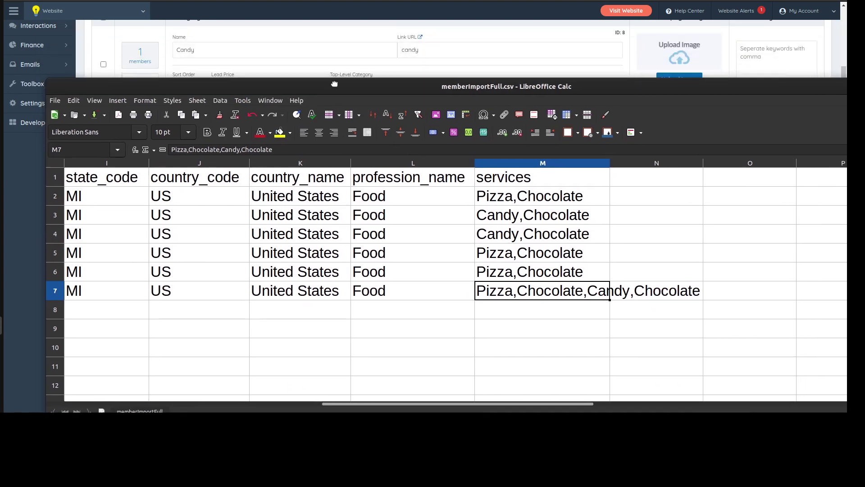
{"action": "left_click", "coordinate": [134, 27]}
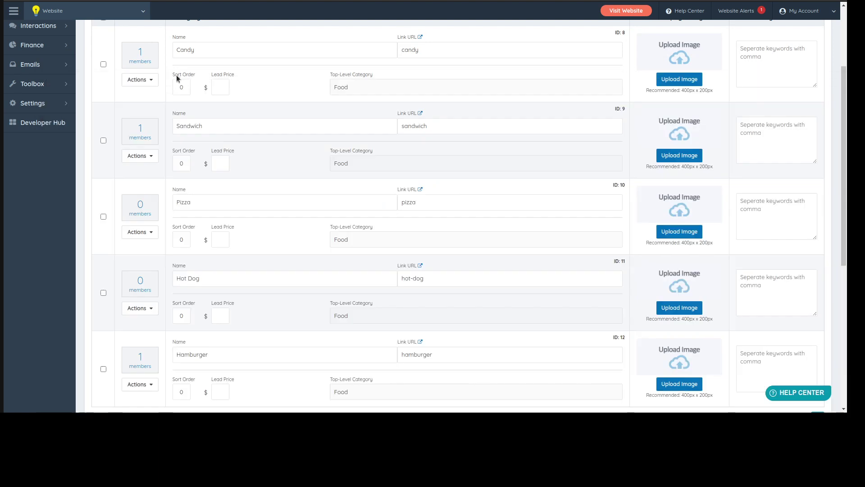
{"action": "scroll", "coordinate": [201, 309], "scroll_direction": "up", "scroll_amount": 3}
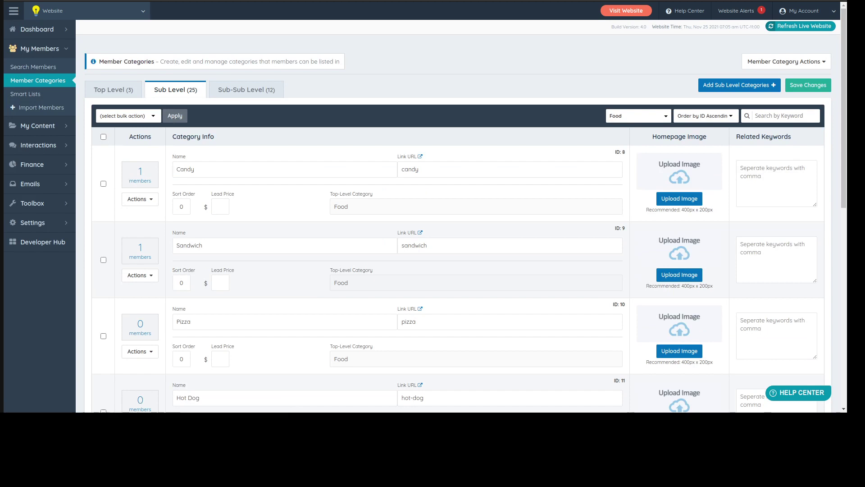
{"action": "left_click", "coordinate": [40, 107]}
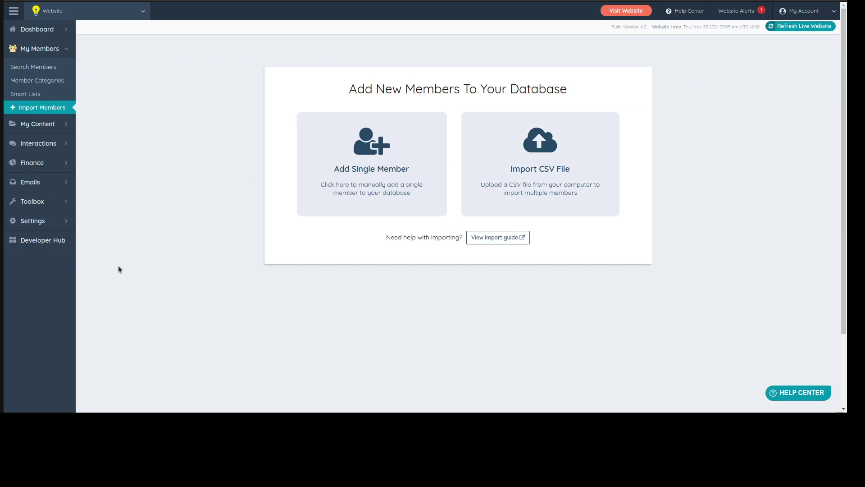
{"action": "key", "text": "alt+Tab"}
{"action": "left_click", "coordinate": [405, 227]}
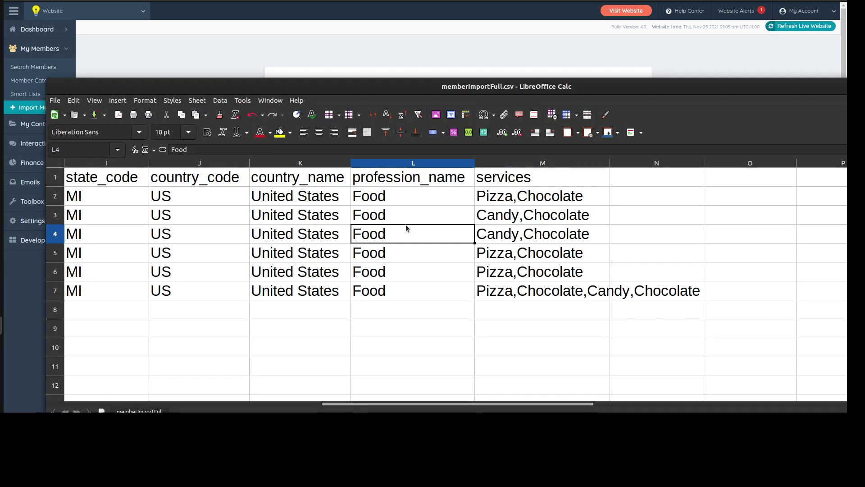
{"action": "left_click", "coordinate": [276, 38]}
{"action": "left_click", "coordinate": [537, 148]}
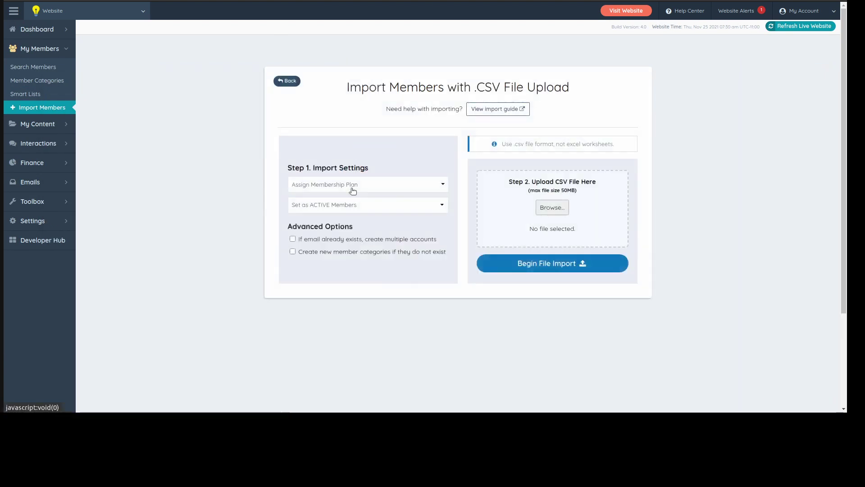
Assign the Silver Plan Level membership plan, choose memberImportFull.csv as the upload file, and begin the file import
{"action": "left_click", "coordinate": [350, 186]}
{"action": "left_click", "coordinate": [331, 275]}
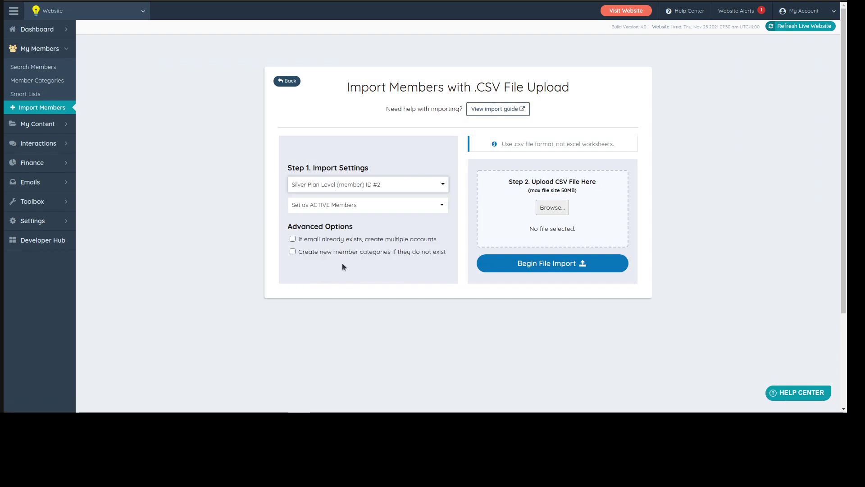
{"action": "left_click", "coordinate": [550, 208]}
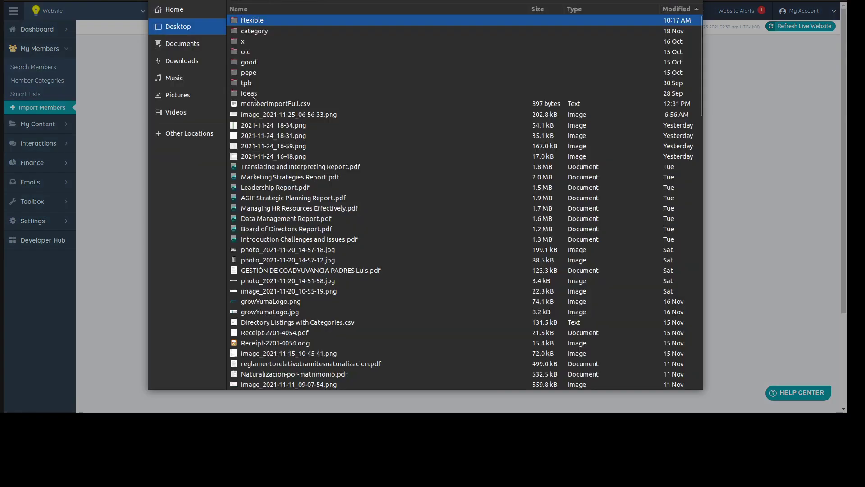
{"action": "double_click", "coordinate": [258, 105]}
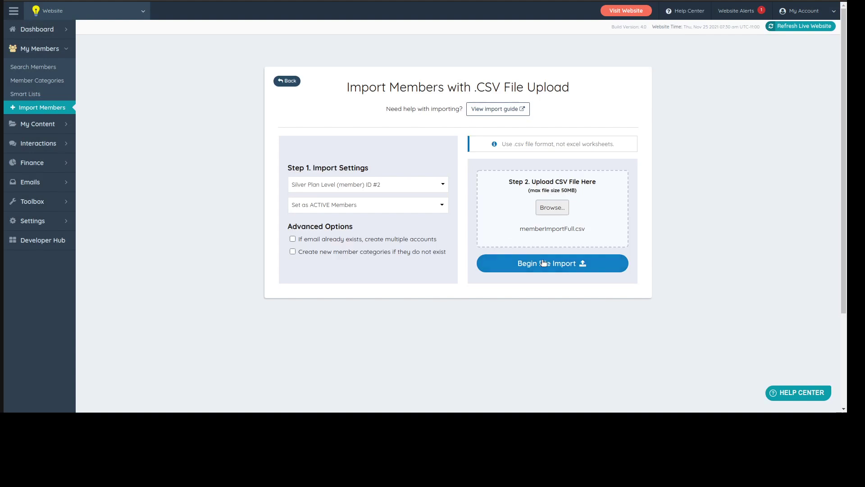
{"action": "left_click", "coordinate": [566, 264]}
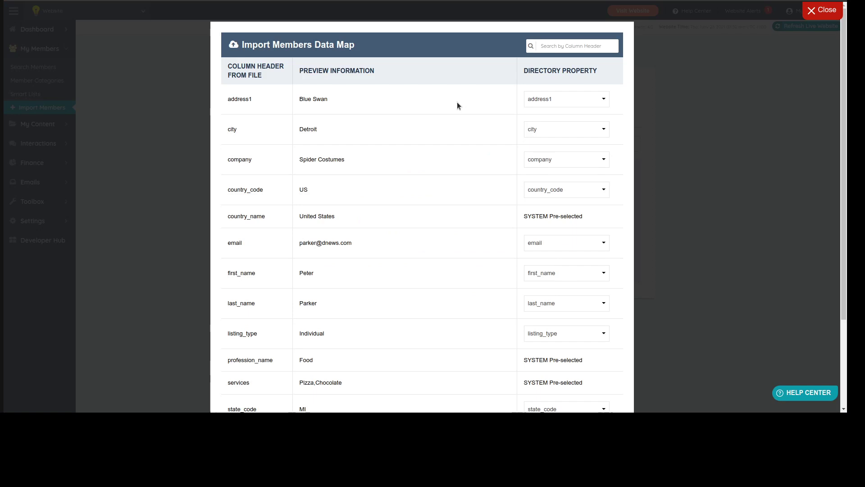
Review the column mapping in the Import Members Data Map, then continue with the import and confirm running it
{"action": "scroll", "coordinate": [423, 163], "scroll_direction": "down", "scroll_amount": 3}
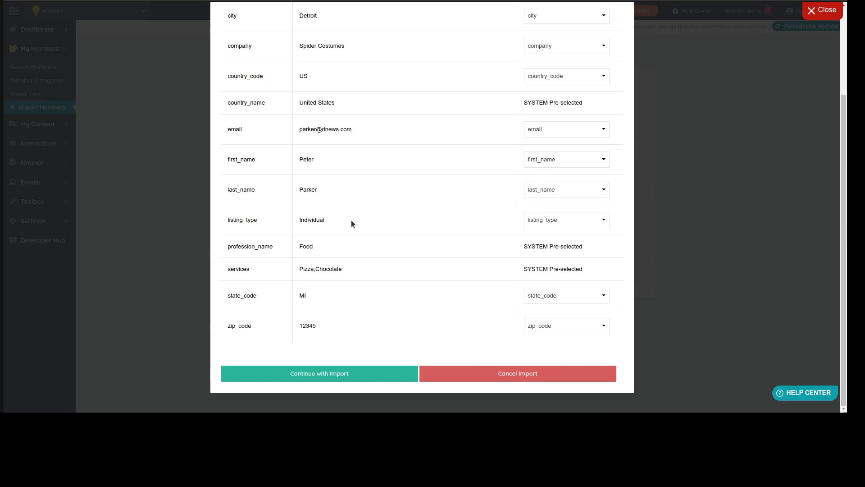
{"action": "scroll", "coordinate": [440, 180], "scroll_direction": "up", "scroll_amount": 3}
{"action": "scroll", "coordinate": [357, 185], "scroll_direction": "down", "scroll_amount": 3}
{"action": "left_click", "coordinate": [328, 374]}
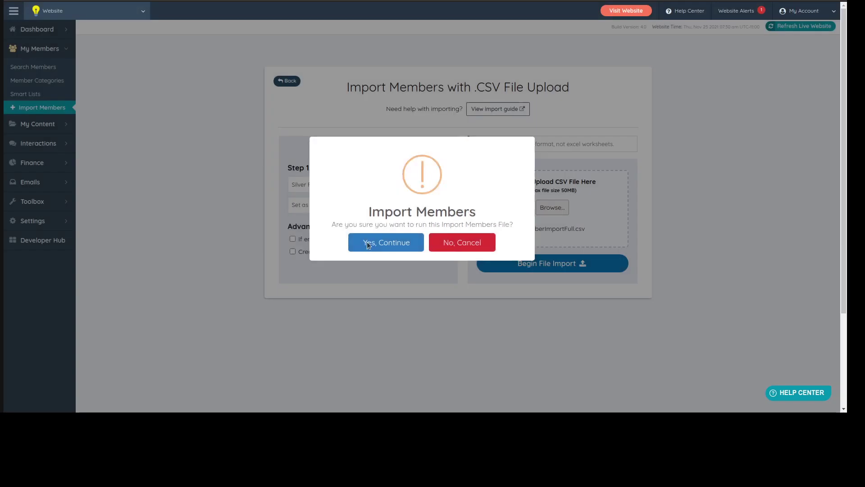
{"action": "left_click", "coordinate": [387, 242]}
Bring up the CSV spreadsheet, move its window out of the way, and close the import result message
{"action": "key", "text": "alt+Tab"}
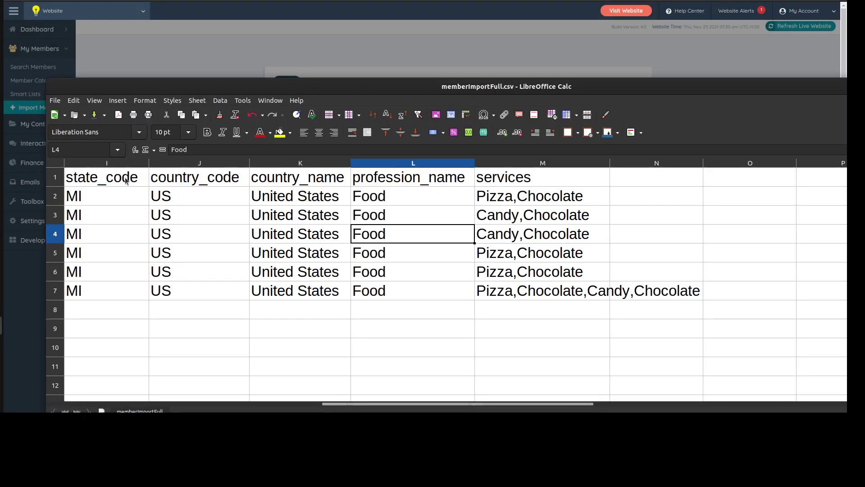
{"action": "left_click", "coordinate": [127, 180]}
{"action": "double_click", "coordinate": [175, 179]}
{"action": "left_click", "coordinate": [207, 215]}
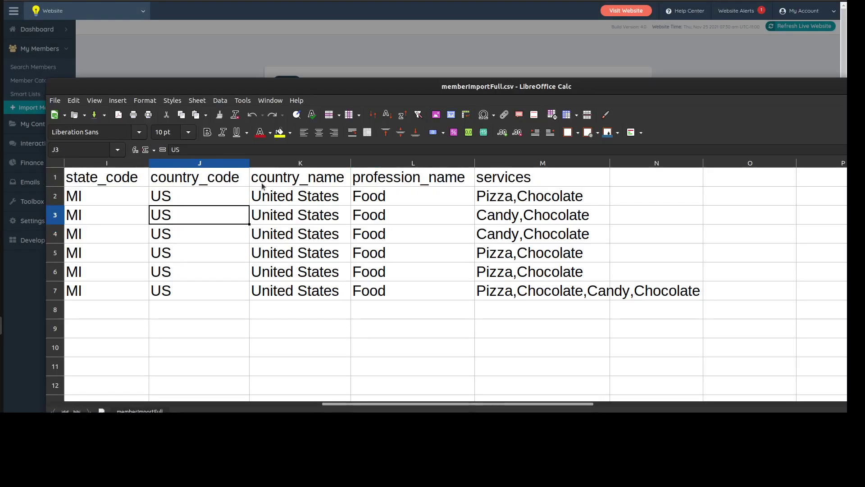
{"action": "left_click_drag", "start_coordinate": [246, 87], "coordinate": [276, 350]}
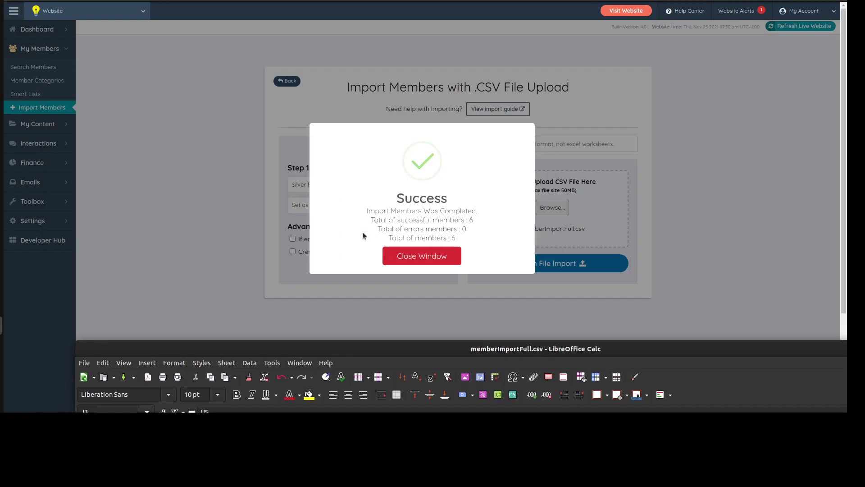
{"action": "left_click", "coordinate": [377, 210]}
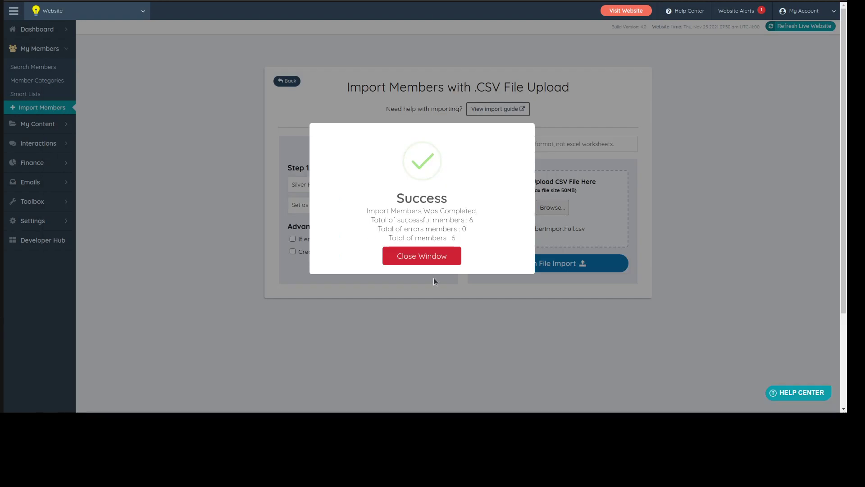
{"action": "left_click", "coordinate": [435, 258]}
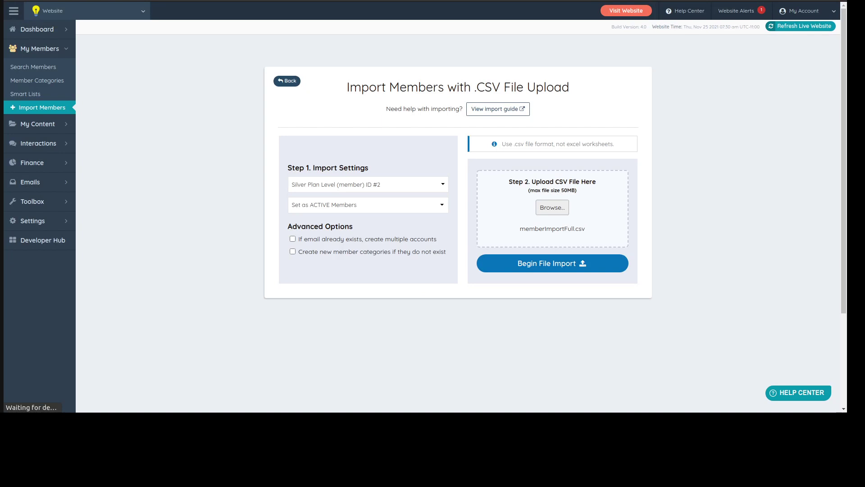
Go back to the CSV spreadsheet and point out the services cells containing Pizza in rows 2, 5, 6 and 7
{"action": "left_click", "coordinate": [2, 325]}
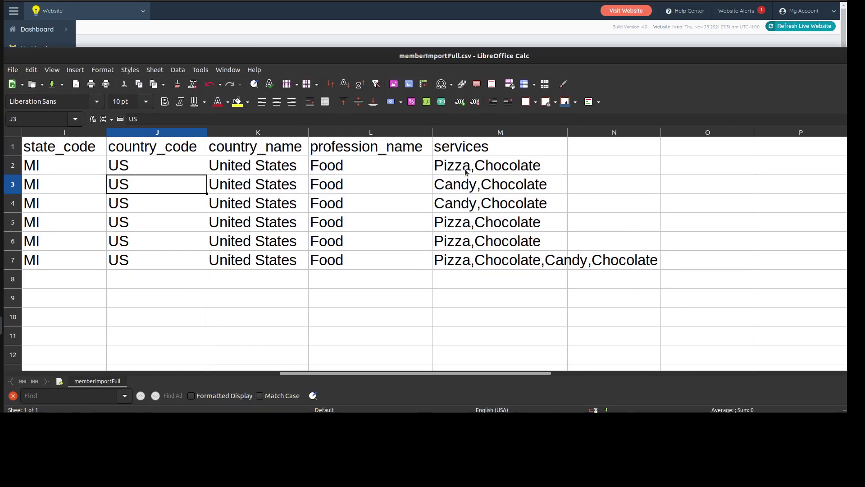
{"action": "left_click", "coordinate": [462, 171]}
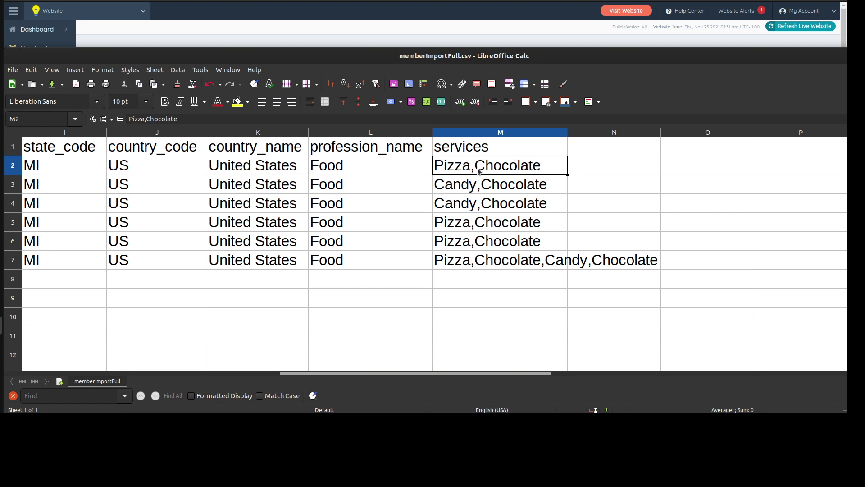
{"action": "left_click", "coordinate": [461, 229]}
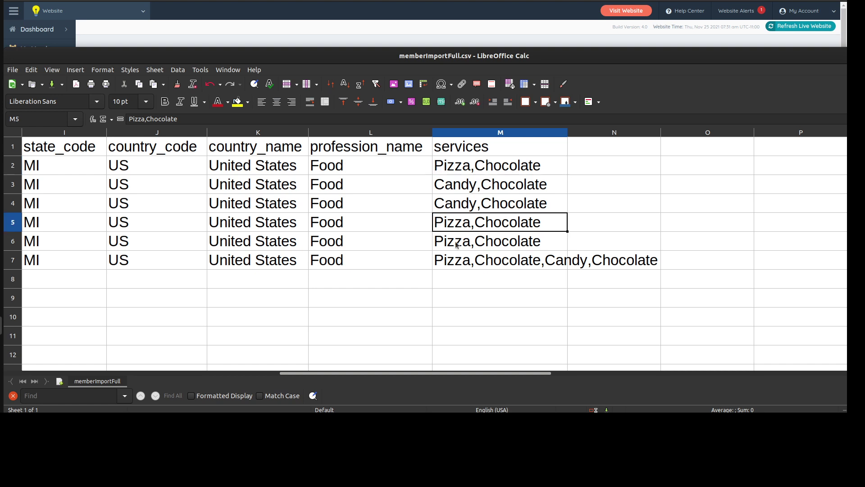
{"action": "left_click", "coordinate": [456, 244]}
{"action": "left_click", "coordinate": [457, 266]}
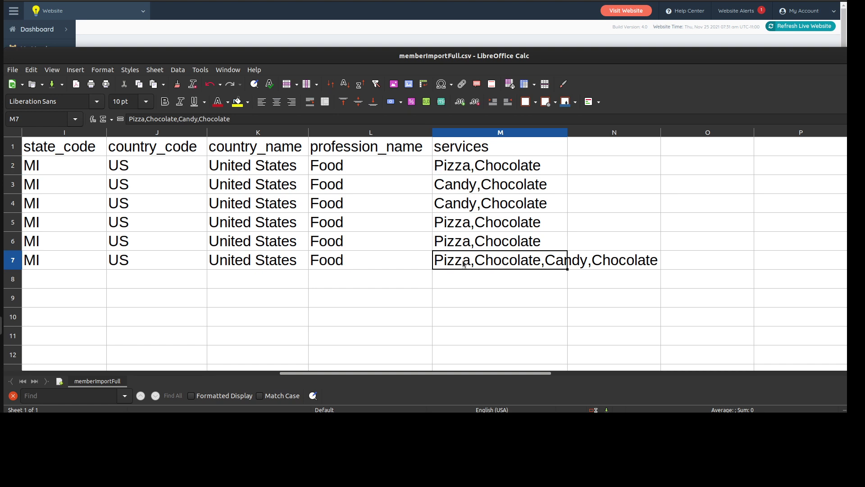
Point out the services cells containing Candy in rows 3, 4 and 7 of the spreadsheet
{"action": "left_click", "coordinate": [488, 189]}
{"action": "left_click", "coordinate": [489, 205]}
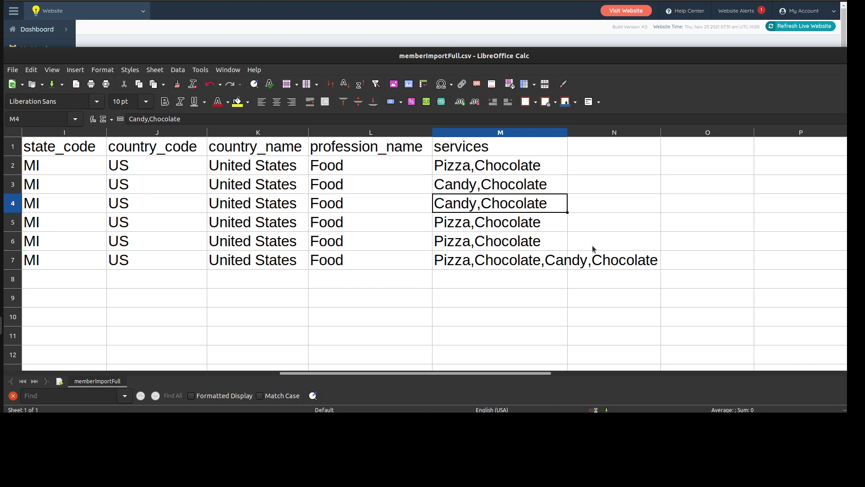
{"action": "left_click", "coordinate": [589, 263]}
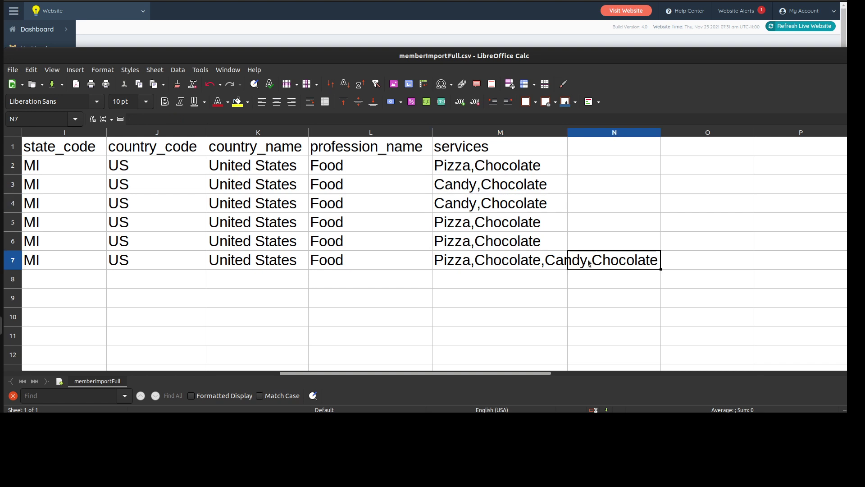
{"action": "left_click", "coordinate": [558, 261]}
Reload Member Categories in the browser, check the member count of the top-level Food category, and show the sub-level categories
{"action": "left_click", "coordinate": [280, 39]}
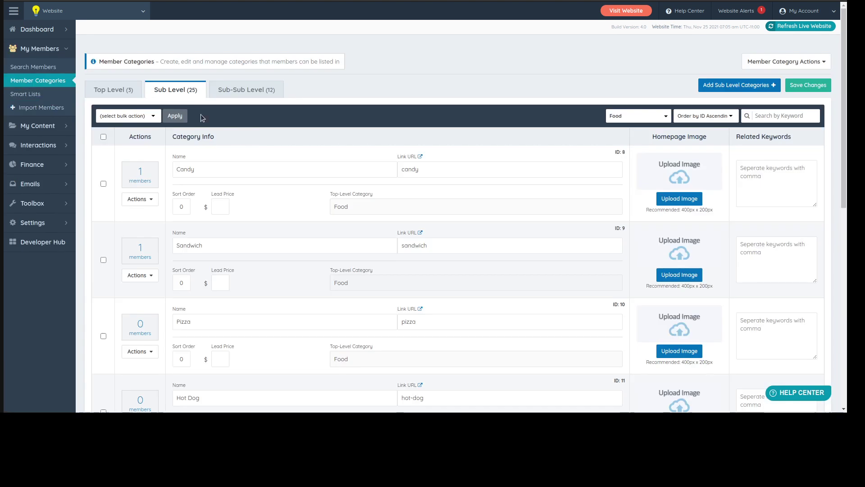
{"action": "left_click", "coordinate": [48, 84]}
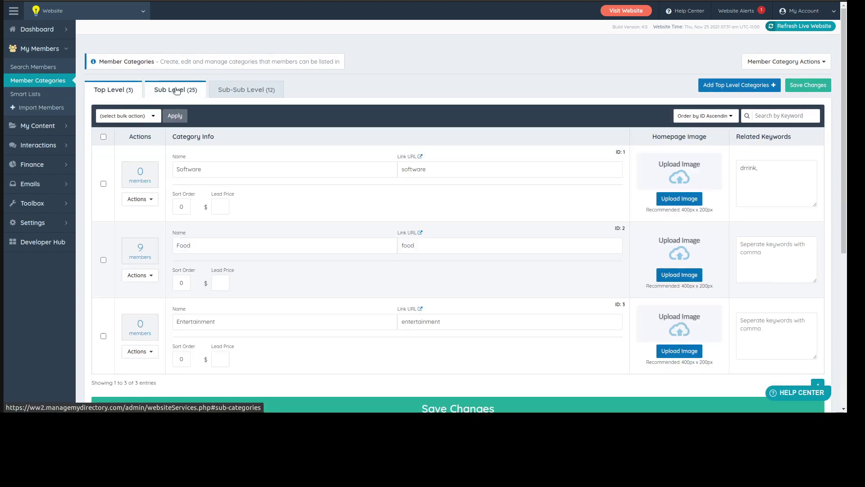
{"action": "left_click", "coordinate": [175, 90]}
{"action": "left_click", "coordinate": [113, 90]}
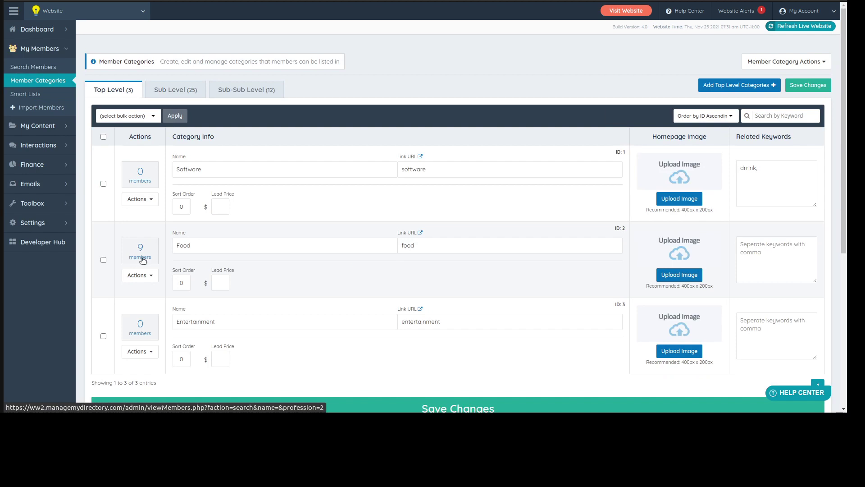
{"action": "left_click", "coordinate": [176, 90]}
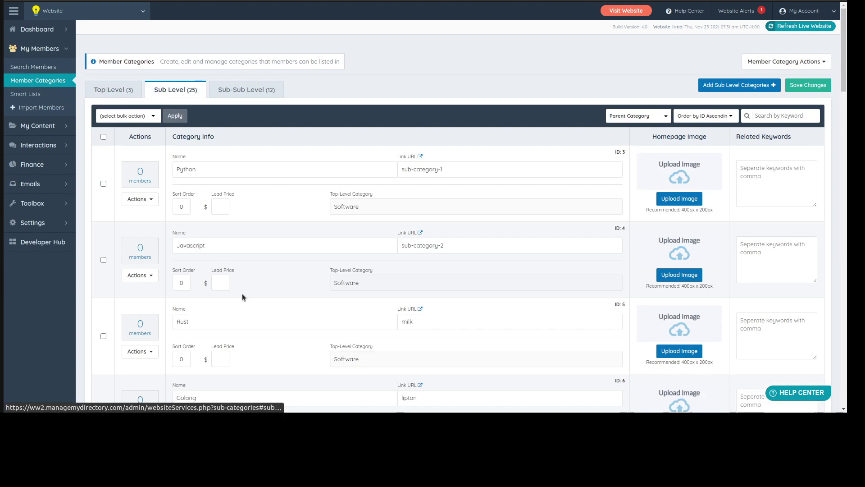
{"action": "scroll", "coordinate": [270, 135], "scroll_direction": "down", "scroll_amount": 3}
{"action": "scroll", "coordinate": [559, 115], "scroll_direction": "up", "scroll_amount": 3}
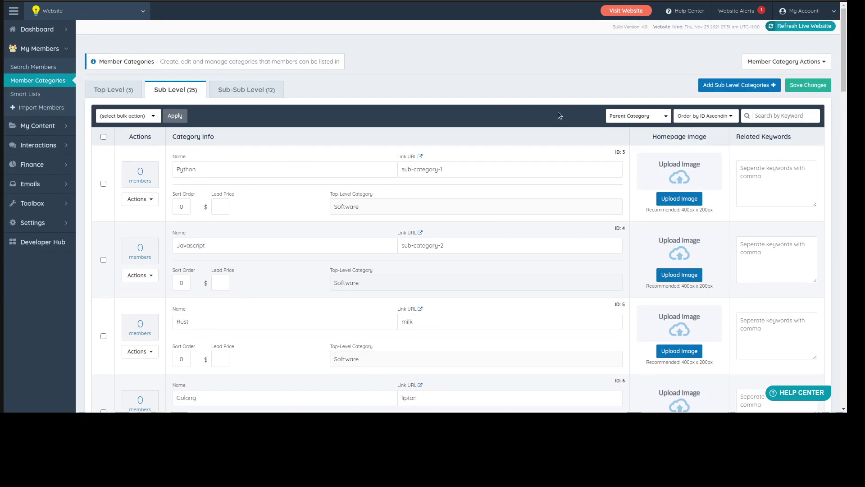
Filter the sub-level categories by the parent category Food and check the member counts of Candy and Pizza
{"action": "left_click", "coordinate": [635, 116]}
{"action": "left_click", "coordinate": [631, 162]}
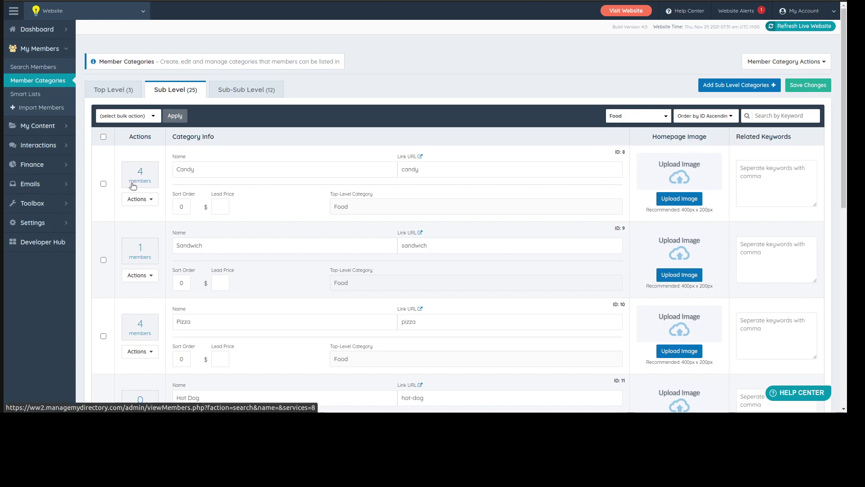
{"action": "scroll", "coordinate": [298, 201], "scroll_direction": "down", "scroll_amount": 2}
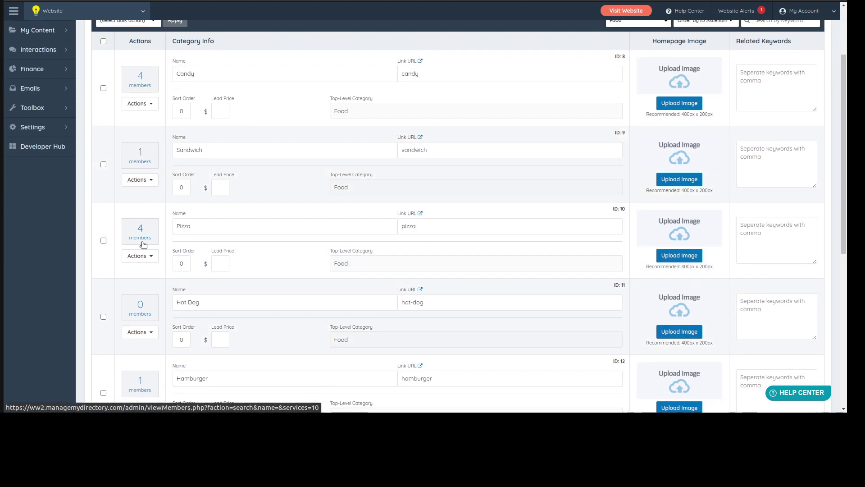
{"action": "scroll", "coordinate": [144, 246], "scroll_direction": "up", "scroll_amount": 1}
{"action": "scroll", "coordinate": [144, 245], "scroll_direction": "up", "scroll_amount": 1}
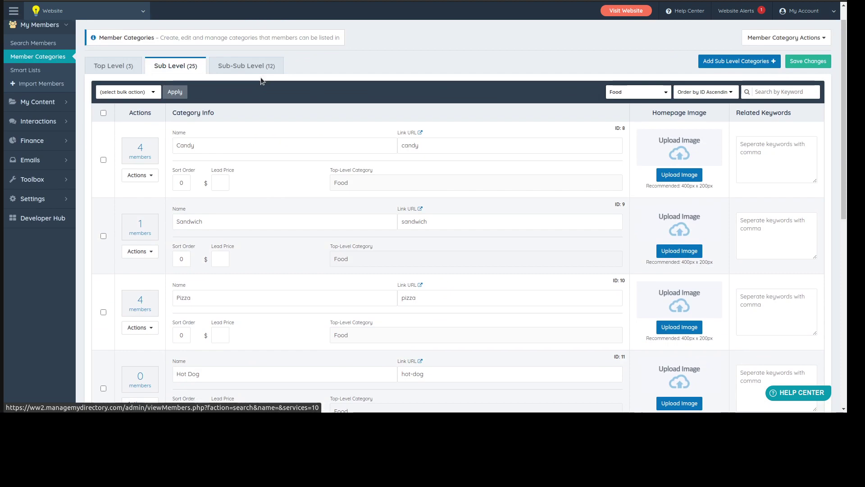
Show the sub-sub-level categories and check the member count of the Chocolate category under Candy
{"action": "left_click", "coordinate": [266, 67]}
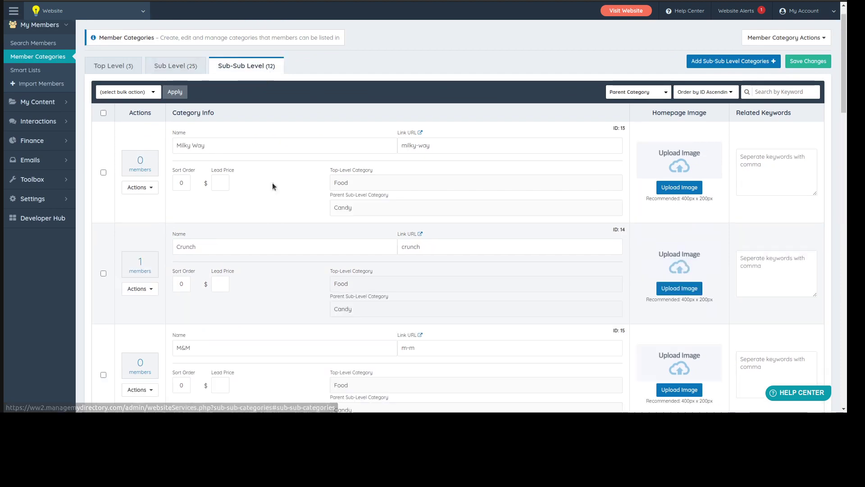
{"action": "scroll", "coordinate": [273, 184], "scroll_direction": "down", "scroll_amount": 1}
{"action": "scroll", "coordinate": [272, 184], "scroll_direction": "down", "scroll_amount": 2}
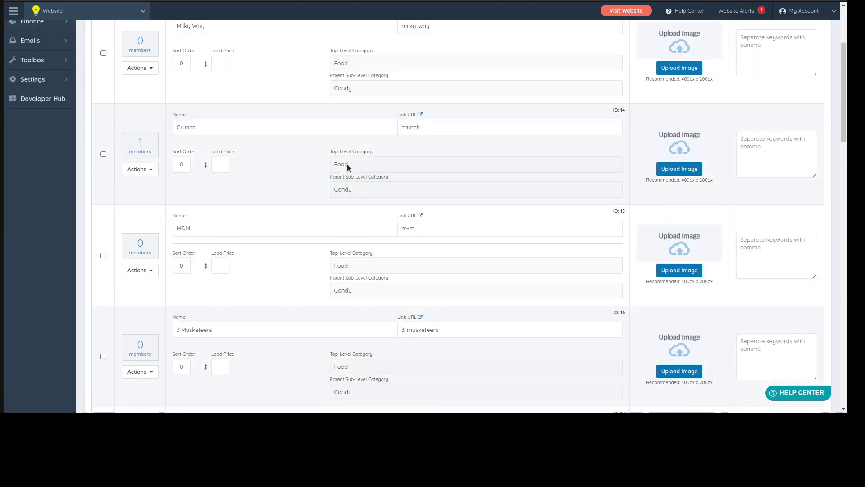
{"action": "scroll", "coordinate": [347, 168], "scroll_direction": "down", "scroll_amount": 3}
{"action": "scroll", "coordinate": [347, 166], "scroll_direction": "down", "scroll_amount": 8}
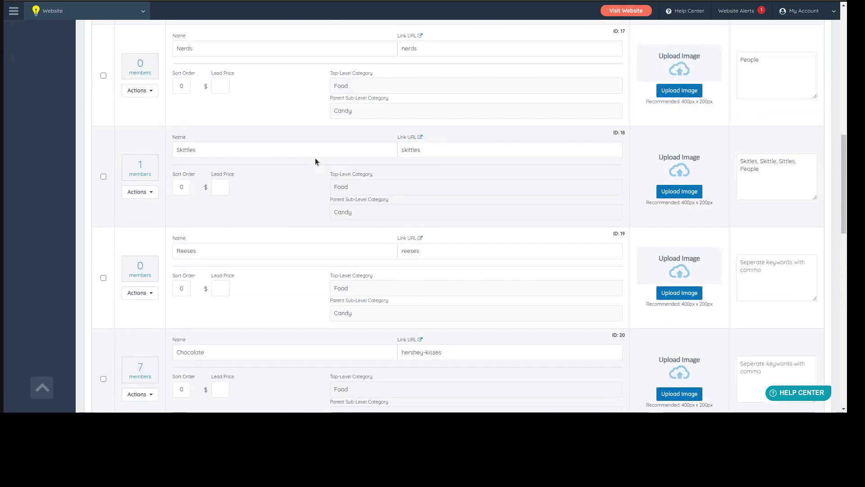
{"action": "scroll", "coordinate": [315, 159], "scroll_direction": "down", "scroll_amount": 2}
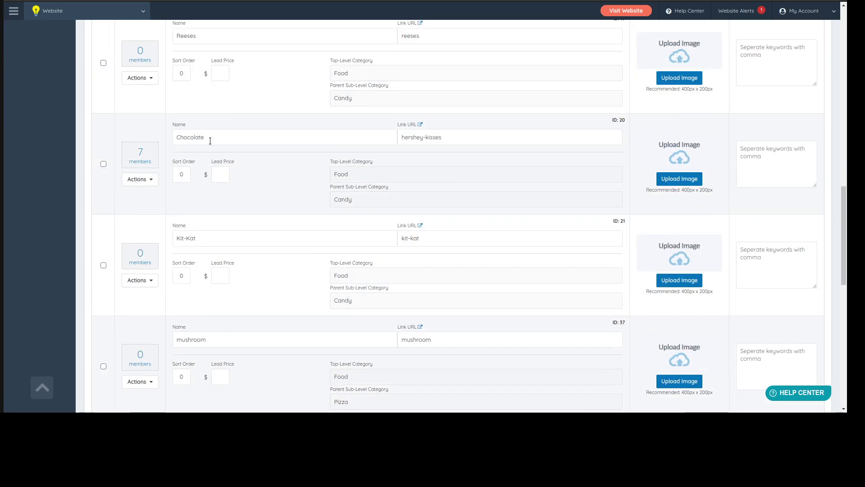
{"action": "left_click_drag", "start_coordinate": [210, 137], "coordinate": [161, 138]}
{"action": "left_click", "coordinate": [262, 170]}
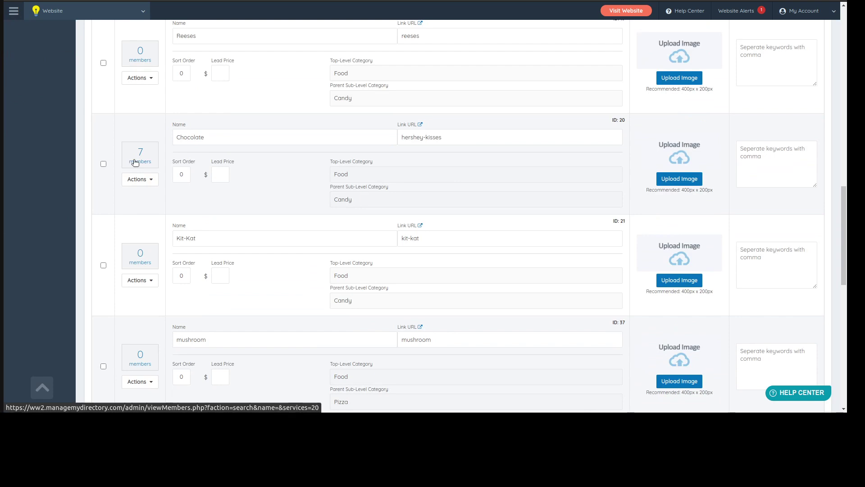
Find the Chocolate category under Pizza and compare its member count with that of Chocolate under Candy
{"action": "scroll", "coordinate": [318, 165], "scroll_direction": "down", "scroll_amount": 4}
{"action": "scroll", "coordinate": [318, 167], "scroll_direction": "down", "scroll_amount": 4}
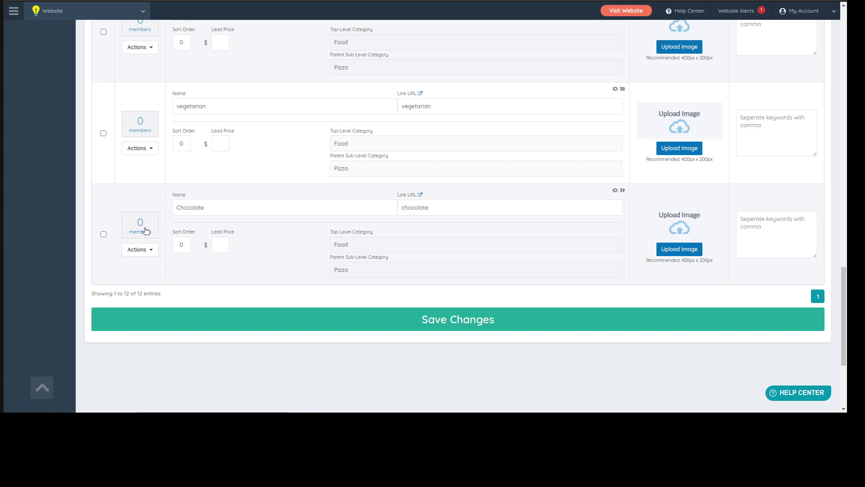
{"action": "left_click_drag", "start_coordinate": [220, 208], "coordinate": [174, 207]}
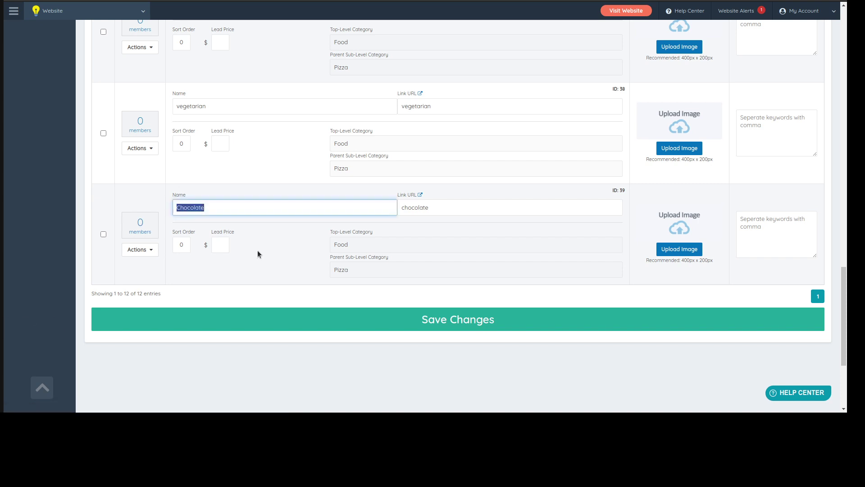
{"action": "scroll", "coordinate": [257, 250], "scroll_direction": "up", "scroll_amount": 10}
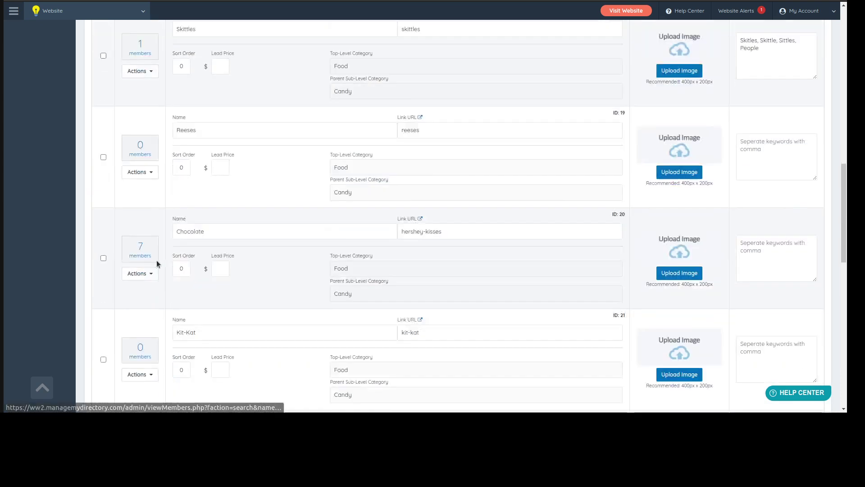
{"action": "scroll", "coordinate": [157, 263], "scroll_direction": "down", "scroll_amount": 2}
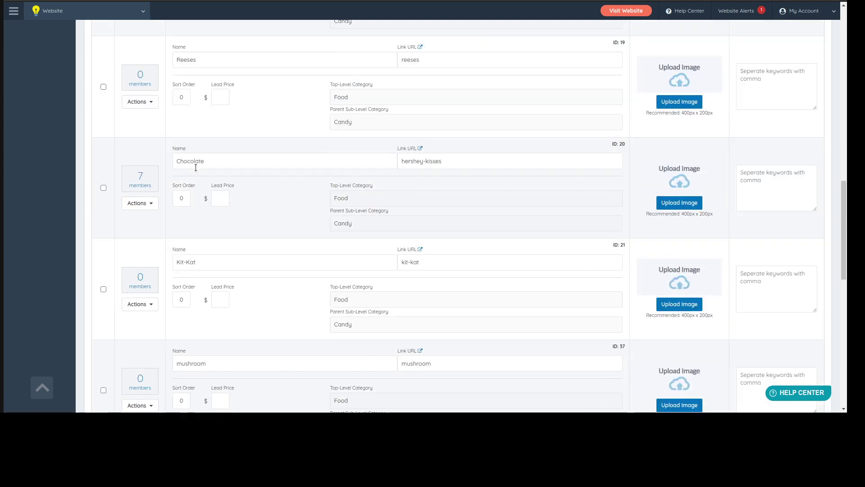
Switch to the memberImportFull.csv spreadsheet in LibreOffice Calc and point out the services cells containing Chocolate in rows 2 to 7
{"action": "left_click", "coordinate": [4, 328]}
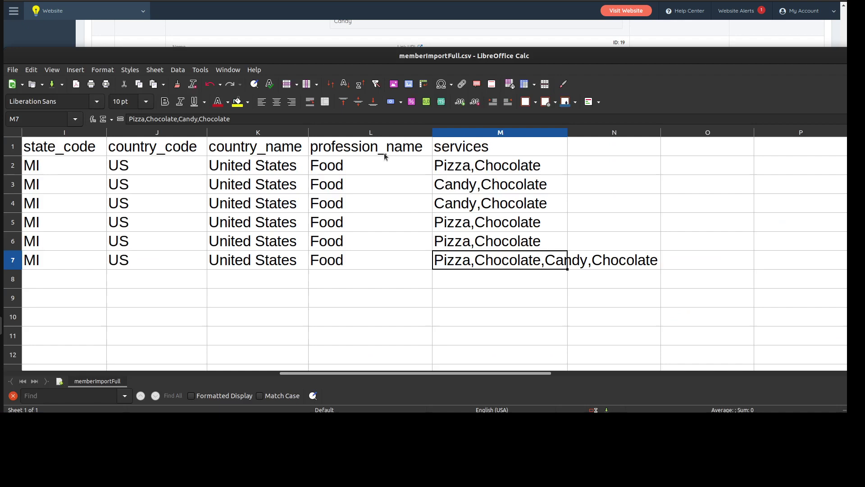
{"action": "left_click", "coordinate": [501, 173]}
{"action": "left_click", "coordinate": [499, 191]}
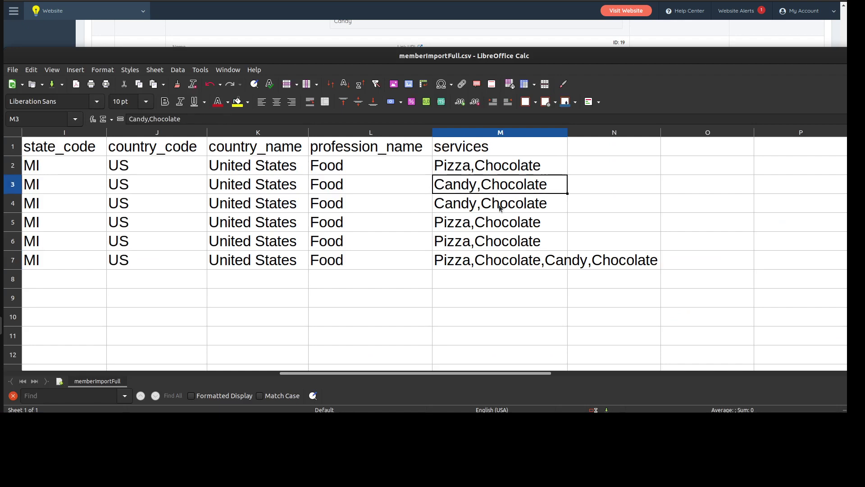
{"action": "left_click", "coordinate": [499, 207]}
{"action": "left_click", "coordinate": [498, 225]}
{"action": "left_click", "coordinate": [498, 249]}
{"action": "left_click", "coordinate": [499, 264]}
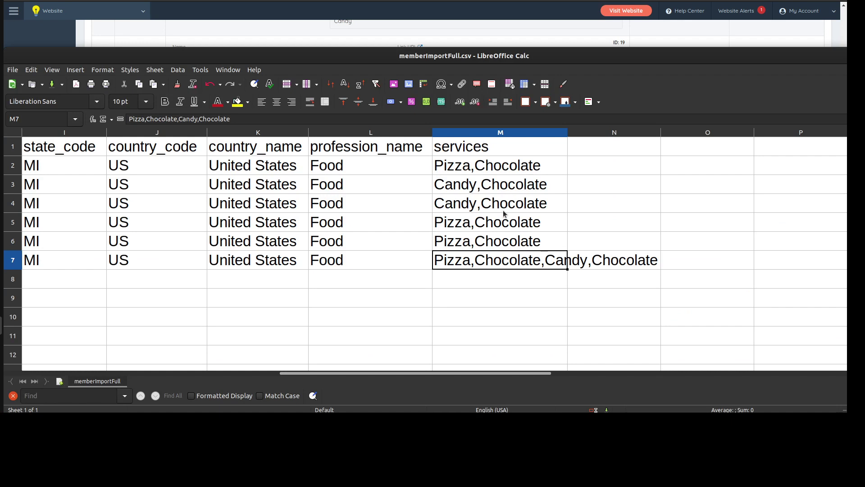
Point out the services column header, and highlight Chocolate and Candy separately within the row 3 services cell
{"action": "left_click", "coordinate": [515, 150]}
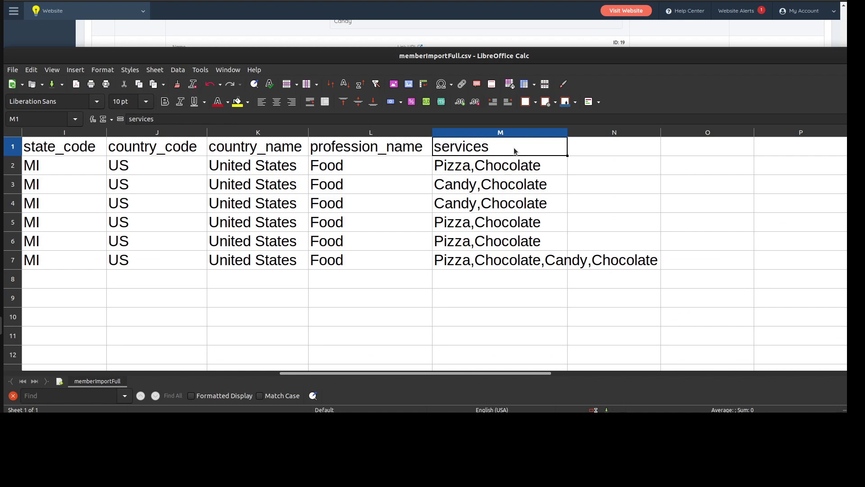
{"action": "left_click", "coordinate": [504, 174]}
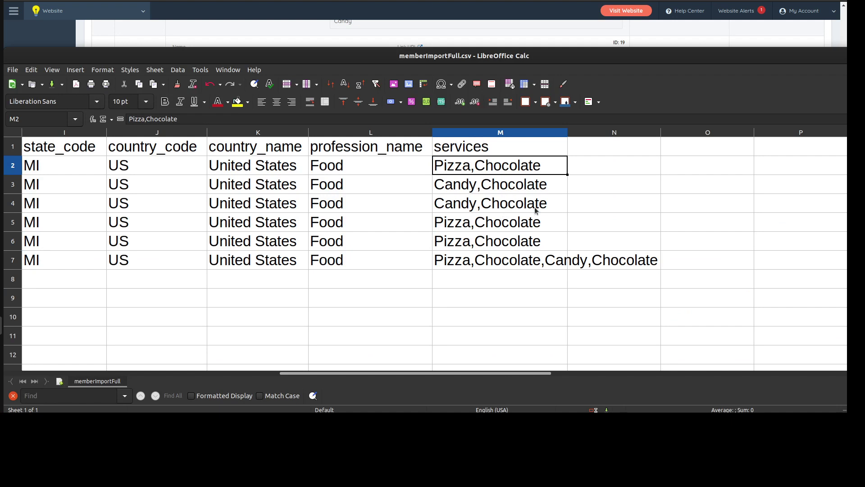
{"action": "left_click", "coordinate": [496, 185]}
{"action": "double_click", "coordinate": [481, 183]}
{"action": "left_click_drag", "start_coordinate": [481, 183], "coordinate": [548, 184]}
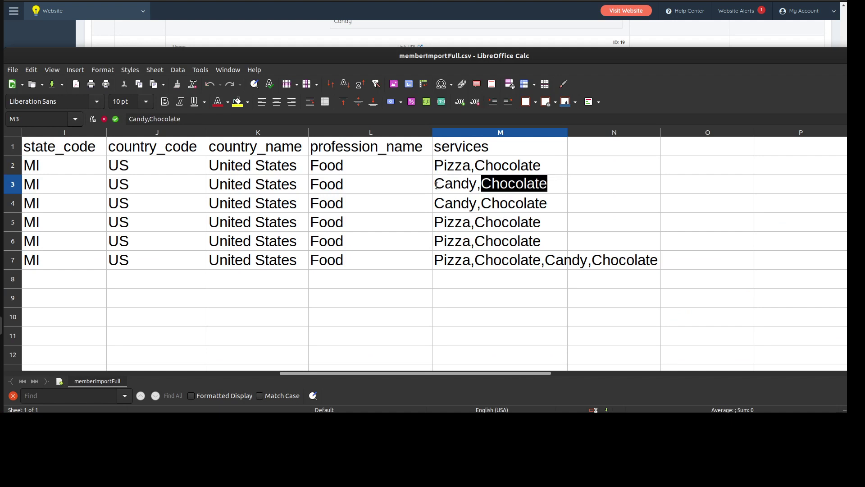
{"action": "left_click_drag", "start_coordinate": [434, 184], "coordinate": [477, 182]}
{"action": "left_click", "coordinate": [499, 208]}
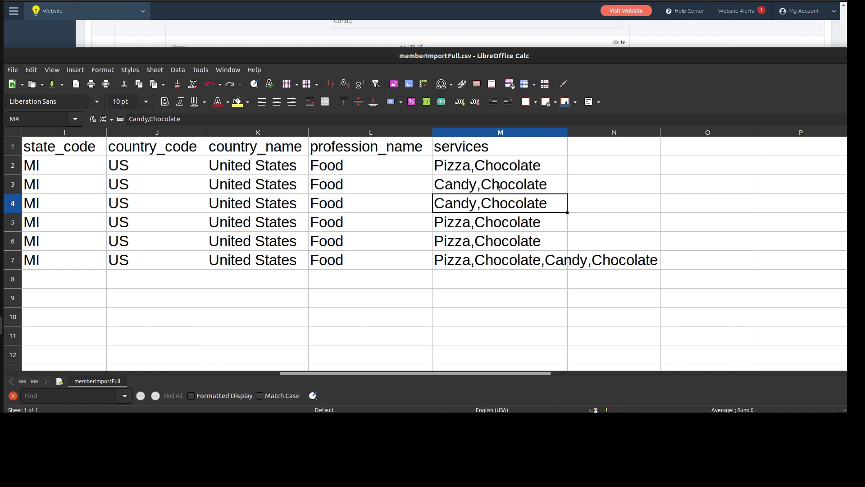
Highlight Pizza and Chocolate separately within the row 2 services cell, leaving its text unchanged
{"action": "double_click", "coordinate": [449, 165]}
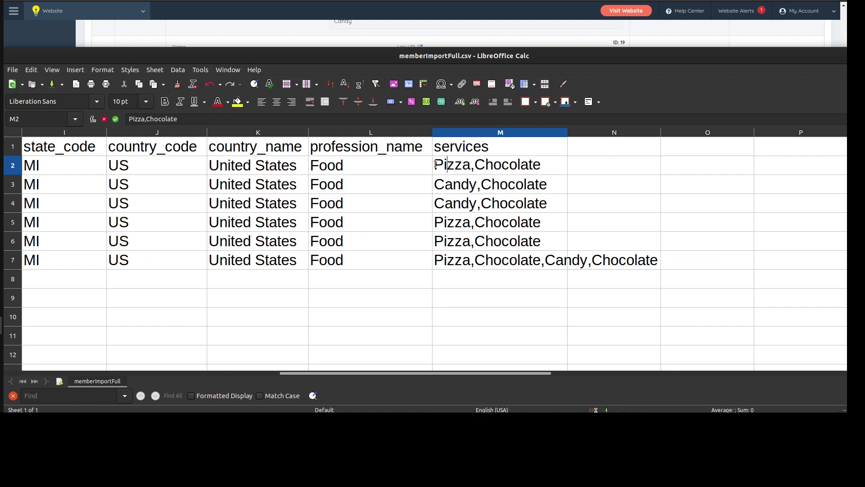
{"action": "left_click_drag", "start_coordinate": [434, 165], "coordinate": [471, 164]}
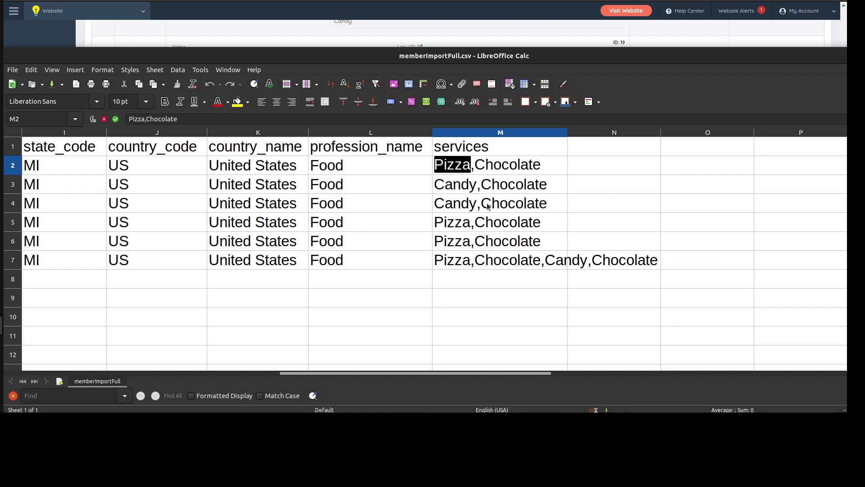
{"action": "left_click", "coordinate": [472, 165]}
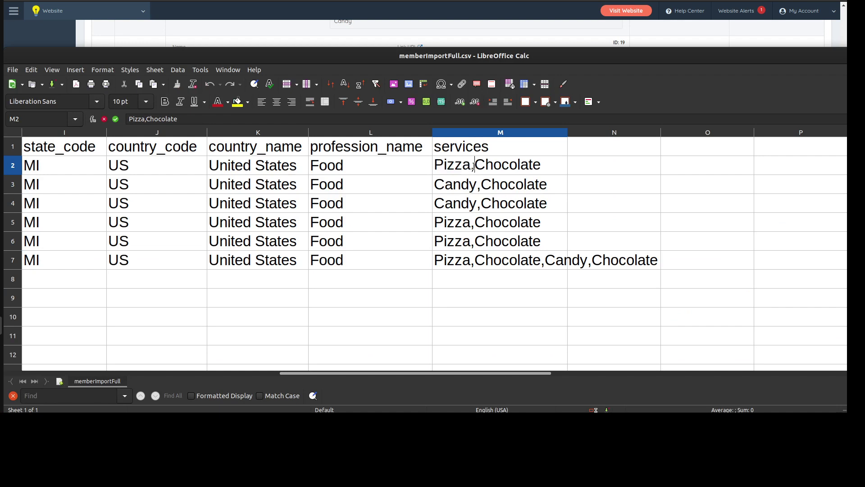
{"action": "left_click_drag", "start_coordinate": [473, 164], "coordinate": [543, 205]}
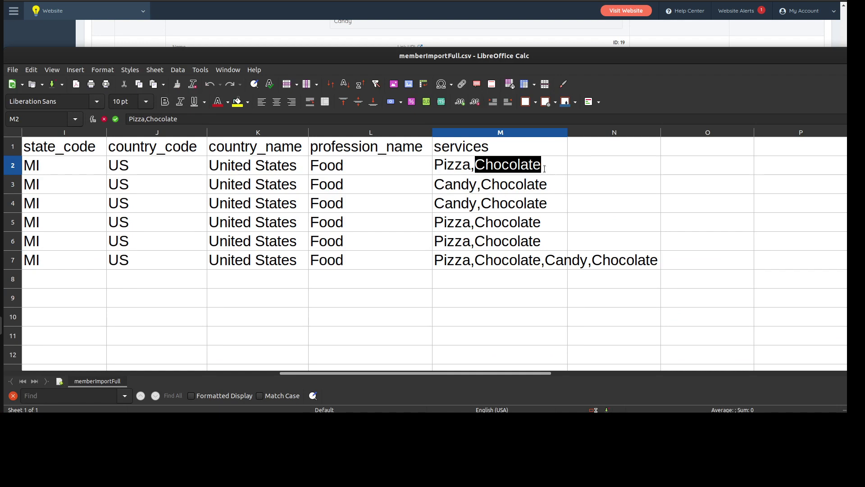
{"action": "left_click", "coordinate": [556, 183]}
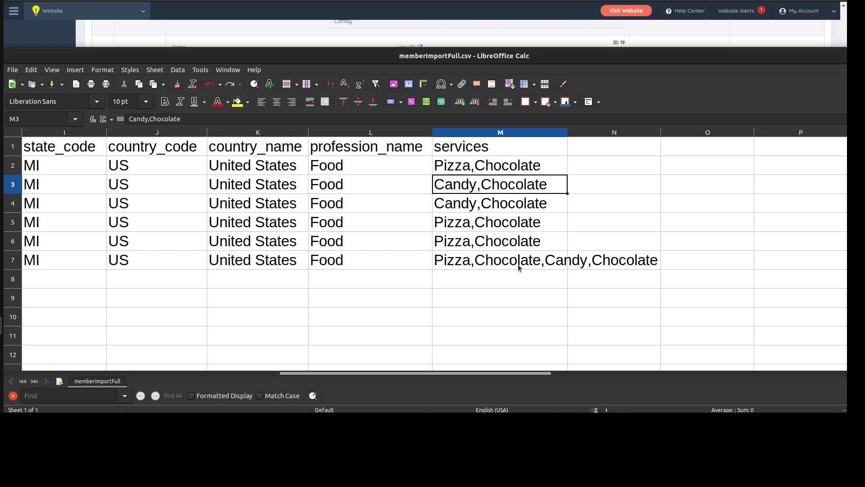
Switch to the website admin and review the Food categories at the Sub Level of Member Categories
{"action": "left_click", "coordinate": [269, 28]}
{"action": "scroll", "coordinate": [262, 252], "scroll_direction": "up", "scroll_amount": 10}
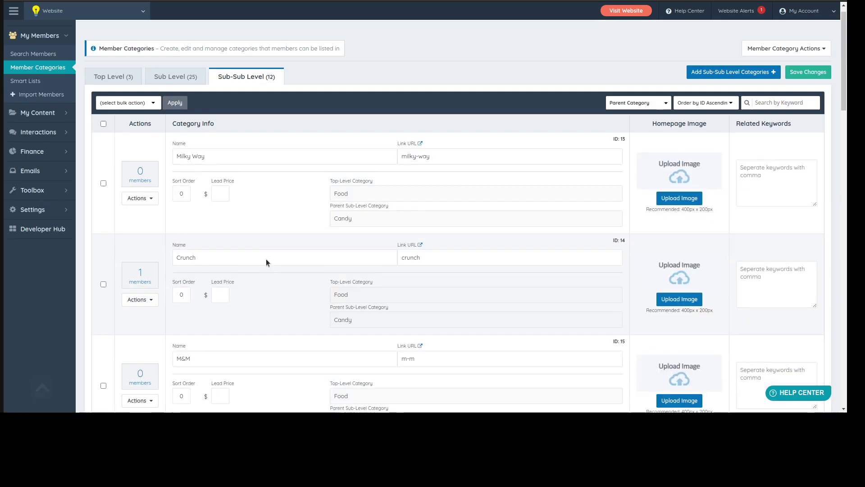
{"action": "left_click", "coordinate": [176, 90]}
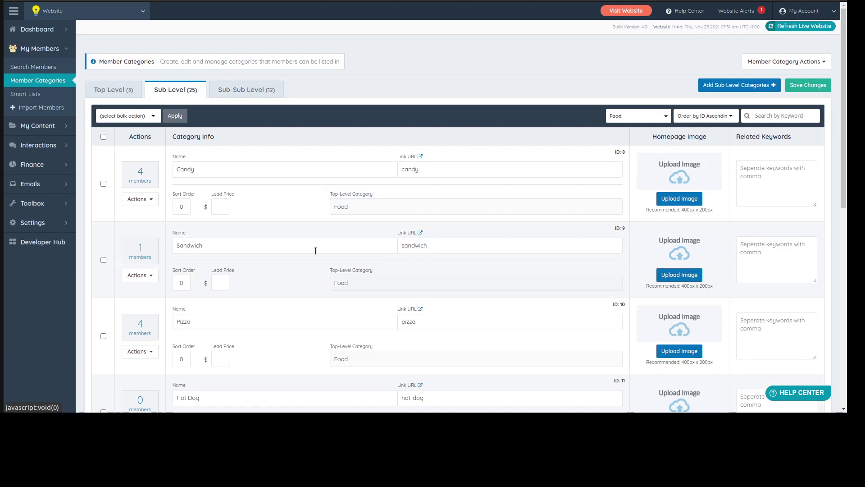
{"action": "scroll", "coordinate": [316, 250], "scroll_direction": "down", "scroll_amount": 3}
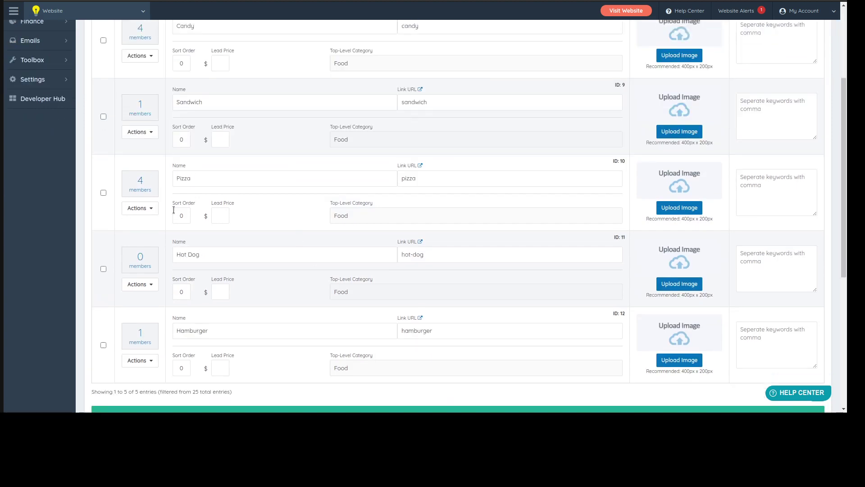
{"action": "scroll", "coordinate": [145, 192], "scroll_direction": "up", "scroll_amount": 3}
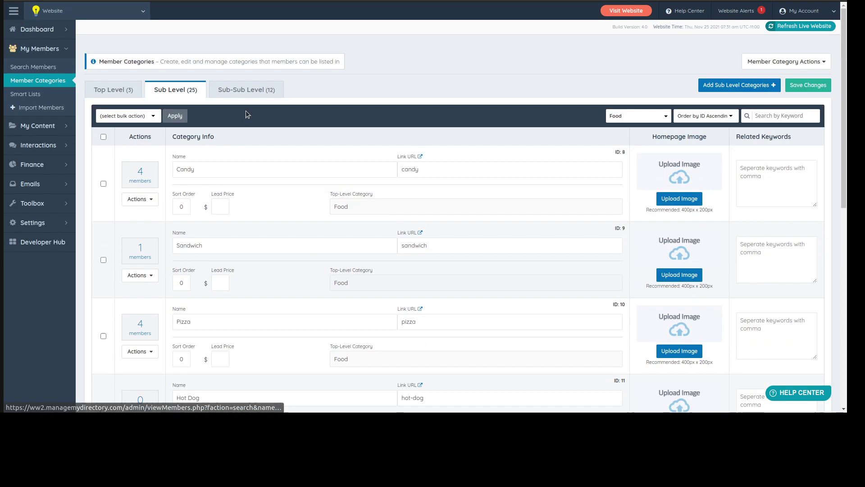
Filter the Sub-Sub Level categories by the Pizza parent category and review the listed entries
{"action": "left_click", "coordinate": [247, 91]}
{"action": "left_click", "coordinate": [638, 117]}
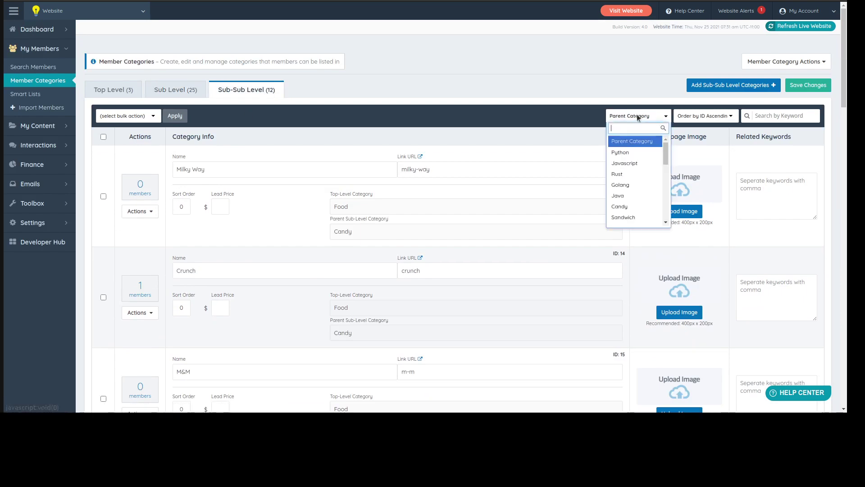
{"action": "scroll", "coordinate": [637, 174], "scroll_direction": "down", "scroll_amount": 5}
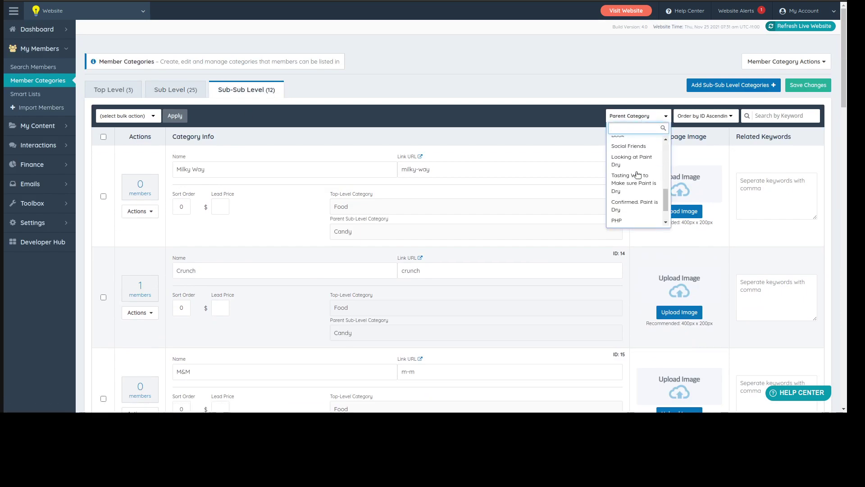
{"action": "scroll", "coordinate": [637, 175], "scroll_direction": "up", "scroll_amount": 3}
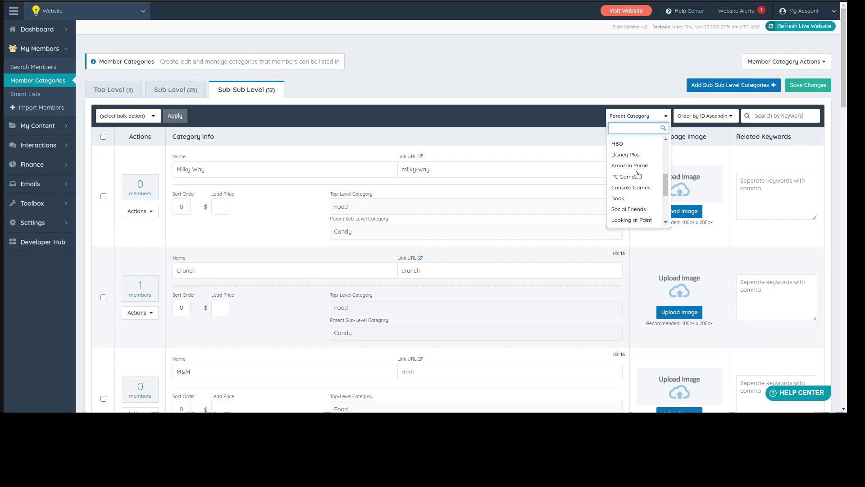
{"action": "scroll", "coordinate": [636, 183], "scroll_direction": "up", "scroll_amount": 3}
{"action": "left_click", "coordinate": [636, 186]}
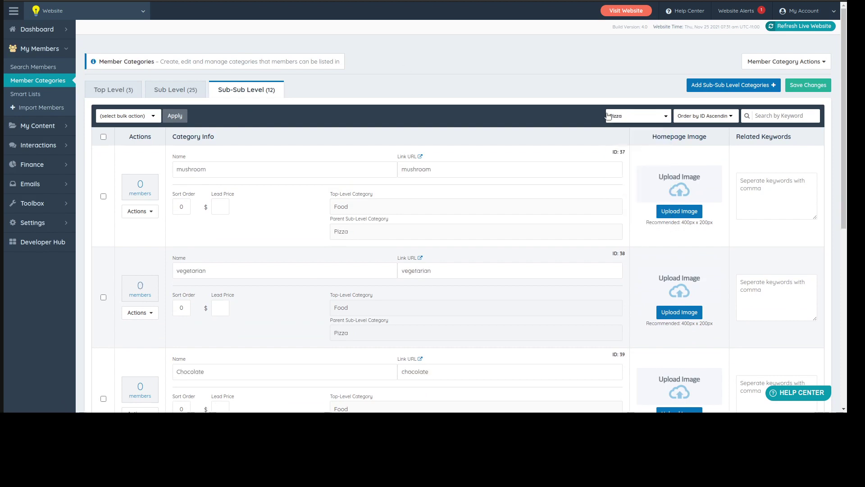
{"action": "scroll", "coordinate": [322, 107], "scroll_direction": "down", "scroll_amount": 5}
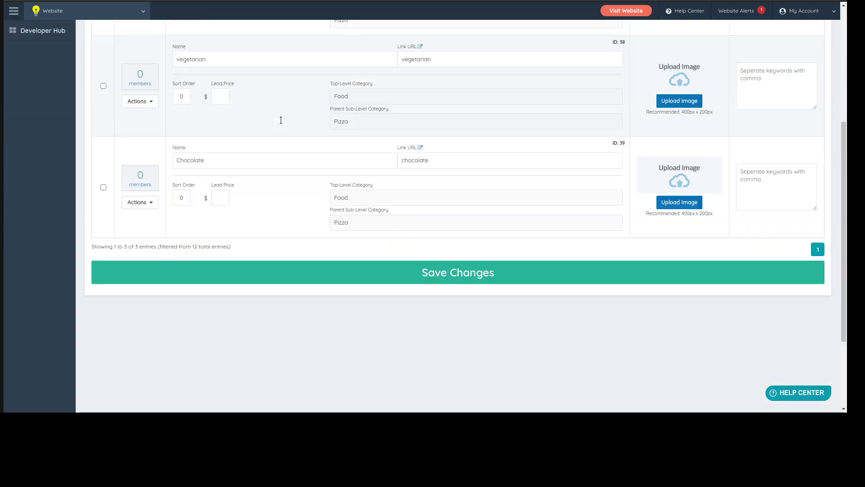
{"action": "scroll", "coordinate": [280, 120], "scroll_direction": "up", "scroll_amount": 3}
{"action": "left_click", "coordinate": [139, 241]}
{"action": "left_click", "coordinate": [125, 379]}
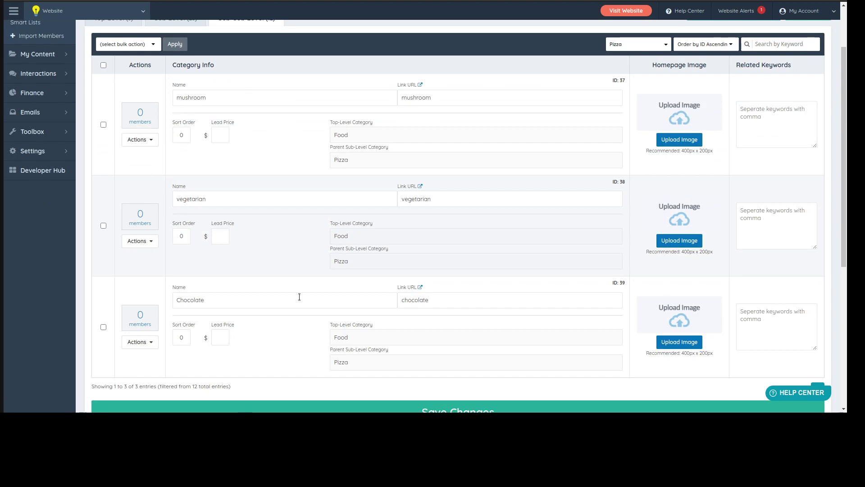
Switch to the memberImportFull.csv spreadsheet and highlight Chocolate in the services value of cell M2 for inspection
{"action": "left_click", "coordinate": [1, 325]}
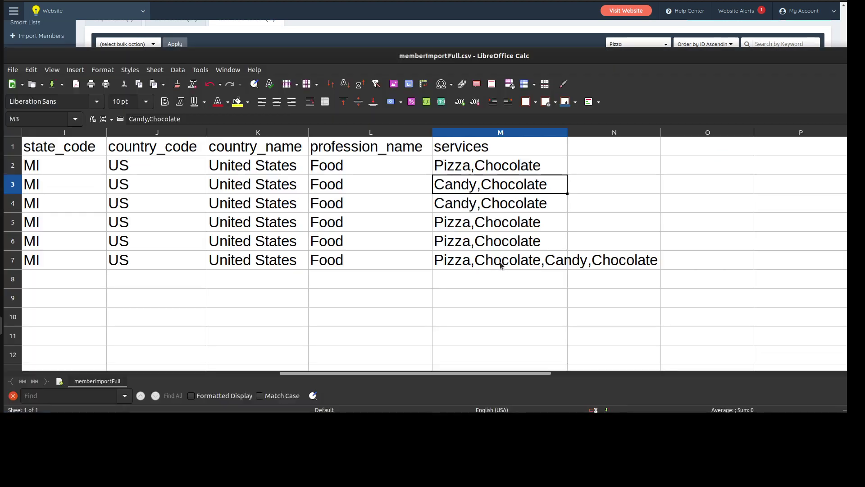
{"action": "left_click", "coordinate": [459, 165]}
{"action": "double_click", "coordinate": [492, 165]}
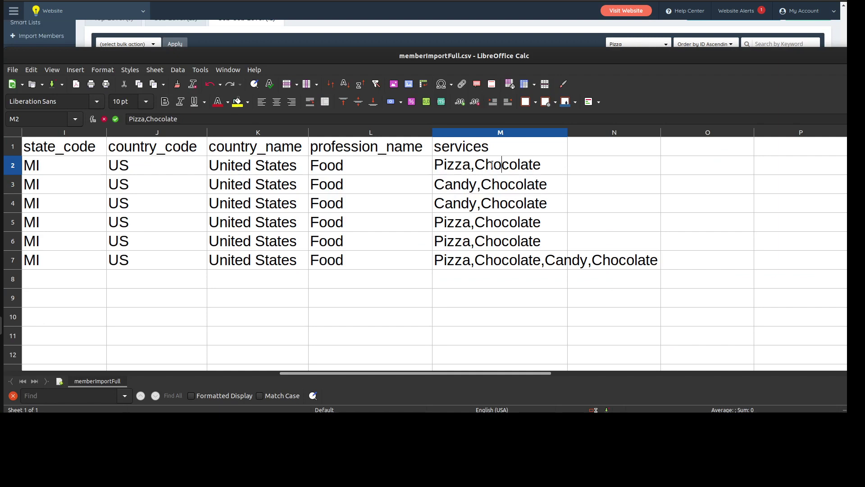
{"action": "left_click_drag", "start_coordinate": [473, 166], "coordinate": [546, 164]}
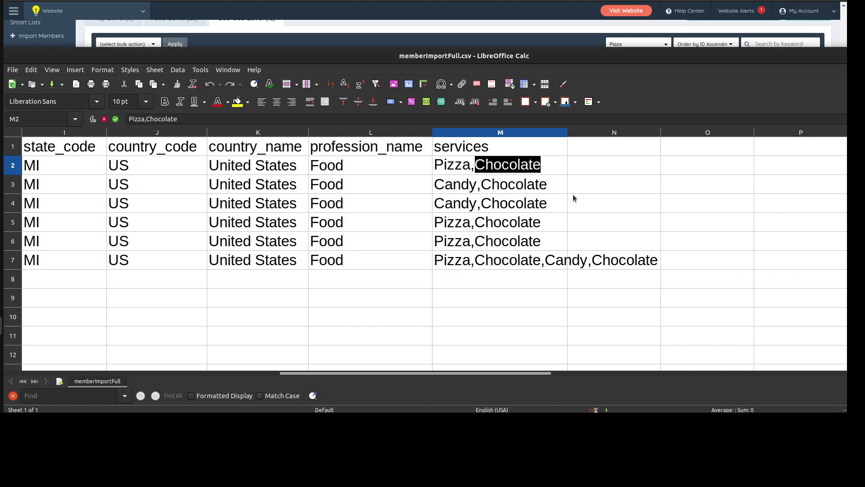
{"action": "left_click", "coordinate": [613, 201]}
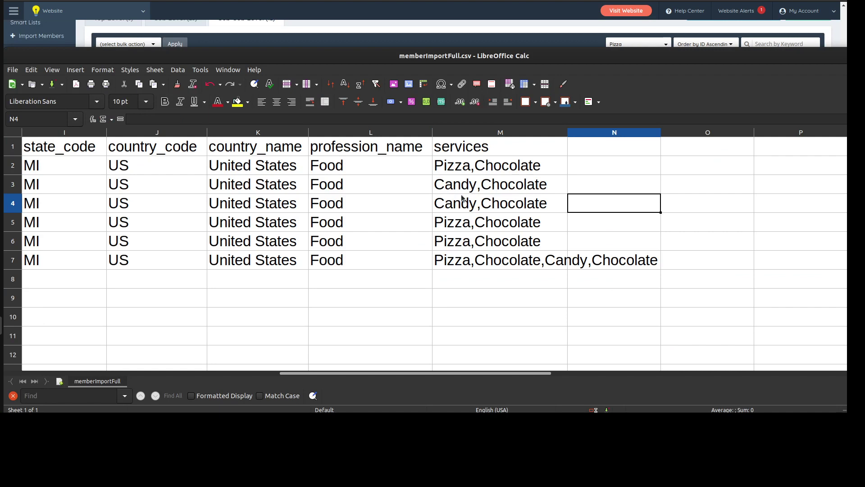
{"action": "left_click", "coordinate": [489, 173]}
{"action": "double_click", "coordinate": [489, 173]}
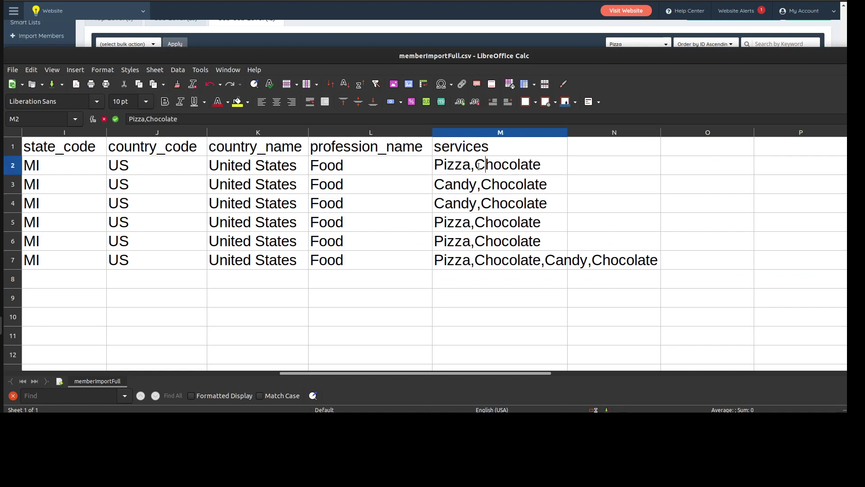
{"action": "left_click_drag", "start_coordinate": [476, 166], "coordinate": [542, 169]}
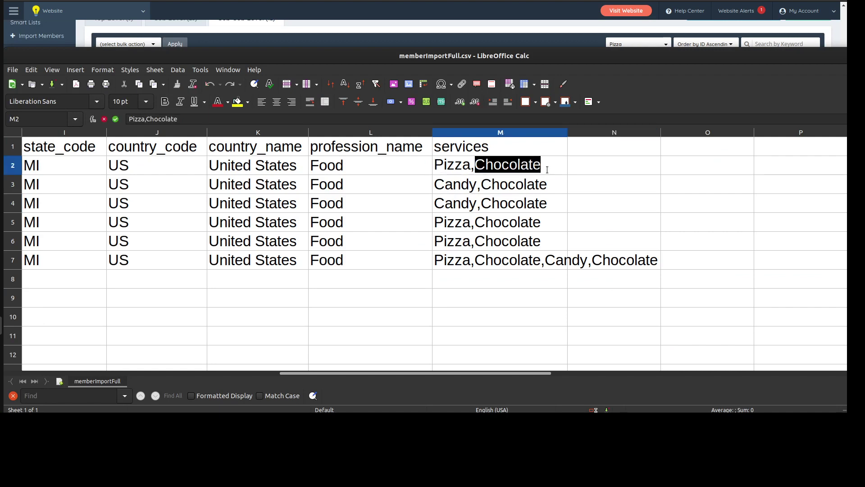
{"action": "left_click", "coordinate": [430, 225]}
Switch back to the website admin and reload the full Search Members list
{"action": "key", "text": "alt+Tab"}
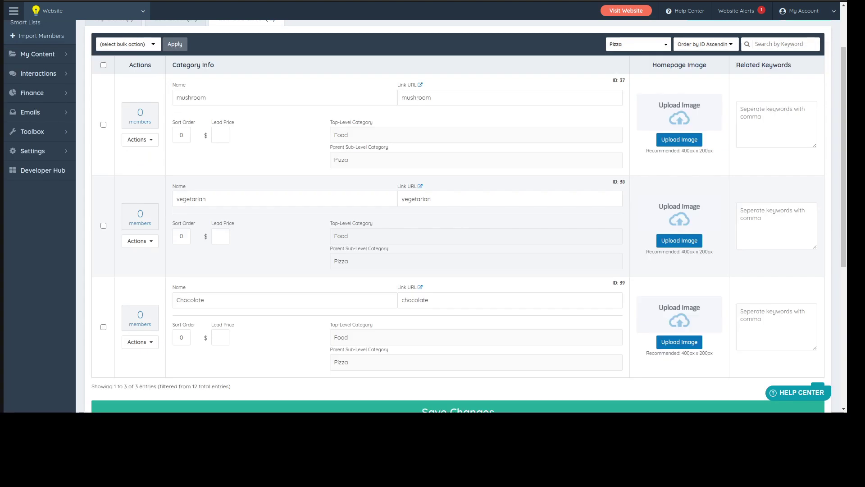
{"action": "scroll", "coordinate": [40, 108], "scroll_direction": "up", "scroll_amount": 2}
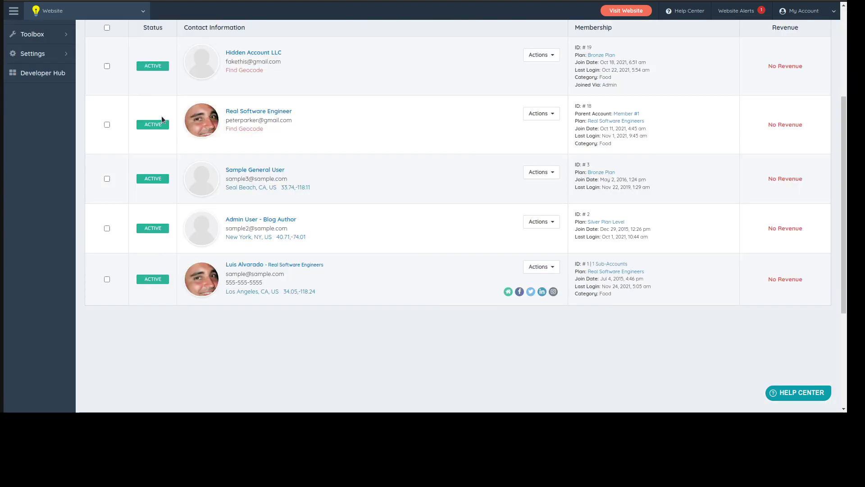
{"action": "scroll", "coordinate": [124, 129], "scroll_direction": "up", "scroll_amount": 4}
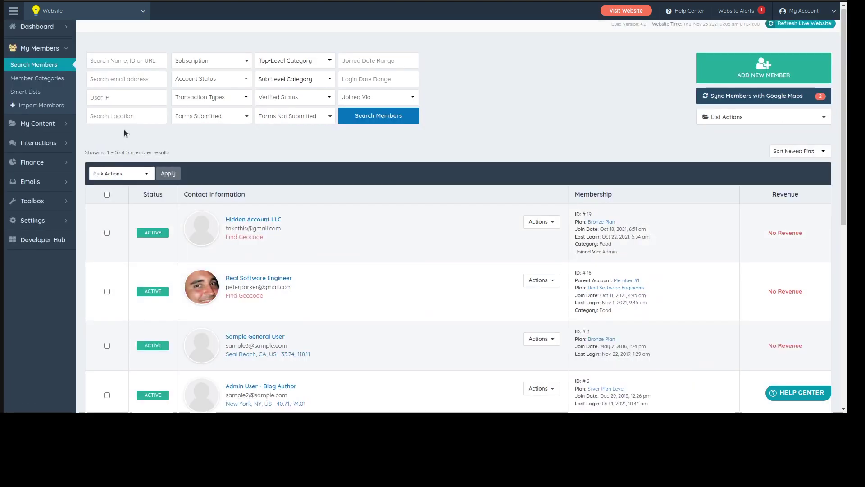
{"action": "left_click", "coordinate": [38, 64]}
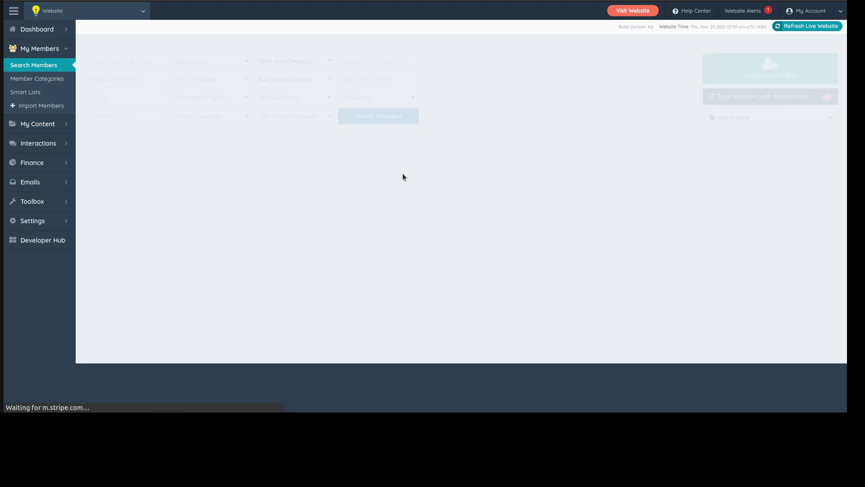
Delete the six imported Silver Plan Level members with a bulk action and confirm the deletion
{"action": "scroll", "coordinate": [138, 137], "scroll_direction": "down", "scroll_amount": 3}
{"action": "left_click", "coordinate": [107, 110]}
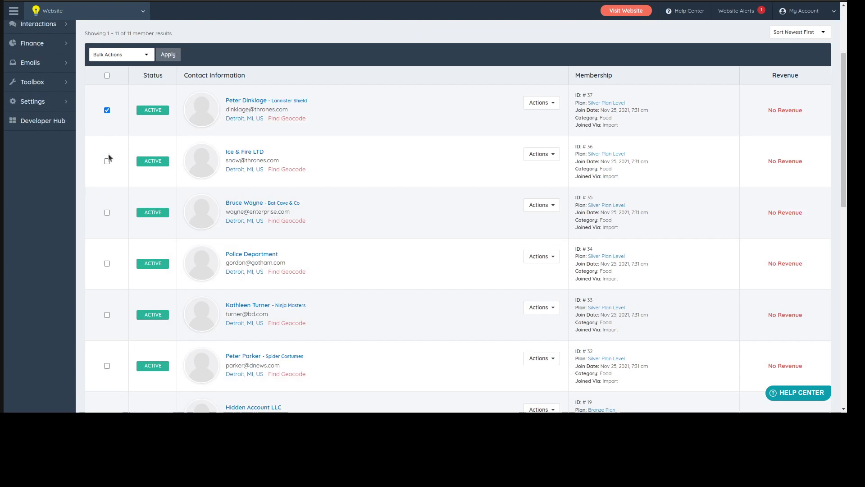
{"action": "left_click", "coordinate": [107, 161]}
{"action": "left_click", "coordinate": [107, 213]}
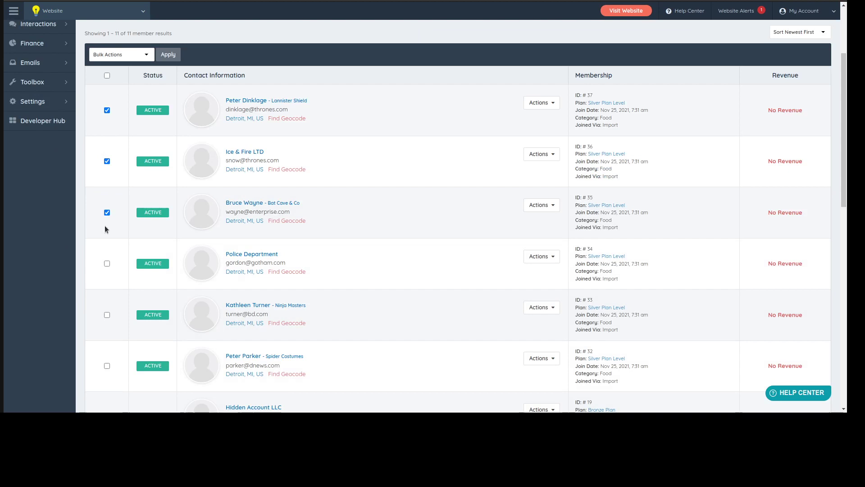
{"action": "left_click", "coordinate": [107, 263]}
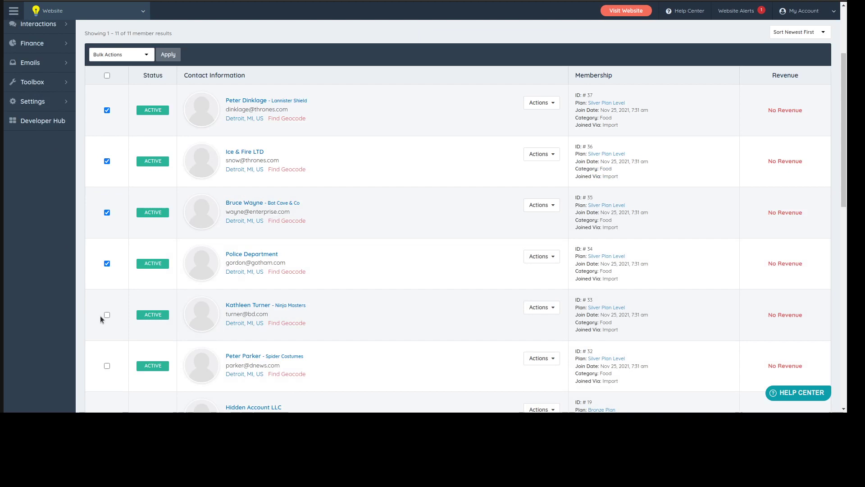
{"action": "left_click", "coordinate": [108, 366]}
{"action": "scroll", "coordinate": [108, 315], "scroll_direction": "down", "scroll_amount": 3}
{"action": "scroll", "coordinate": [131, 226], "scroll_direction": "up", "scroll_amount": 4}
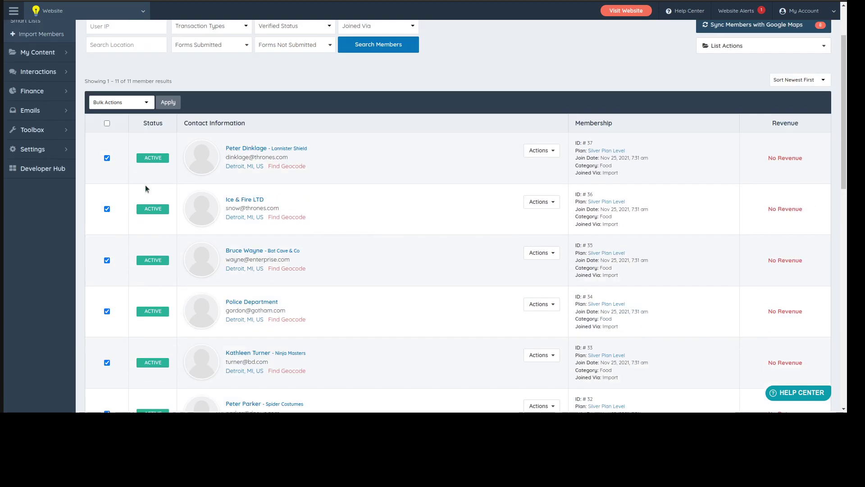
{"action": "left_click", "coordinate": [126, 103]}
{"action": "left_click", "coordinate": [112, 153]}
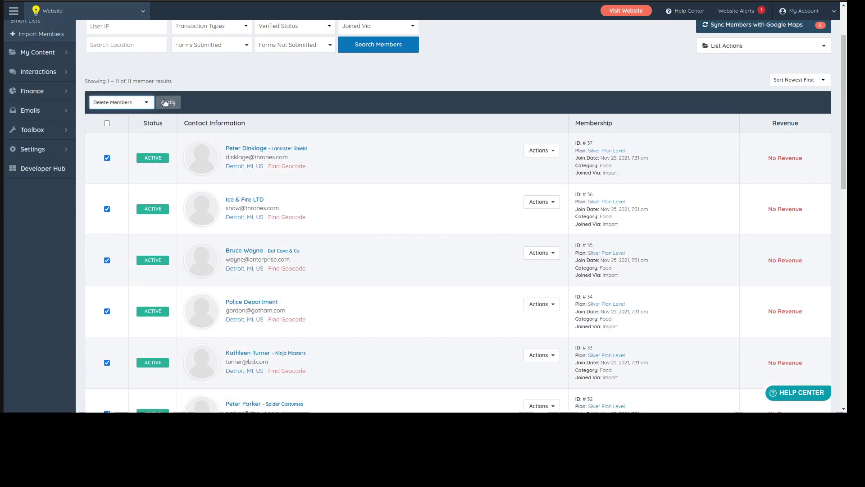
{"action": "left_click", "coordinate": [168, 103]}
{"action": "left_click", "coordinate": [428, 143]}
{"action": "left_click", "coordinate": [425, 139]}
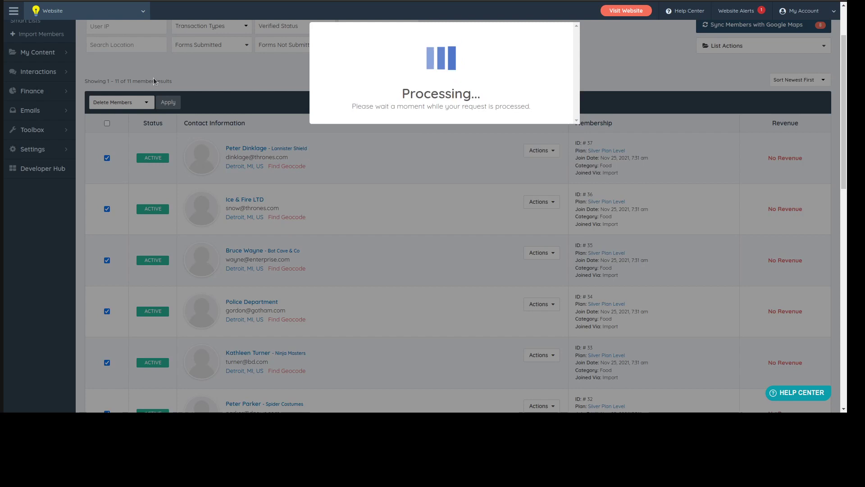
Switch to the memberImportFull.csv spreadsheet and examine the services entry in cell M2 without changing it
{"action": "left_click", "coordinate": [1, 325]}
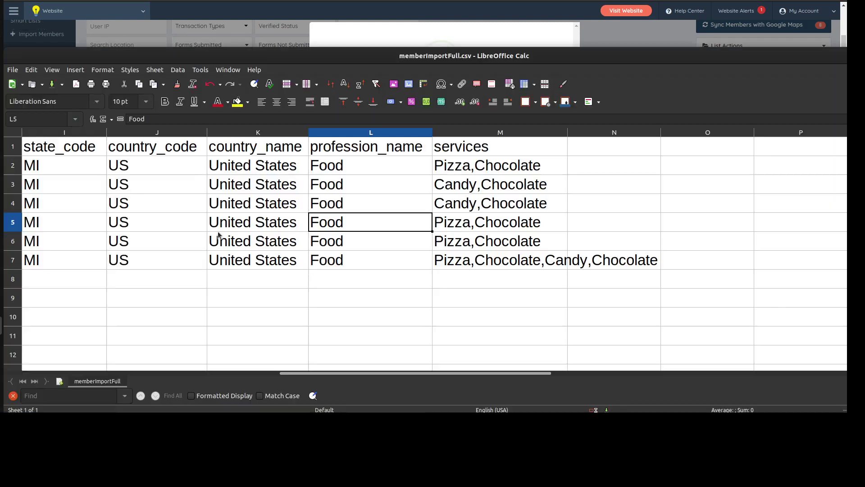
{"action": "left_click", "coordinate": [474, 168]}
{"action": "double_click", "coordinate": [551, 169]}
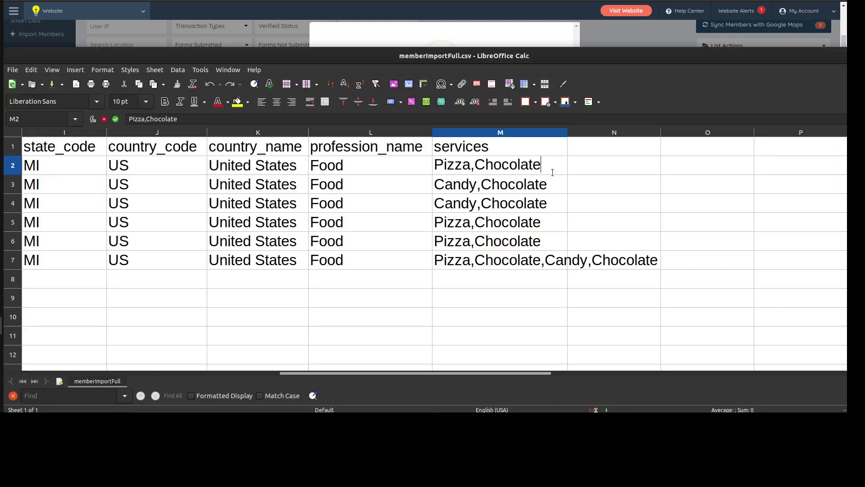
{"action": "left_click", "coordinate": [567, 207]}
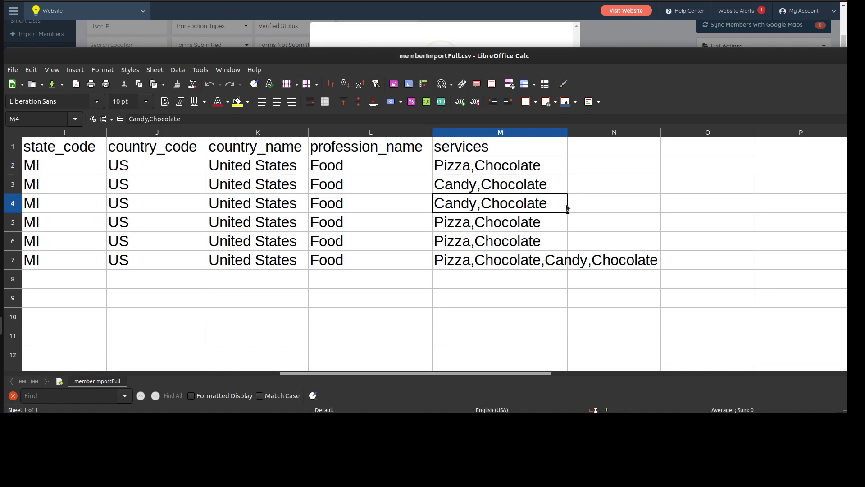
{"action": "double_click", "coordinate": [553, 168]}
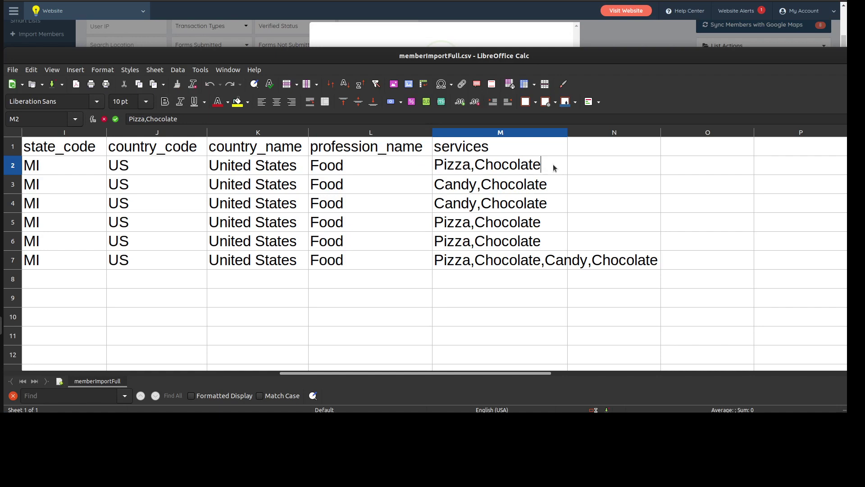
{"action": "left_click", "coordinate": [537, 234]}
Dismiss the deletion notice in the website admin and rename the Chocolate sub-sub category under Pizza as Chocolate Pizza
{"action": "left_click", "coordinate": [374, 28]}
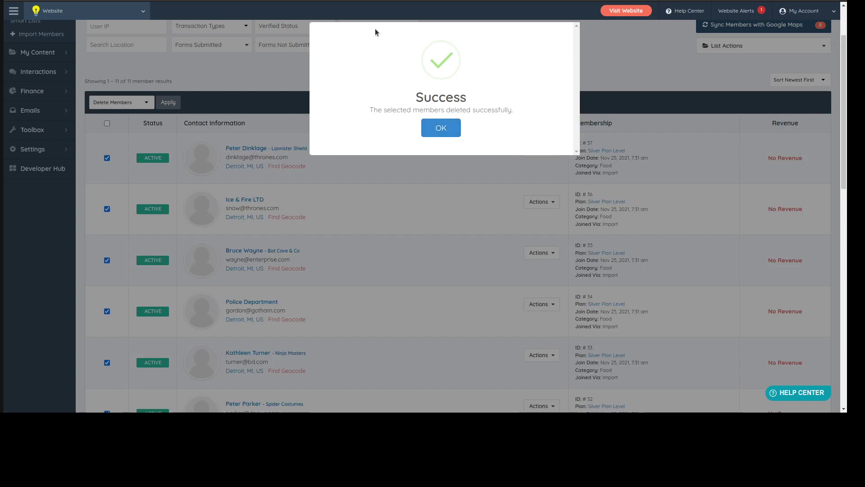
{"action": "left_click", "coordinate": [441, 129]}
{"action": "left_click", "coordinate": [38, 80]}
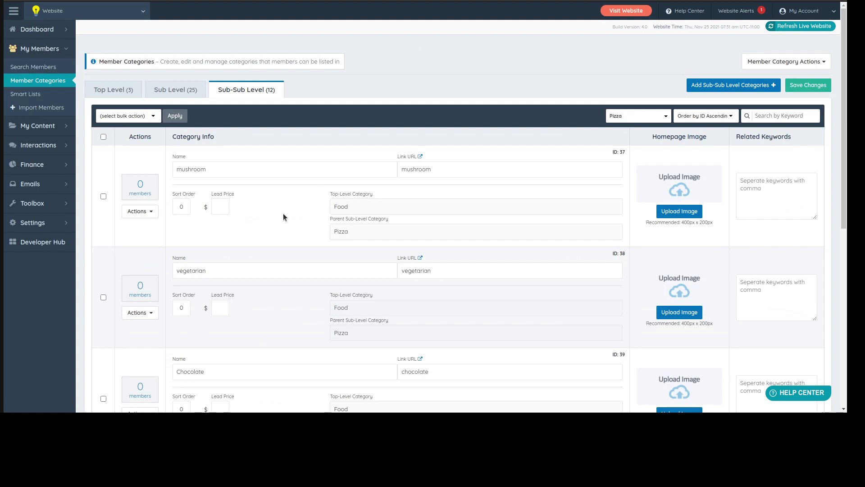
{"action": "scroll", "coordinate": [283, 216], "scroll_direction": "down", "scroll_amount": 4}
{"action": "left_click", "coordinate": [232, 206]}
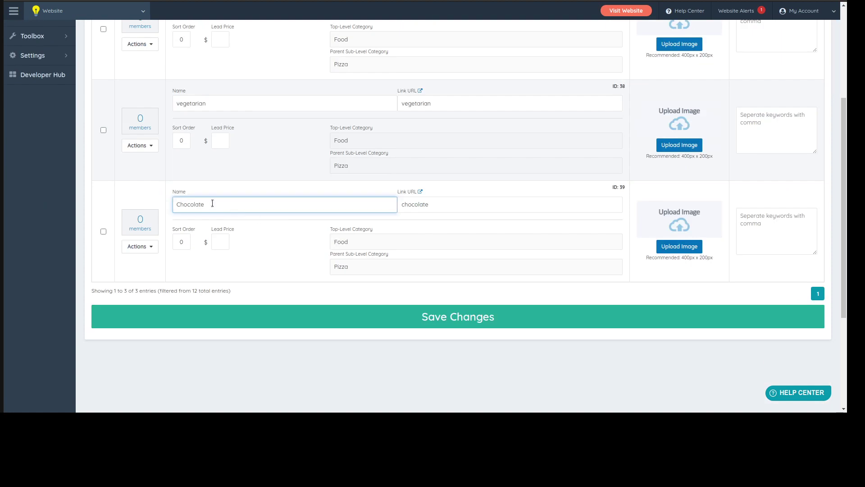
{"action": "double_click", "coordinate": [206, 205]}
{"action": "left_click", "coordinate": [240, 207]}
Clear the Pizza filter from the Sub-Sub Level list by resetting it to Parent Category
{"action": "scroll", "coordinate": [240, 207], "scroll_direction": "up", "scroll_amount": 4}
{"action": "left_click", "coordinate": [618, 113]}
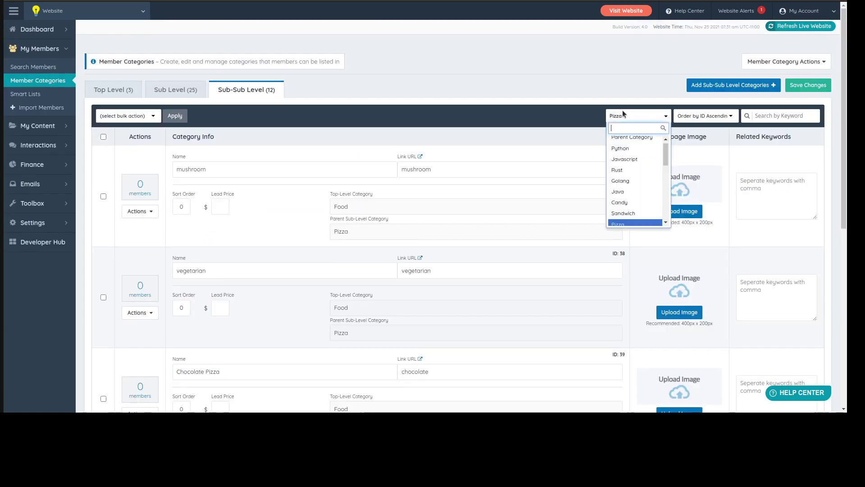
{"action": "left_click", "coordinate": [629, 140]}
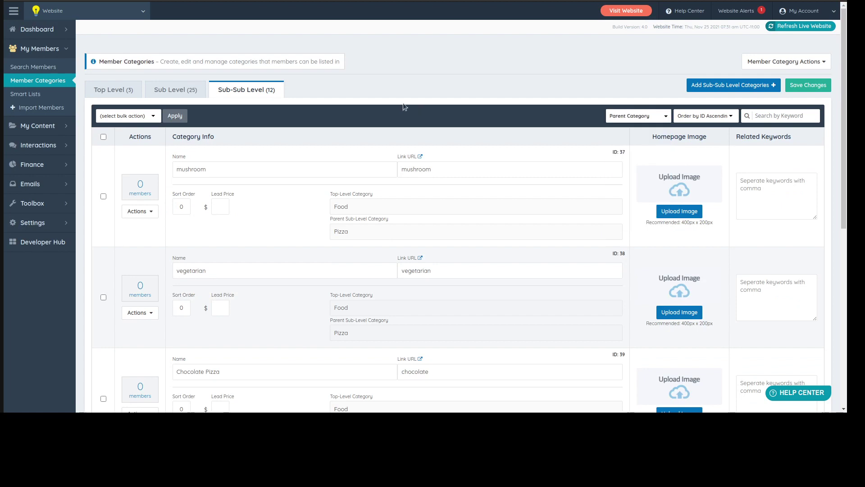
Rename the Chocolate sub-sub category under Candy as Chocolate Candy
{"action": "scroll", "coordinate": [276, 170], "scroll_direction": "down", "scroll_amount": 10}
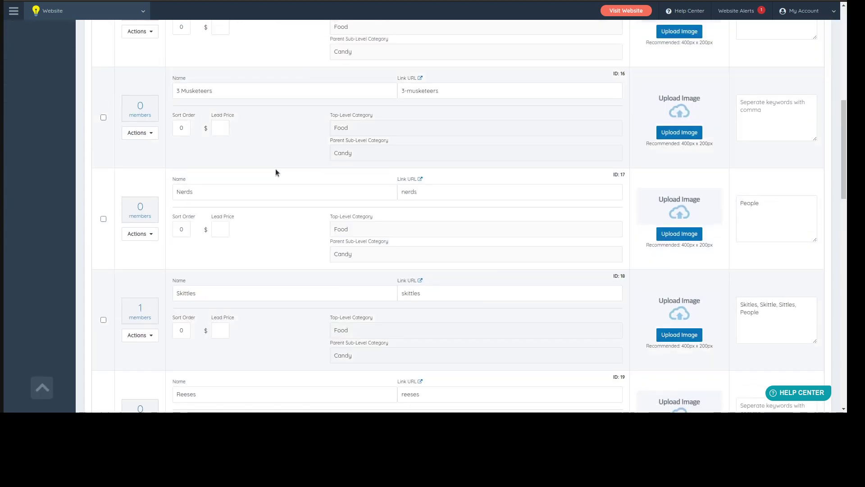
{"action": "scroll", "coordinate": [275, 172], "scroll_direction": "down", "scroll_amount": 7}
{"action": "left_click", "coordinate": [218, 185]}
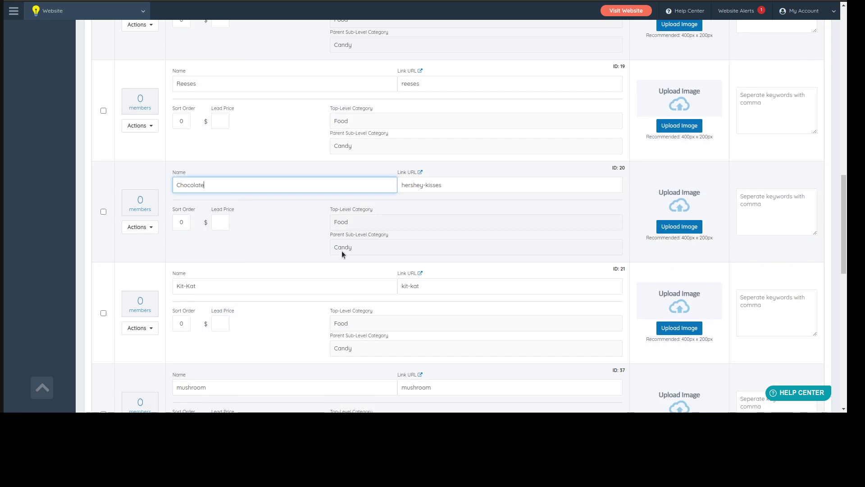
{"action": "type", "text": "Candy"}
Rename the Chocolate sub-sub category under Pizza as Chocolate Pizza and save the category changes
{"action": "scroll", "coordinate": [239, 197], "scroll_direction": "down", "scroll_amount": 10}
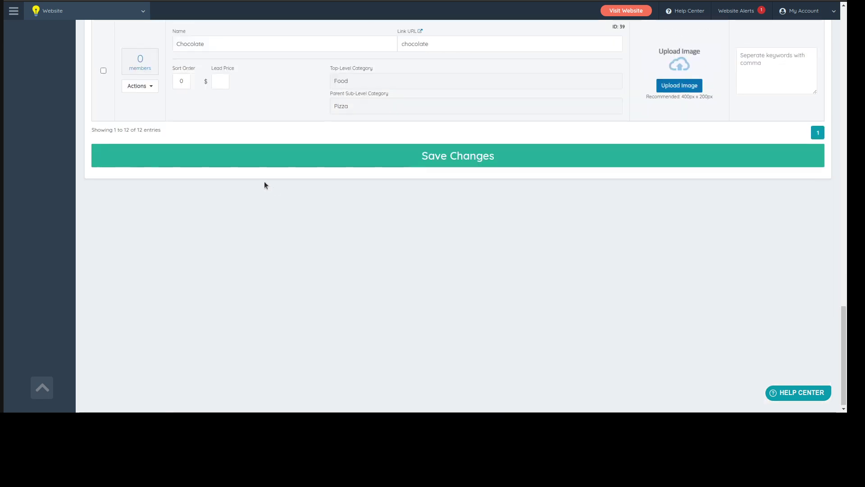
{"action": "scroll", "coordinate": [257, 175], "scroll_direction": "up", "scroll_amount": 2}
{"action": "left_click", "coordinate": [247, 165]}
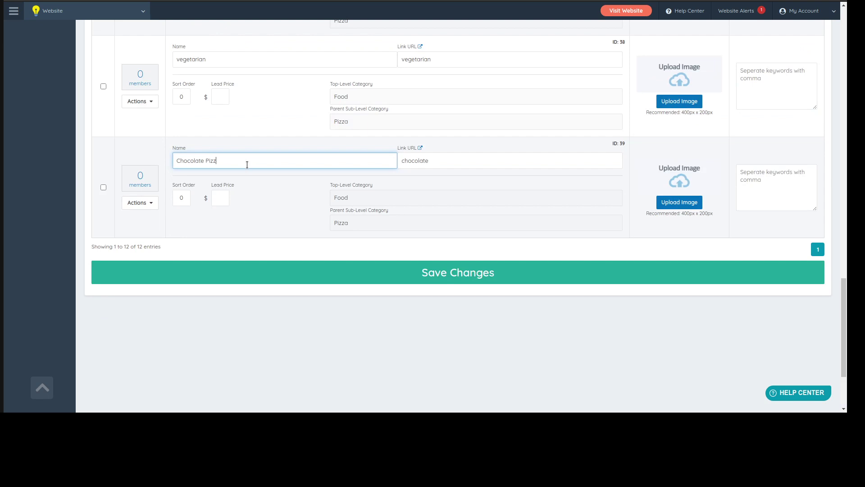
{"action": "left_click", "coordinate": [389, 271]}
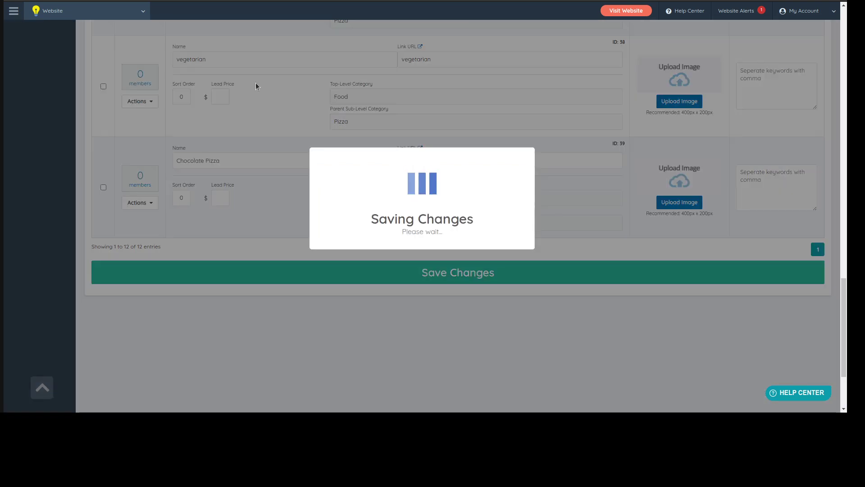
Switch to the memberImportFull.csv spreadsheet and change the services entry in cell M2 to Pizza,Chocolate Pizza
{"action": "left_click", "coordinate": [1, 324]}
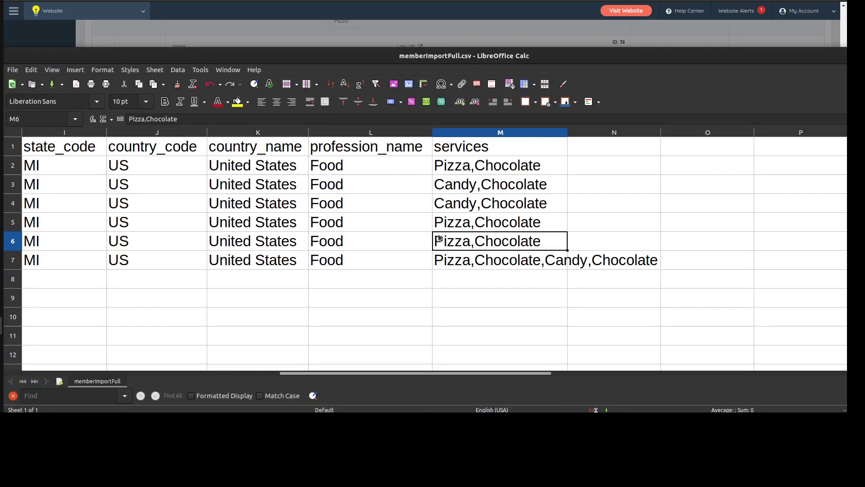
{"action": "left_click", "coordinate": [519, 166]}
{"action": "double_click", "coordinate": [519, 166]}
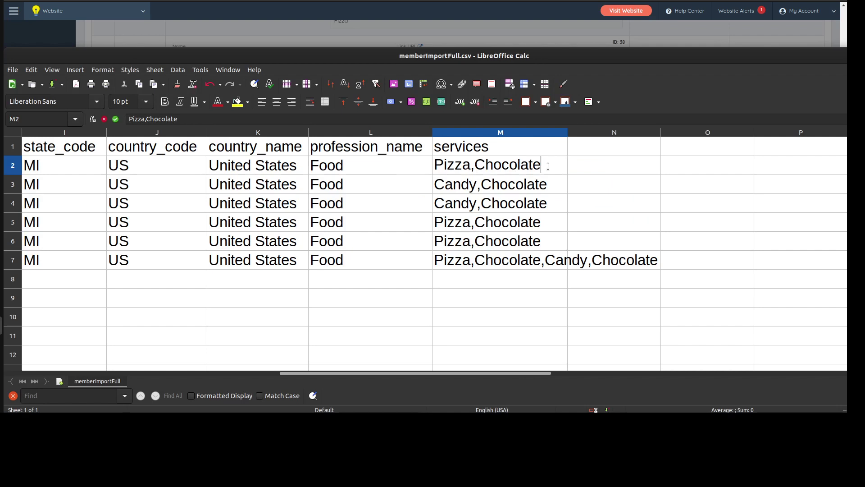
{"action": "type", "text": "Pizza"}
{"action": "key", "text": "Return"}
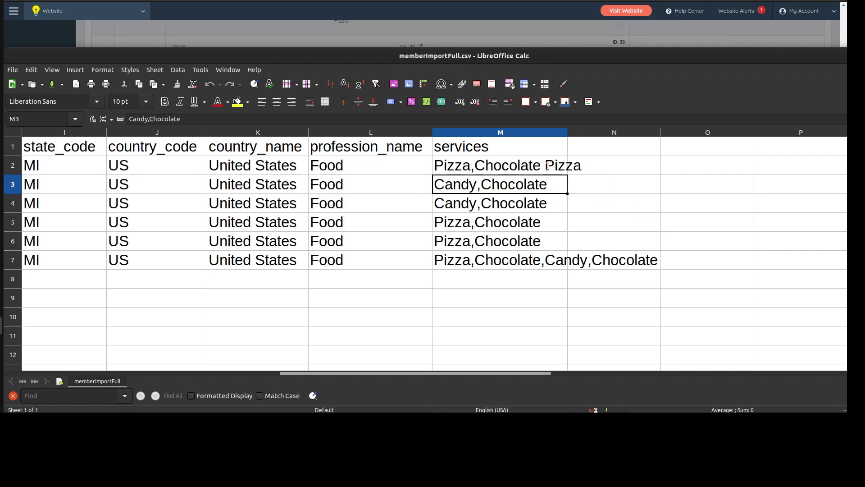
Change the services entries in cells M3 and M4 to Candy,Chocolate Candy
{"action": "key", "text": "F2"}
{"action": "type", "text": "Candy"}
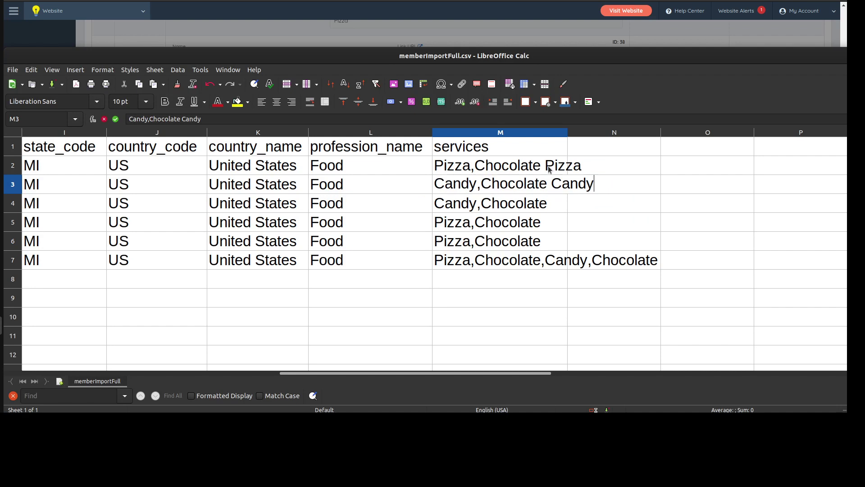
{"action": "key", "text": "Return"}
{"action": "key", "text": "F2"}
{"action": "type", "text": "Candy"}
{"action": "key", "text": "Return"}
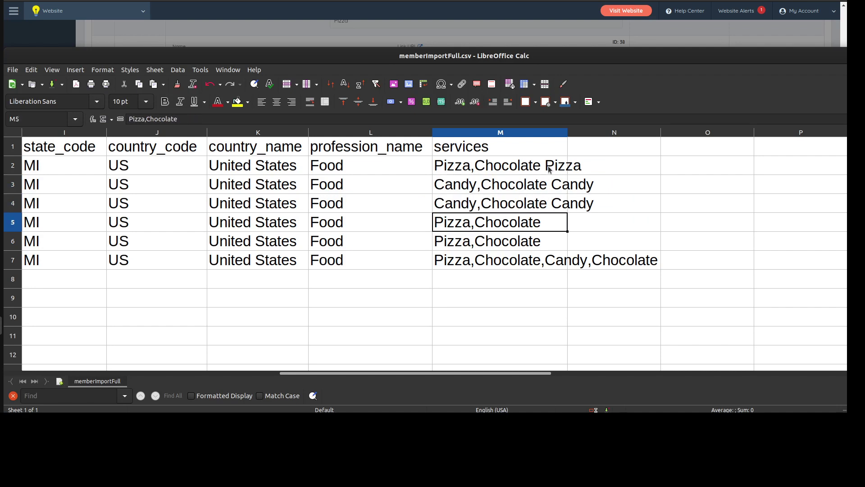
Change the services entry in cell M5 to Pizza,Chocolate Pizza
{"action": "key", "text": "Up"}
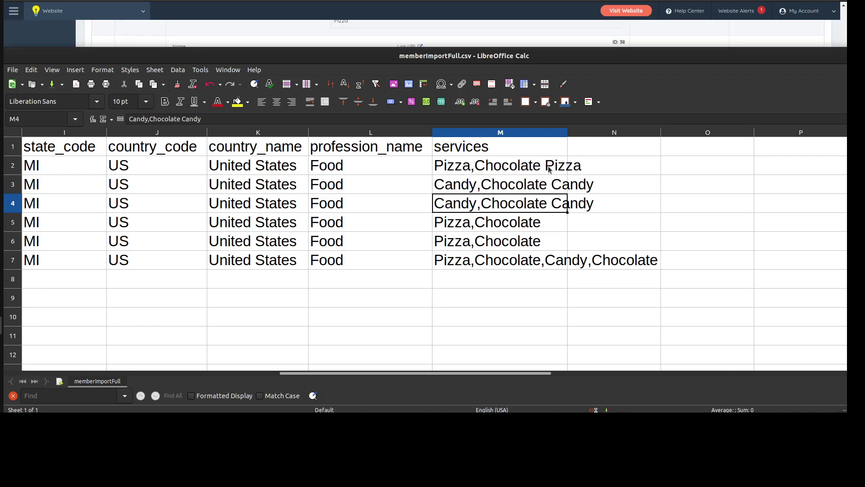
{"action": "key", "text": "Down"}
{"action": "key", "text": "F2"}
{"action": "type", "text": "P"}
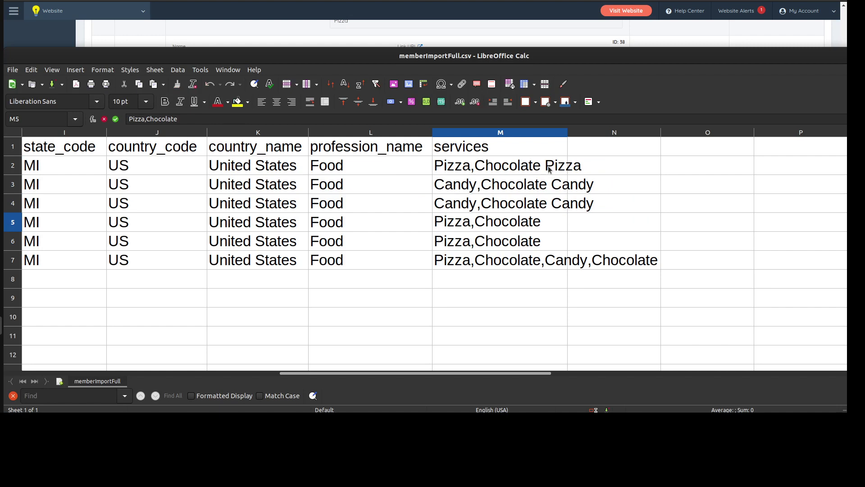
{"action": "type", "text": "izza"}
{"action": "key", "text": "Return"}
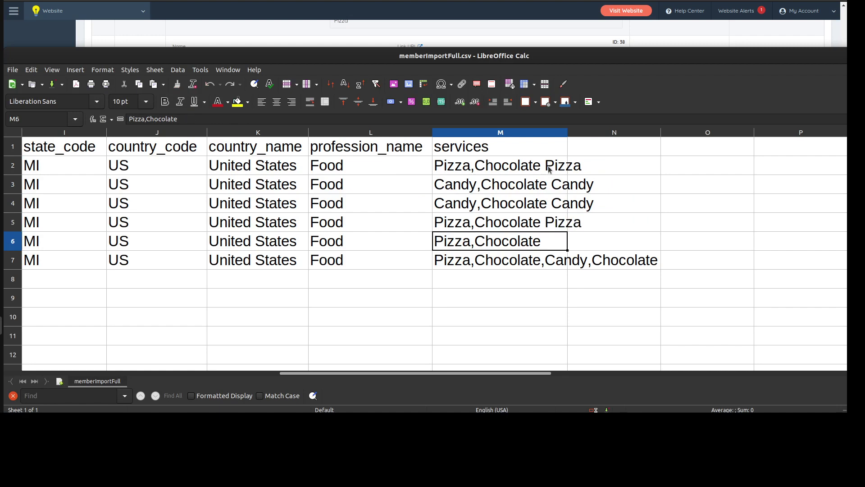
Change the services entry in cell M6 to Pizza,Chocolate Pizza
{"action": "key", "text": "Up"}
{"action": "key", "text": "Down"}
{"action": "key", "text": "F2"}
{"action": "type", "text": "{P"}
{"action": "key", "text": "BackSpace"}
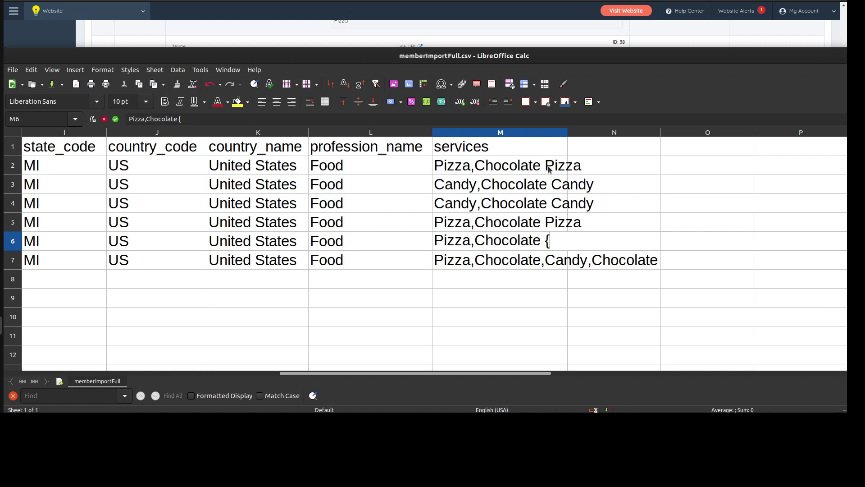
{"action": "type", "text": "Pizza"}
{"action": "key", "text": "Return"}
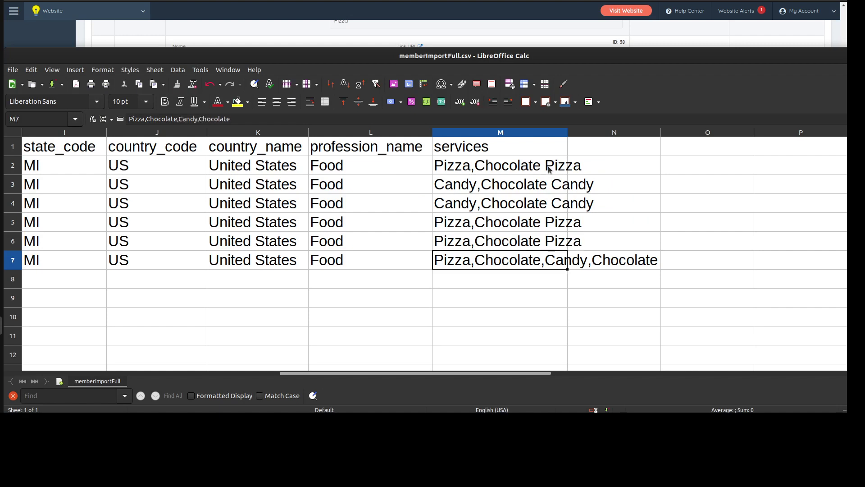
Extend the first Chocolate in the services entry of cell M7 to Chocolate Pizza
{"action": "key", "text": "F2"}
{"action": "key", "text": "Left"}
{"action": "key", "text": "Left"}
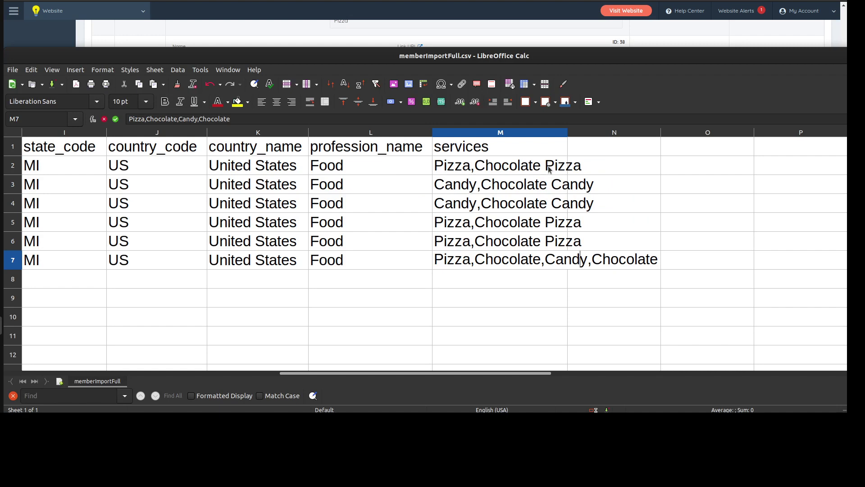
{"action": "key", "text": "Right"}
{"action": "key", "text": "Right"}
{"action": "key", "text": "Right"}
{"action": "type", "text": "Pizza"}
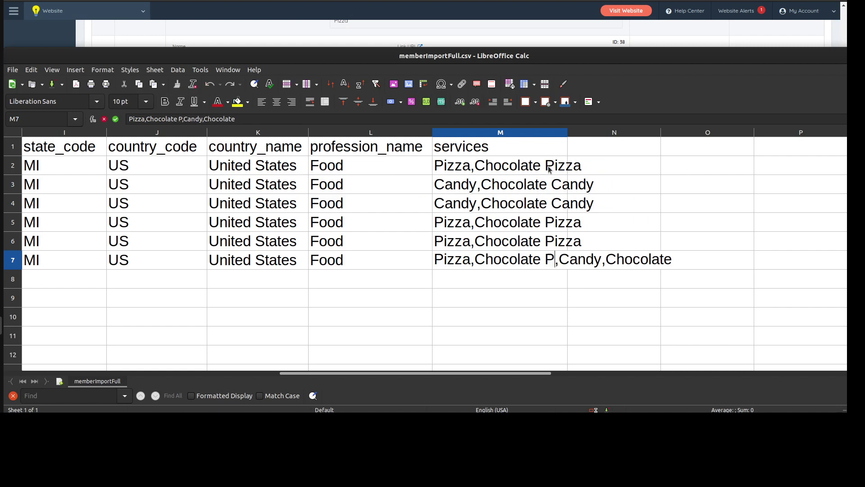
{"action": "key", "text": "Return"}
Extend the final Chocolate in cell M7 so the entry reads Pizza,Chocolate Pizza,Candy,Chocolate Pizza
{"action": "key", "text": "Up"}
{"action": "key", "text": "F2"}
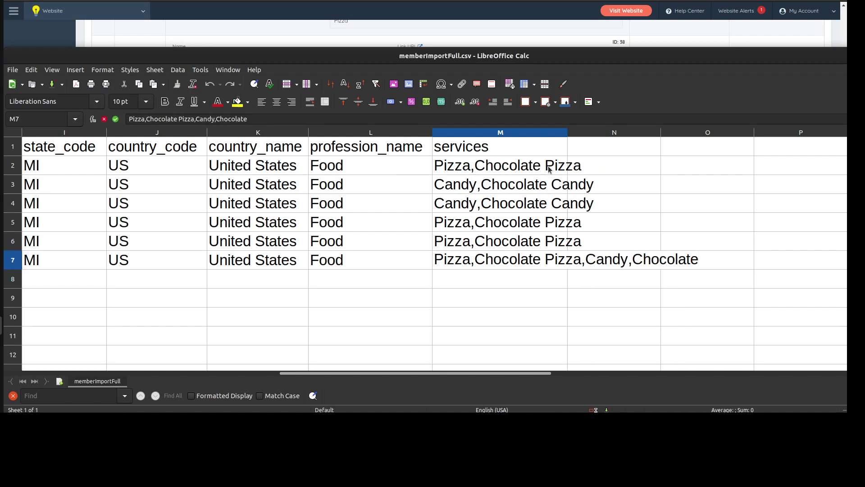
{"action": "type", "text": "Pizza"}
{"action": "key", "text": "Return"}
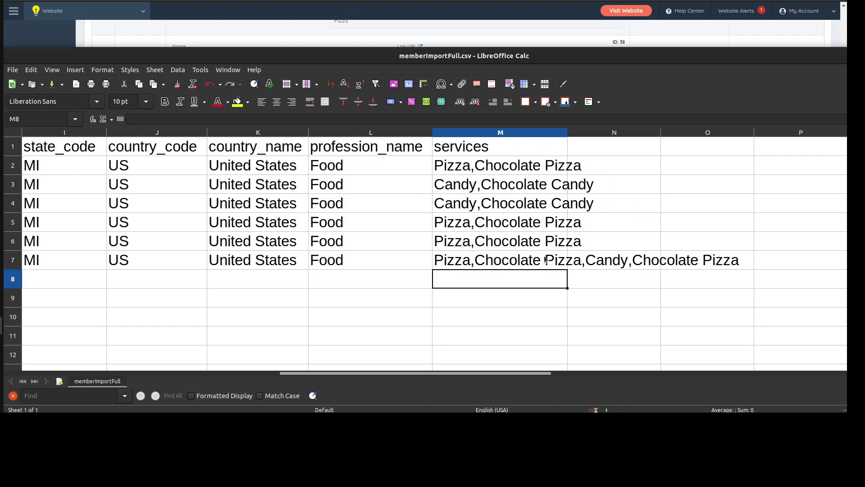
{"action": "left_click", "coordinate": [525, 266]}
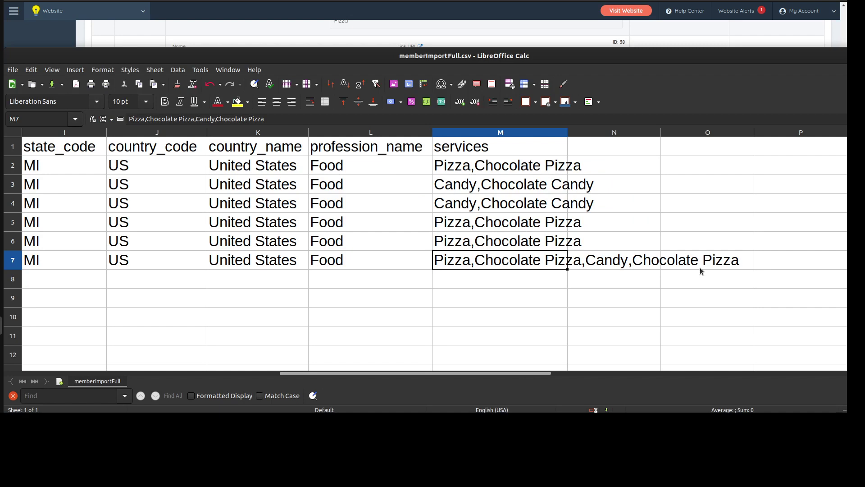
{"action": "left_click", "coordinate": [507, 198]}
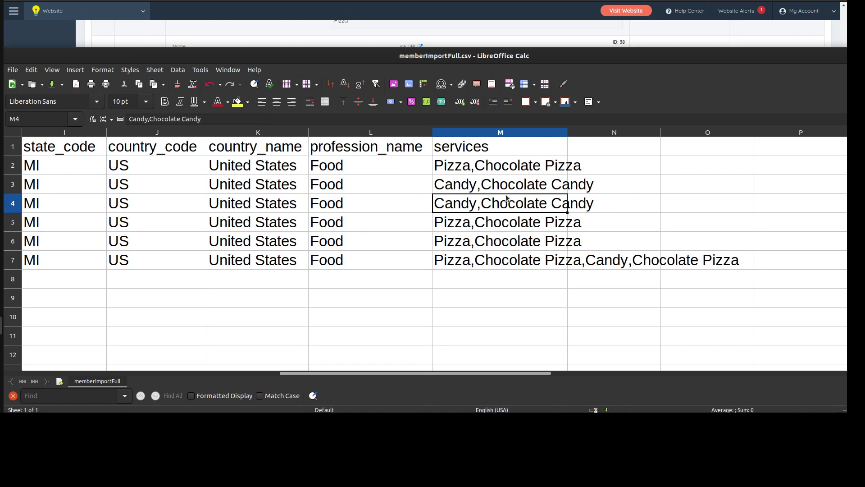
{"action": "left_click", "coordinate": [408, 183]}
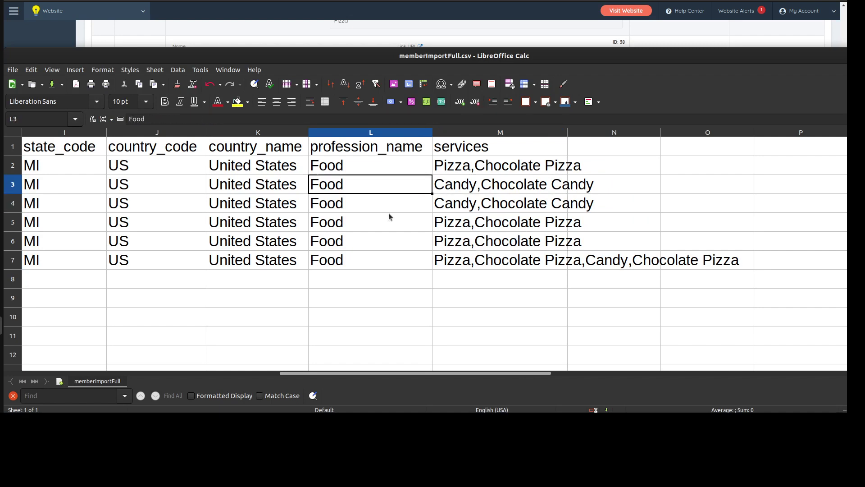
Switch to the website admin's Import Members page and select memberImportFull.csv from the Desktop as the upload file
{"action": "left_click", "coordinate": [256, 28]}
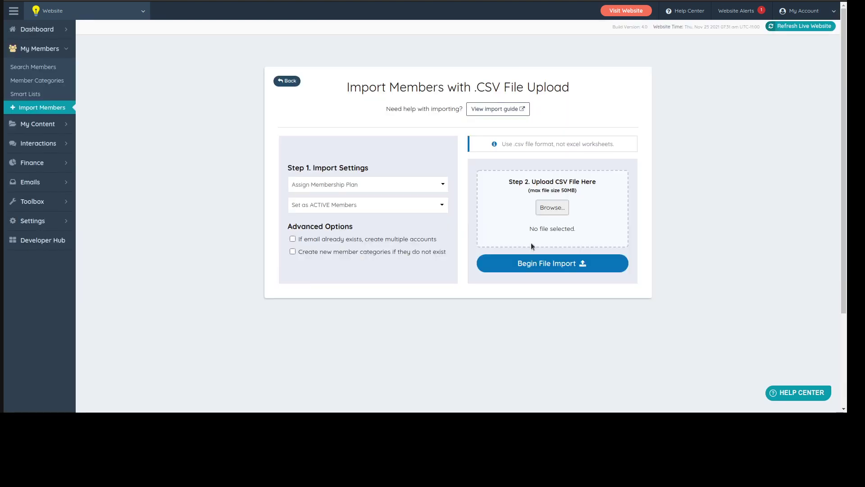
{"action": "left_click", "coordinate": [553, 207]}
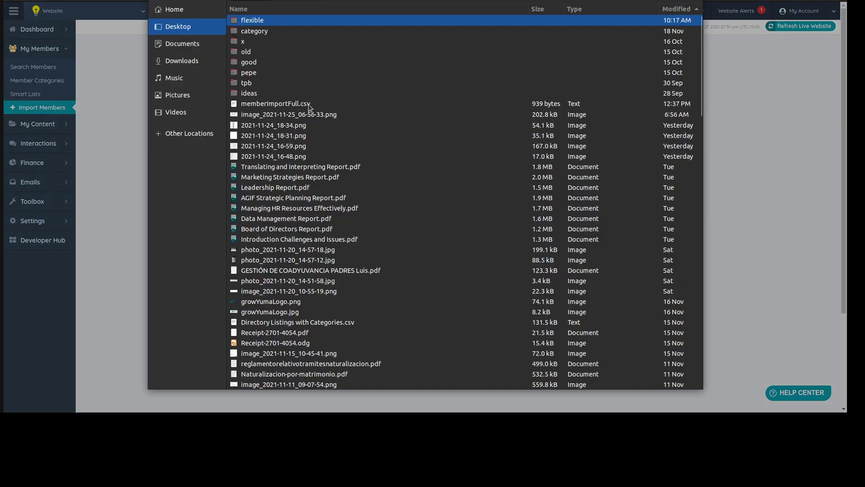
{"action": "left_click", "coordinate": [309, 104]}
{"action": "double_click", "coordinate": [308, 104]}
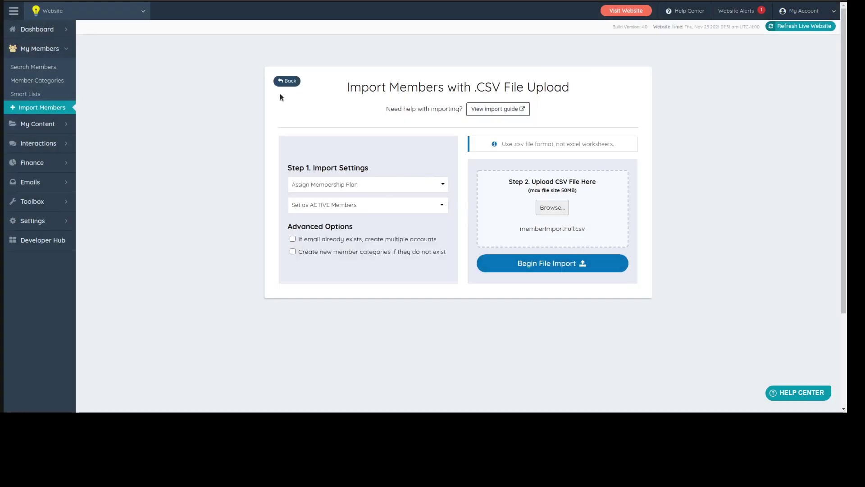
Assign the Silver Plan Level (member) ID #2 membership plan and begin the file import
{"action": "left_click", "coordinate": [324, 183]}
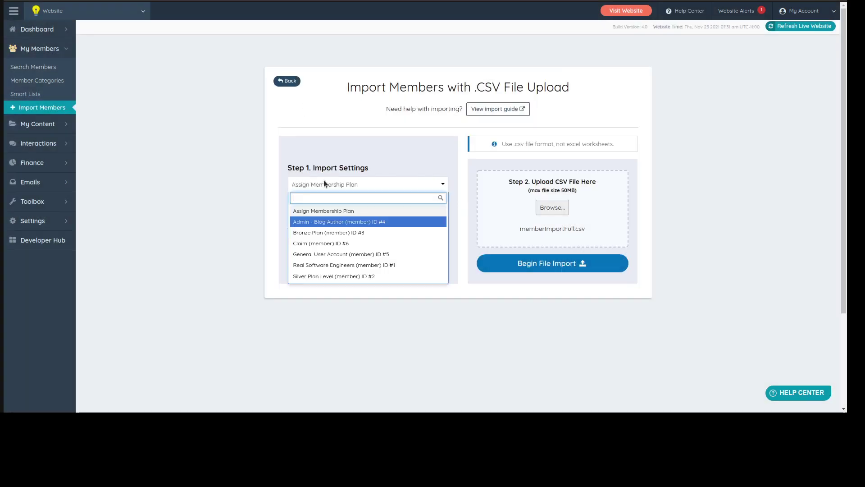
{"action": "left_click", "coordinate": [316, 276]}
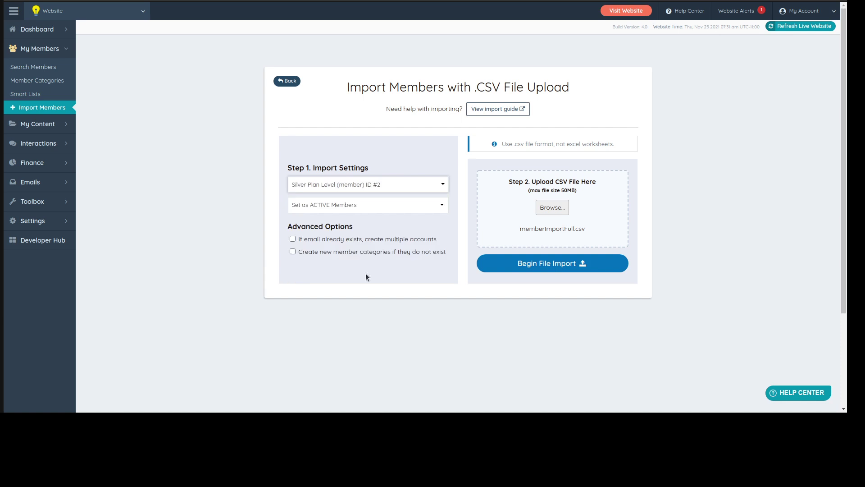
{"action": "left_click", "coordinate": [528, 264]}
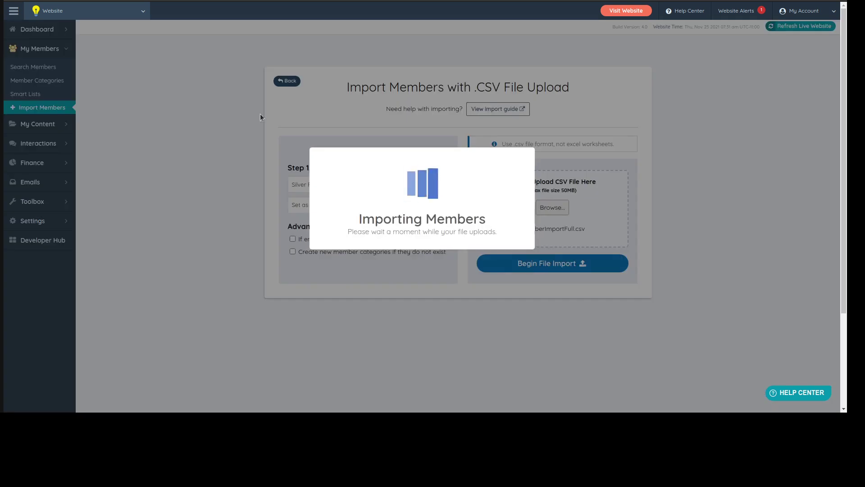
Continue with the import using the preselected field mapping, confirm running it, and close the completion message
{"action": "scroll", "coordinate": [391, 180], "scroll_direction": "down", "scroll_amount": 3}
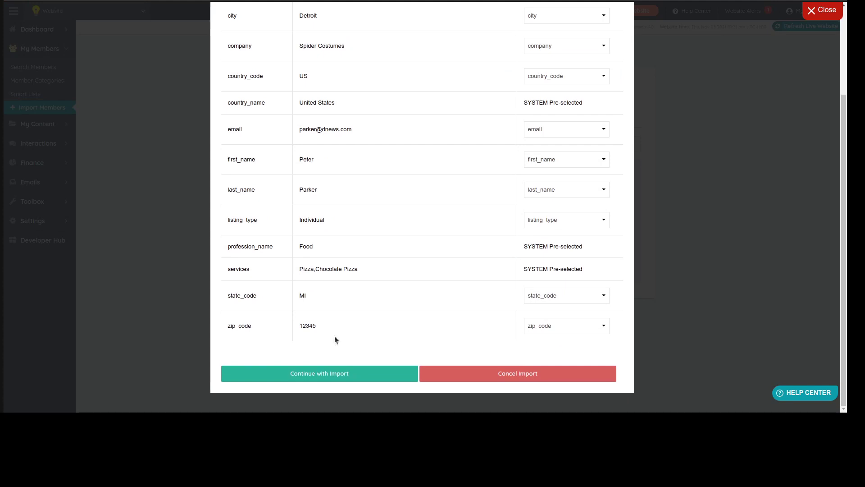
{"action": "left_click", "coordinate": [348, 377]}
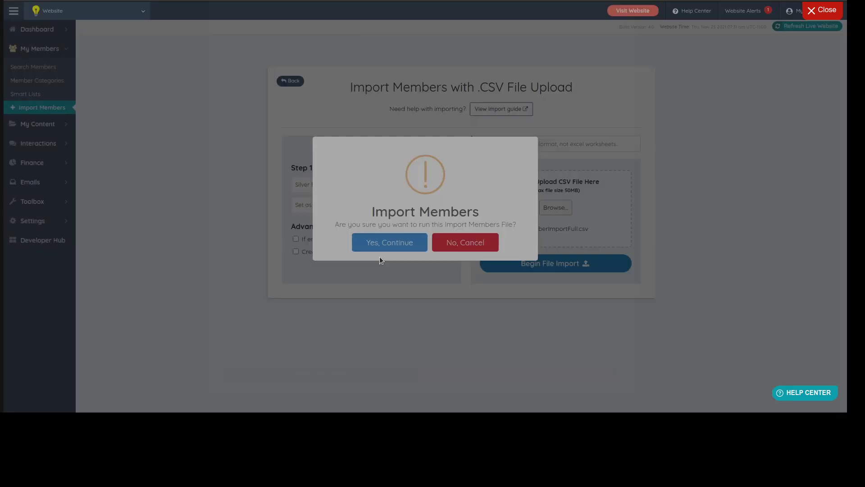
{"action": "left_click", "coordinate": [387, 242]}
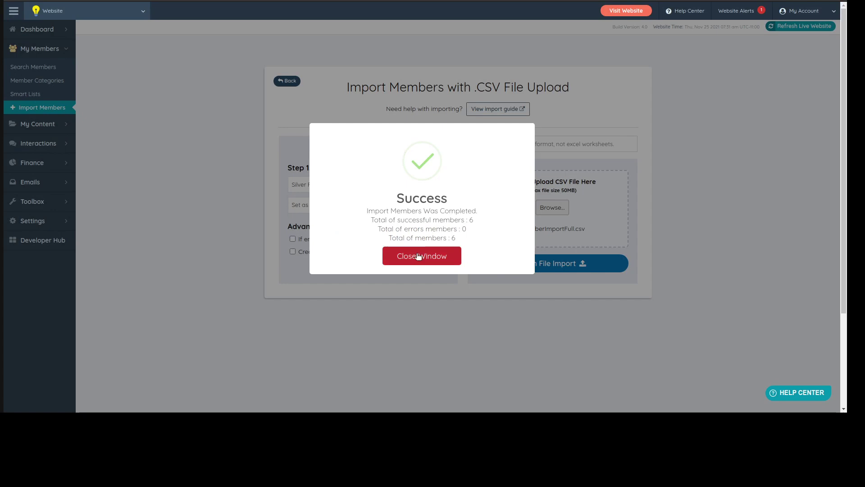
{"action": "left_click", "coordinate": [419, 253]}
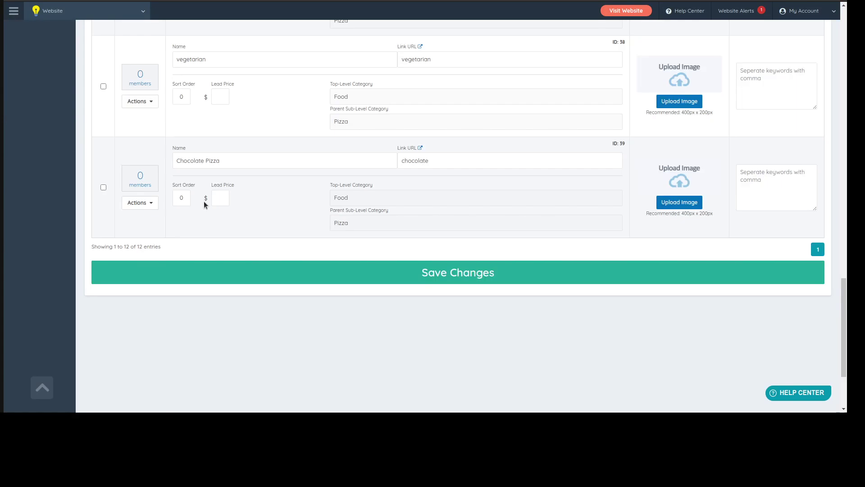
Check the member counts of the top-level categories and of the sub-level Candy and Pizza categories
{"action": "scroll", "coordinate": [204, 201], "scroll_direction": "up", "scroll_amount": 15}
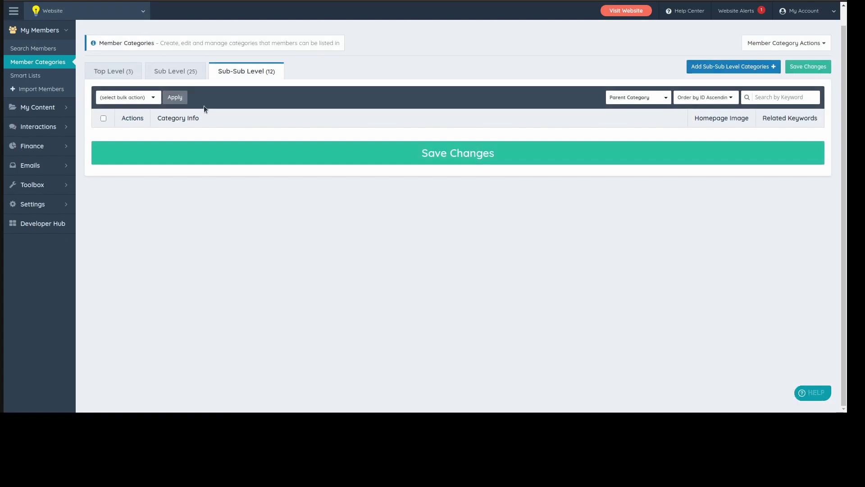
{"action": "left_click", "coordinate": [128, 70]}
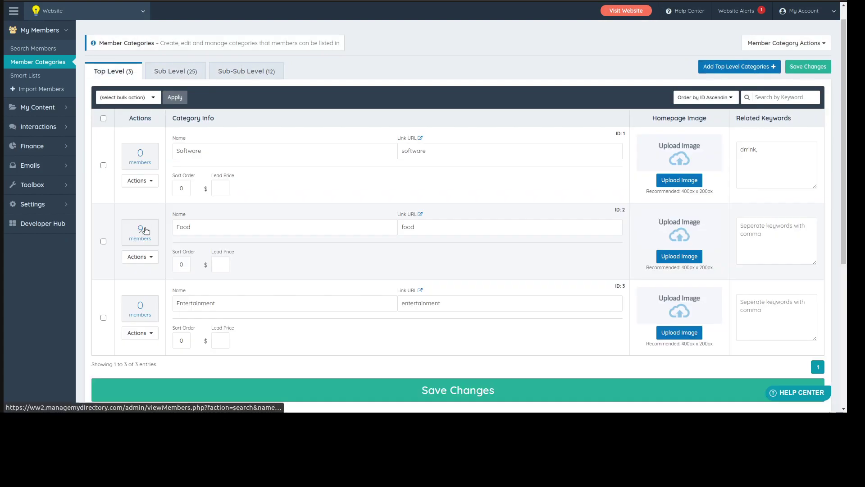
{"action": "left_click", "coordinate": [175, 70]}
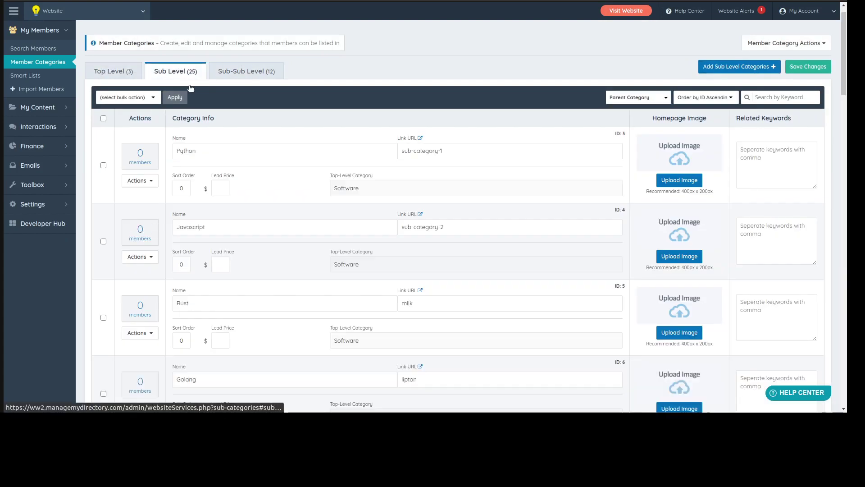
{"action": "scroll", "coordinate": [267, 237], "scroll_direction": "down", "scroll_amount": 3}
{"action": "scroll", "coordinate": [267, 238], "scroll_direction": "down", "scroll_amount": 5}
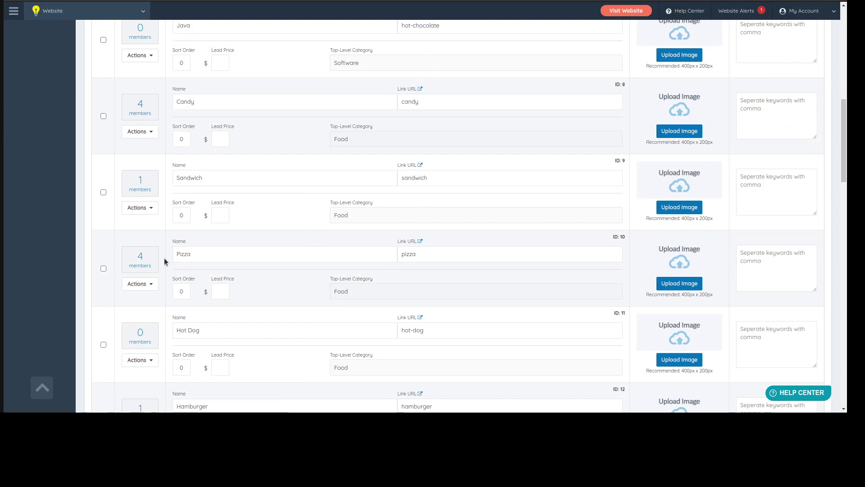
{"action": "scroll", "coordinate": [164, 258], "scroll_direction": "up", "scroll_amount": 9}
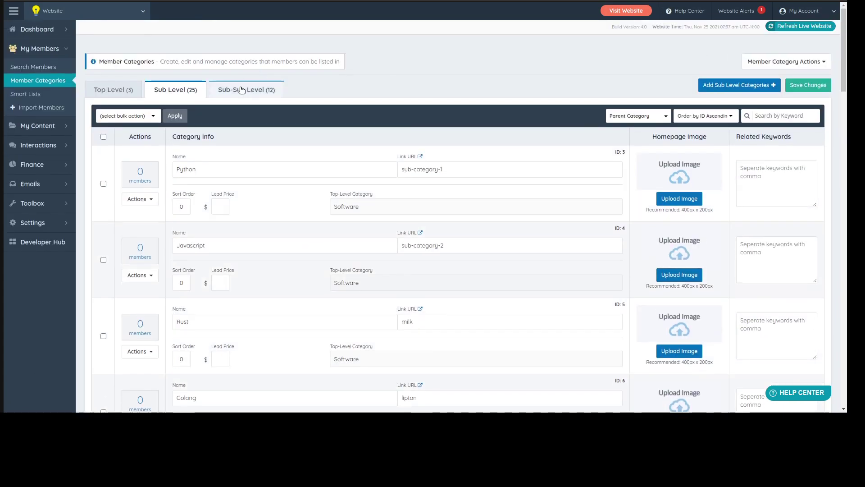
Review the member counts of the sub-sub level categories, especially Chocolate Candy and Chocolate Pizza
{"action": "left_click", "coordinate": [242, 89]}
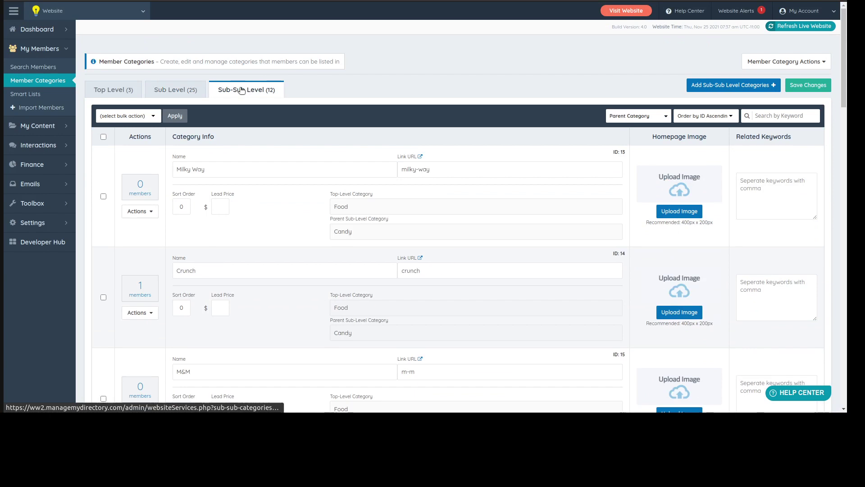
{"action": "scroll", "coordinate": [258, 121], "scroll_direction": "down", "scroll_amount": 12}
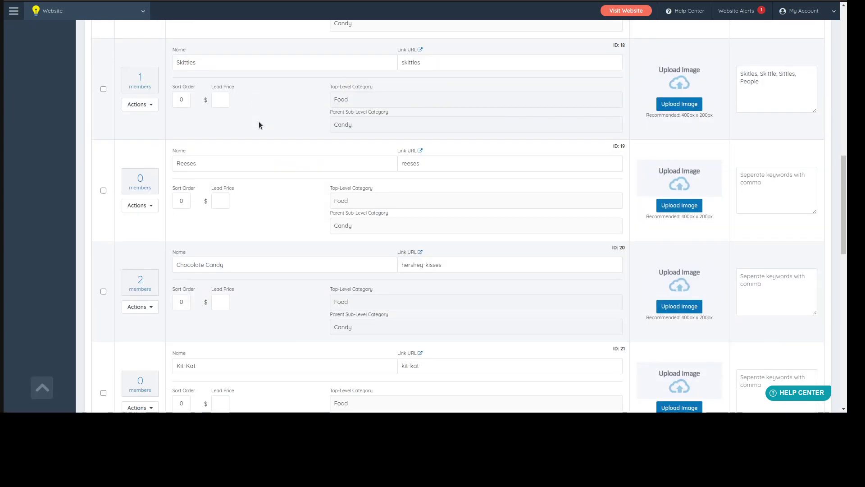
{"action": "scroll", "coordinate": [258, 121], "scroll_direction": "down", "scroll_amount": 5}
{"action": "scroll", "coordinate": [204, 153], "scroll_direction": "up", "scroll_amount": 2}
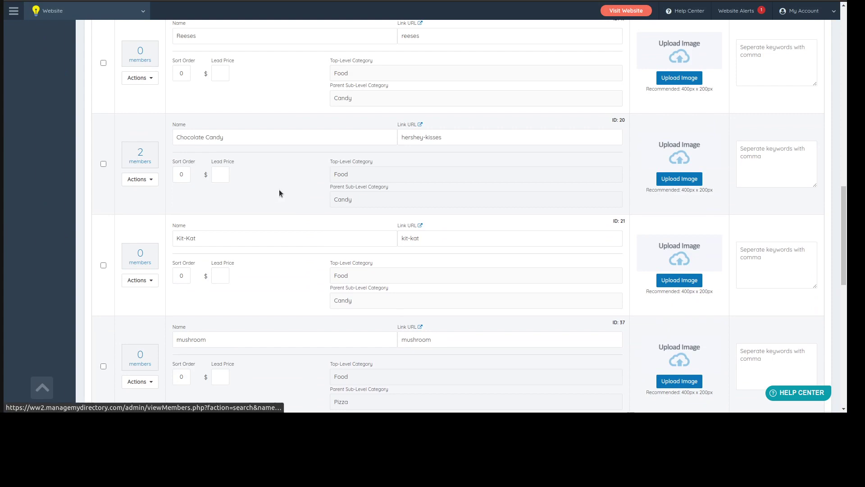
{"action": "scroll", "coordinate": [279, 193], "scroll_direction": "down", "scroll_amount": 7}
{"action": "scroll", "coordinate": [182, 136], "scroll_direction": "up", "scroll_amount": 4}
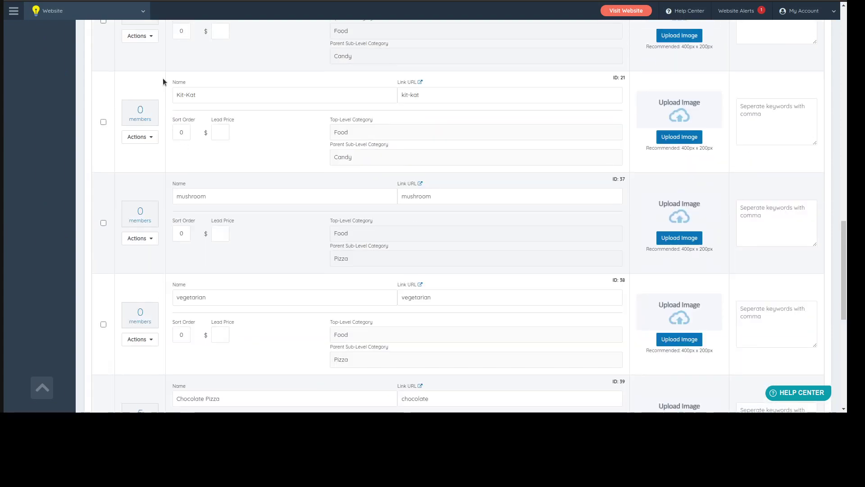
{"action": "scroll", "coordinate": [163, 81], "scroll_direction": "down", "scroll_amount": 5}
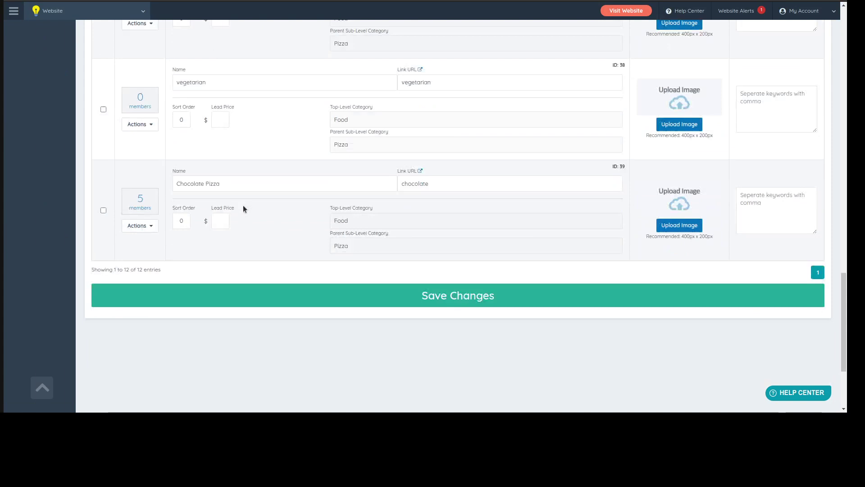
{"action": "scroll", "coordinate": [243, 205], "scroll_direction": "up", "scroll_amount": 2}
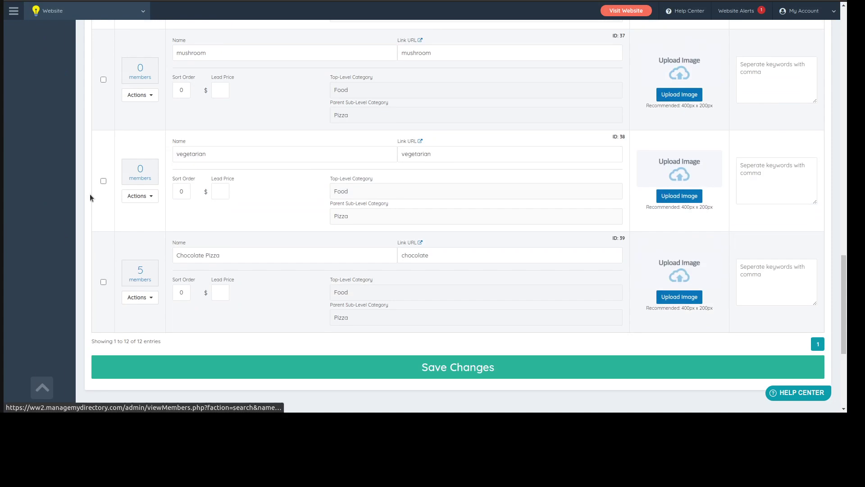
Switch to memberImportFull.csv in LibreOffice Calc and compare the Candy and Pizza entries in the services column
{"action": "left_click", "coordinate": [1, 321]}
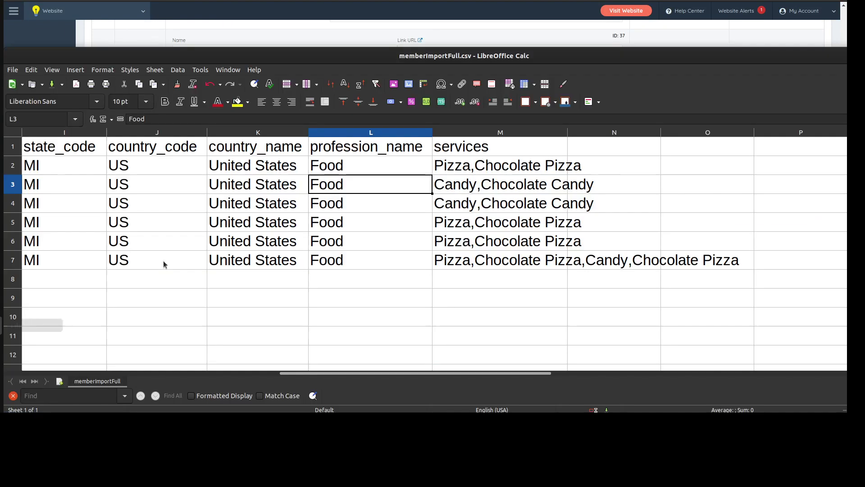
{"action": "left_click", "coordinate": [538, 193]}
{"action": "left_click", "coordinate": [527, 206]}
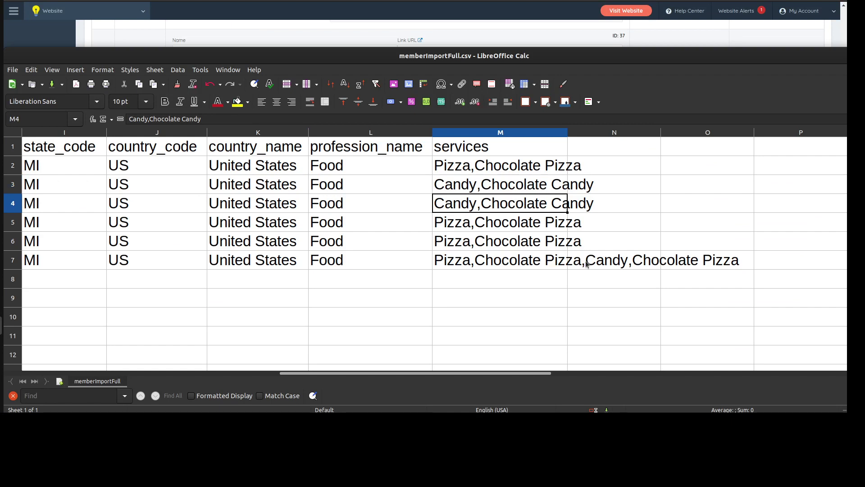
{"action": "left_click", "coordinate": [523, 264]}
{"action": "left_click", "coordinate": [612, 267]}
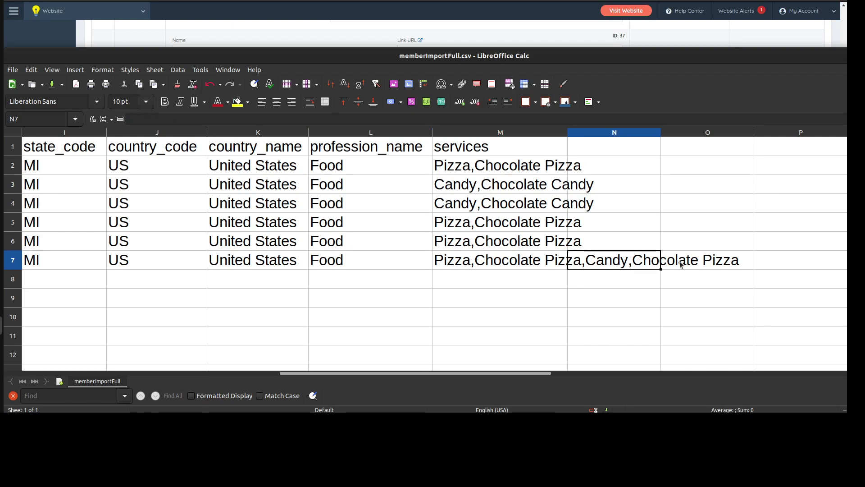
Correct the last sub-sub category in cell M7 so the entry reads Pizza,Chocolate Pizza,Candy,Chocolate Candy
{"action": "left_click", "coordinate": [681, 264]}
{"action": "double_click", "coordinate": [681, 265]}
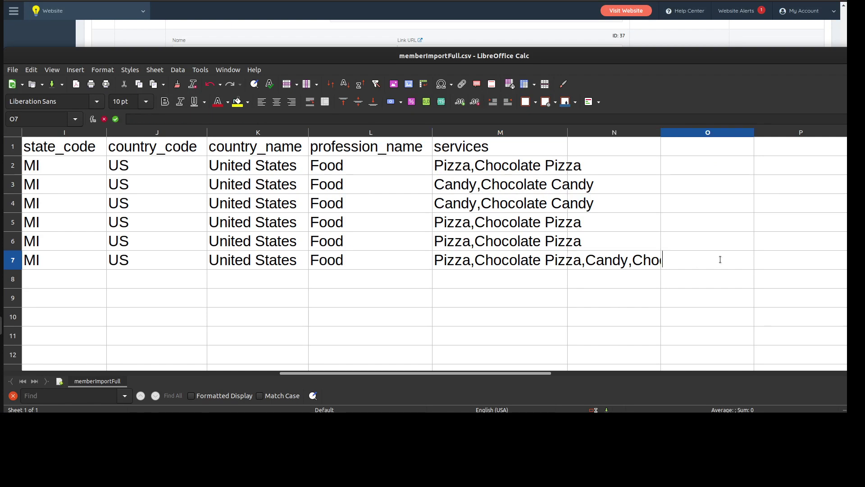
{"action": "left_click", "coordinate": [649, 263]}
{"action": "double_click", "coordinate": [638, 261]}
{"action": "left_click", "coordinate": [553, 269]}
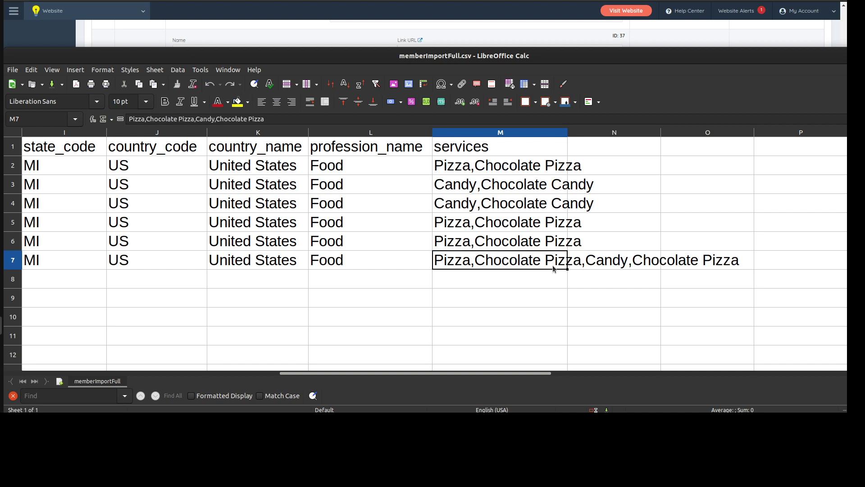
{"action": "double_click", "coordinate": [555, 269]}
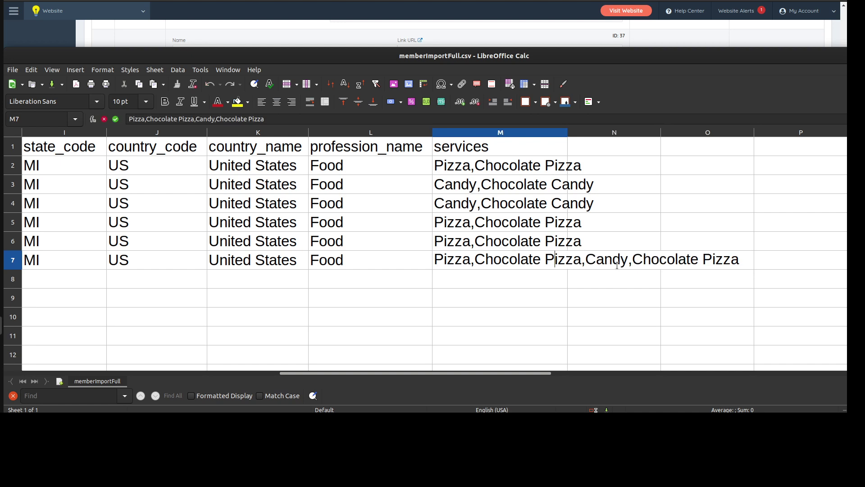
{"action": "key", "text": "BackSpace"}
{"action": "key", "text": "BackSpace"}
{"action": "key", "text": "BackSpace"}
{"action": "key", "text": "BackSpace"}
{"action": "key", "text": "BackSpace"}
{"action": "type", "text": "Candy"}
{"action": "key", "text": "Return"}
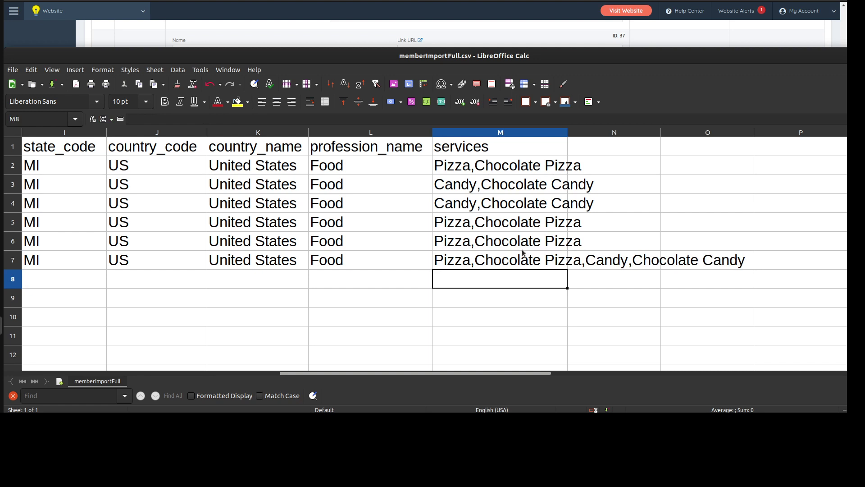
{"action": "left_click", "coordinate": [523, 255]}
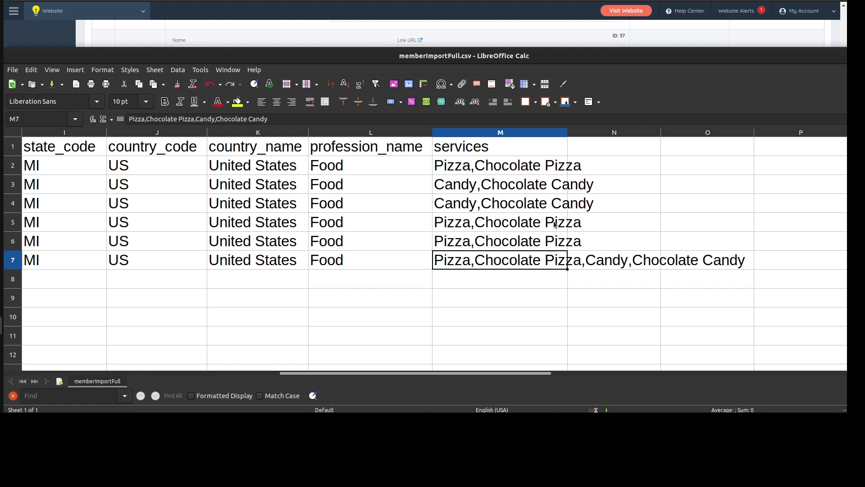
Switch to the website admin in the browser and open the full member search list
{"action": "key", "text": "alt+Tab"}
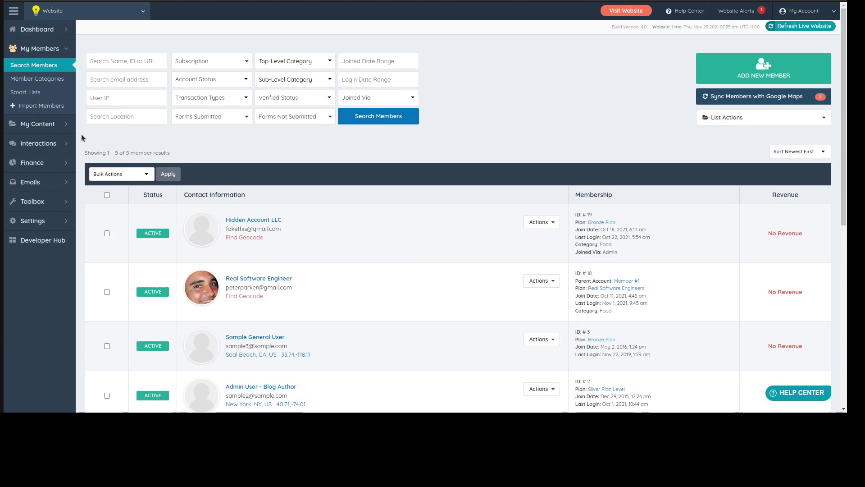
{"action": "left_click", "coordinate": [42, 77]}
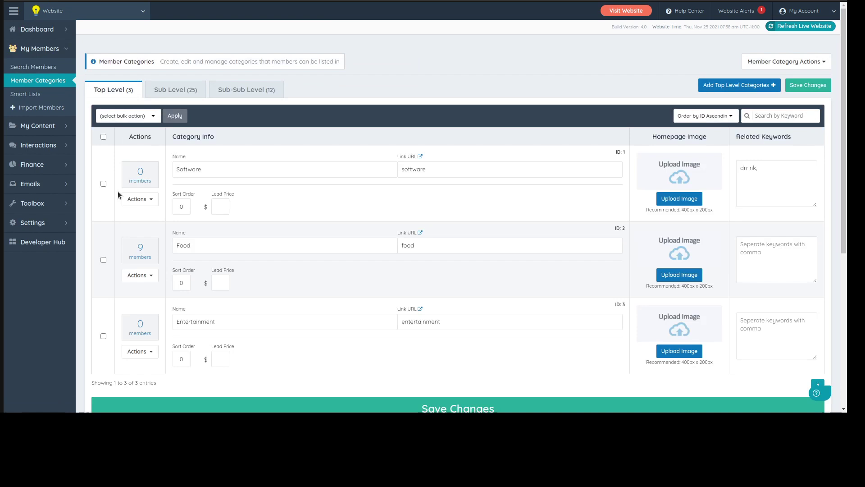
{"action": "left_click", "coordinate": [44, 51]}
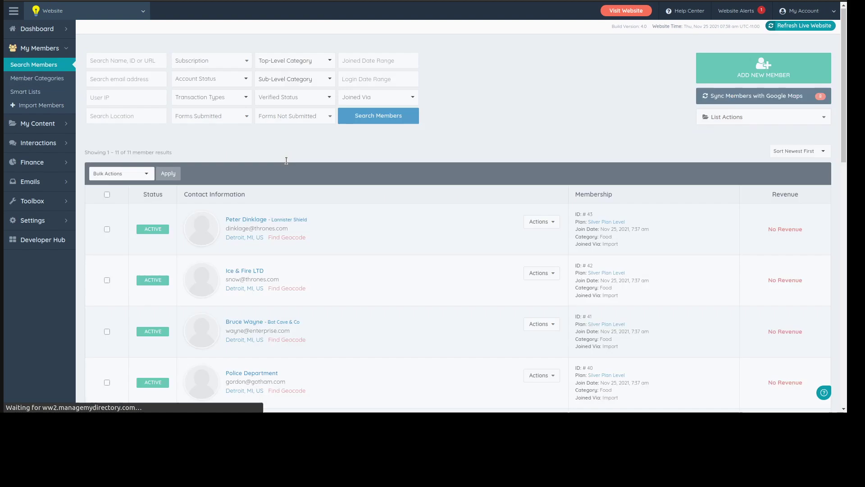
Select the six newly imported Silver Plan Level members and permanently remove them with the Delete Members bulk action
{"action": "scroll", "coordinate": [286, 166], "scroll_direction": "down", "scroll_amount": 2}
{"action": "left_click", "coordinate": [106, 133]}
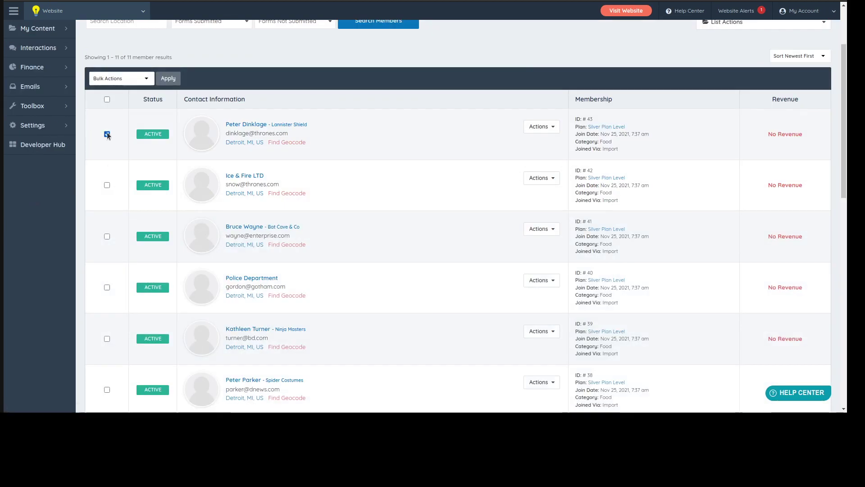
{"action": "left_click", "coordinate": [107, 236]}
{"action": "left_click", "coordinate": [107, 287]}
{"action": "left_click", "coordinate": [107, 338]}
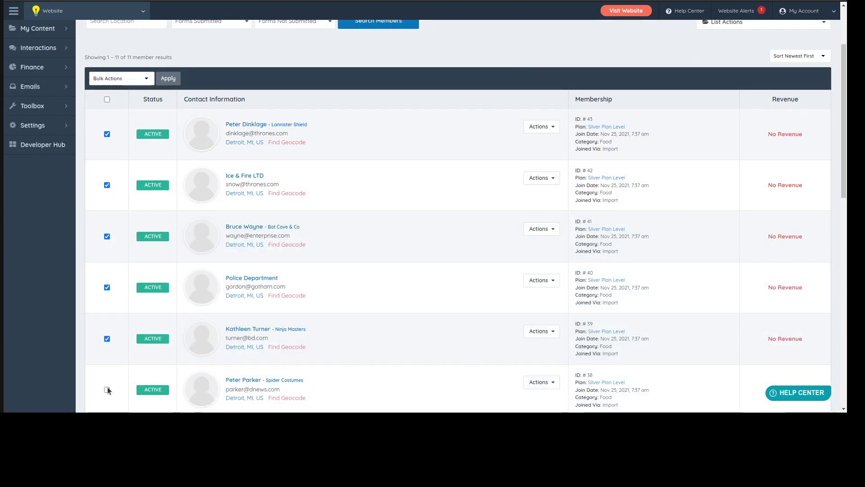
{"action": "left_click", "coordinate": [107, 390]}
{"action": "scroll", "coordinate": [471, 287], "scroll_direction": "down", "scroll_amount": 3}
{"action": "scroll", "coordinate": [436, 294], "scroll_direction": "up", "scroll_amount": 4}
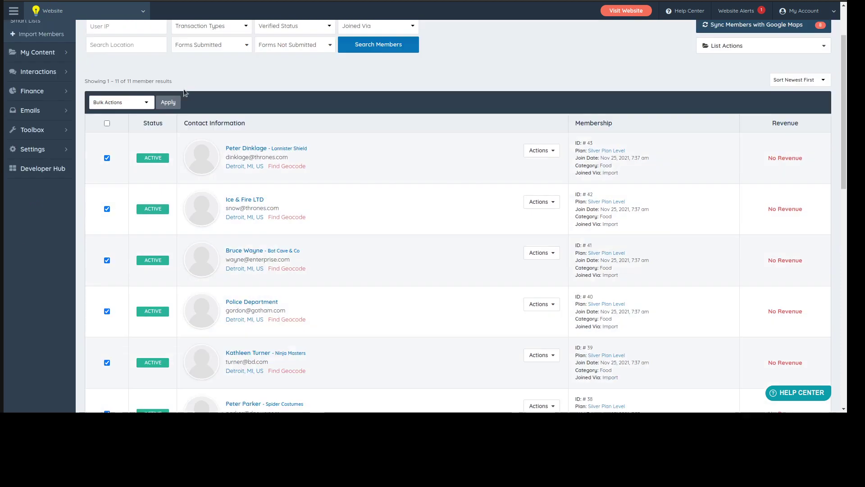
{"action": "left_click", "coordinate": [112, 98]}
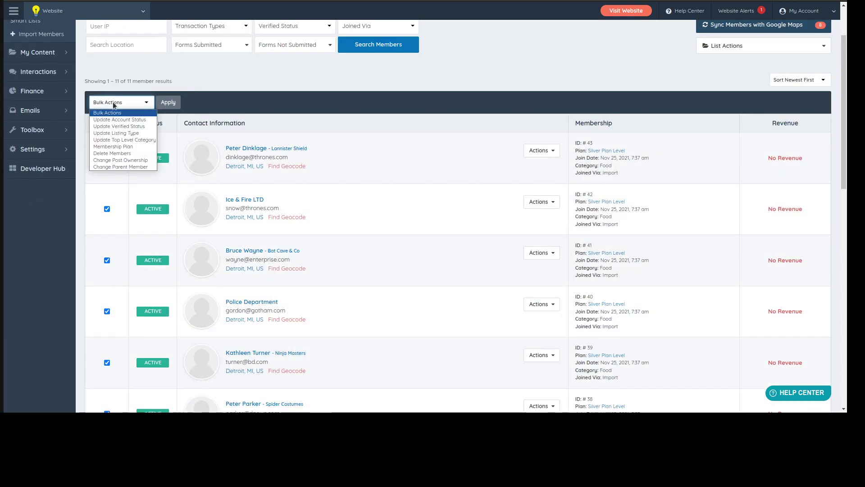
{"action": "left_click", "coordinate": [112, 154]}
{"action": "left_click", "coordinate": [176, 108]}
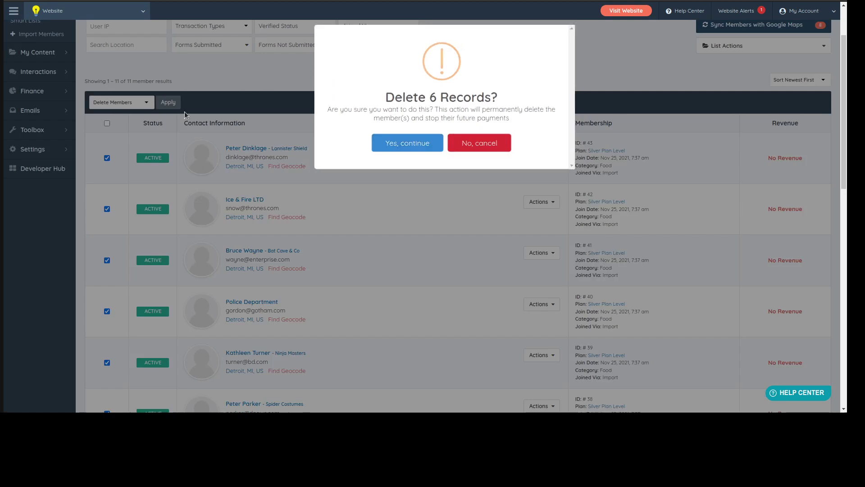
{"action": "left_click", "coordinate": [428, 146]}
{"action": "left_click", "coordinate": [428, 147]}
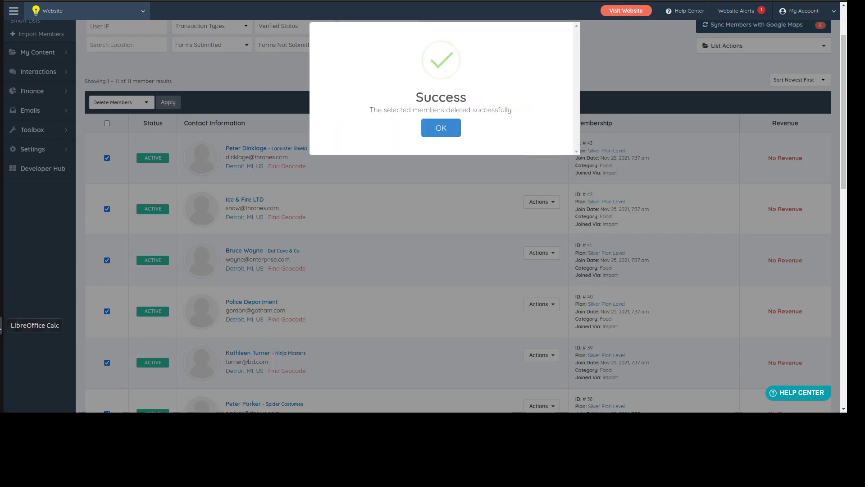
Switch to LibreOffice Calc and review the Chocolate Pizza and Chocolate Candy entries in rows 2 to 7 of the services column
{"action": "left_click", "coordinate": [1, 326]}
{"action": "left_click", "coordinate": [464, 167]}
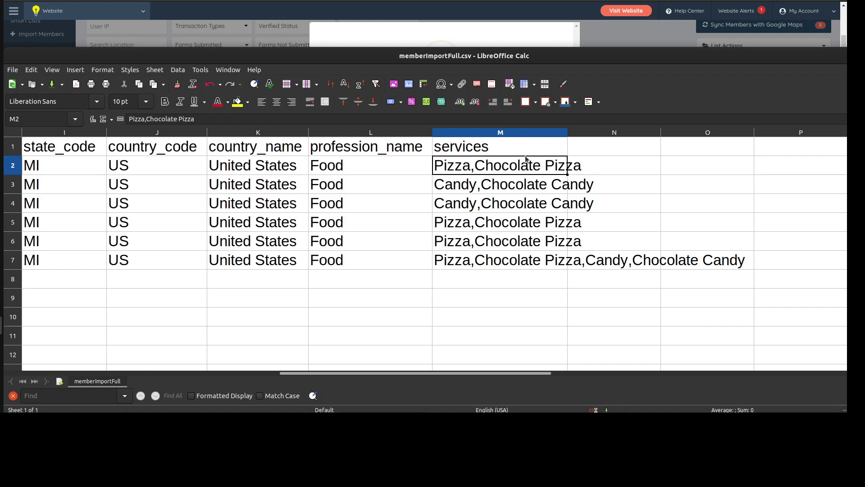
{"action": "left_click", "coordinate": [464, 244]}
{"action": "left_click", "coordinate": [460, 264]}
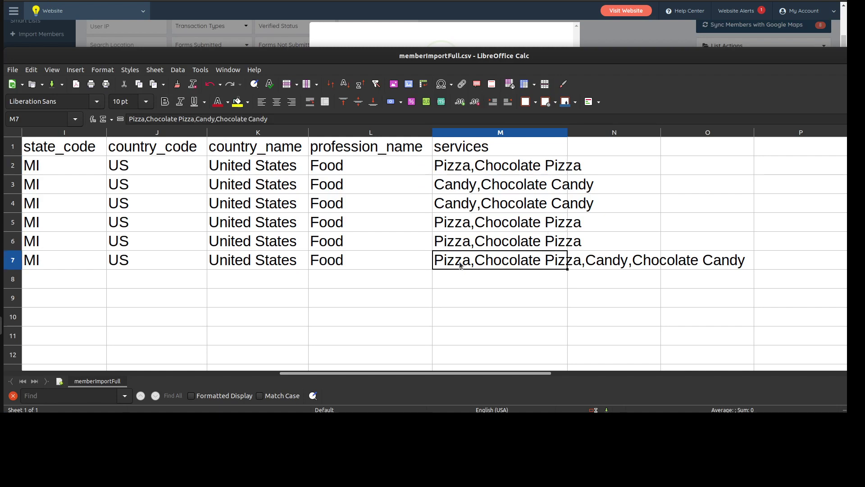
{"action": "left_click", "coordinate": [533, 188]}
{"action": "left_click", "coordinate": [521, 206]}
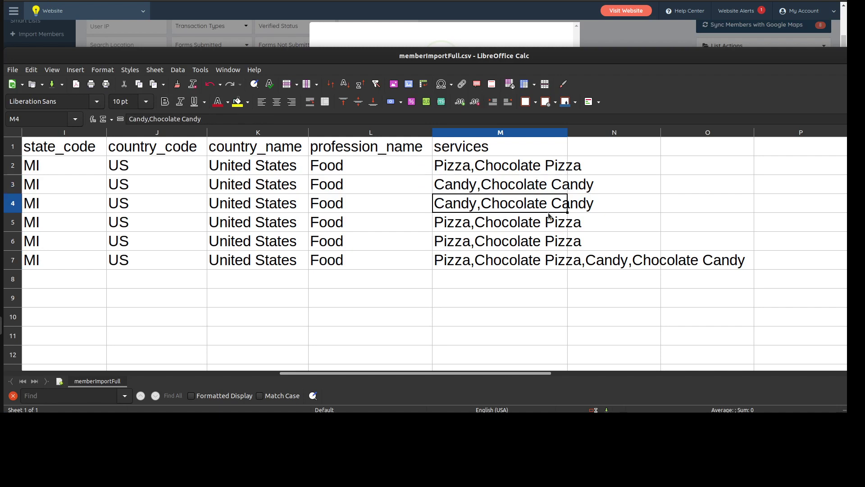
{"action": "left_click", "coordinate": [645, 265]}
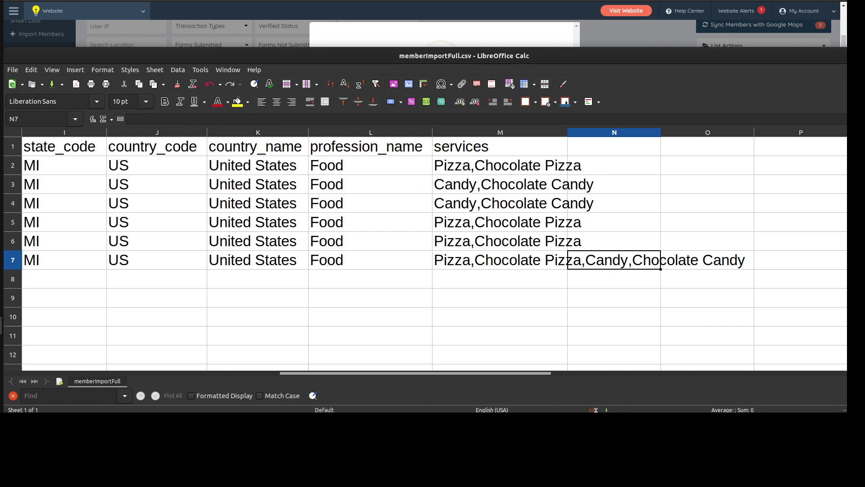
Switch to the browser's Import Members page and begin importing memberImportFull.csv with the Silver Plan Level (member) ID #2 plan
{"action": "left_click", "coordinate": [468, 12]}
{"action": "left_click", "coordinate": [550, 214]}
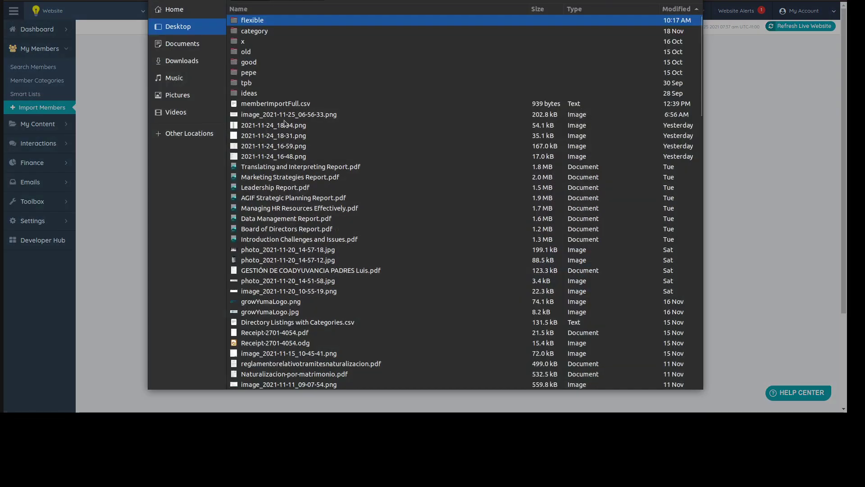
{"action": "double_click", "coordinate": [280, 105]}
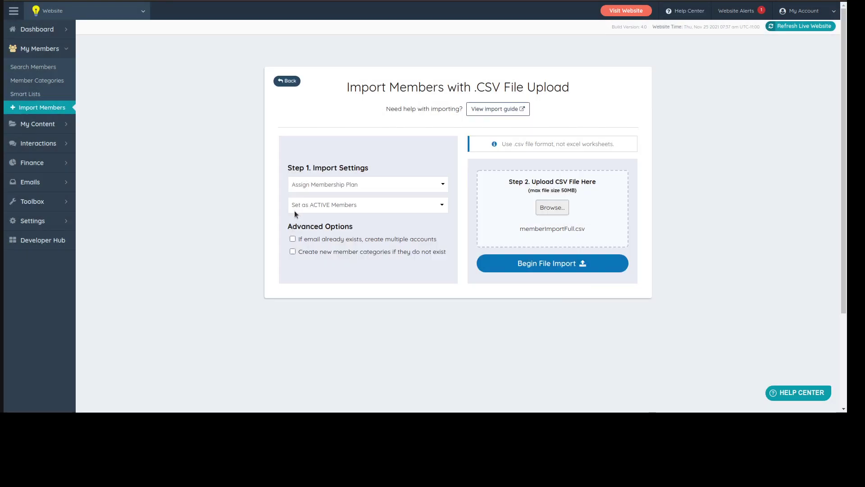
{"action": "left_click", "coordinate": [308, 187]}
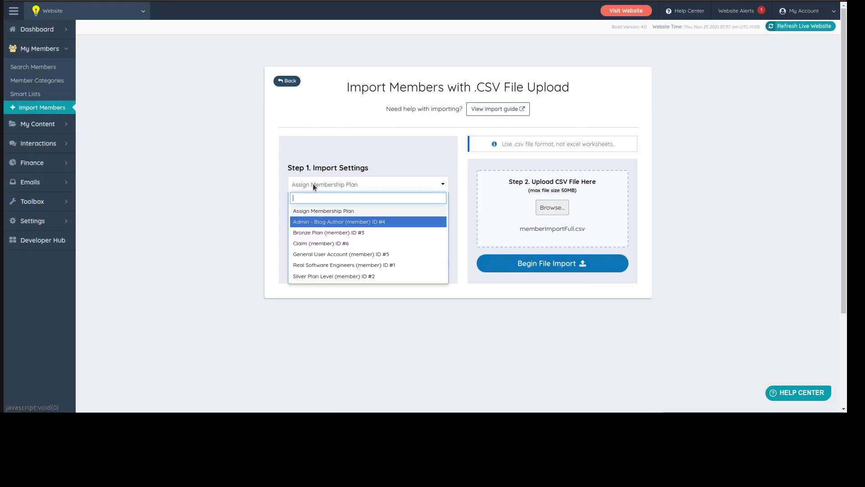
{"action": "left_click", "coordinate": [316, 276]}
{"action": "left_click", "coordinate": [487, 264]}
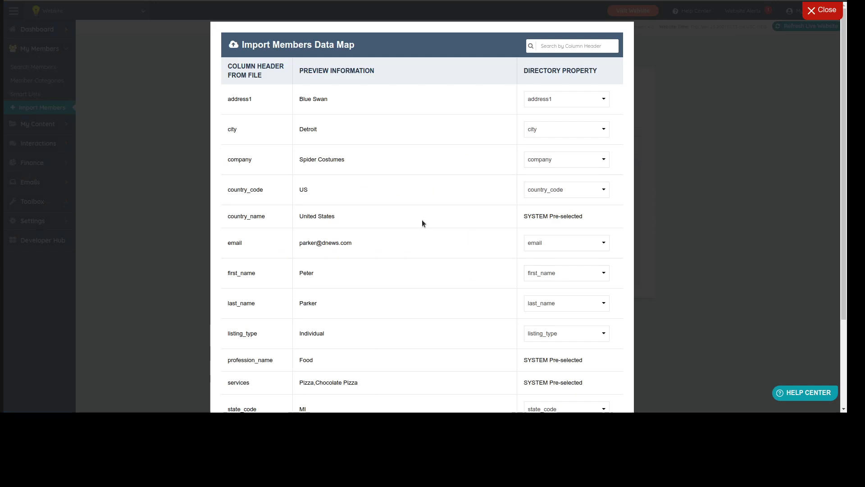
Accept the column mapping in the Import Members Data Map and confirm running the import file
{"action": "scroll", "coordinate": [405, 251], "scroll_direction": "down", "scroll_amount": 3}
{"action": "left_click", "coordinate": [338, 372]}
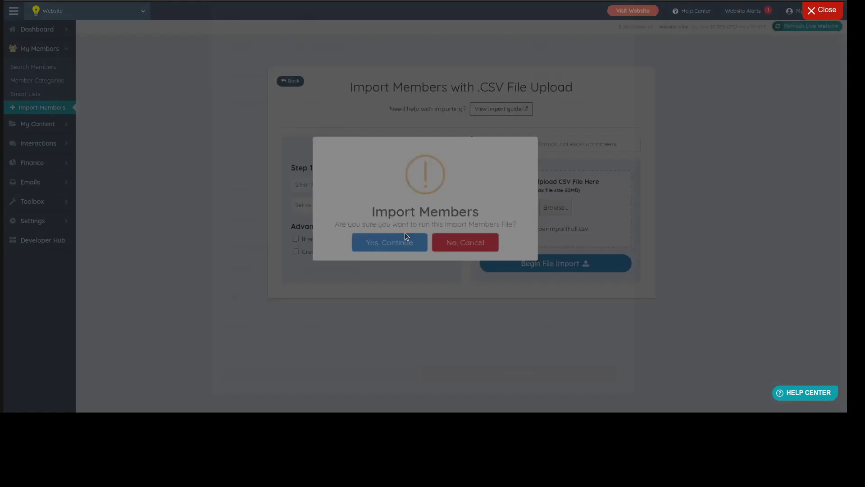
{"action": "left_click", "coordinate": [405, 234]}
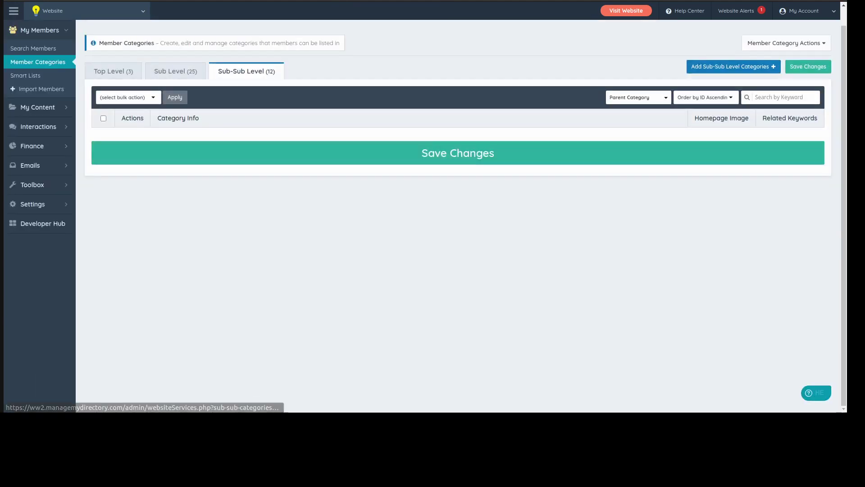
Check the member counts of the Chocolate Candy and Chocolate Pizza categories in the Sub-Sub Level category list
{"action": "scroll", "coordinate": [302, 171], "scroll_direction": "down", "scroll_amount": 3}
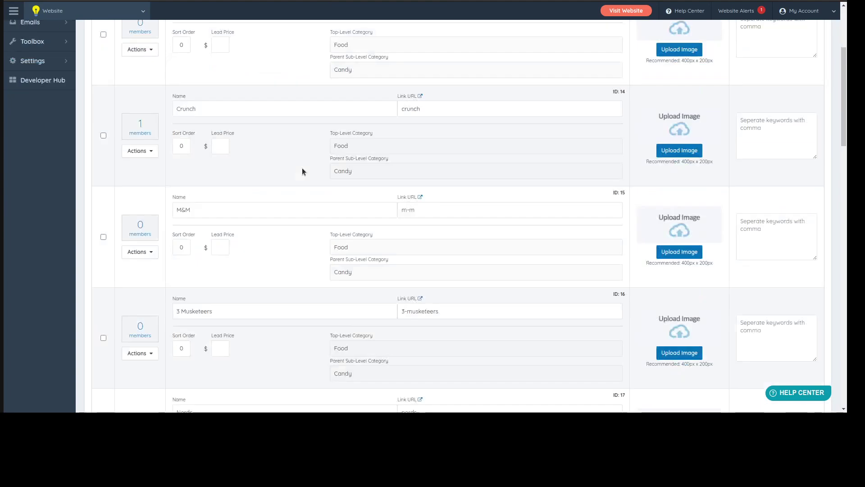
{"action": "scroll", "coordinate": [302, 168], "scroll_direction": "down", "scroll_amount": 12}
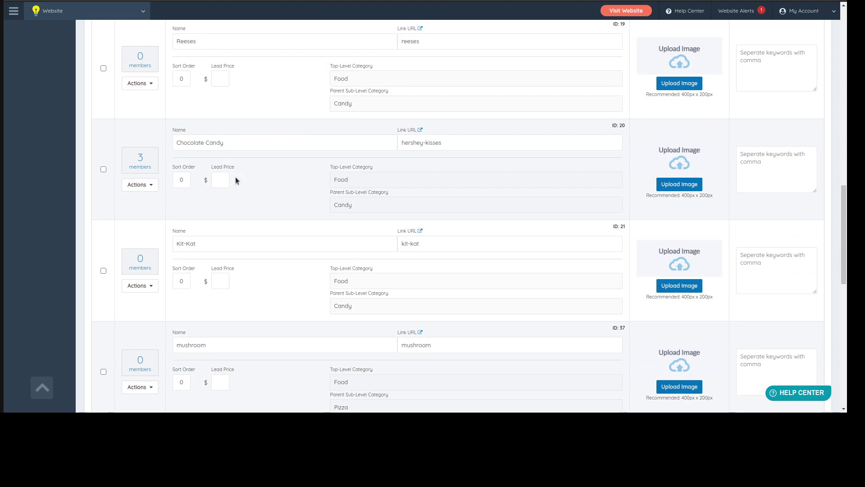
{"action": "scroll", "coordinate": [244, 174], "scroll_direction": "down", "scroll_amount": 7}
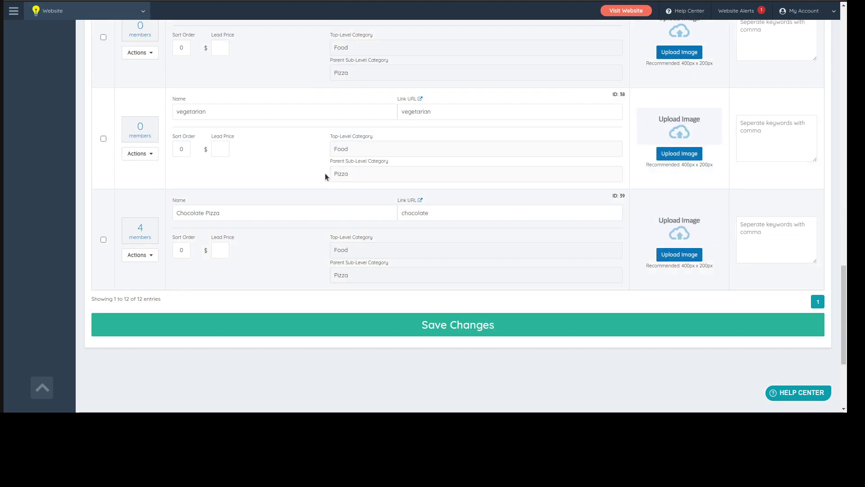
Switch to LibreOffice Calc and tally the Chocolate Pizza and Chocolate Candy entries in the services column, rows 2 to 7
{"action": "left_click", "coordinate": [2, 325]}
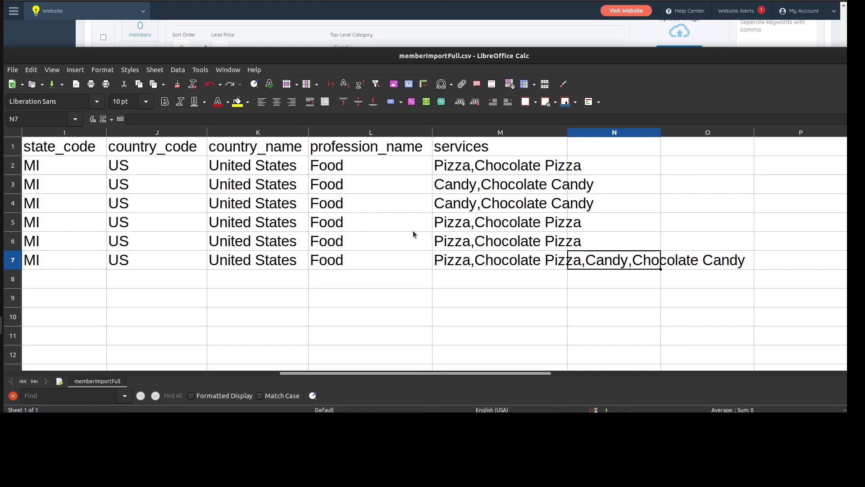
{"action": "left_click", "coordinate": [467, 166]}
{"action": "left_click", "coordinate": [473, 226]}
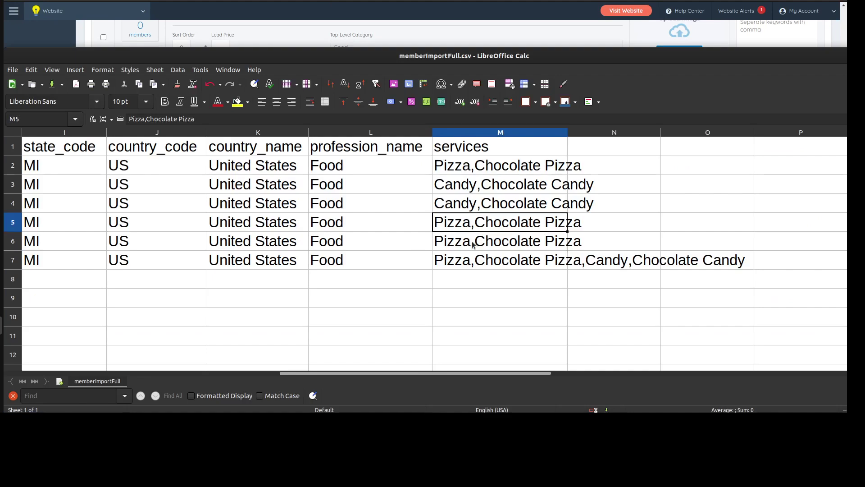
{"action": "left_click", "coordinate": [472, 245]}
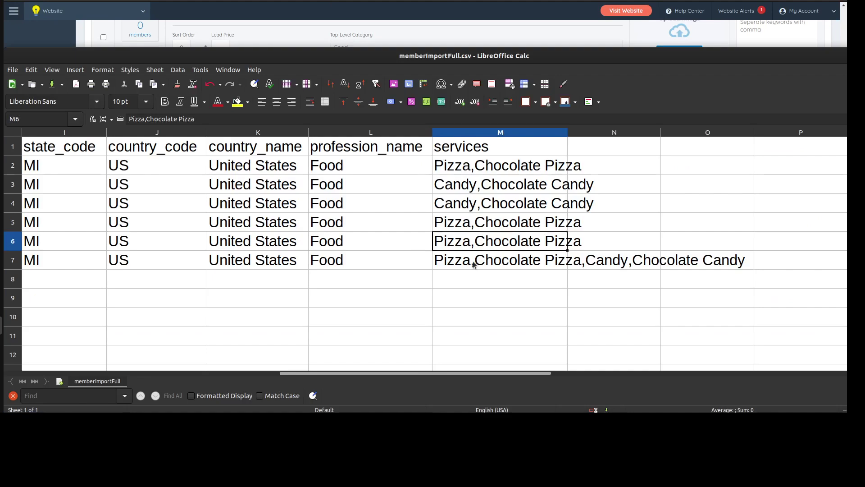
{"action": "left_click", "coordinate": [472, 263]}
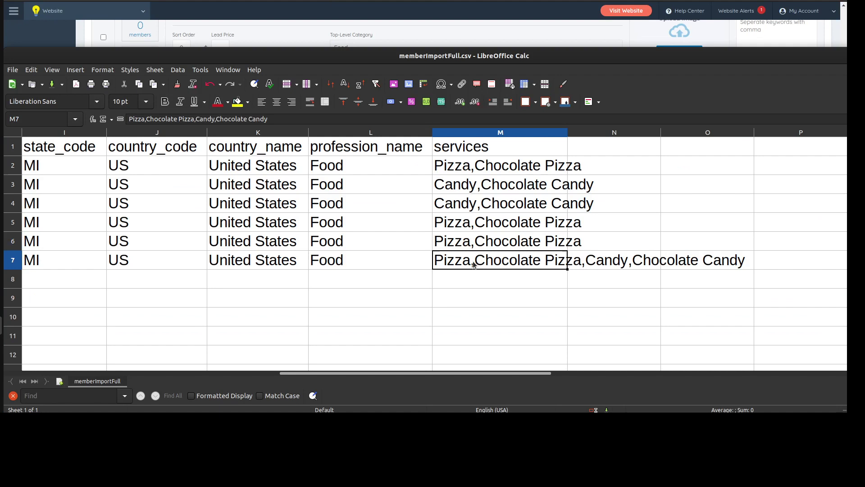
{"action": "left_click", "coordinate": [519, 190]}
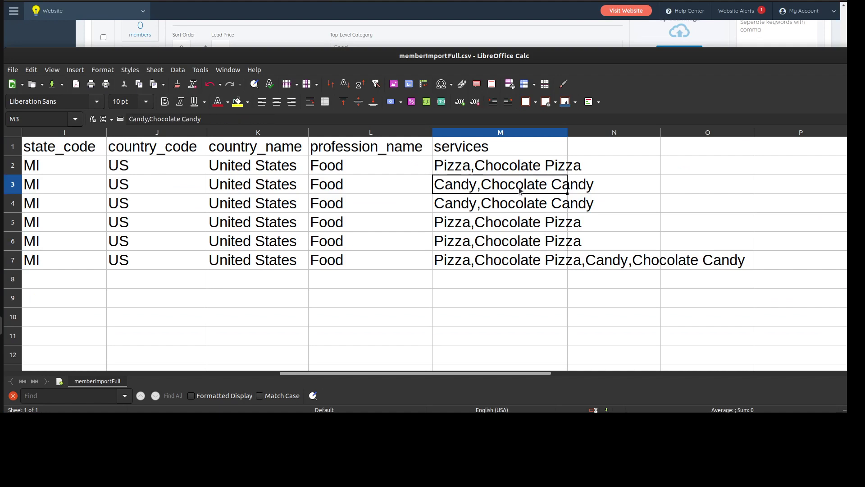
{"action": "left_click", "coordinate": [511, 207]}
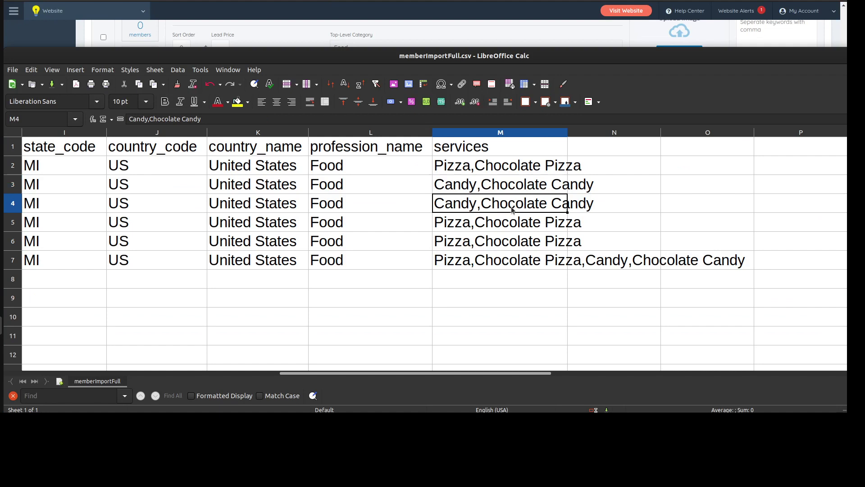
{"action": "left_click", "coordinate": [665, 266]}
{"action": "left_click", "coordinate": [625, 275]}
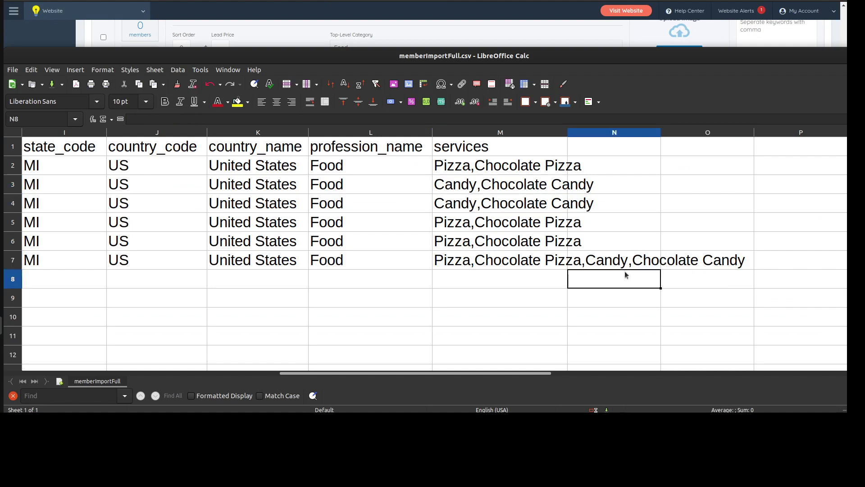
Return to the browser's sub-sub category list and open the members assigned to Chocolate Pizza for review
{"action": "left_click", "coordinate": [293, 40]}
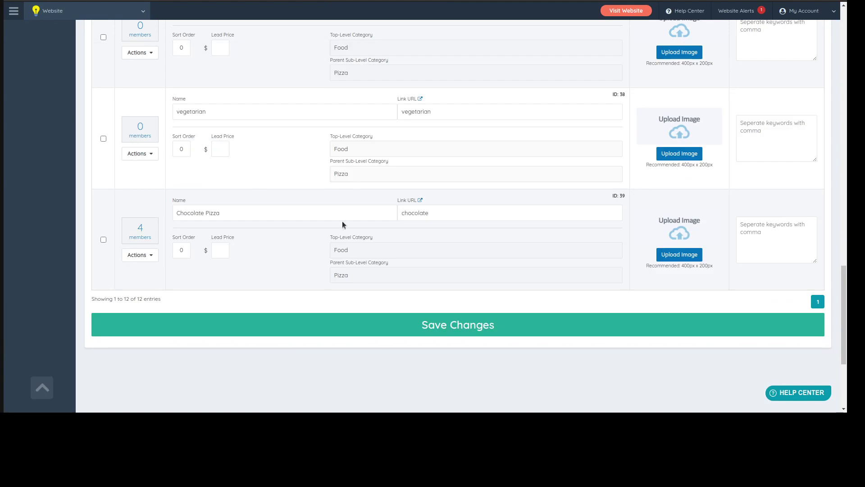
{"action": "scroll", "coordinate": [342, 224], "scroll_direction": "up", "scroll_amount": 10}
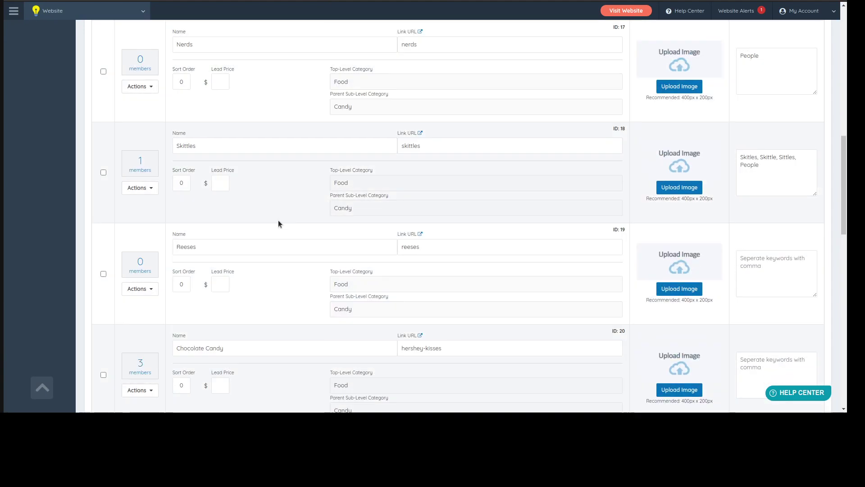
{"action": "scroll", "coordinate": [277, 220], "scroll_direction": "up", "scroll_amount": 10}
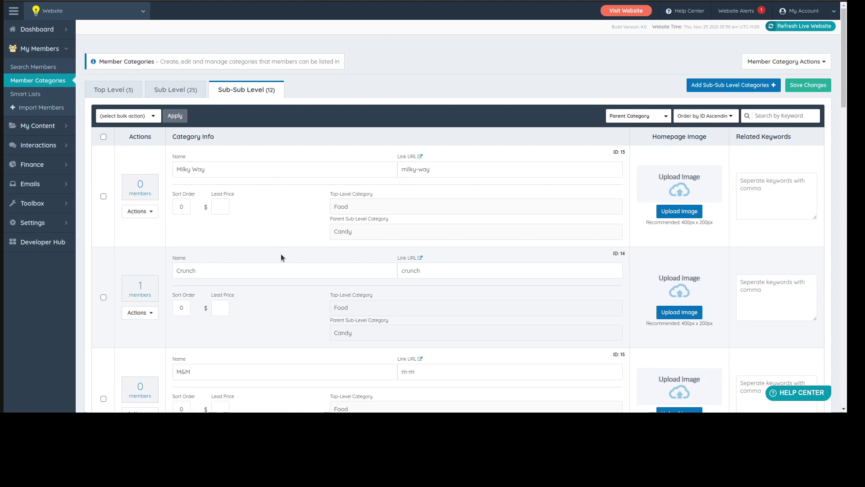
{"action": "scroll", "coordinate": [281, 244], "scroll_direction": "down", "scroll_amount": 15}
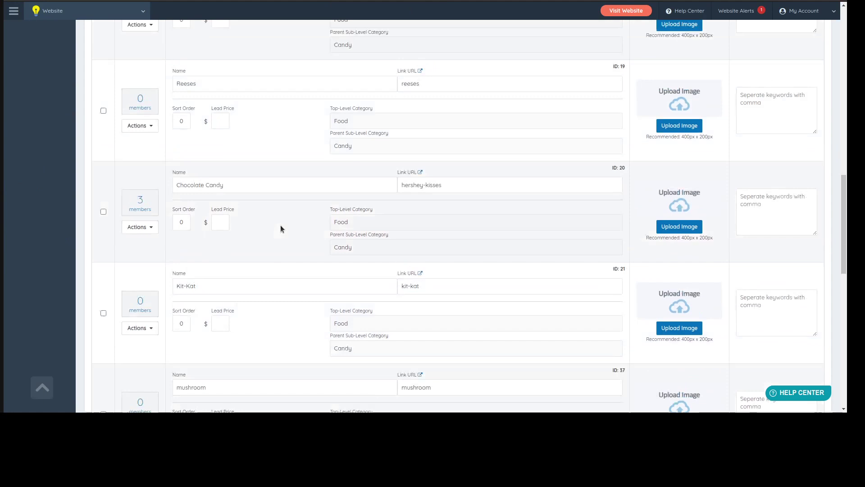
{"action": "scroll", "coordinate": [257, 234], "scroll_direction": "down", "scroll_amount": 6}
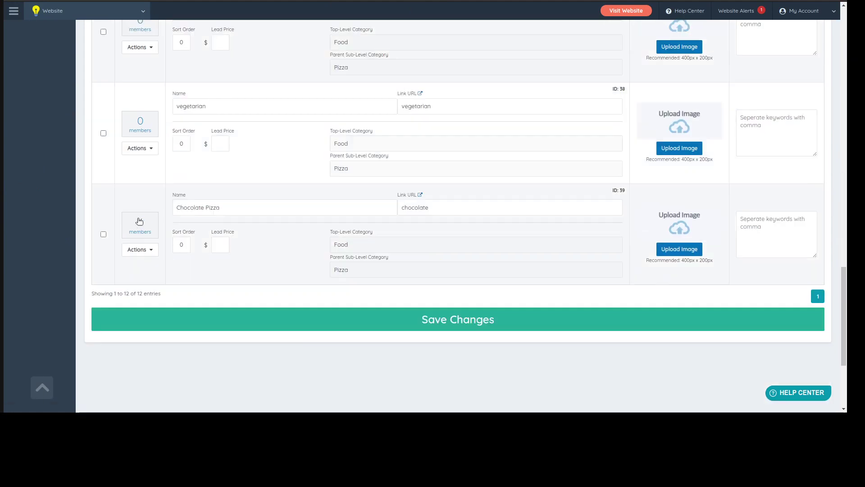
{"action": "left_click", "coordinate": [139, 221]}
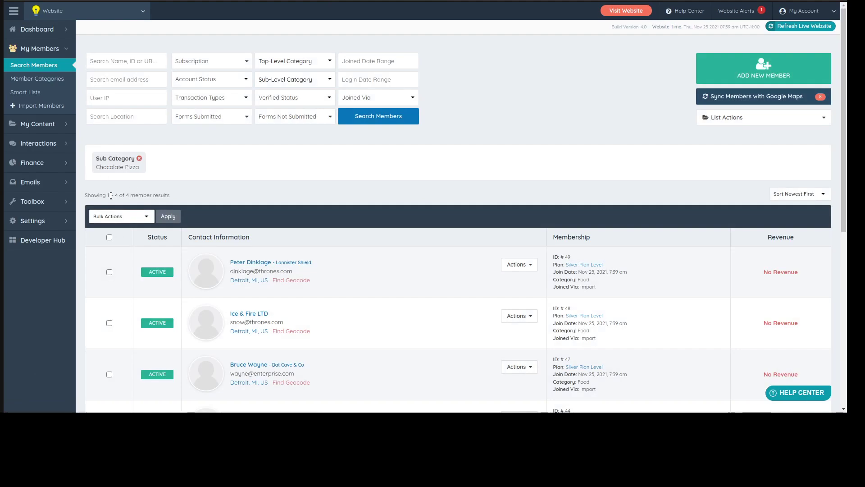
{"action": "scroll", "coordinate": [283, 358], "scroll_direction": "down", "scroll_amount": 4}
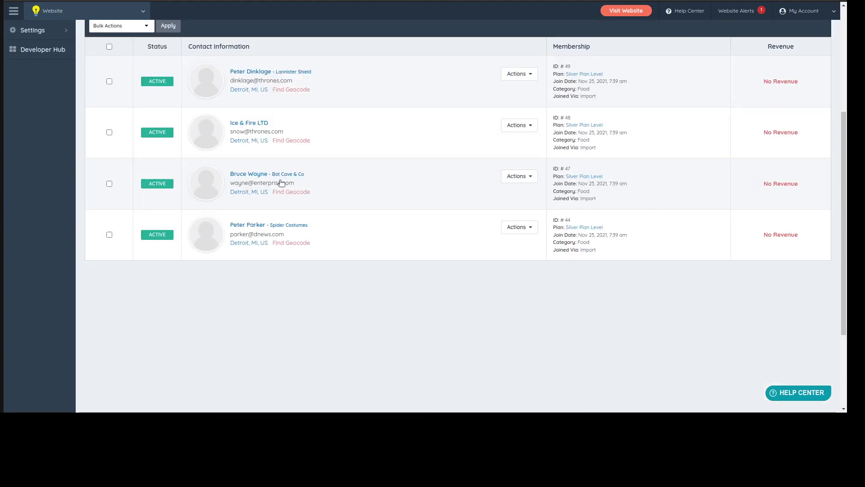
{"action": "scroll", "coordinate": [243, 174], "scroll_direction": "up", "scroll_amount": 1}
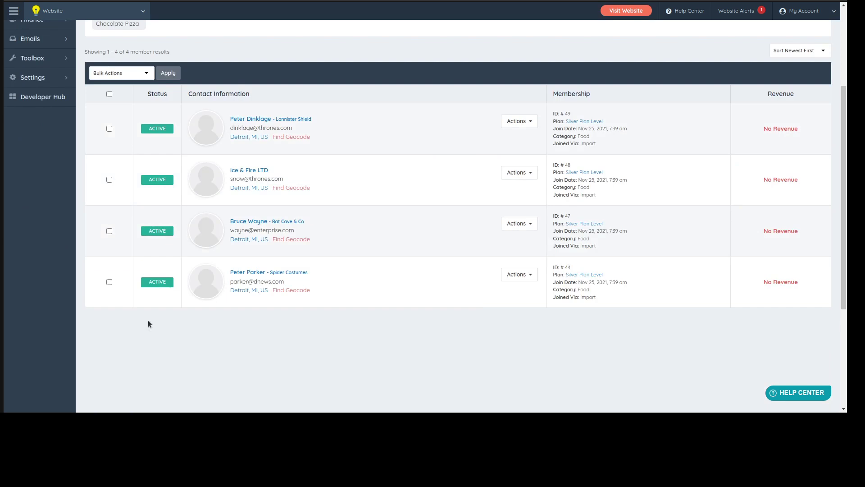
Switch to LibreOffice Calc and delete columns I to L, from state_code through profession_name
{"action": "left_click", "coordinate": [6, 325]}
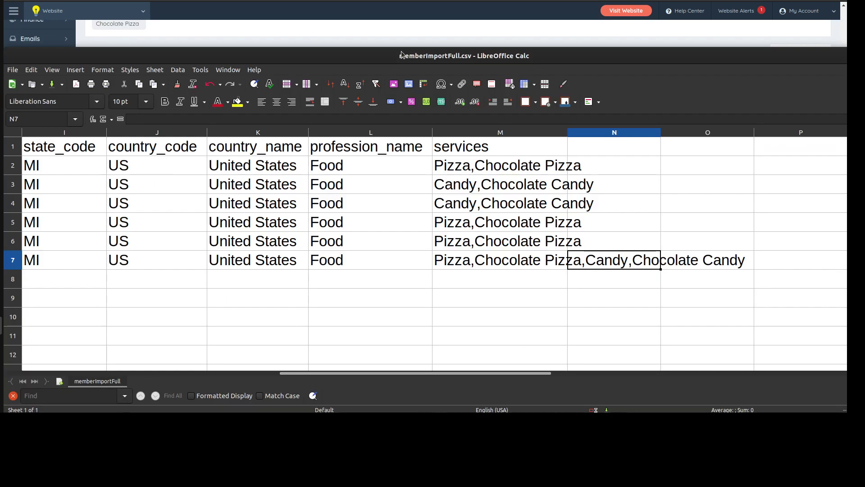
{"action": "left_click_drag", "start_coordinate": [401, 53], "coordinate": [542, 62]}
{"action": "left_click", "coordinate": [507, 142]}
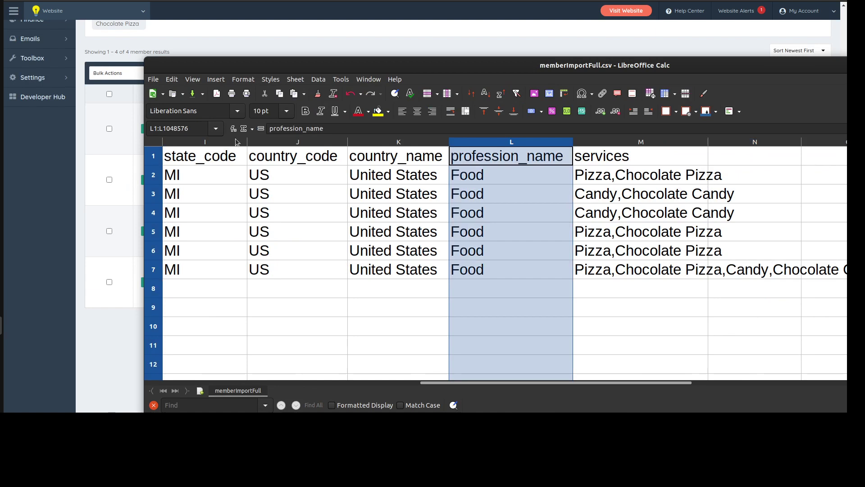
{"action": "left_click", "coordinate": [222, 142], "text": "shift"}
{"action": "right_click", "coordinate": [222, 143]}
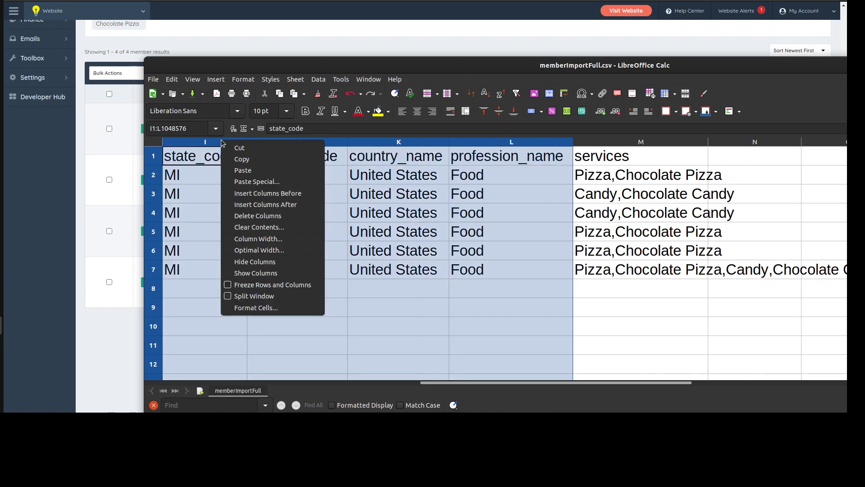
{"action": "left_click", "coordinate": [255, 215]}
Delete the email, company, address1, city and zip_code columns so services directly follows last_name
{"action": "key", "text": "Left"}
{"action": "key", "text": "Left"}
{"action": "key", "text": "Left"}
{"action": "key", "text": "Left"}
{"action": "key", "text": "Left"}
{"action": "key", "text": "Left"}
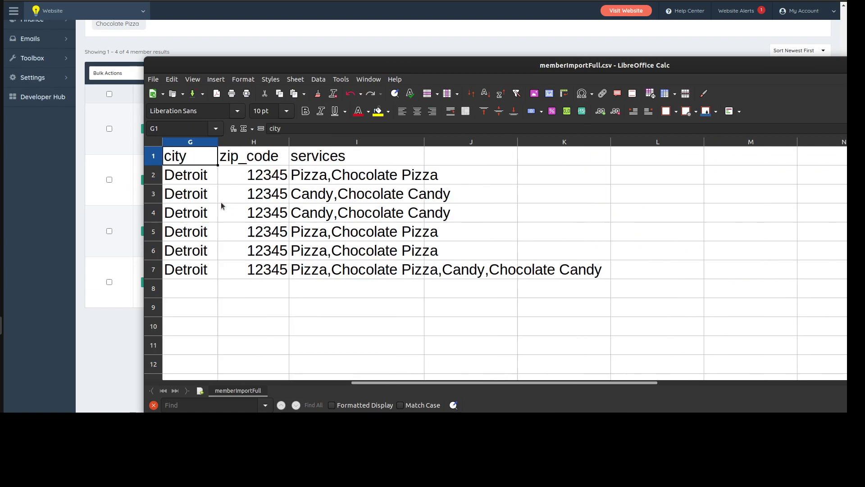
{"action": "key", "text": "Right"}
{"action": "key", "text": "shift+Right"}
{"action": "key", "text": "shift+Right"}
{"action": "key", "text": "shift+Right"}
{"action": "key", "text": "shift+Right"}
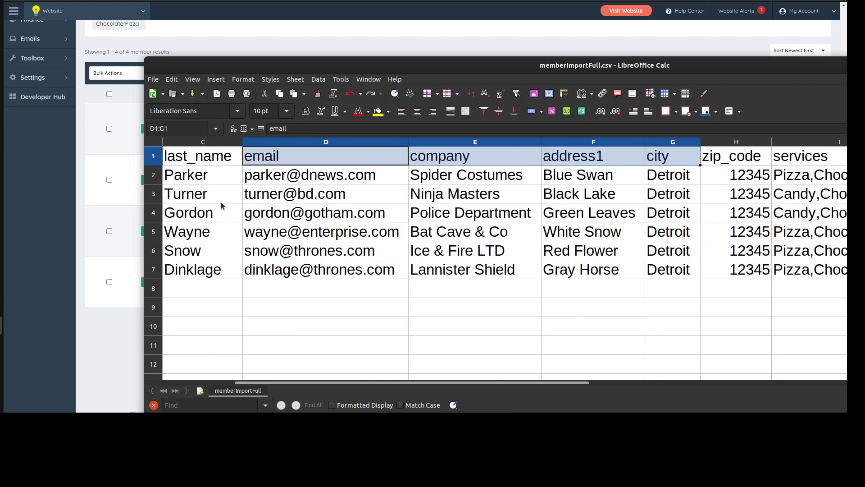
{"action": "right_click", "coordinate": [328, 142]}
{"action": "left_click", "coordinate": [367, 218]}
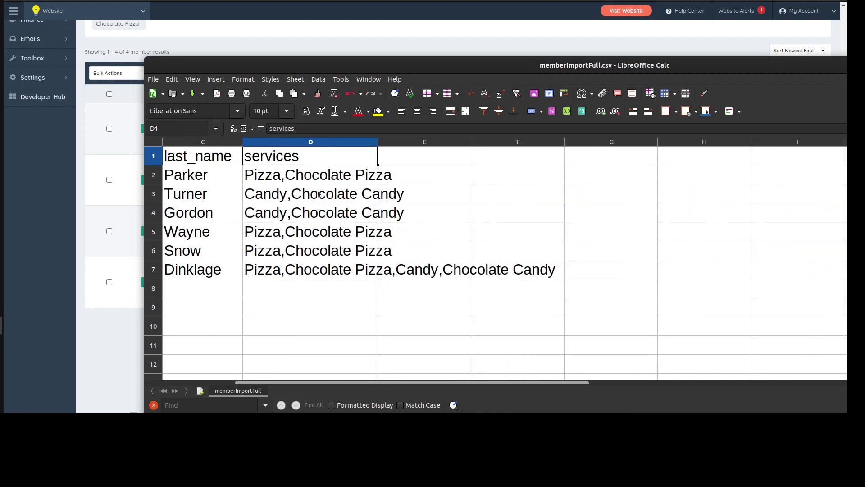
Place the spreadsheet beside the Chocolate Pizza member list and compare the members, checking the name and listing type in row 6
{"action": "key", "text": "Left"}
{"action": "key", "text": "Left"}
{"action": "key", "text": "Left"}
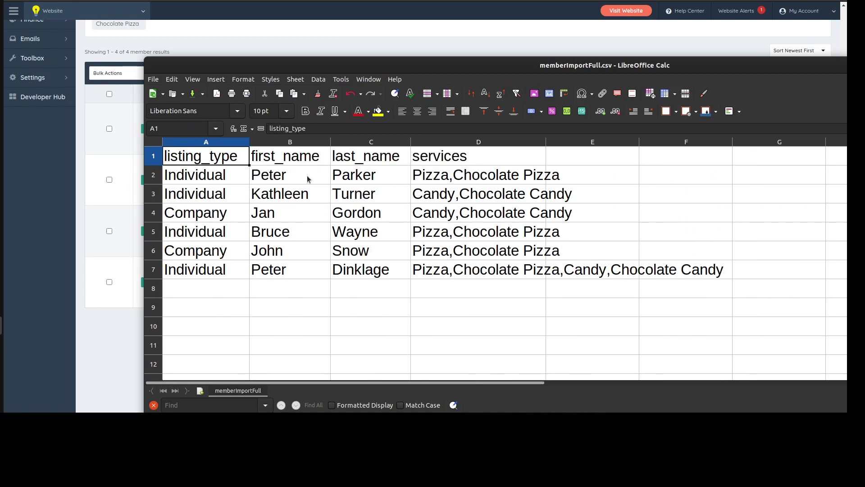
{"action": "left_click_drag", "start_coordinate": [274, 65], "coordinate": [558, 60]}
{"action": "scroll", "coordinate": [100, 79], "scroll_direction": "up", "scroll_amount": 1}
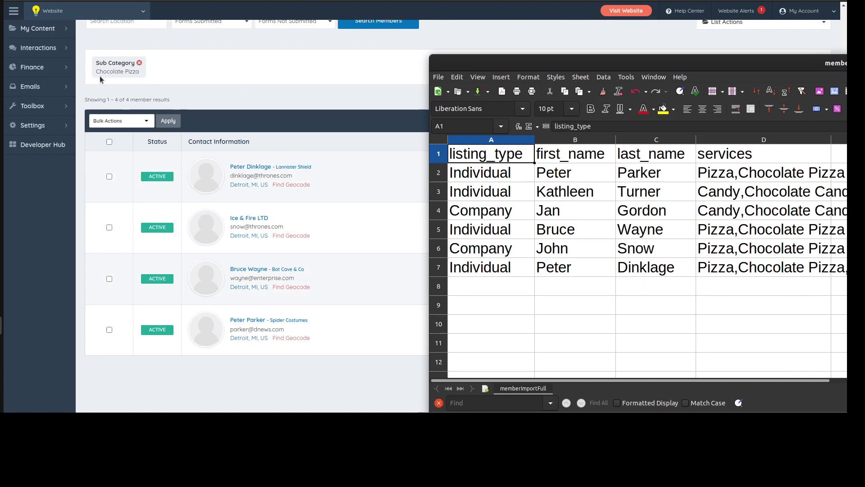
{"action": "scroll", "coordinate": [329, 119], "scroll_direction": "down", "scroll_amount": 2}
{"action": "left_click_drag", "start_coordinate": [580, 66], "coordinate": [530, 57]}
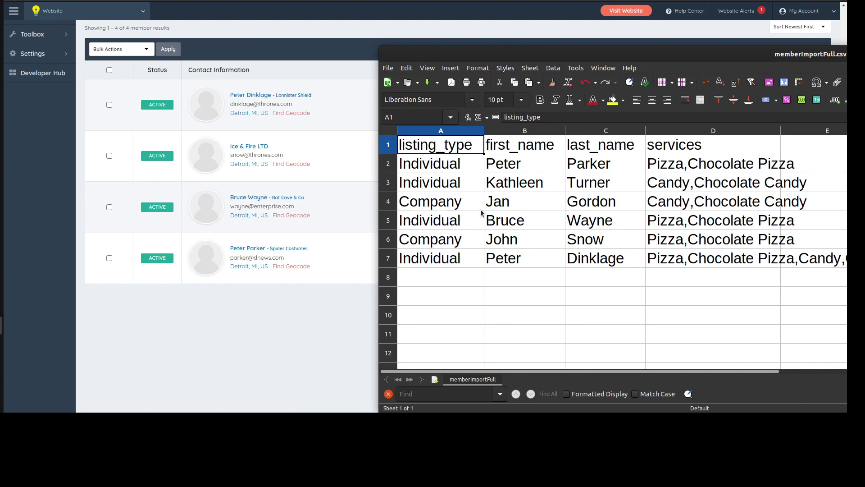
{"action": "left_click", "coordinate": [510, 239]}
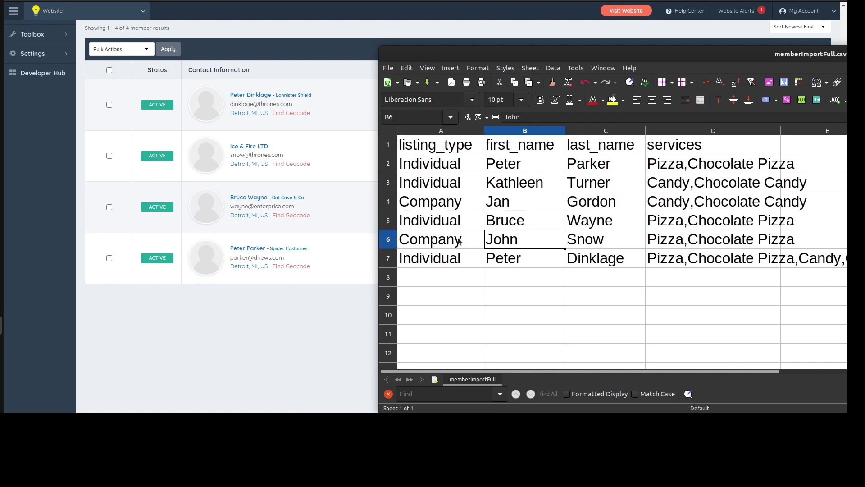
{"action": "key", "text": "Left"}
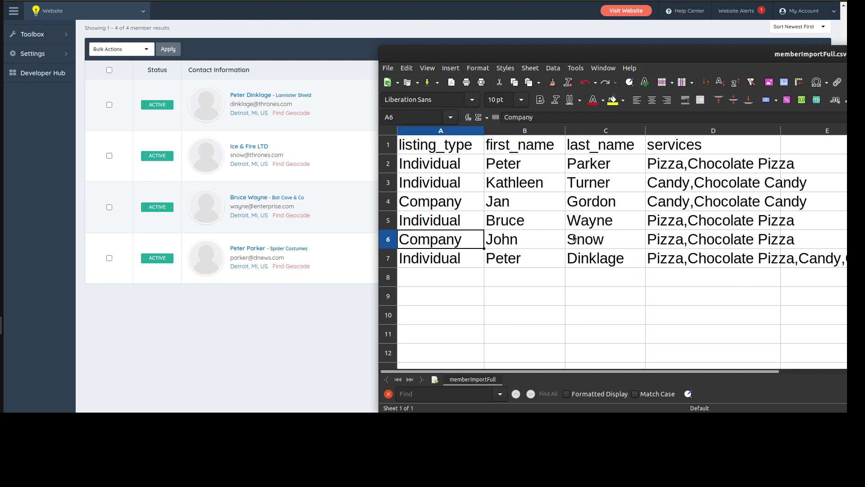
Check the first and last names in rows 6 and 7 against the Chocolate Pizza member list, finishing back in the browser
{"action": "key", "text": "Right"}
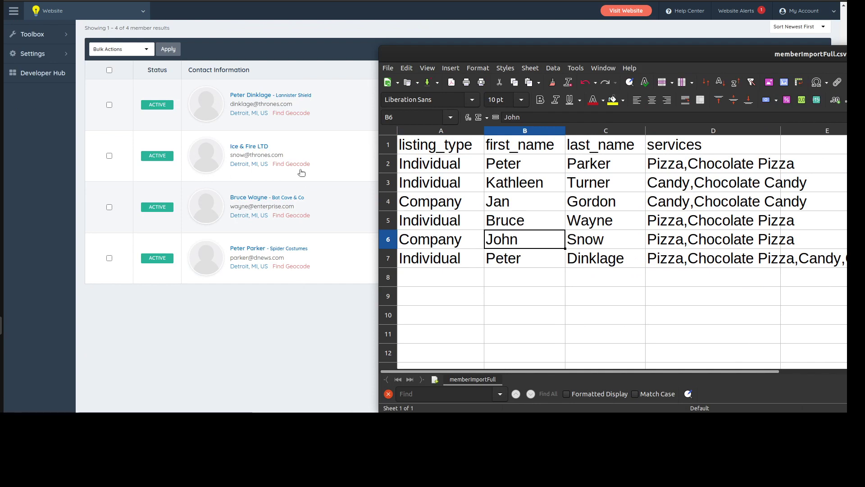
{"action": "left_click", "coordinate": [578, 263]}
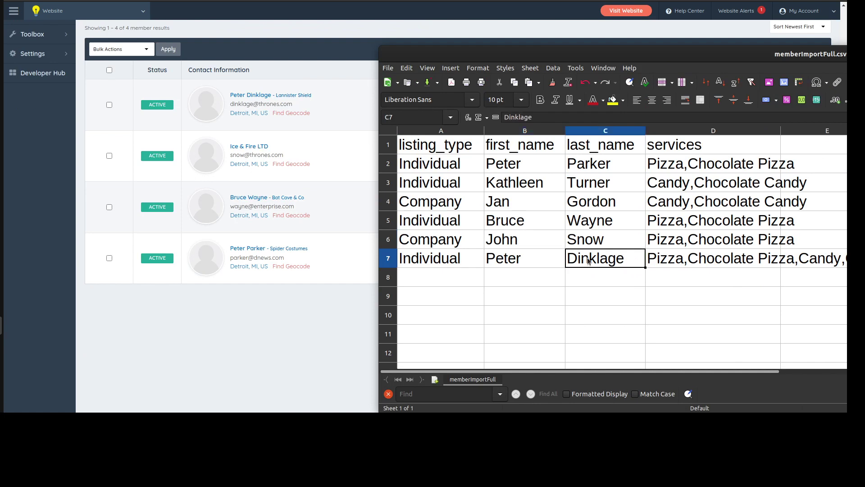
{"action": "left_click", "coordinate": [549, 260]}
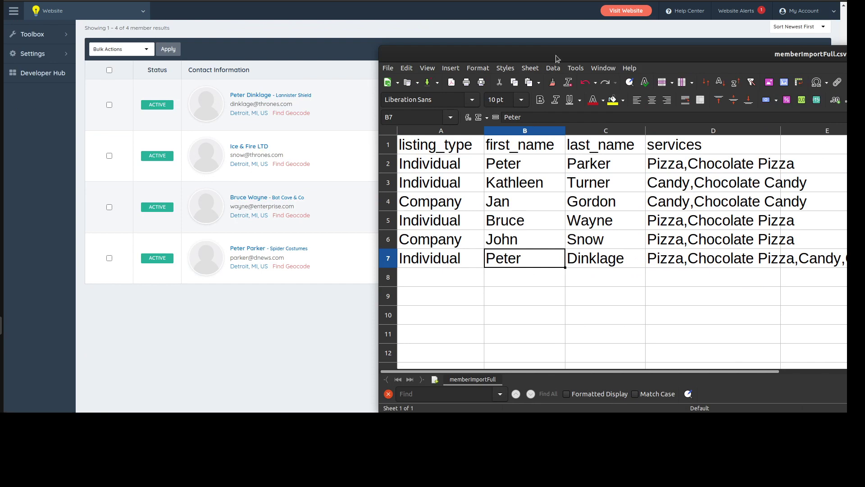
{"action": "left_click_drag", "start_coordinate": [555, 54], "coordinate": [546, 54]}
{"action": "left_click", "coordinate": [271, 46]}
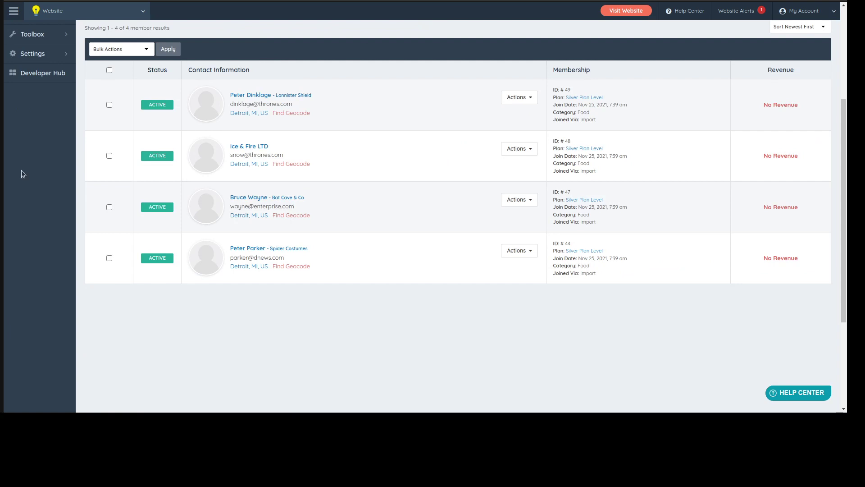
Switch to the Sublime Text outline and review the Importing Member Categories and Feature Categories sections
{"action": "key", "text": "alt+Tab"}
{"action": "left_click_drag", "start_coordinate": [367, 31], "coordinate": [324, 33]}
{"action": "left_click", "coordinate": [400, 250]}
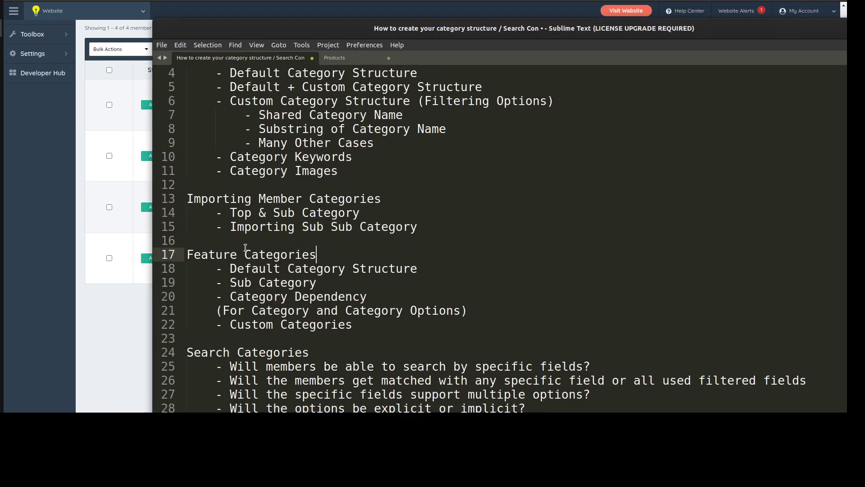
{"action": "left_click_drag", "start_coordinate": [246, 248], "coordinate": [185, 202]}
{"action": "left_click", "coordinate": [269, 220]}
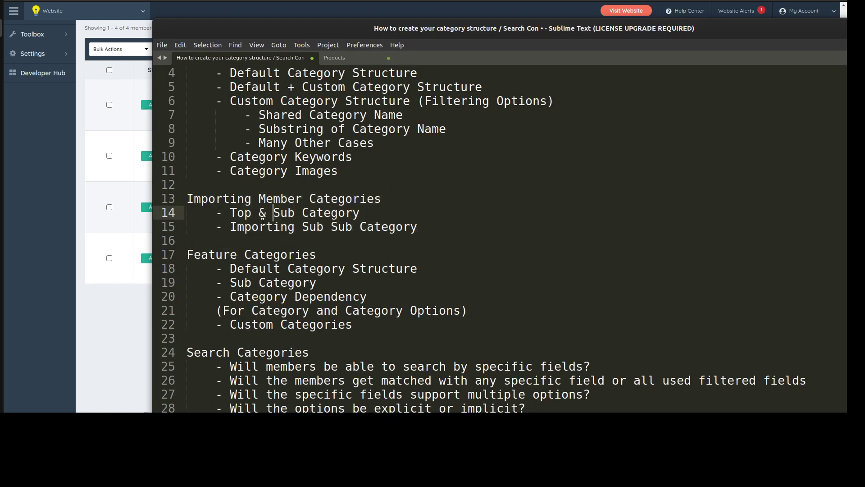
{"action": "scroll", "coordinate": [243, 235], "scroll_direction": "down", "scroll_amount": 3}
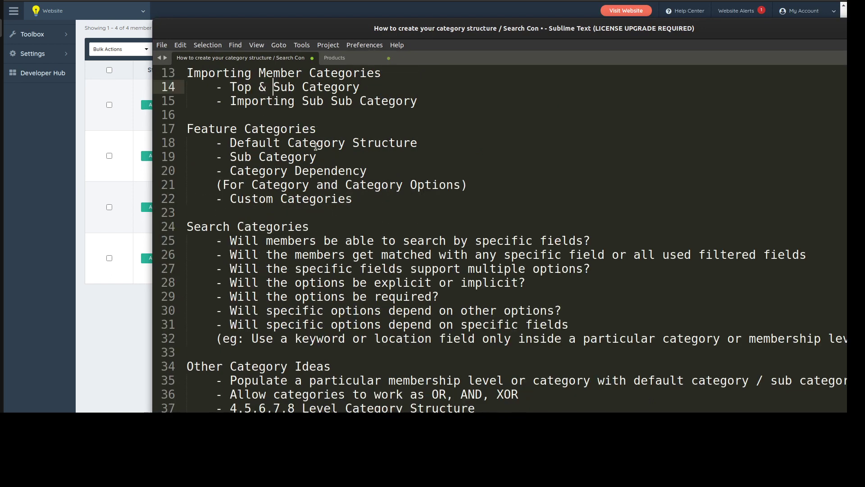
{"action": "scroll", "coordinate": [315, 146], "scroll_direction": "up", "scroll_amount": 2}
{"action": "left_click_drag", "start_coordinate": [230, 229], "coordinate": [439, 241]}
Return to the browser and open the Product post type's settings at its empty Post Categories field
{"action": "left_click", "coordinate": [51, 152]}
{"action": "scroll", "coordinate": [77, 226], "scroll_direction": "up", "scroll_amount": 4}
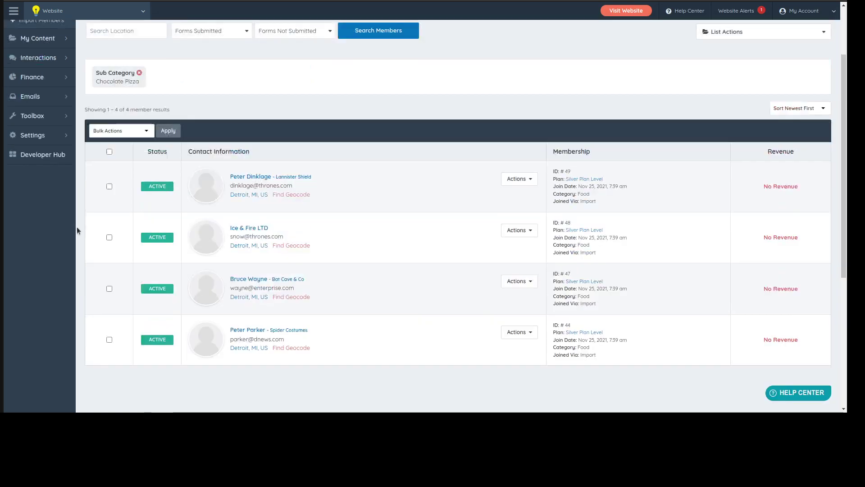
{"action": "mouse_move", "coordinate": [54, 121]}
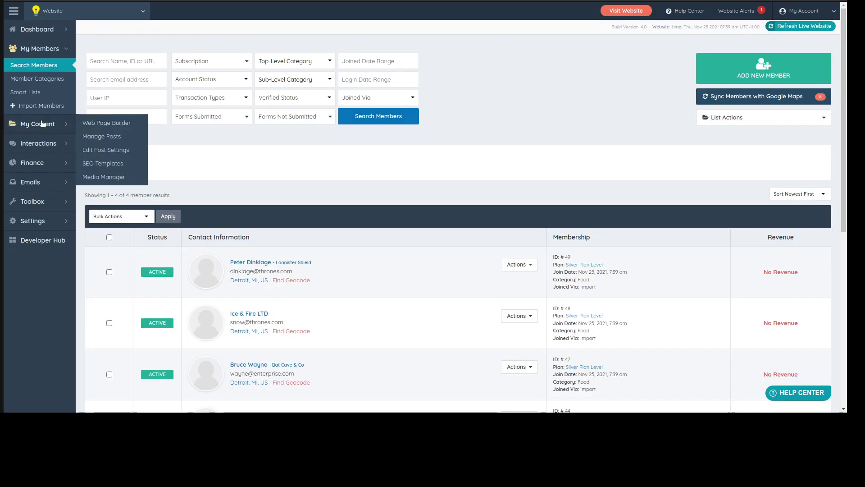
{"action": "left_click", "coordinate": [97, 151]}
{"action": "scroll", "coordinate": [232, 327], "scroll_direction": "down", "scroll_amount": 4}
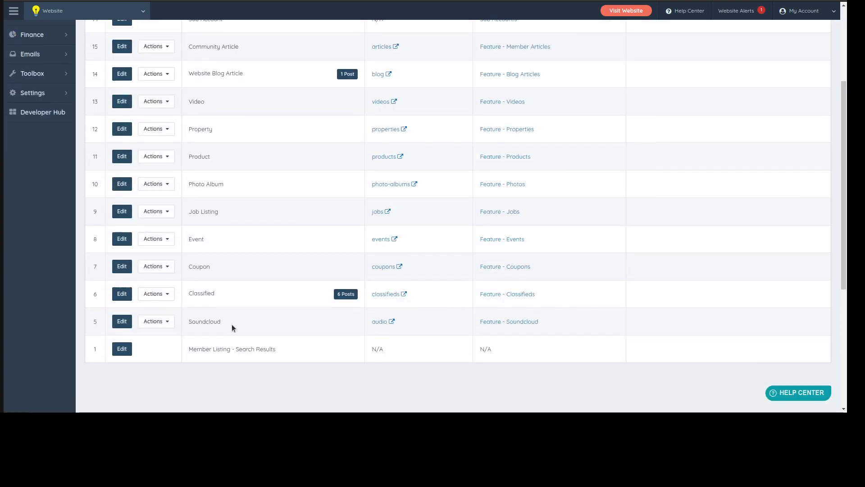
{"action": "left_click", "coordinate": [155, 156]}
{"action": "left_click", "coordinate": [232, 163]}
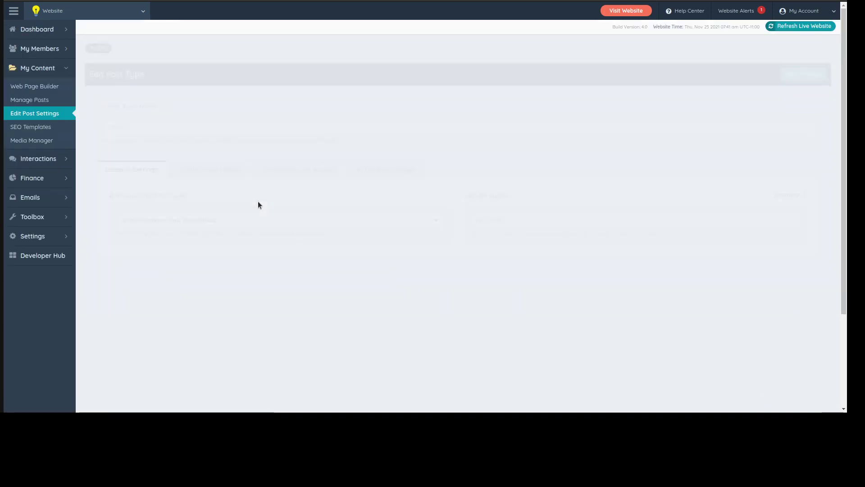
{"action": "scroll", "coordinate": [232, 273], "scroll_direction": "down", "scroll_amount": 3}
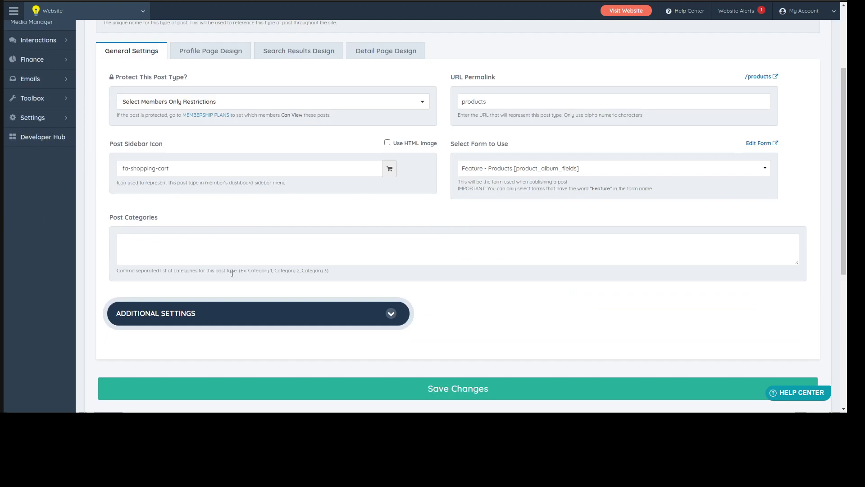
{"action": "left_click", "coordinate": [156, 237]}
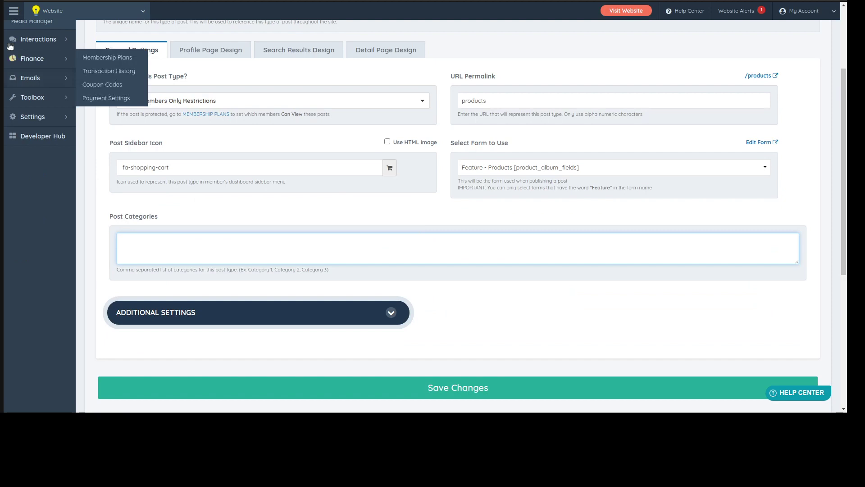
Place the Sublime Text outline beside the product settings and review its topics, including the Filtering Options item under Member Categories
{"action": "left_click", "coordinate": [2, 29]}
{"action": "left_click", "coordinate": [318, 242]}
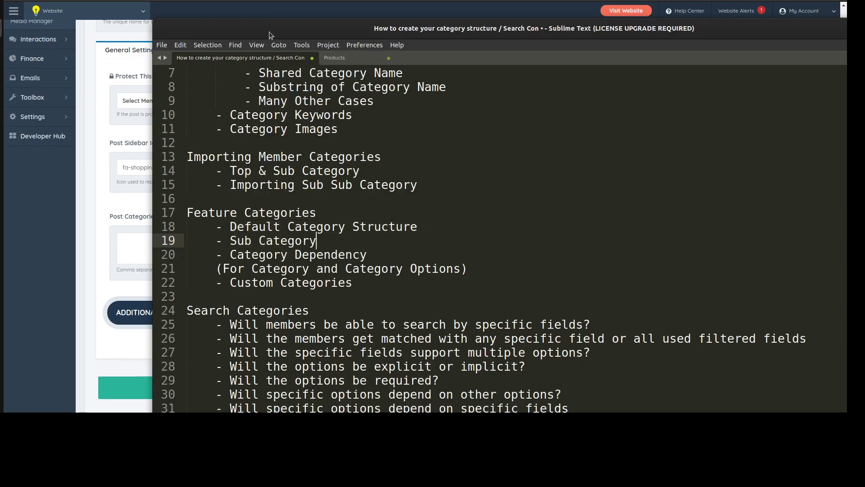
{"action": "left_click_drag", "start_coordinate": [269, 31], "coordinate": [339, 30]}
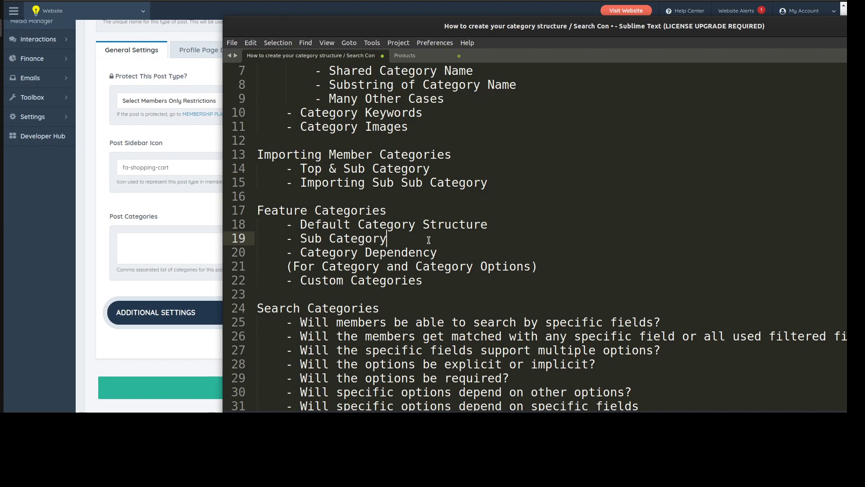
{"action": "scroll", "coordinate": [469, 184], "scroll_direction": "up", "scroll_amount": 2}
{"action": "left_click_drag", "start_coordinate": [492, 141], "coordinate": [567, 141]}
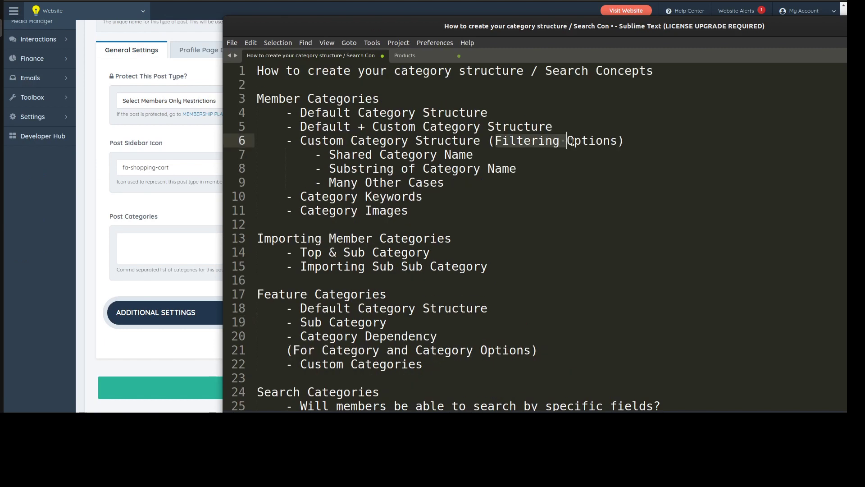
{"action": "scroll", "coordinate": [564, 209], "scroll_direction": "down", "scroll_amount": 10}
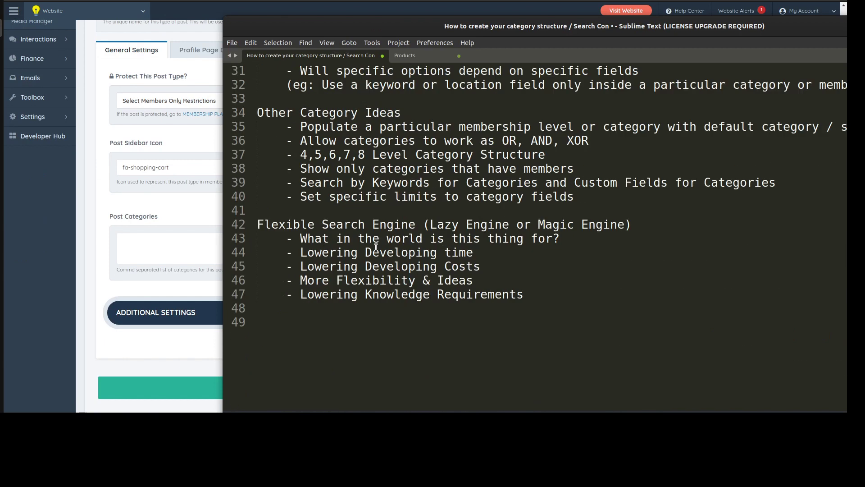
{"action": "scroll", "coordinate": [399, 240], "scroll_direction": "up", "scroll_amount": 7}
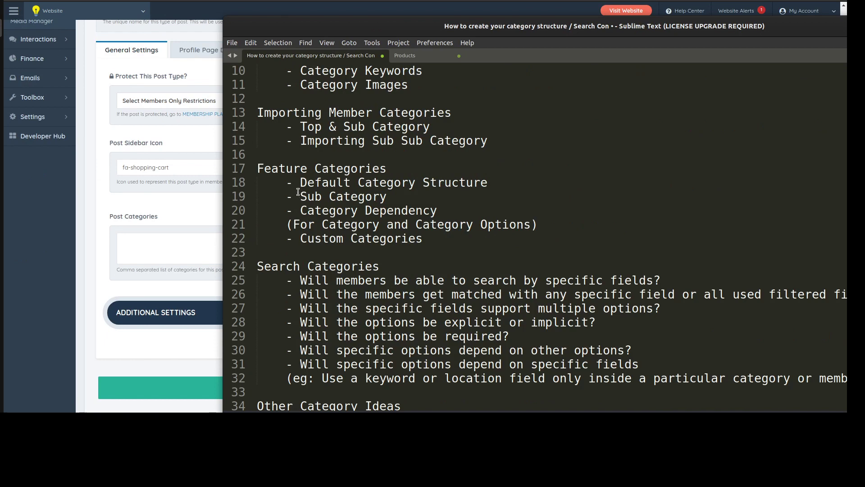
Add the item "- Multi Select Category Options" on a new line below Sub Category under Feature Categories
{"action": "left_click_drag", "start_coordinate": [298, 192], "coordinate": [386, 197]}
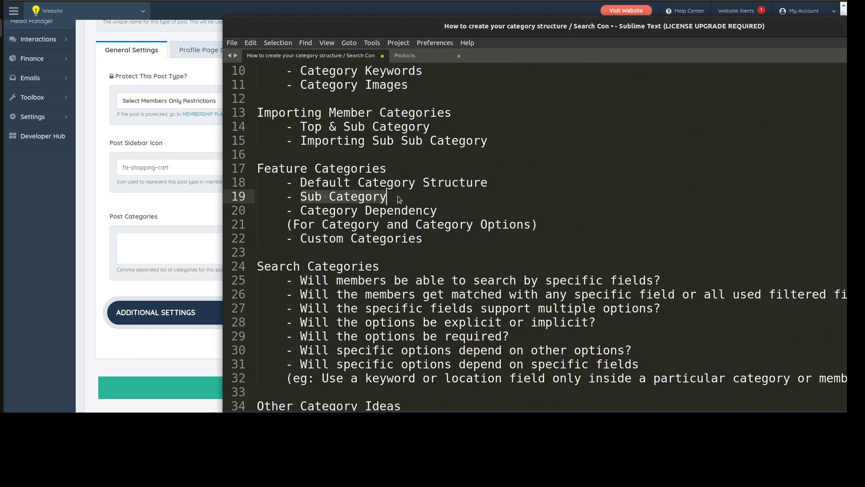
{"action": "left_click", "coordinate": [397, 195]}
{"action": "key", "text": "Return"}
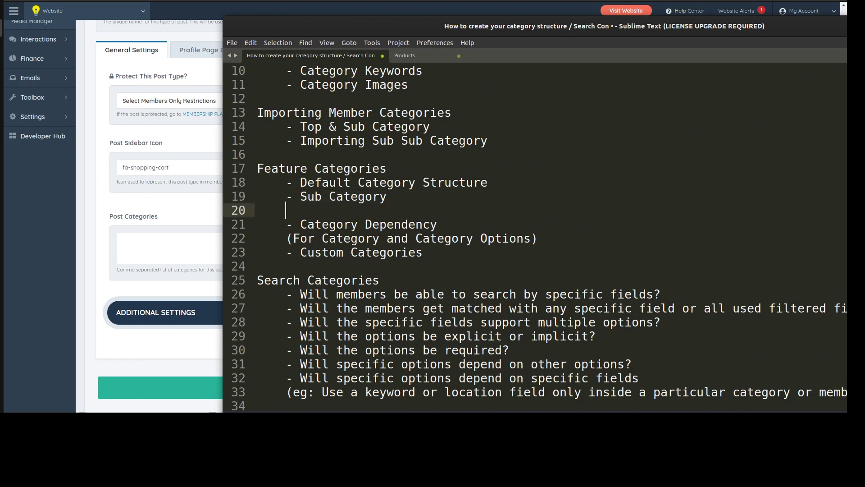
{"action": "type", "text": "- Multi Select"}
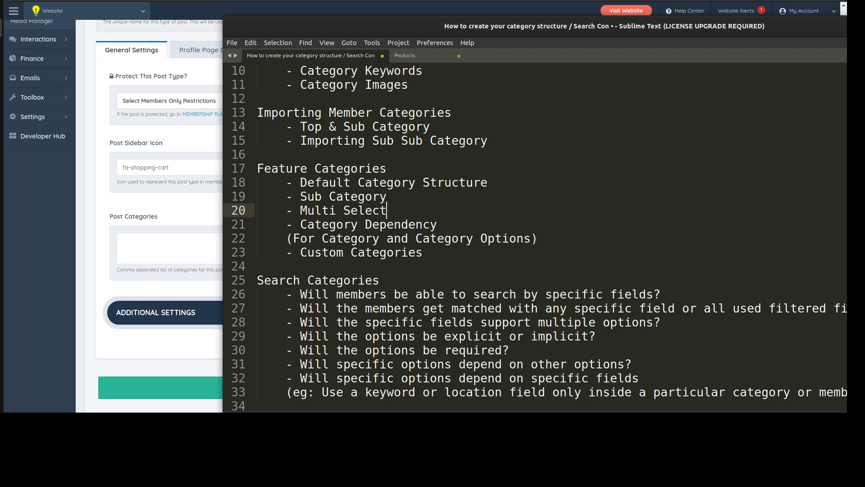
{"action": "type", "text": " Category Options"}
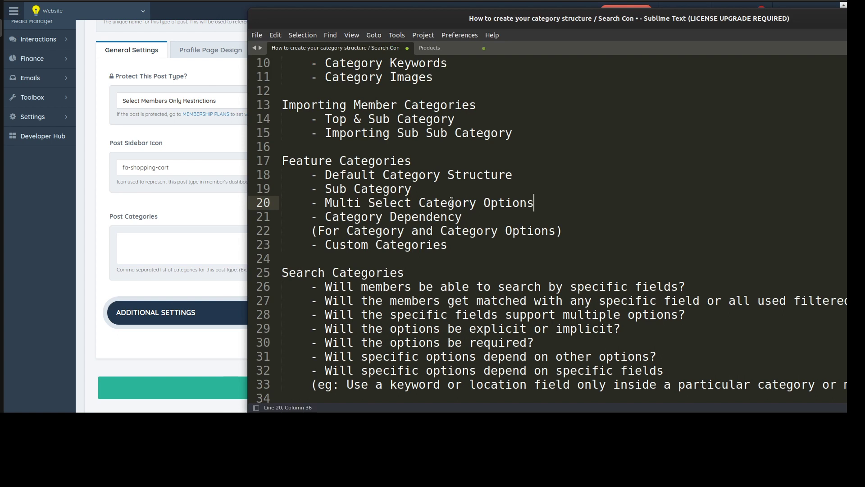
Review the Feature Categories items in the outline from Default Category Structure through Category Dependency
{"action": "scroll", "coordinate": [555, 208], "scroll_direction": "down", "scroll_amount": 5}
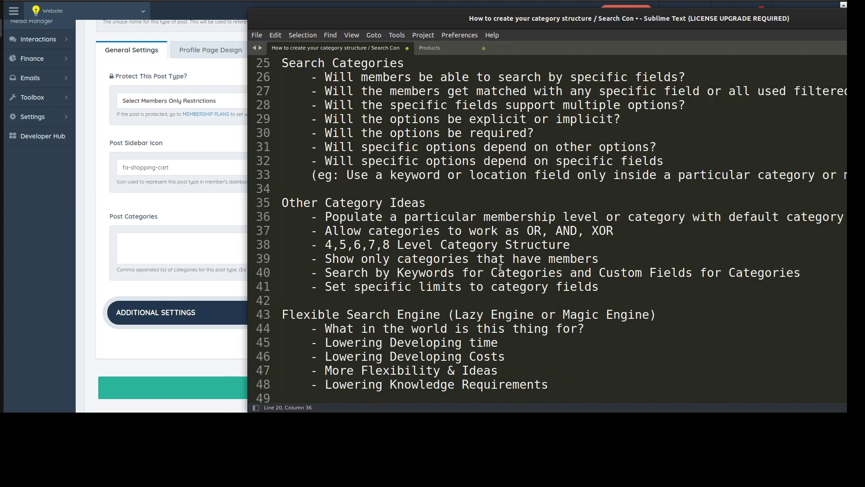
{"action": "scroll", "coordinate": [455, 331], "scroll_direction": "up", "scroll_amount": 7}
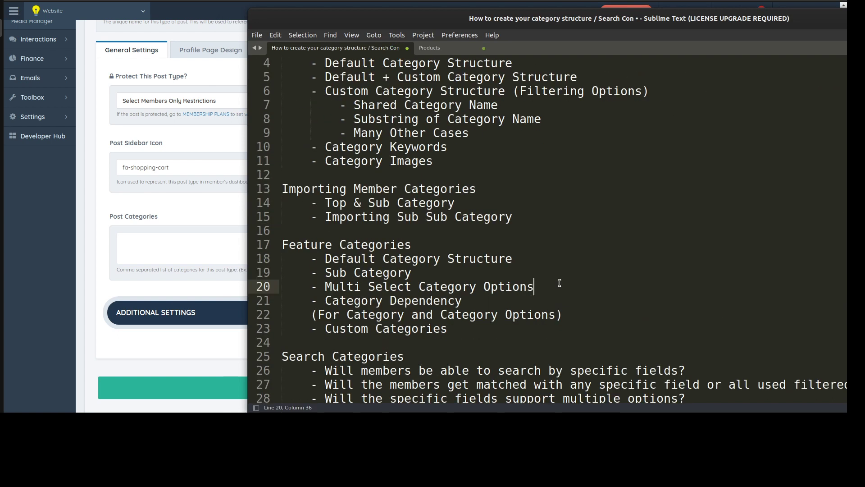
{"action": "scroll", "coordinate": [559, 282], "scroll_direction": "down", "scroll_amount": 1}
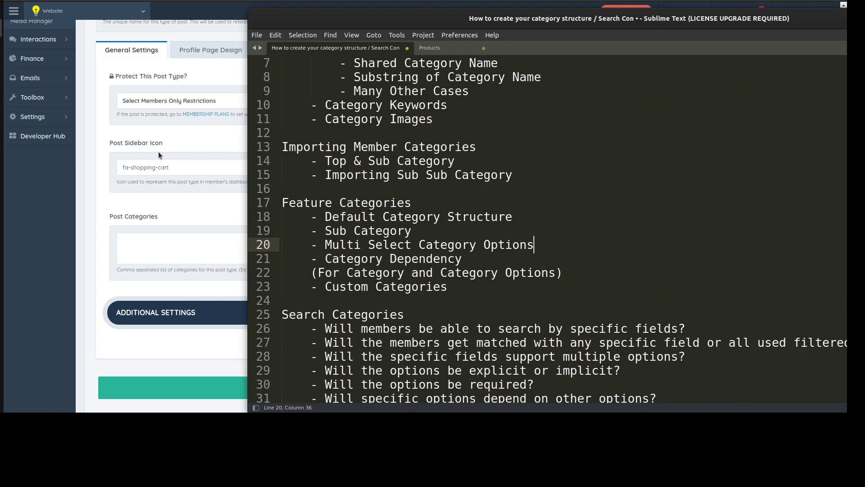
{"action": "left_click_drag", "start_coordinate": [324, 230], "coordinate": [513, 217]}
{"action": "left_click", "coordinate": [415, 231]}
{"action": "left_click", "coordinate": [406, 217]}
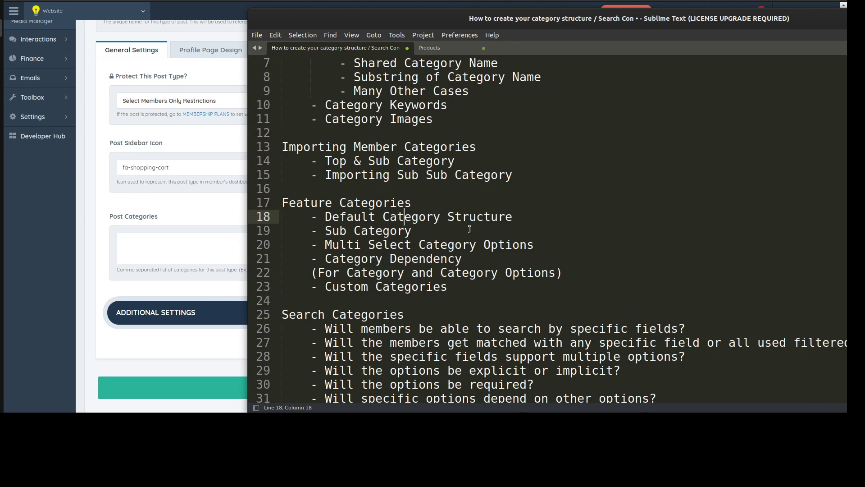
{"action": "left_click", "coordinate": [417, 231]}
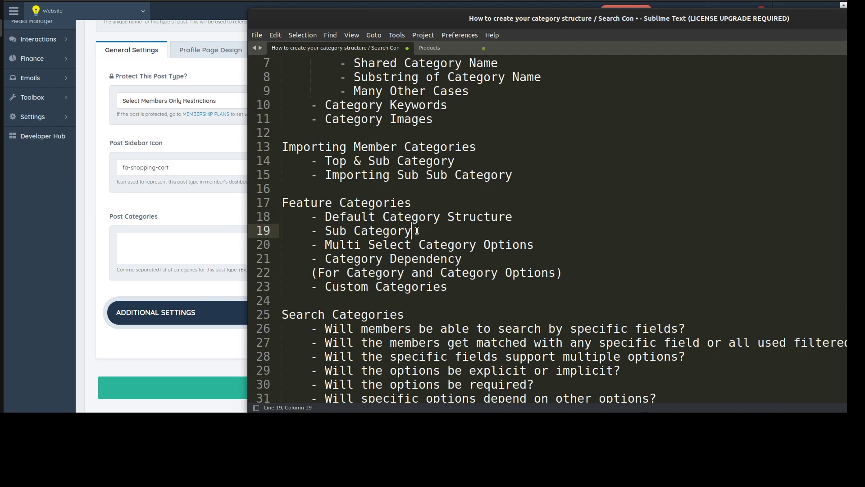
{"action": "left_click_drag", "start_coordinate": [326, 258], "coordinate": [479, 261]}
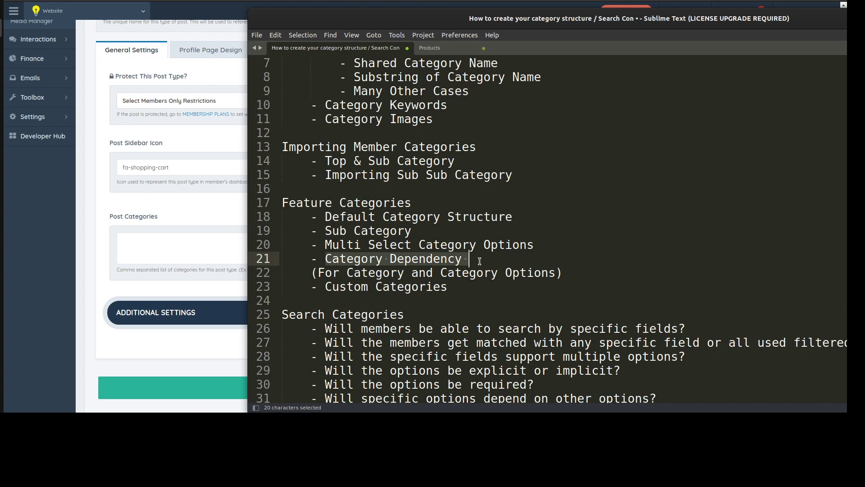
{"action": "left_click", "coordinate": [463, 260]}
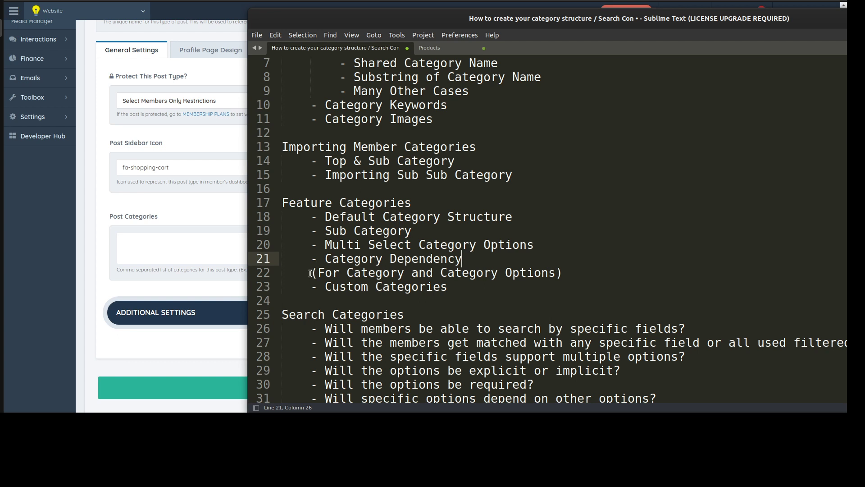
Examine the Custom Categories item in the outline alongside Sub Category, Multi Select Category Options and Category Dependency
{"action": "left_click_drag", "start_coordinate": [324, 286], "coordinate": [450, 286]}
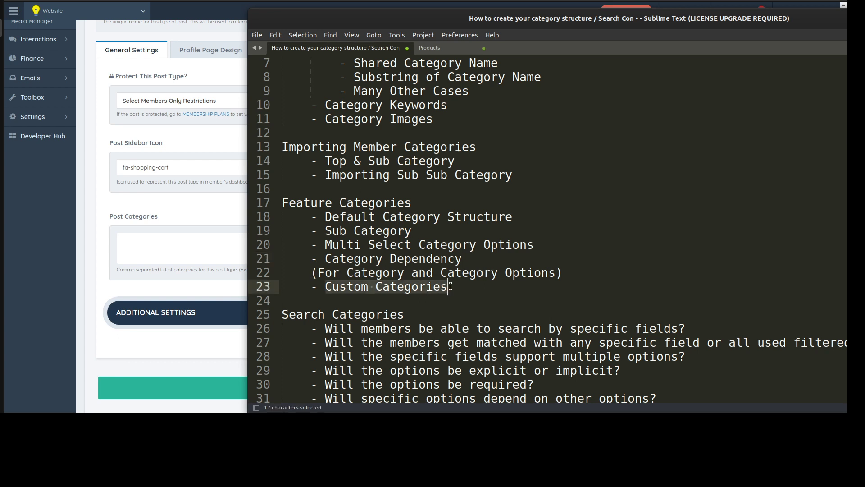
{"action": "left_click", "coordinate": [450, 287]}
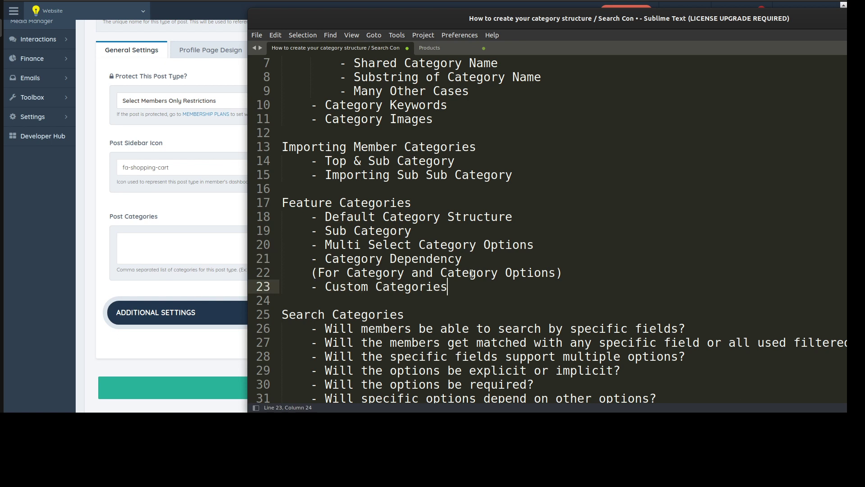
{"action": "left_click_drag", "start_coordinate": [324, 286], "coordinate": [448, 287]}
{"action": "left_click_drag", "start_coordinate": [324, 244], "coordinate": [531, 244]}
{"action": "left_click", "coordinate": [428, 230]}
{"action": "left_click_drag", "start_coordinate": [319, 232], "coordinate": [412, 232]}
{"action": "left_click", "coordinate": [382, 258]}
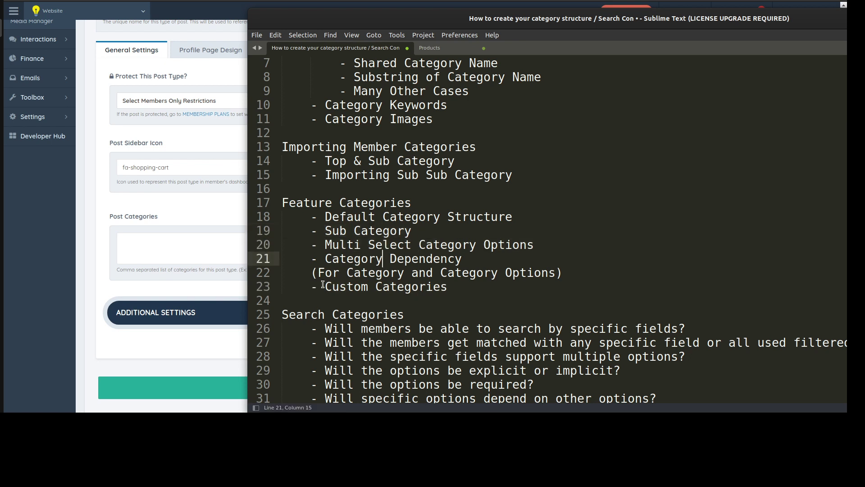
{"action": "left_click_drag", "start_coordinate": [322, 284], "coordinate": [450, 288]}
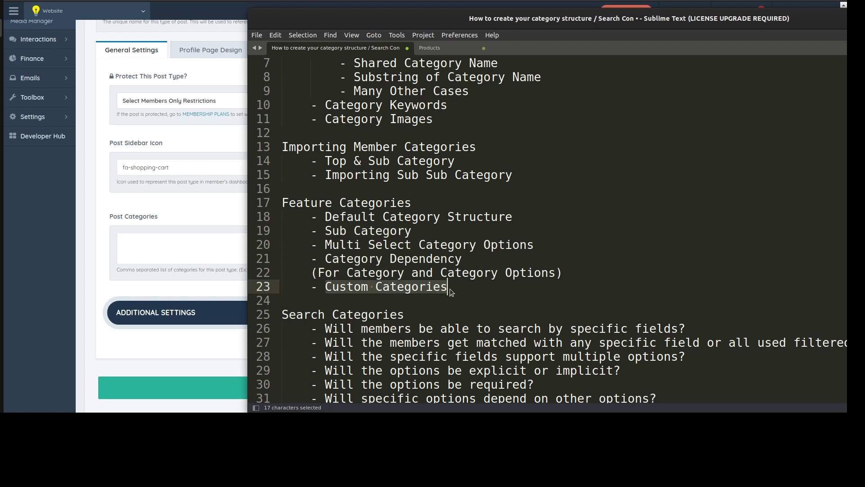
{"action": "left_click", "coordinate": [449, 288]}
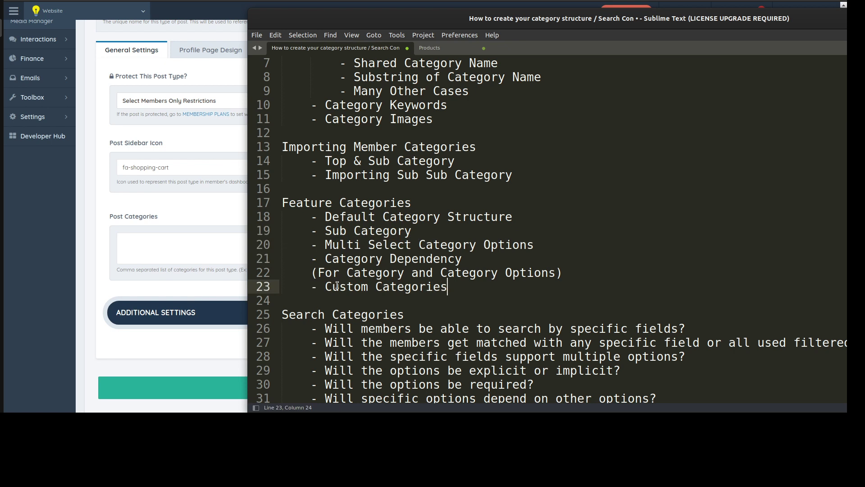
{"action": "left_click_drag", "start_coordinate": [324, 284], "coordinate": [448, 284]}
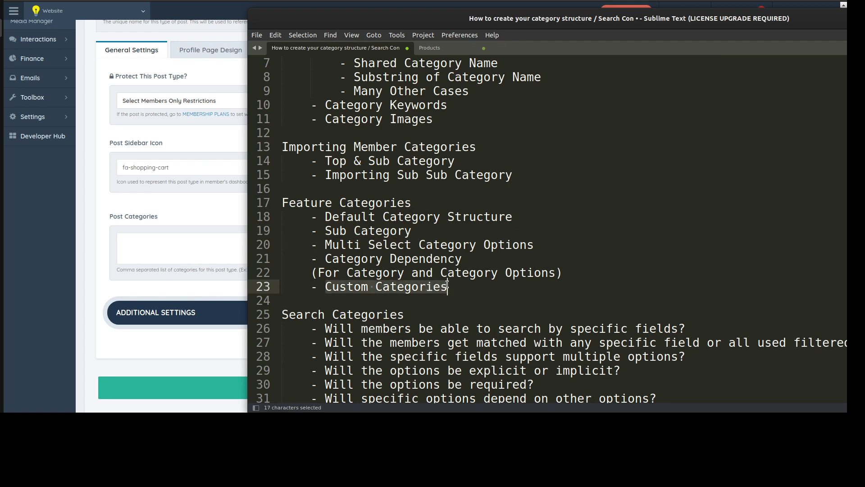
Review the outline from the Feature Categories items through the Search Categories questions and Other Category Ideas
{"action": "left_click", "coordinate": [459, 288]}
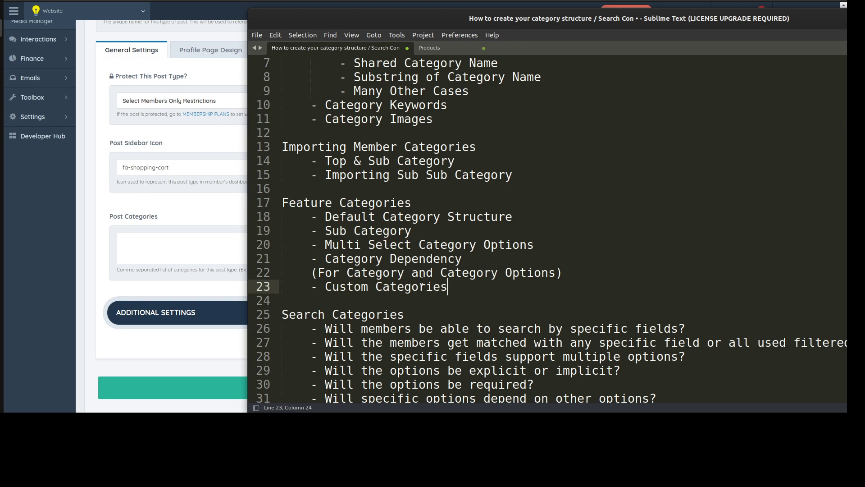
{"action": "scroll", "coordinate": [463, 278], "scroll_direction": "down", "scroll_amount": 4}
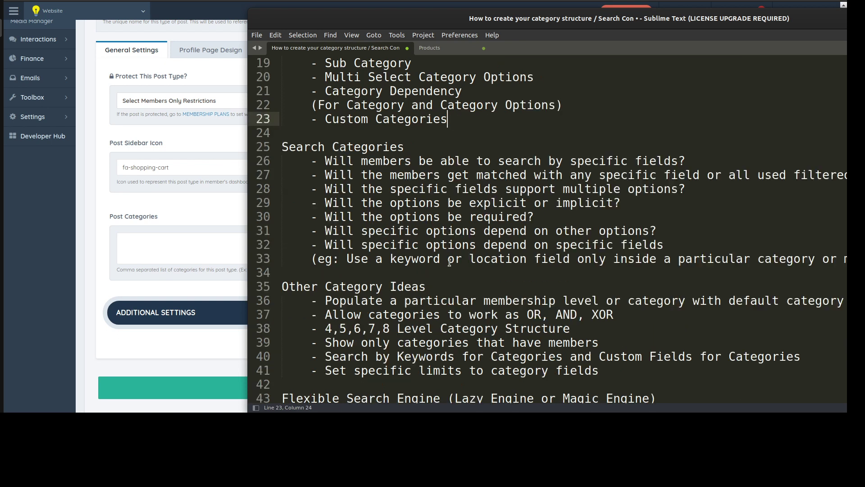
{"action": "scroll", "coordinate": [336, 175], "scroll_direction": "up", "scroll_amount": 3}
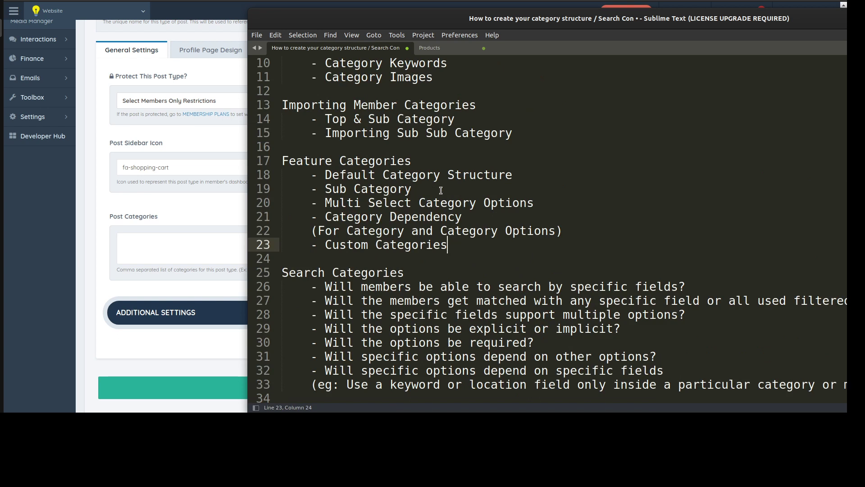
{"action": "scroll", "coordinate": [441, 189], "scroll_direction": "down", "scroll_amount": 3}
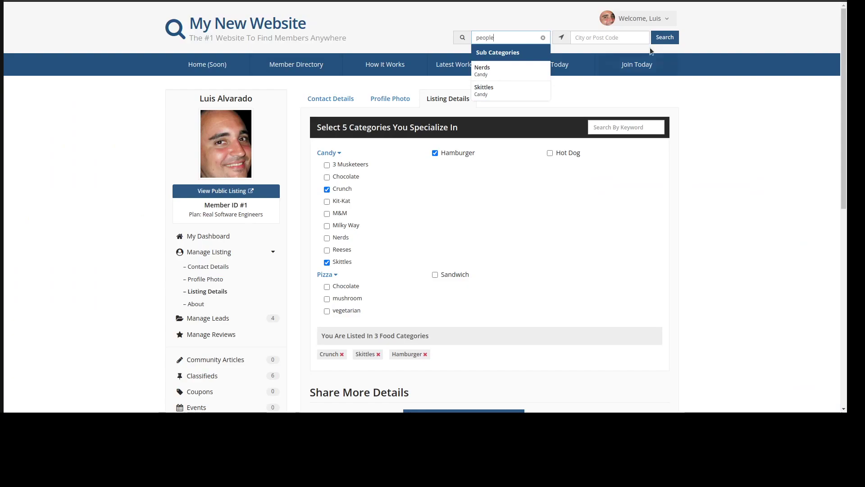
Clear the keyword in the website's header search and acknowledge the successful member deletion in the admin area
{"action": "left_click", "coordinate": [543, 37]}
{"action": "left_click", "coordinate": [656, 40]}
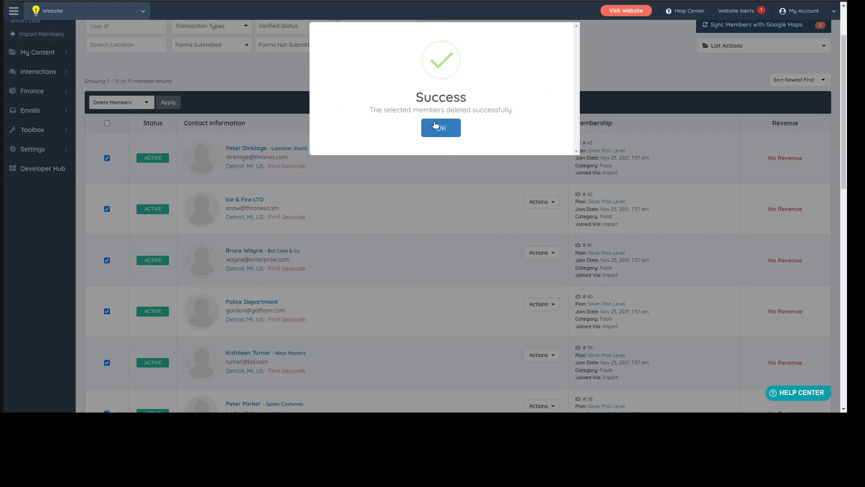
{"action": "left_click", "coordinate": [441, 128]}
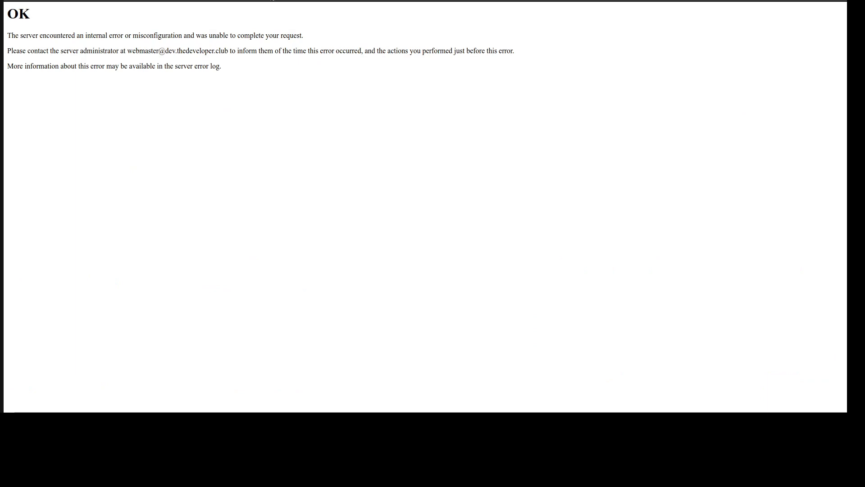
{"action": "key", "text": "ctrl+l"}
{"action": "key", "text": "Down"}
{"action": "key", "text": "Down"}
{"action": "key", "text": "Down"}
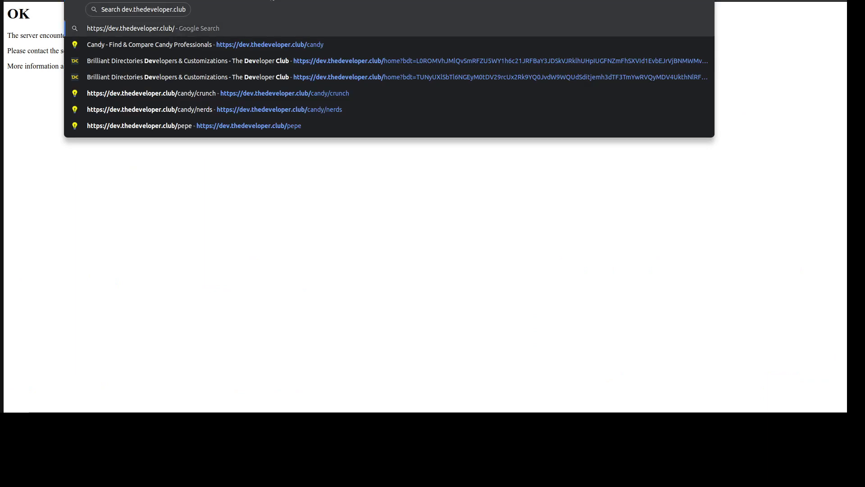
{"action": "key", "text": "Return"}
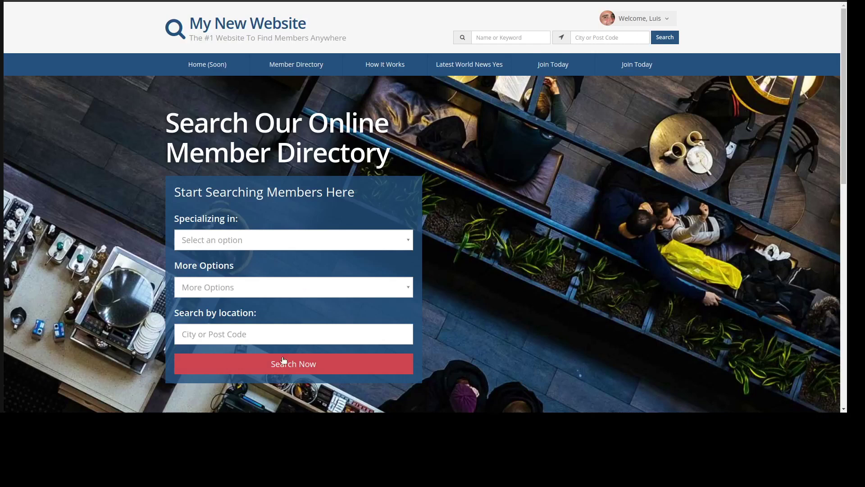
{"action": "left_click", "coordinate": [283, 360]}
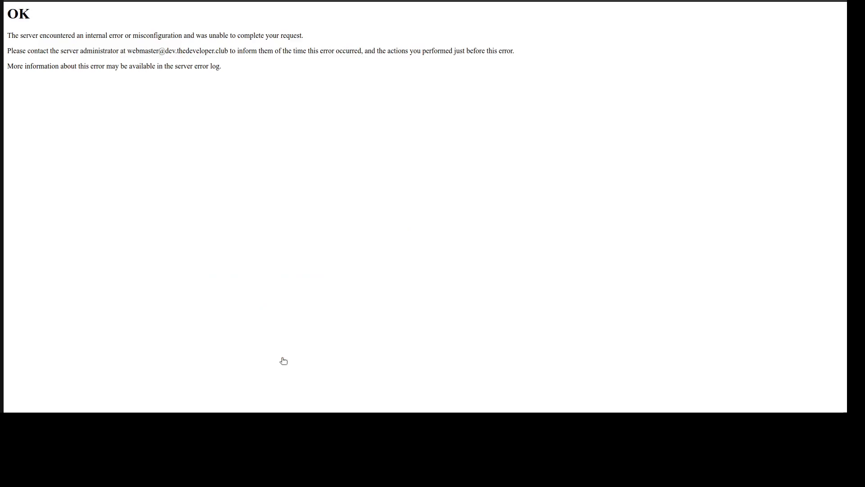
{"action": "type", "text": "candy"}
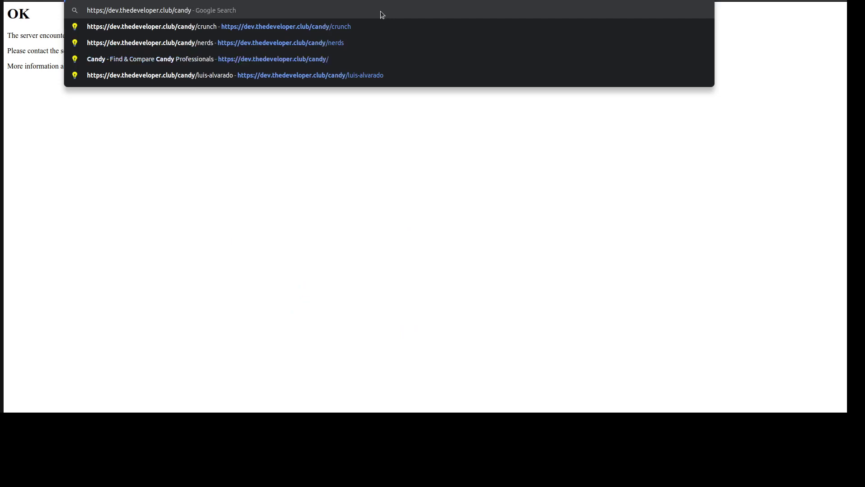
{"action": "key", "text": "Return"}
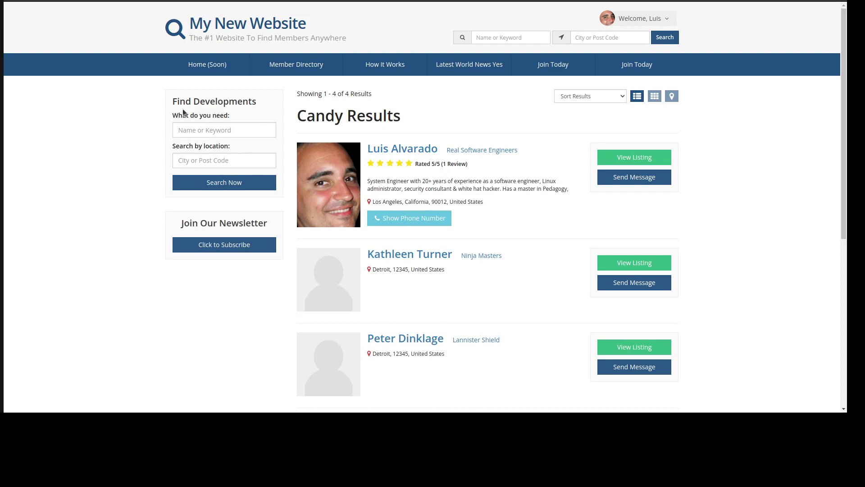
Examine the Find Developments search sidebar on the Candy results page and open the Member Search Result sidebar in the Sidebar Manager
{"action": "left_click_drag", "start_coordinate": [176, 109], "coordinate": [283, 154]}
{"action": "left_click", "coordinate": [96, 140]}
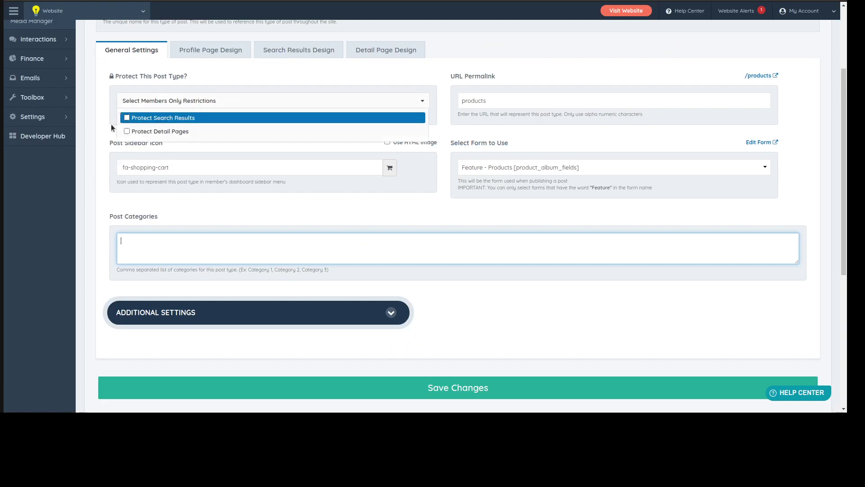
{"action": "left_click", "coordinate": [111, 127]}
{"action": "scroll", "coordinate": [112, 127], "scroll_direction": "up", "scroll_amount": 3}
{"action": "mouse_move", "coordinate": [68, 192]}
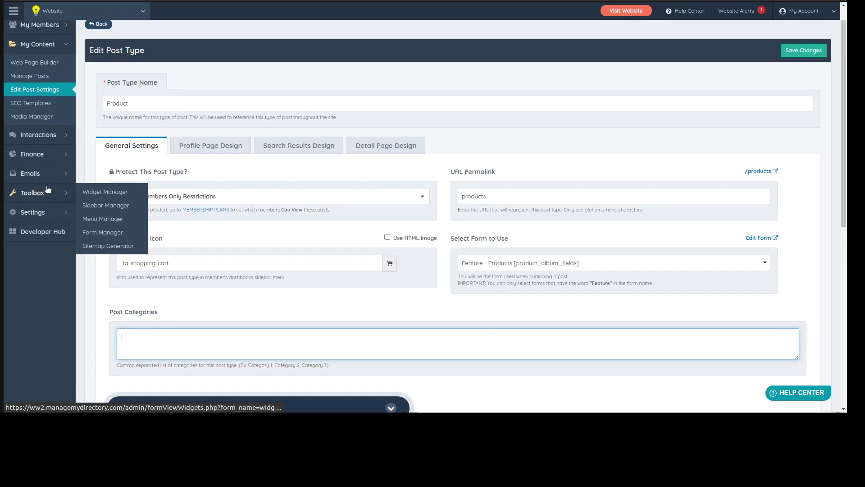
{"action": "middle_click", "coordinate": [106, 207]}
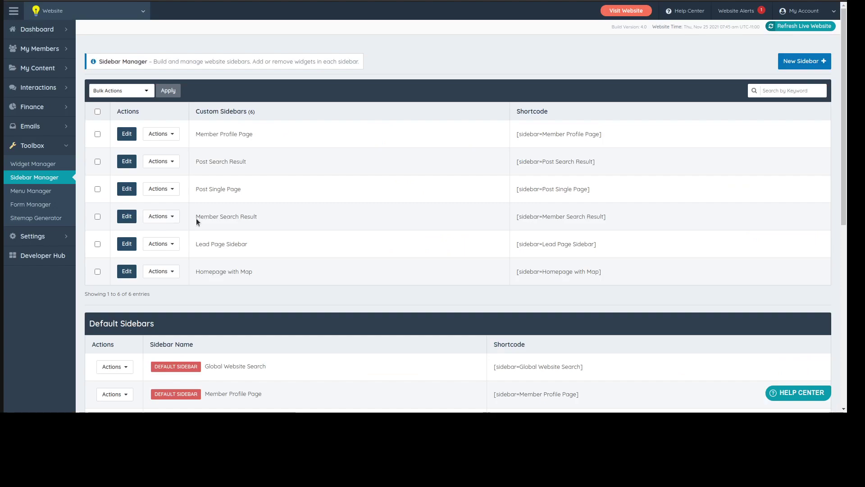
{"action": "left_click_drag", "start_coordinate": [197, 217], "coordinate": [287, 220]}
{"action": "left_click", "coordinate": [286, 221]}
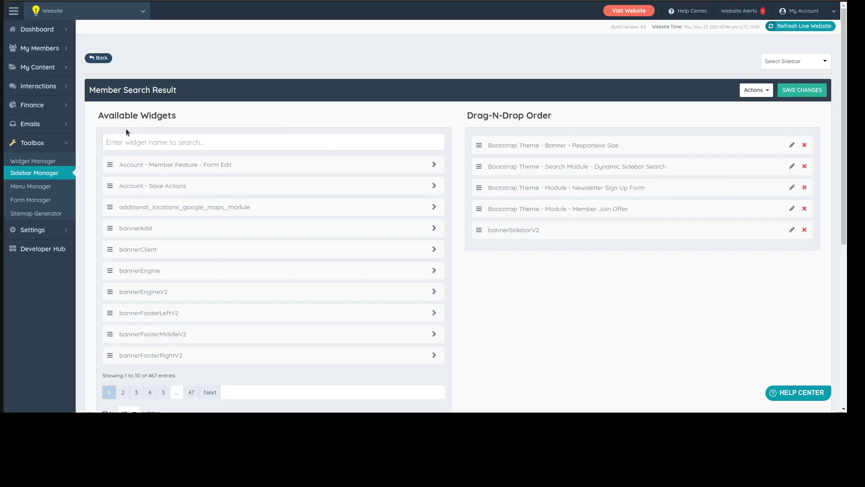
Open the Member Listing - Search Results post type for editing from the post settings
{"action": "mouse_move", "coordinate": [42, 67]}
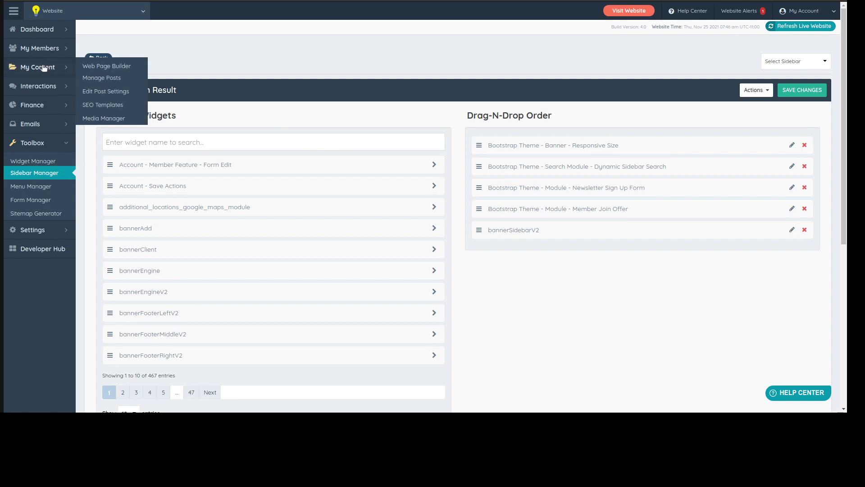
{"action": "left_click", "coordinate": [104, 92]}
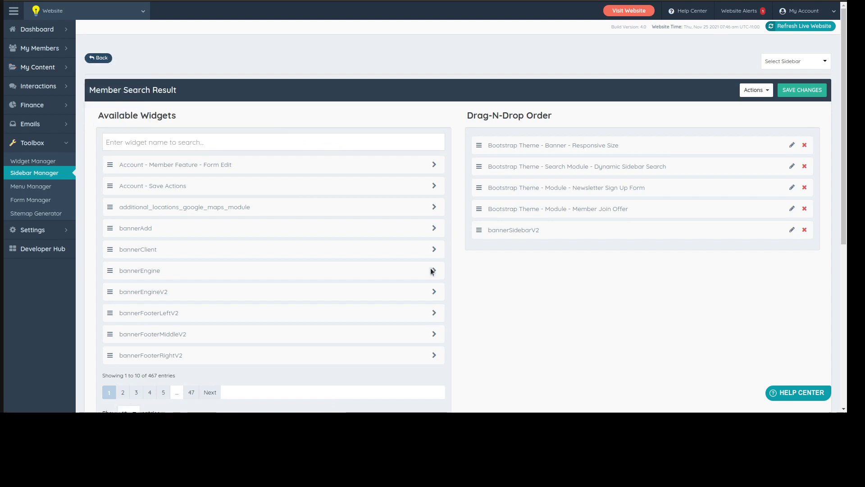
{"action": "scroll", "coordinate": [431, 267], "scroll_direction": "down", "scroll_amount": 7}
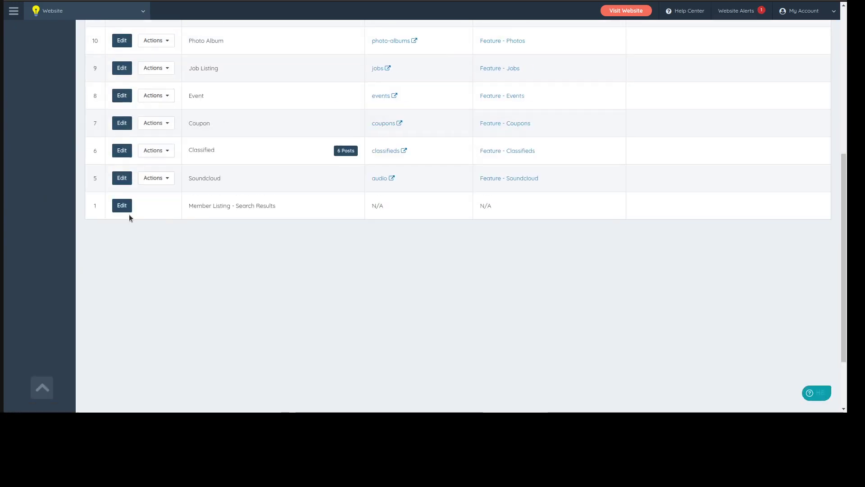
{"action": "left_click", "coordinate": [306, 209]}
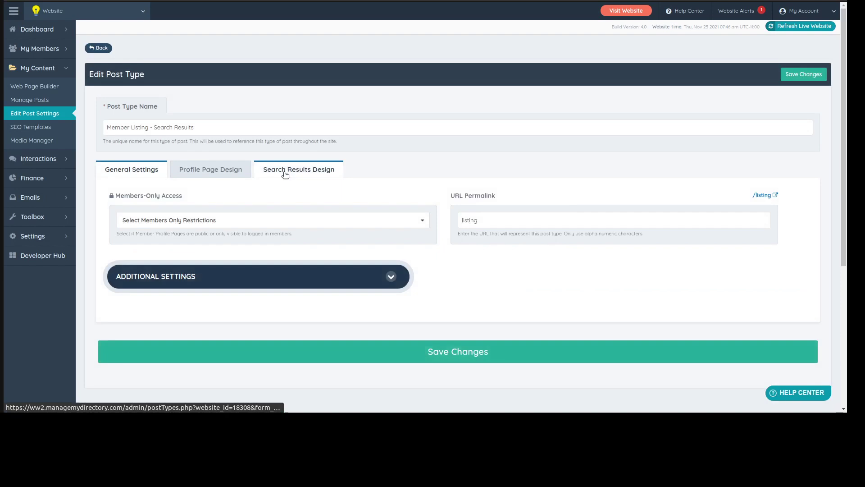
Examine Sidebar To Use and Sidebar Search Module in the additional Search Results Design settings, comparing them with the Candy results sidebar
{"action": "left_click", "coordinate": [285, 173]}
{"action": "scroll", "coordinate": [144, 205], "scroll_direction": "down", "scroll_amount": 3}
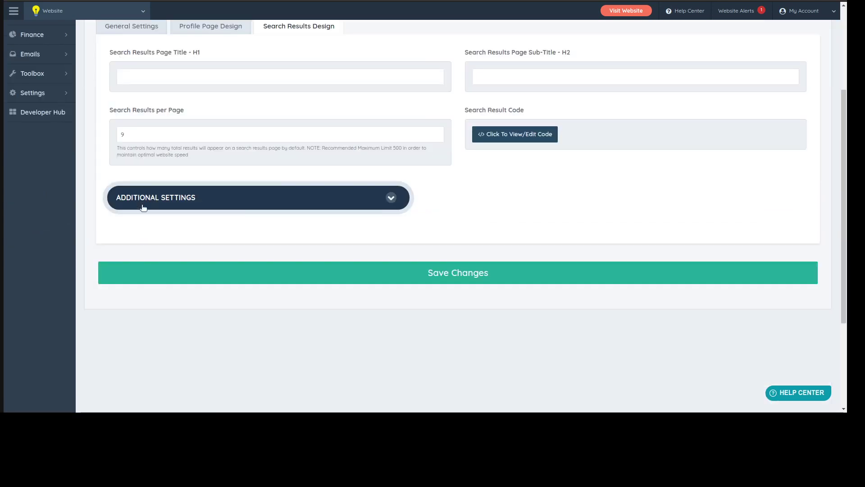
{"action": "left_click", "coordinate": [177, 205]}
{"action": "scroll", "coordinate": [81, 236], "scroll_direction": "down", "scroll_amount": 4}
{"action": "scroll", "coordinate": [128, 151], "scroll_direction": "up", "scroll_amount": 1}
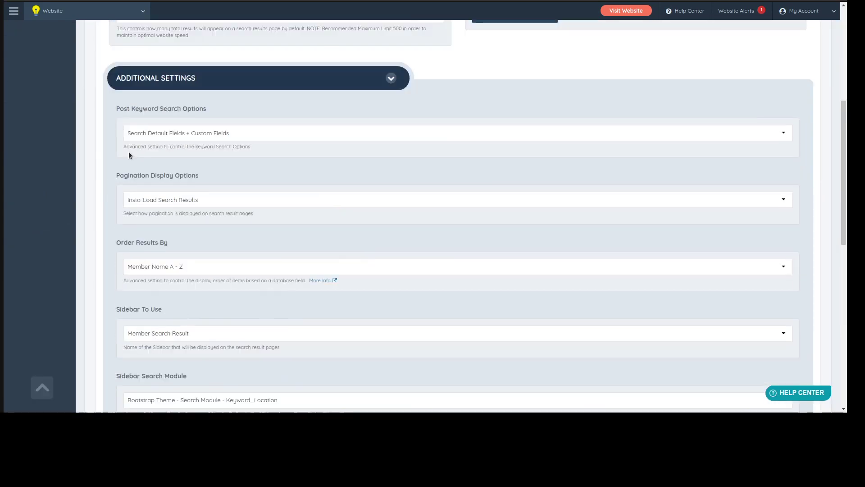
{"action": "scroll", "coordinate": [97, 176], "scroll_direction": "down", "scroll_amount": 4}
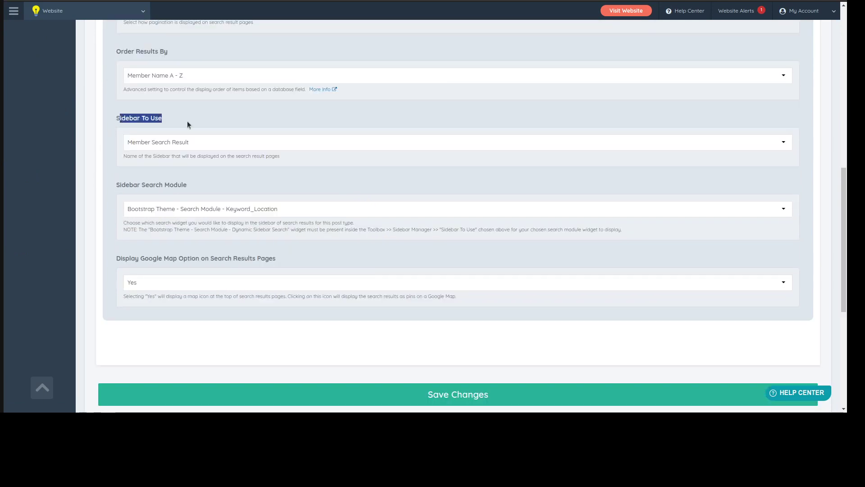
{"action": "left_click", "coordinate": [187, 121]}
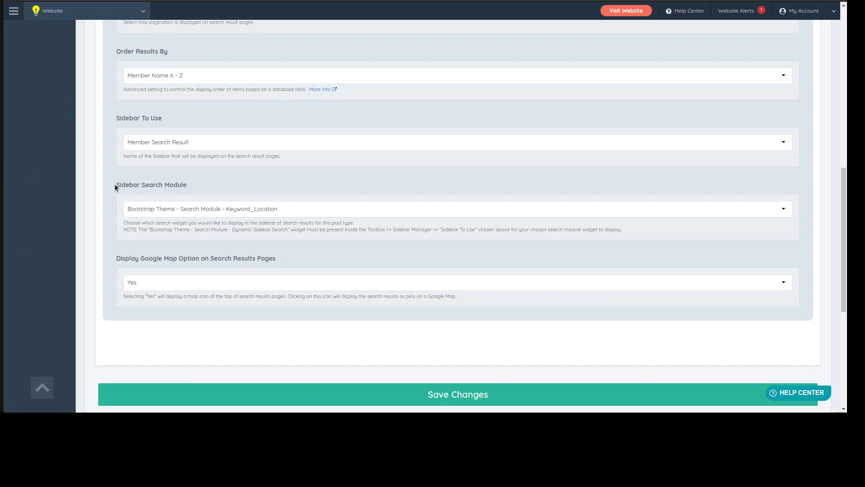
{"action": "left_click_drag", "start_coordinate": [114, 185], "coordinate": [212, 189]}
{"action": "left_click", "coordinate": [218, 185]}
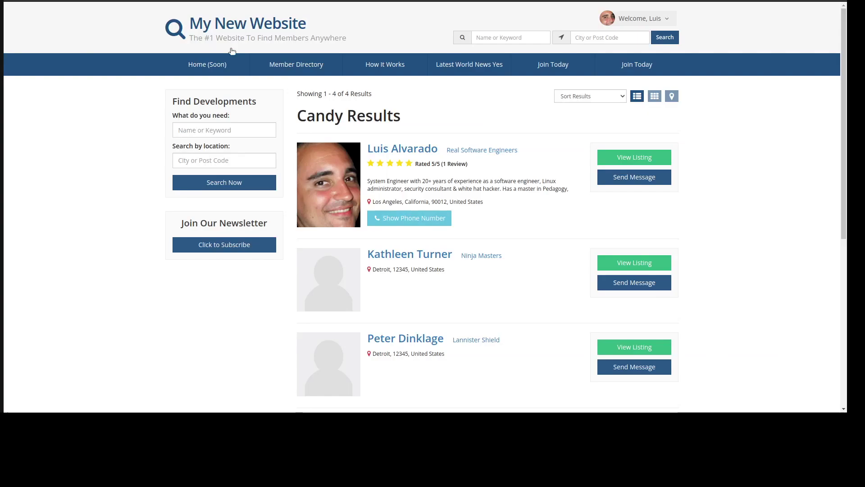
{"action": "left_click", "coordinate": [223, 129]}
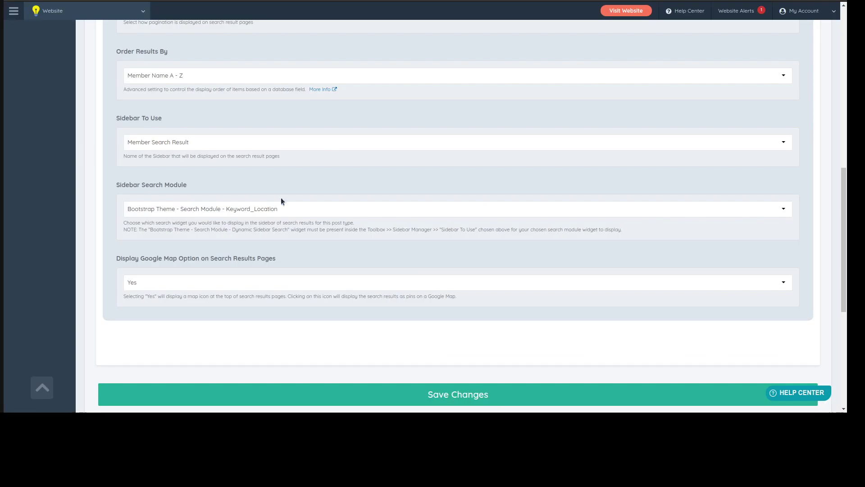
Set the Sidebar Search Module to Bootstrap Theme - Search Module - Top_Sub_Sub-Sub_Category and save the post type
{"action": "left_click", "coordinate": [262, 208]}
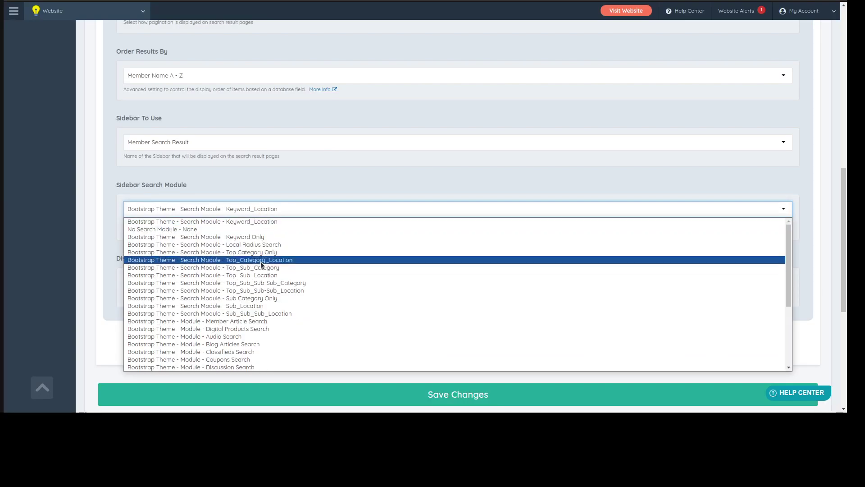
{"action": "left_click", "coordinate": [255, 282]}
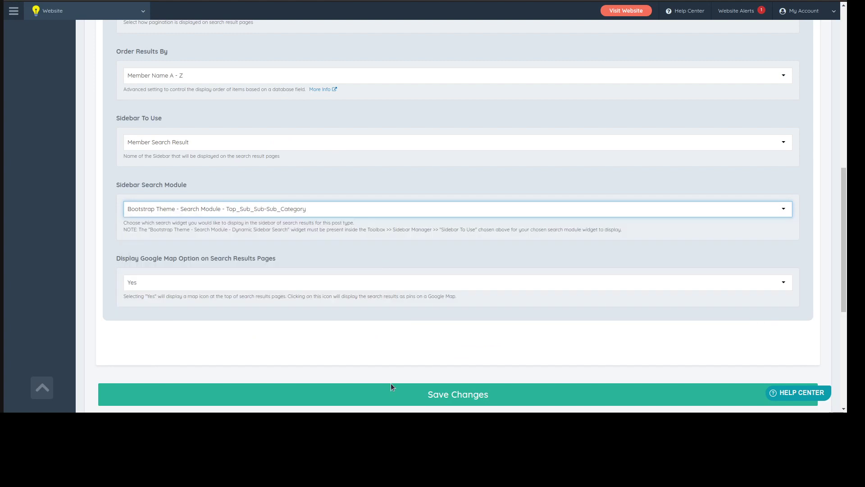
{"action": "left_click", "coordinate": [390, 387]}
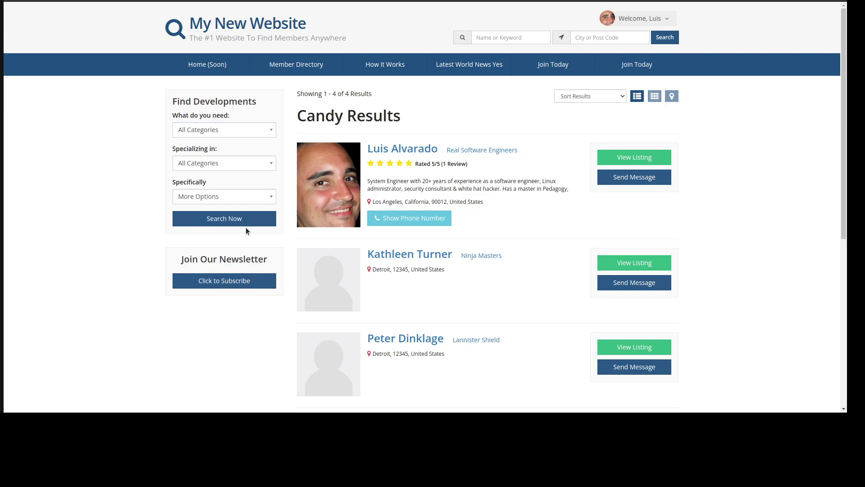
In the Candy results page's search sidebar, set What do you need to Food and Specializing in to Candy
{"action": "left_click", "coordinate": [231, 129]}
{"action": "left_click", "coordinate": [200, 182]}
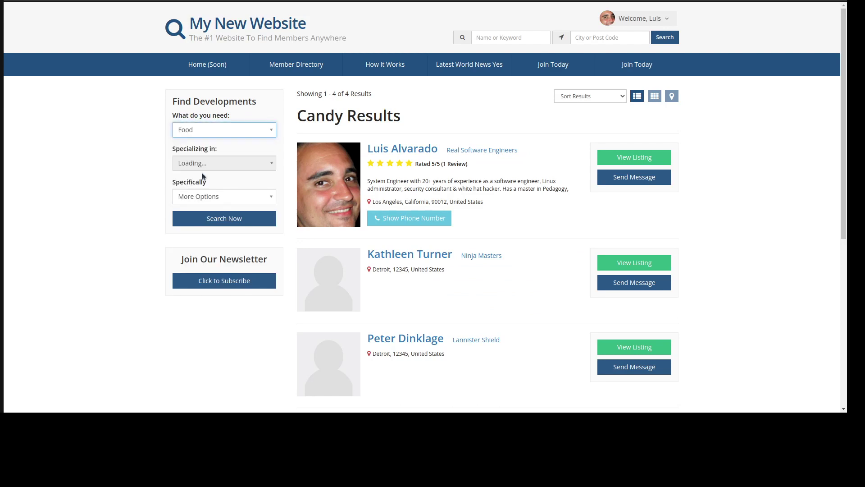
{"action": "left_click", "coordinate": [211, 165]}
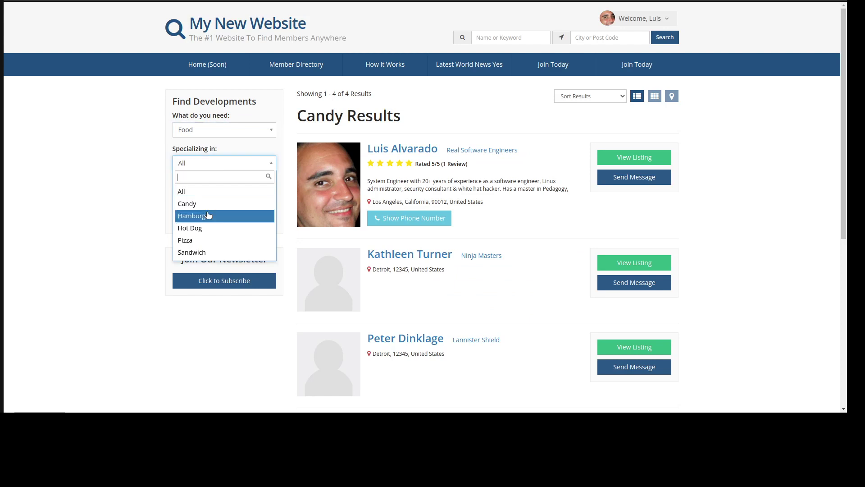
{"action": "left_click", "coordinate": [190, 204]}
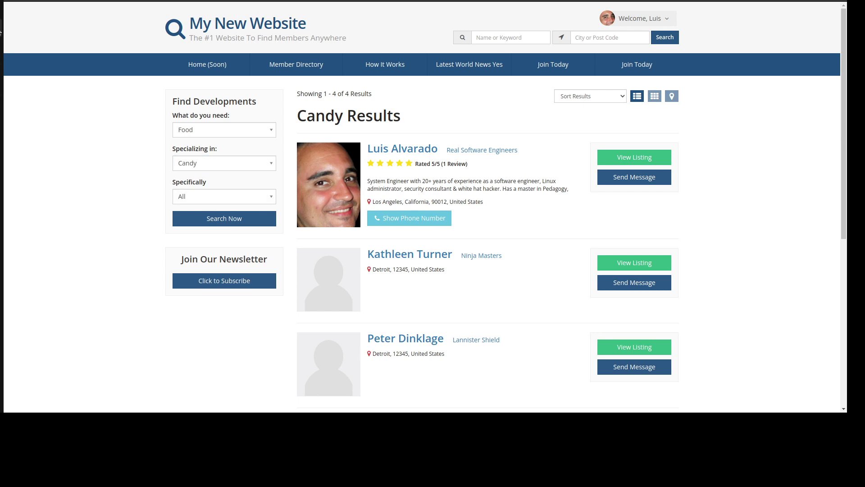
Switch to the Sublime Text outline and reposition its window over the Candy results page to show the full Search Categories questions
{"action": "key", "text": "alt+Tab"}
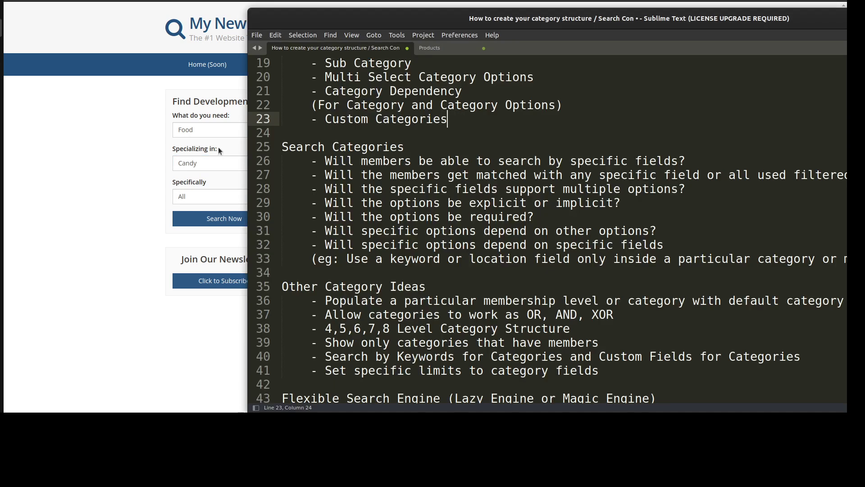
{"action": "left_click_drag", "start_coordinate": [577, 22], "coordinate": [605, 93]}
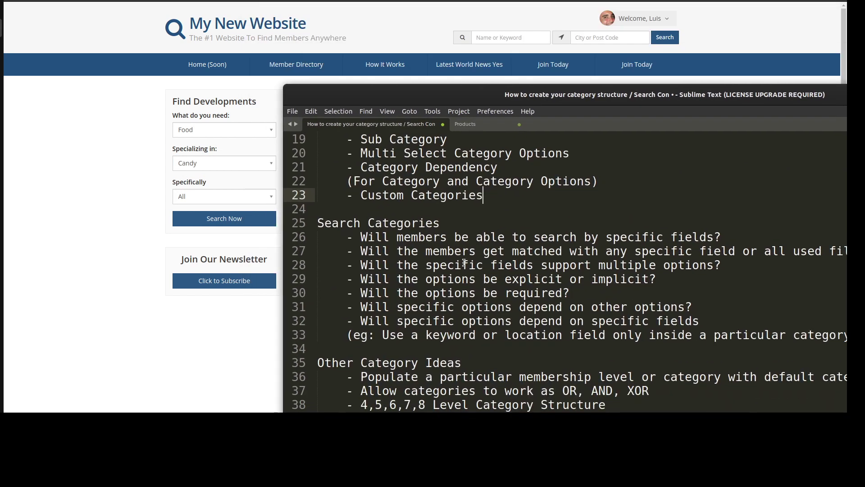
{"action": "left_click_drag", "start_coordinate": [363, 100], "coordinate": [416, 232]}
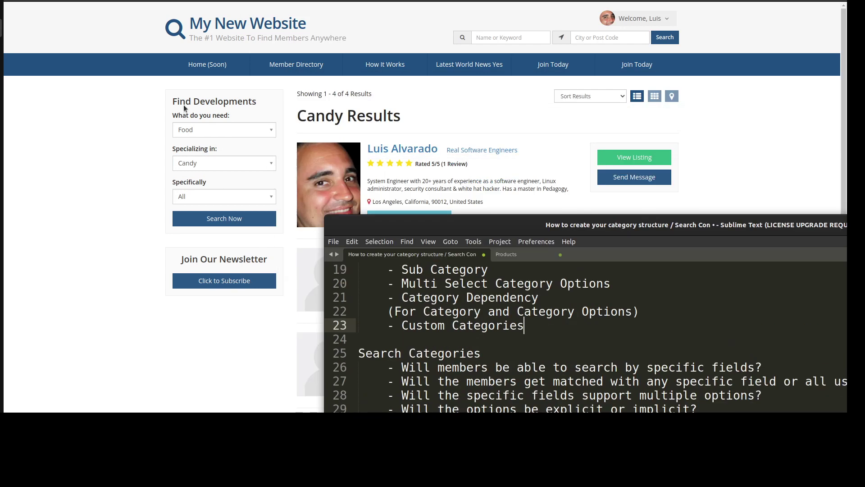
{"action": "double_click", "coordinate": [385, 224]}
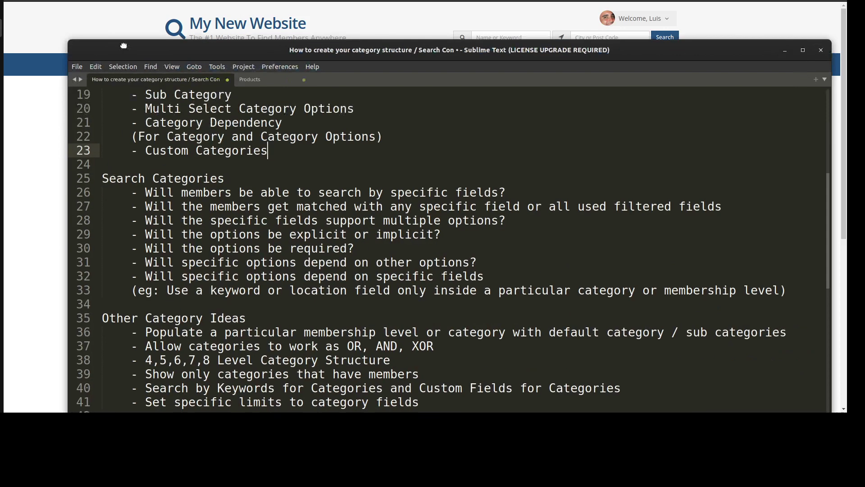
Review the outline's questions on searching by specific fields and matching any or all filtered fields against the Candy results search sidebar
{"action": "left_click", "coordinate": [129, 185]}
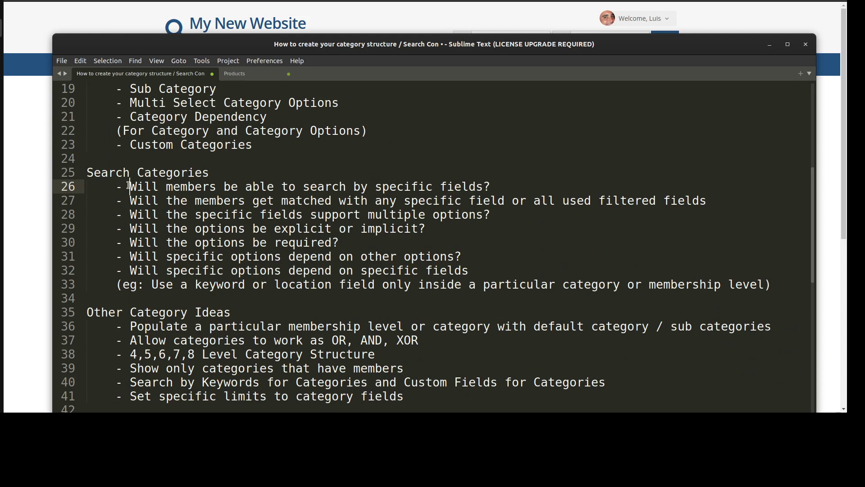
{"action": "left_click_drag", "start_coordinate": [129, 186], "coordinate": [494, 185]}
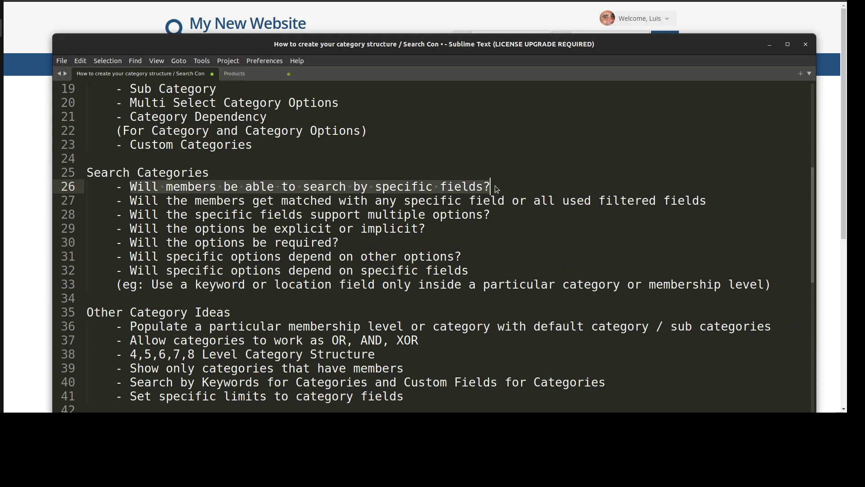
{"action": "left_click", "coordinate": [495, 186]}
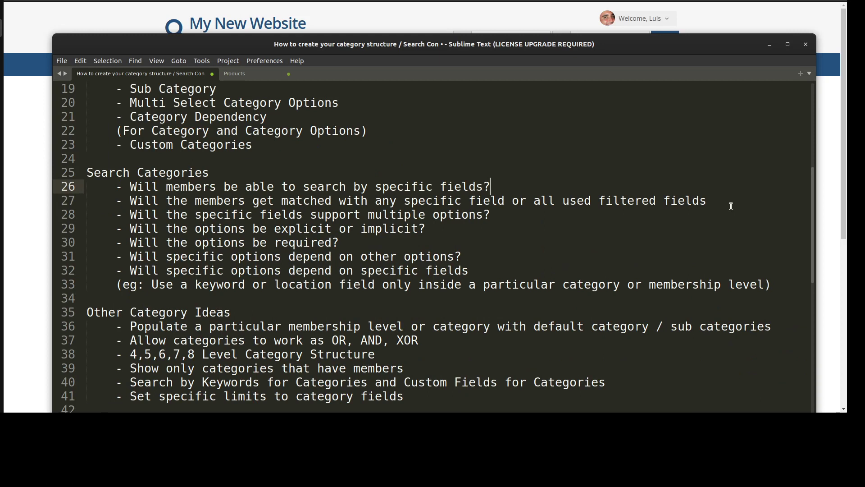
{"action": "left_click_drag", "start_coordinate": [707, 200], "coordinate": [129, 201]}
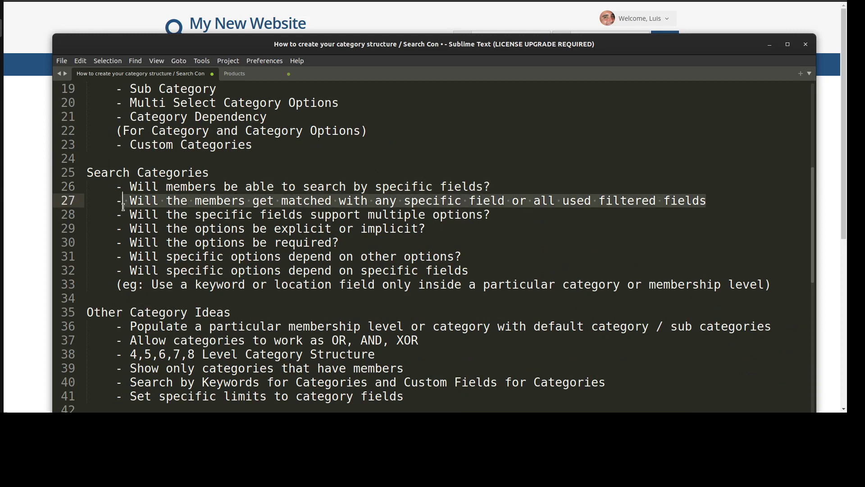
{"action": "left_click", "coordinate": [525, 195]}
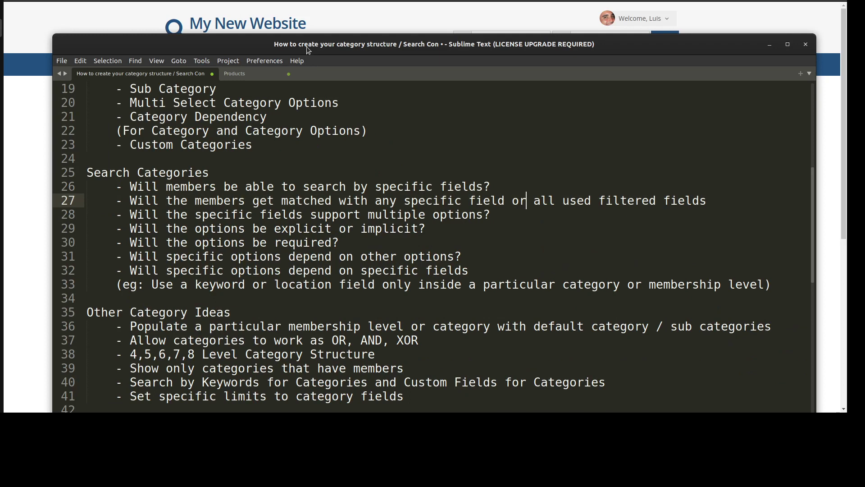
{"action": "left_click_drag", "start_coordinate": [306, 47], "coordinate": [577, 108]}
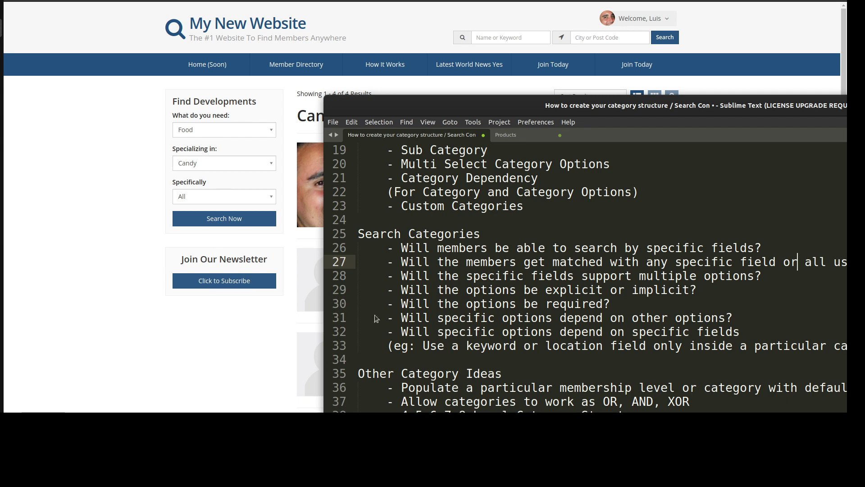
{"action": "left_click_drag", "start_coordinate": [478, 105], "coordinate": [316, 82]}
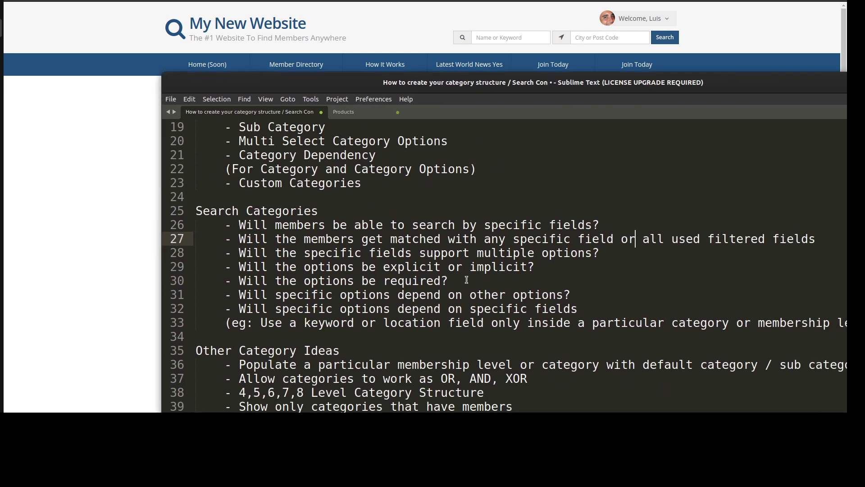
{"action": "left_click", "coordinate": [461, 282]}
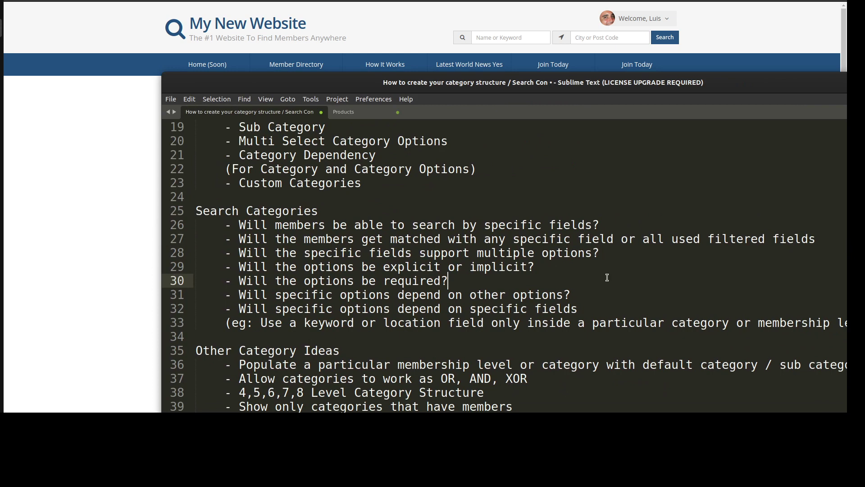
{"action": "left_click_drag", "start_coordinate": [216, 83], "coordinate": [364, 131]}
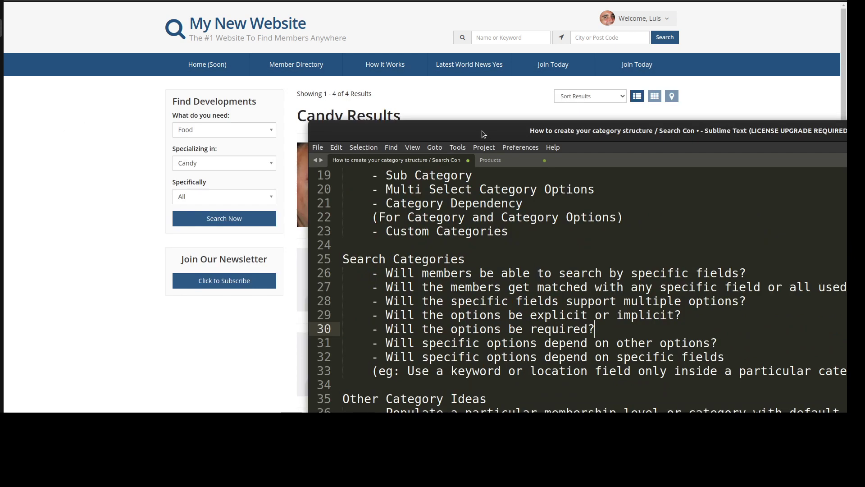
{"action": "left_click_drag", "start_coordinate": [482, 130], "coordinate": [459, 91]}
{"action": "left_click_drag", "start_coordinate": [358, 82], "coordinate": [278, 45]}
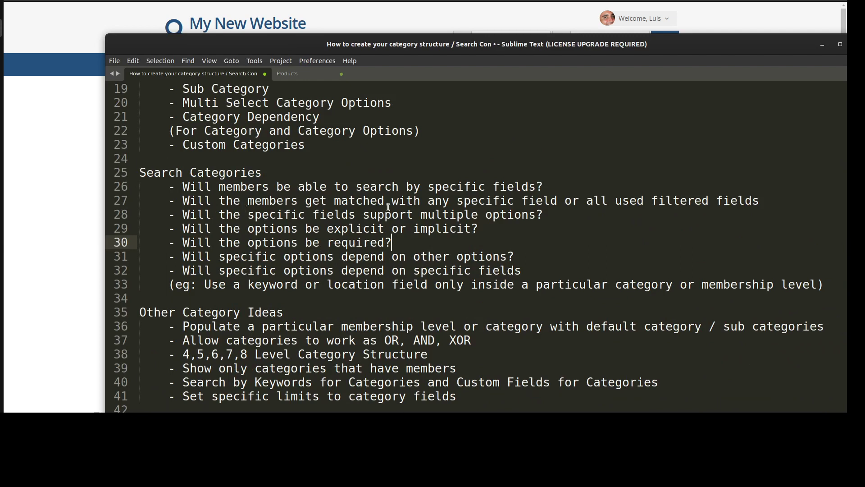
Highlight the question about fields supporting multiple options and check the Specializing in choices in the results sidebar, keeping Candy
{"action": "left_click_drag", "start_coordinate": [546, 215], "coordinate": [176, 215]}
{"action": "left_click_drag", "start_coordinate": [245, 50], "coordinate": [543, 143]}
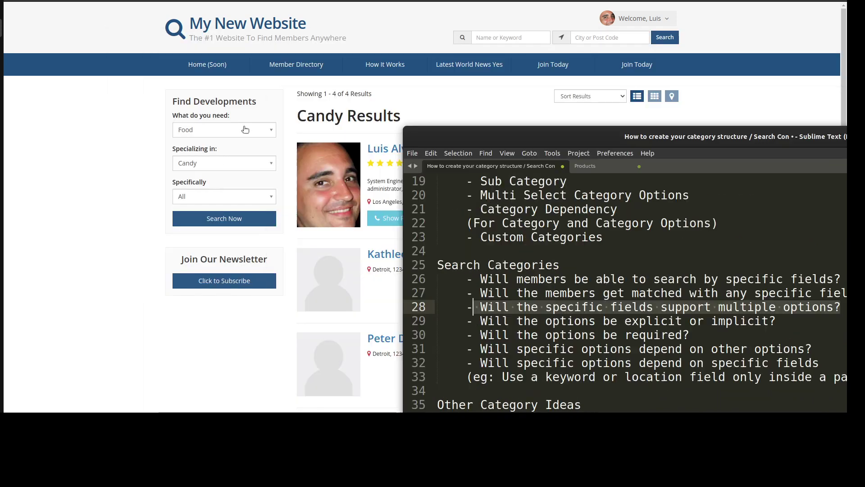
{"action": "left_click", "coordinate": [202, 165]}
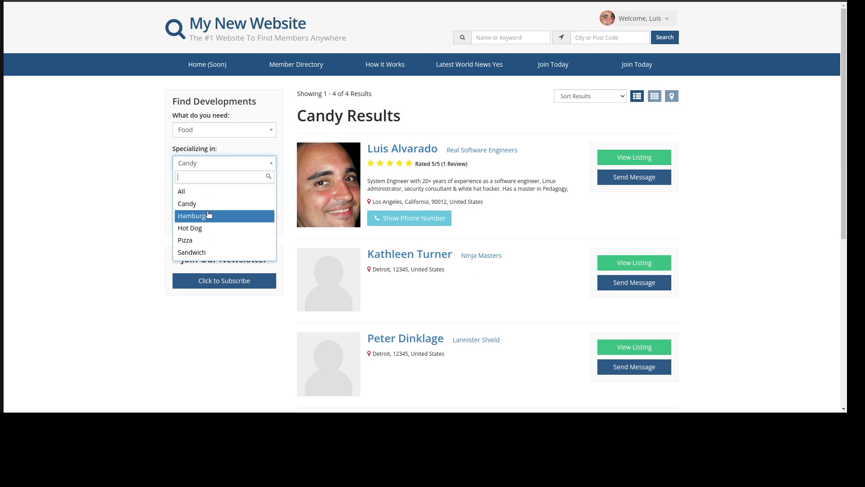
{"action": "left_click", "coordinate": [191, 203]}
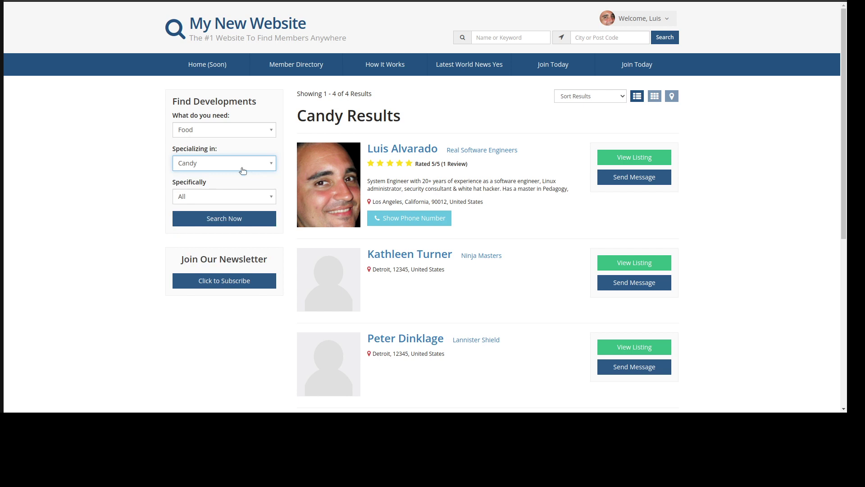
{"action": "left_click", "coordinate": [129, 157]}
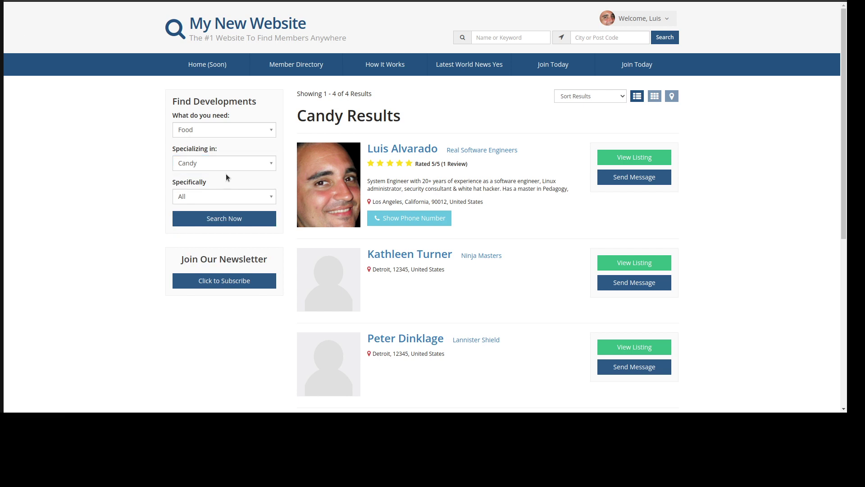
{"action": "left_click", "coordinate": [1, 28]}
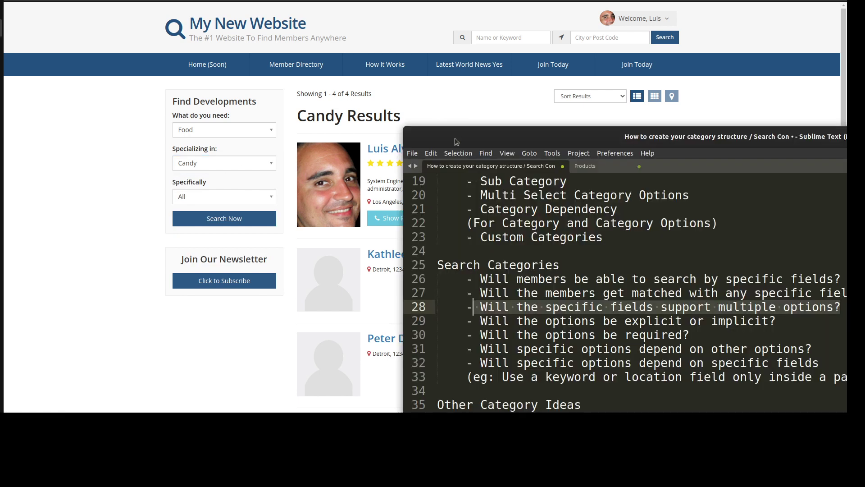
Highlight the question about options being explicit or implicit and compare it with the Candy results page's search fields
{"action": "left_click_drag", "start_coordinate": [455, 138], "coordinate": [258, 53]}
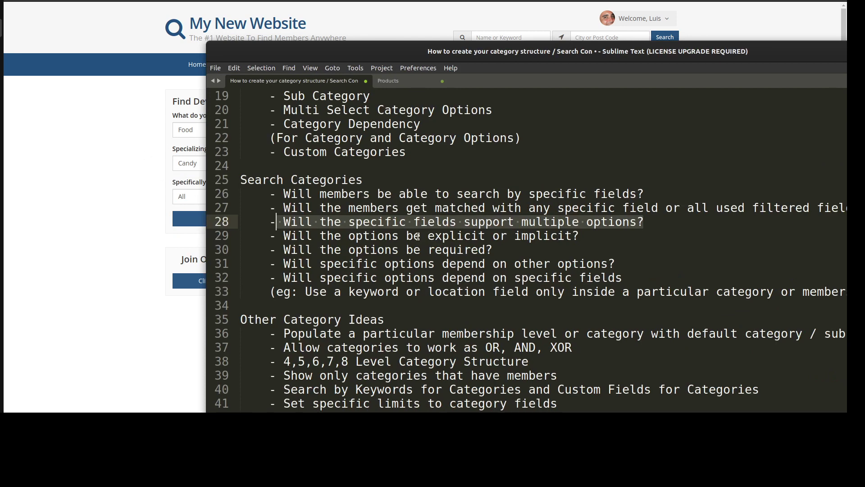
{"action": "left_click", "coordinate": [581, 238]}
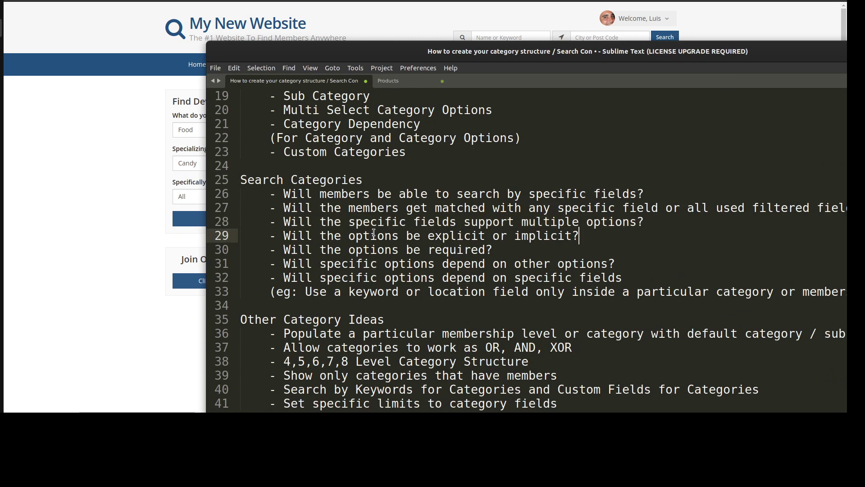
{"action": "left_click_drag", "start_coordinate": [377, 237], "coordinate": [585, 239]}
{"action": "left_click", "coordinate": [140, 181]}
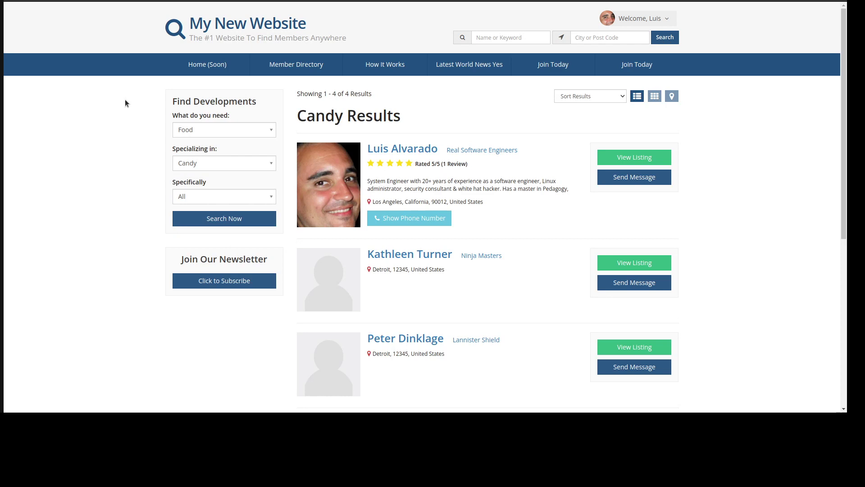
{"action": "left_click", "coordinate": [1, 29]}
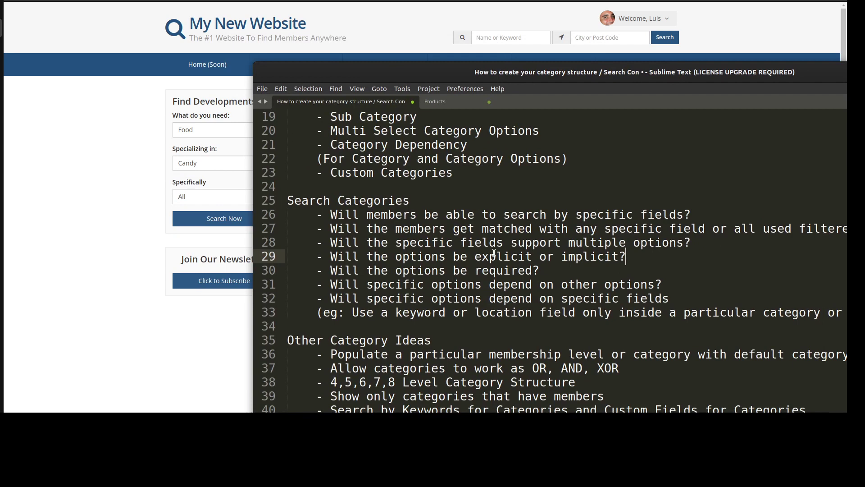
{"action": "left_click_drag", "start_coordinate": [474, 256], "coordinate": [620, 257]}
{"action": "left_click", "coordinate": [527, 246]}
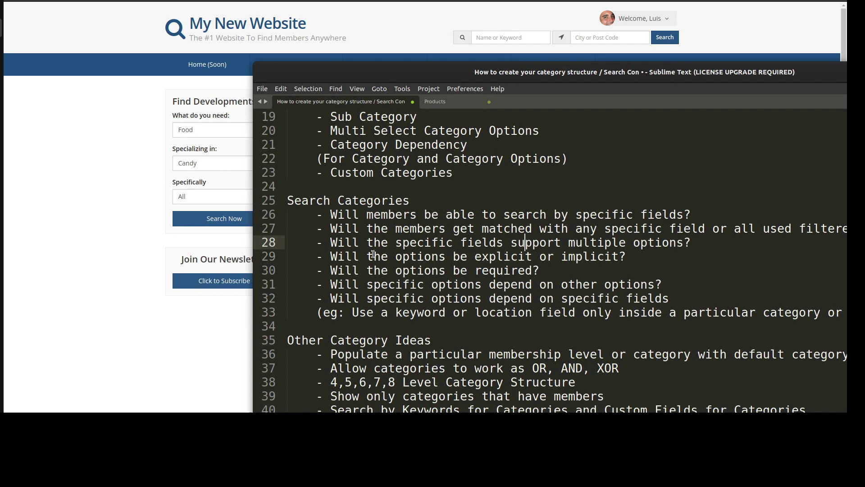
{"action": "left_click_drag", "start_coordinate": [336, 255], "coordinate": [627, 257]}
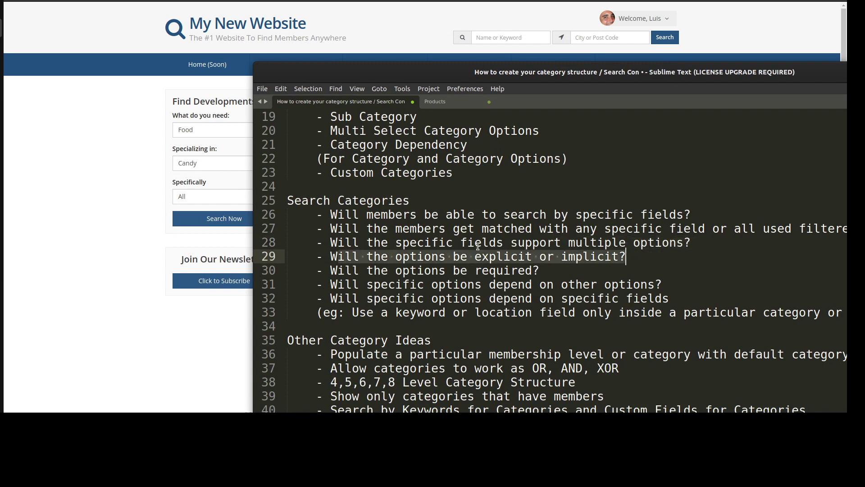
{"action": "left_click", "coordinate": [431, 243]}
{"action": "left_click_drag", "start_coordinate": [272, 72], "coordinate": [334, 91]}
{"action": "left_click", "coordinate": [68, 139]}
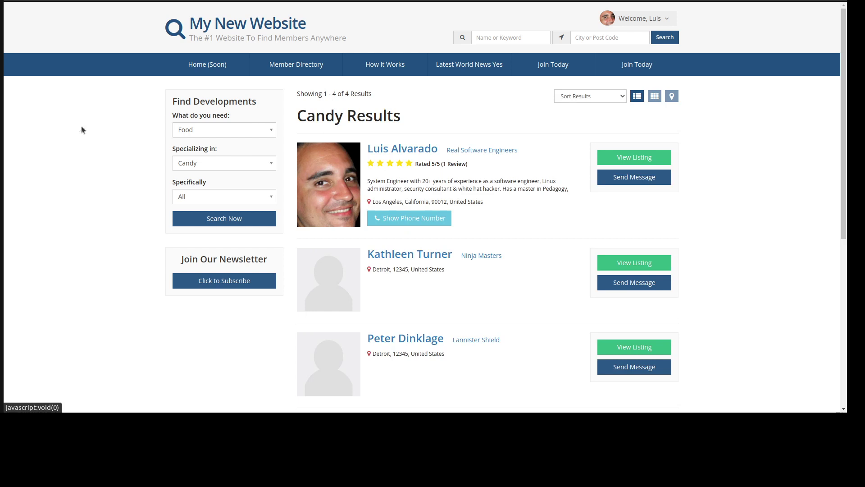
Return to the outline, reposition its window to show the full question list, and highlight the question about options being required
{"action": "left_click", "coordinate": [2, 28]}
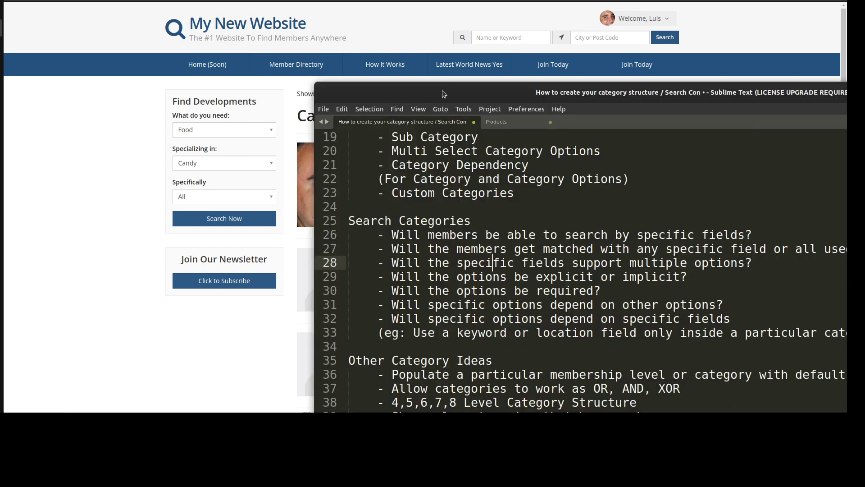
{"action": "left_click_drag", "start_coordinate": [442, 90], "coordinate": [393, 41]}
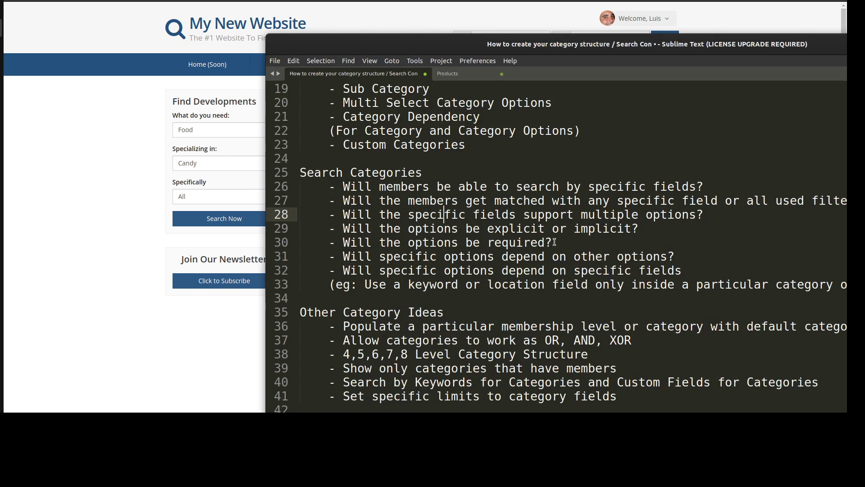
{"action": "left_click_drag", "start_coordinate": [553, 242], "coordinate": [343, 242]}
{"action": "key", "text": "Left"}
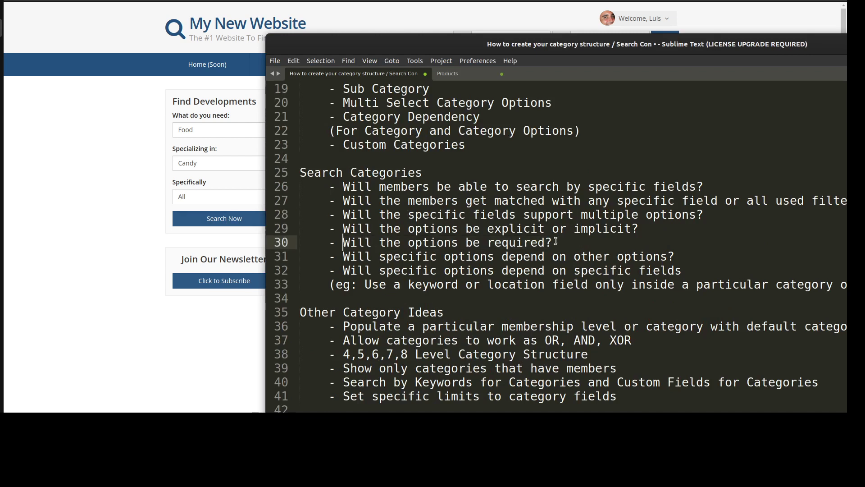
{"action": "left_click_drag", "start_coordinate": [556, 241], "coordinate": [344, 242]}
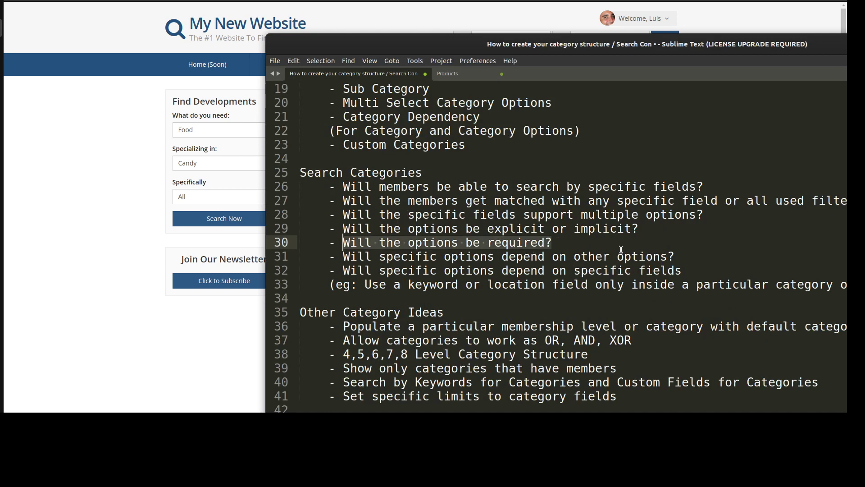
Examine the question about specific options depending on other options, comparing it with the results sidebar's category fields
{"action": "left_click", "coordinate": [689, 252]}
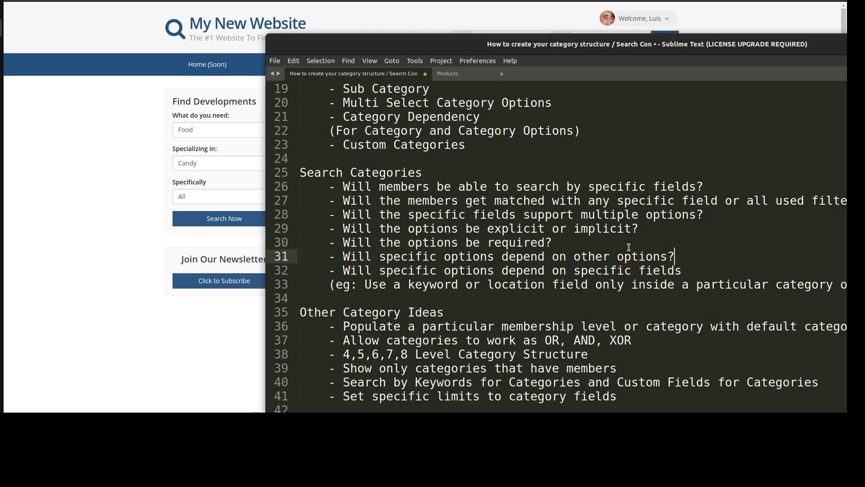
{"action": "left_click", "coordinate": [89, 214]}
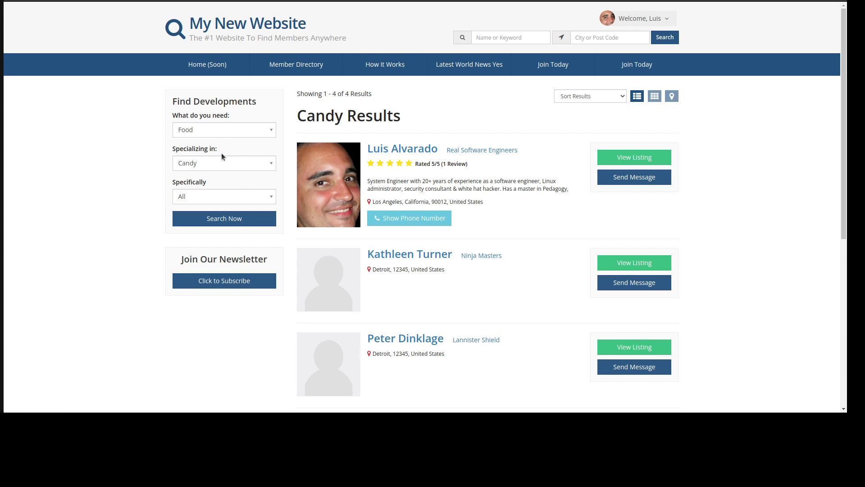
{"action": "key", "text": "alt+Tab"}
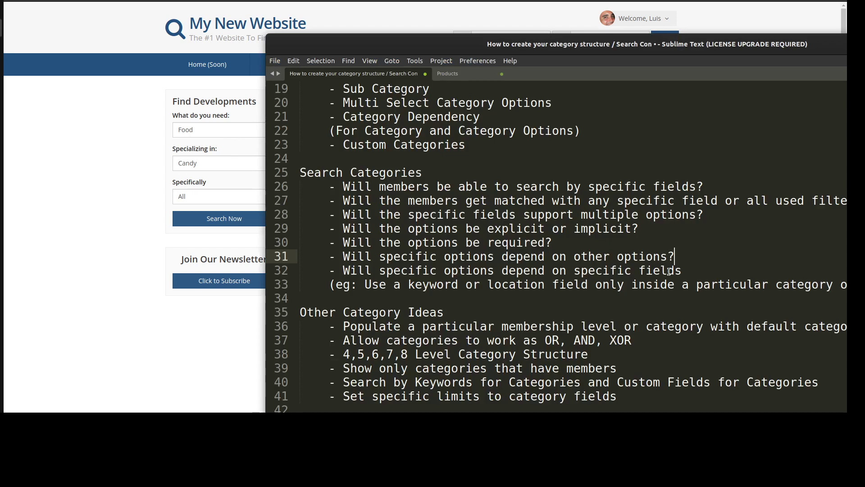
{"action": "left_click_drag", "start_coordinate": [683, 270], "coordinate": [331, 254]}
{"action": "left_click", "coordinate": [479, 258]}
Highlight the question about options depending on specific fields with its keyword or location example, and compare it with the Find Developments form
{"action": "left_click_drag", "start_coordinate": [663, 48], "coordinate": [539, 67]}
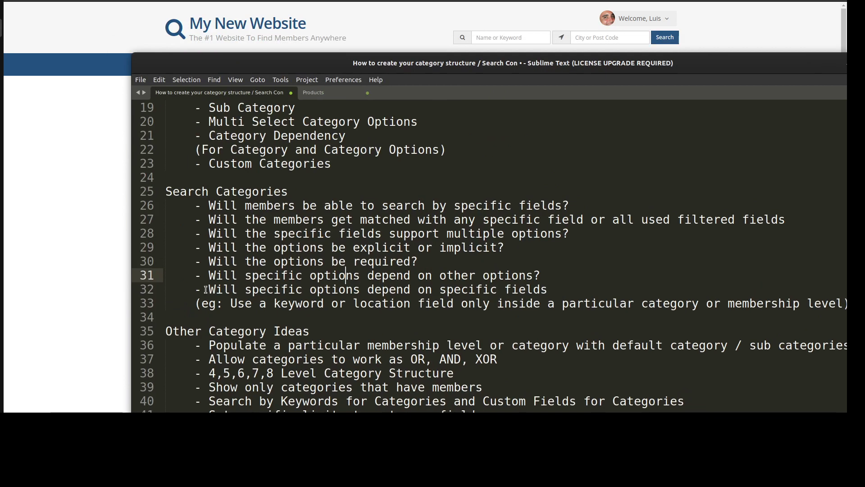
{"action": "left_click_drag", "start_coordinate": [204, 289], "coordinate": [560, 315]}
{"action": "left_click_drag", "start_coordinate": [306, 68], "coordinate": [513, 242]}
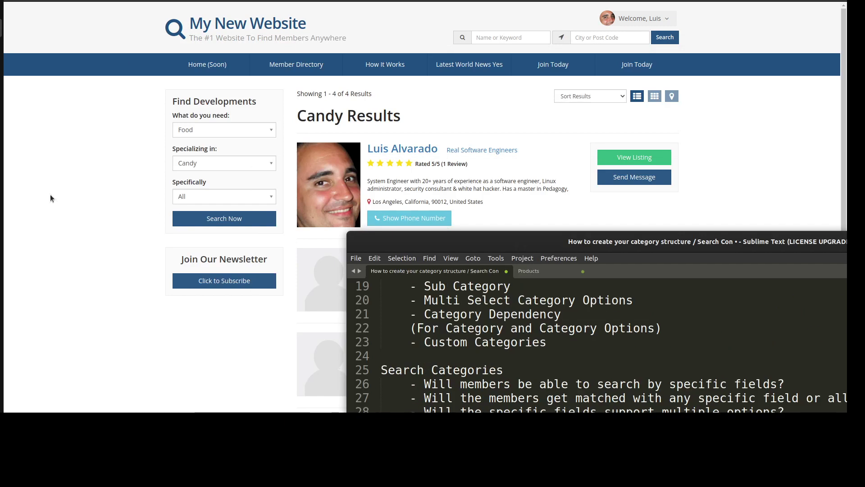
{"action": "left_click", "coordinate": [50, 193]}
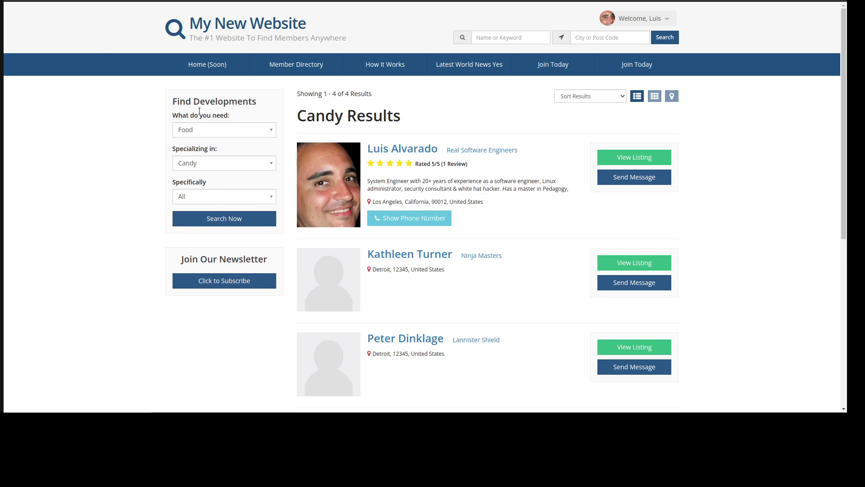
{"action": "left_click_drag", "start_coordinate": [170, 99], "coordinate": [288, 196]}
{"action": "left_click", "coordinate": [287, 212]}
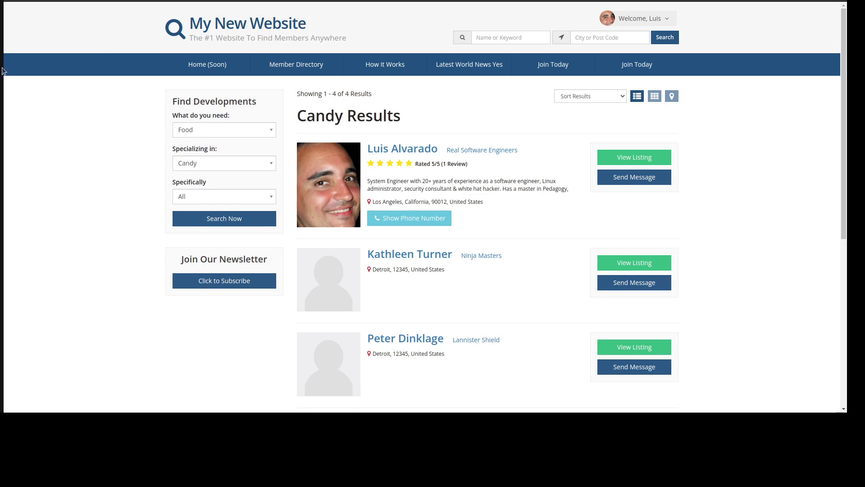
Switch back to the Sublime Text outline and bring its Other Category Ideas section into full view
{"action": "key", "text": "alt+Tab"}
{"action": "left_click_drag", "start_coordinate": [410, 257], "coordinate": [220, 17]}
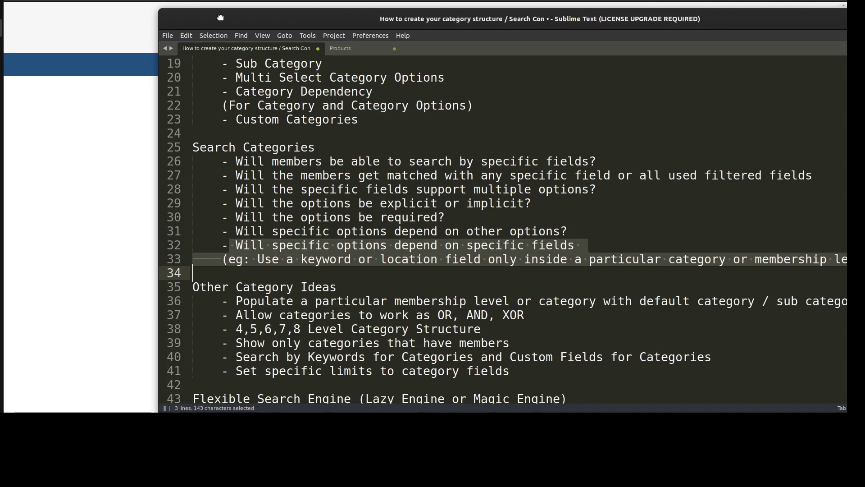
{"action": "scroll", "coordinate": [243, 212], "scroll_direction": "down", "scroll_amount": 2}
{"action": "left_click", "coordinate": [341, 195]}
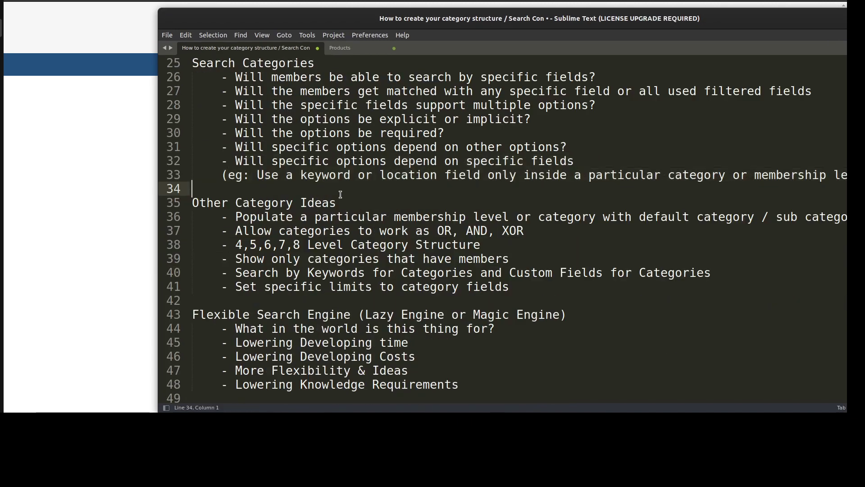
Highlight "membership level" in the idea about populating default categories, and compare it with the website's Find Developments form
{"action": "left_click", "coordinate": [341, 201]}
{"action": "left_click_drag", "start_coordinate": [276, 13], "coordinate": [140, 1]}
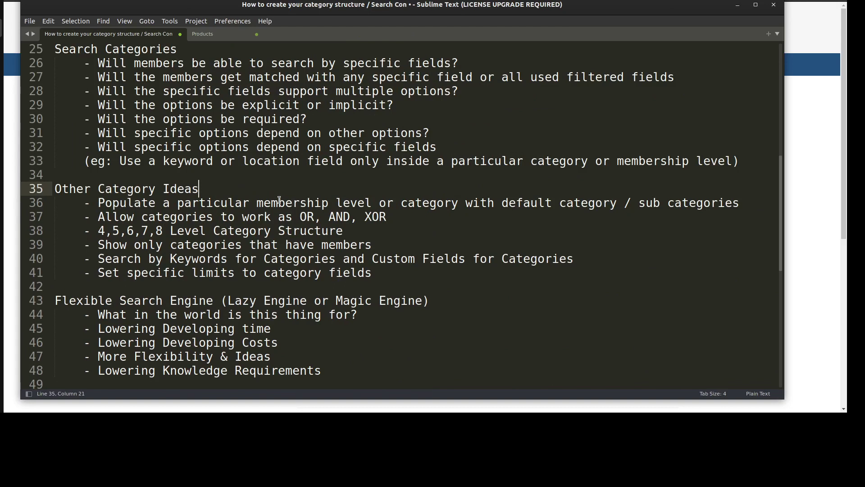
{"action": "left_click_drag", "start_coordinate": [259, 204], "coordinate": [369, 203]}
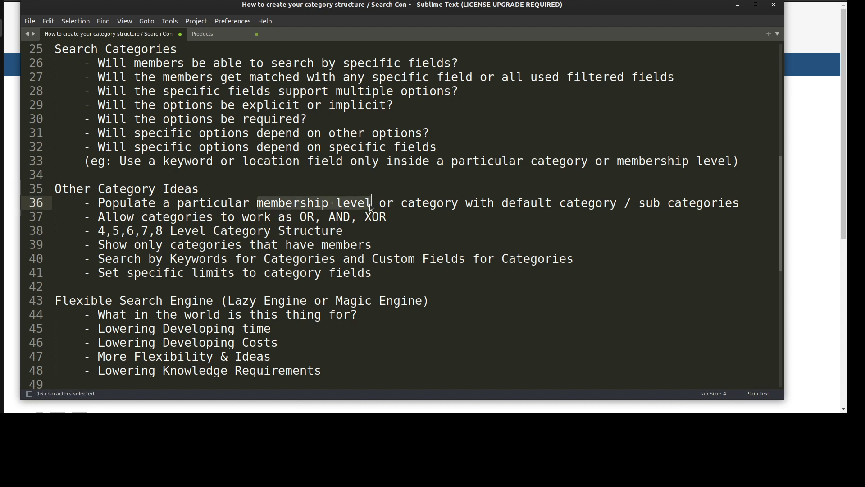
{"action": "left_click", "coordinate": [370, 204]}
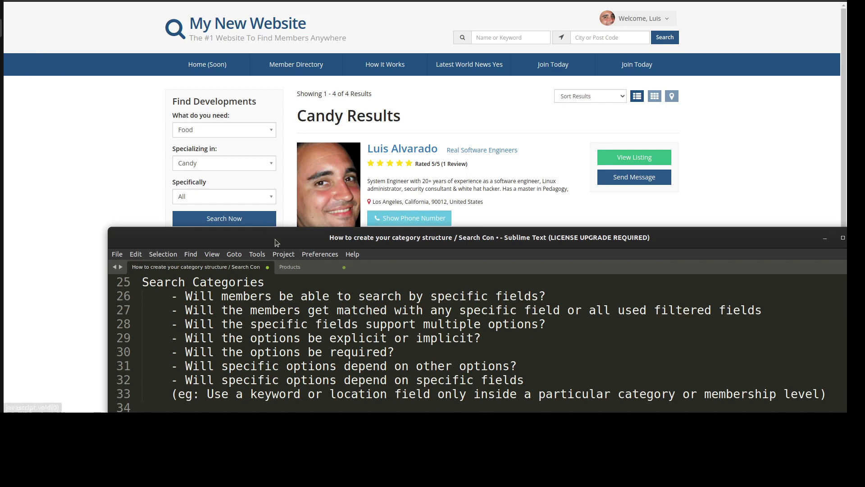
{"action": "left_click_drag", "start_coordinate": [275, 238], "coordinate": [246, 48]}
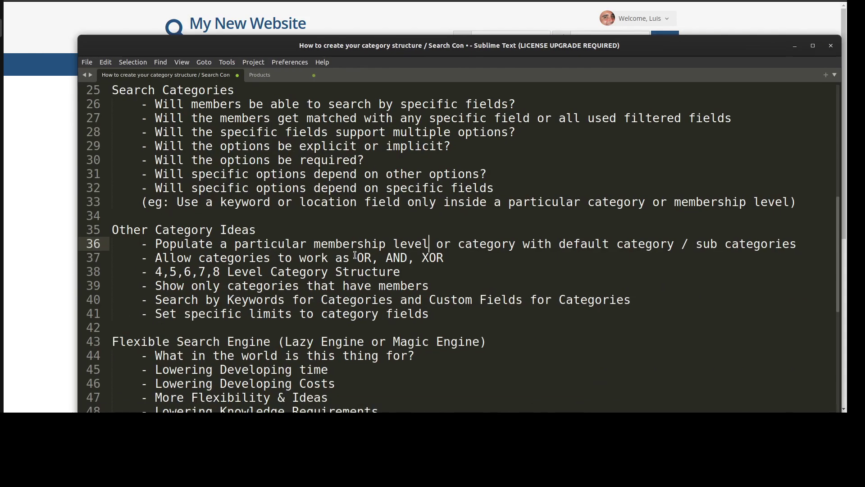
Examine the idea of categories working as OR, AND, XOR beside the Find Developments form, highlighting XOR
{"action": "left_click_drag", "start_coordinate": [188, 41], "coordinate": [411, 68]}
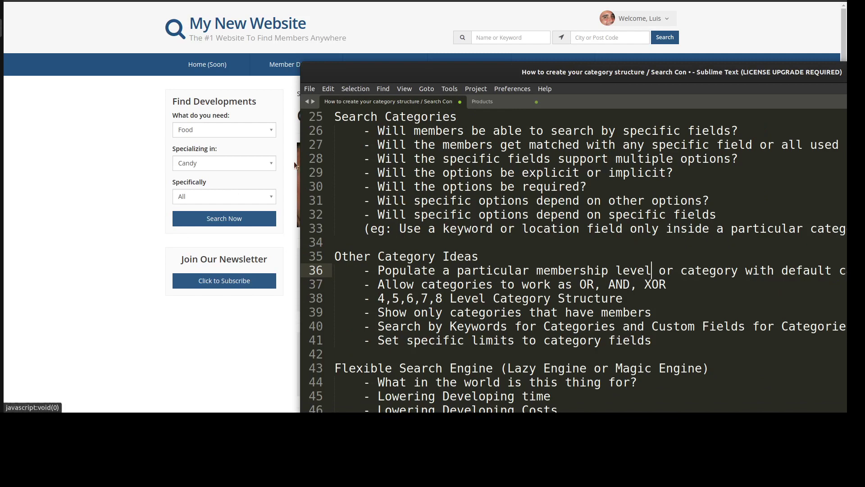
{"action": "left_click_drag", "start_coordinate": [646, 284], "coordinate": [667, 286]}
{"action": "left_click", "coordinate": [639, 283]}
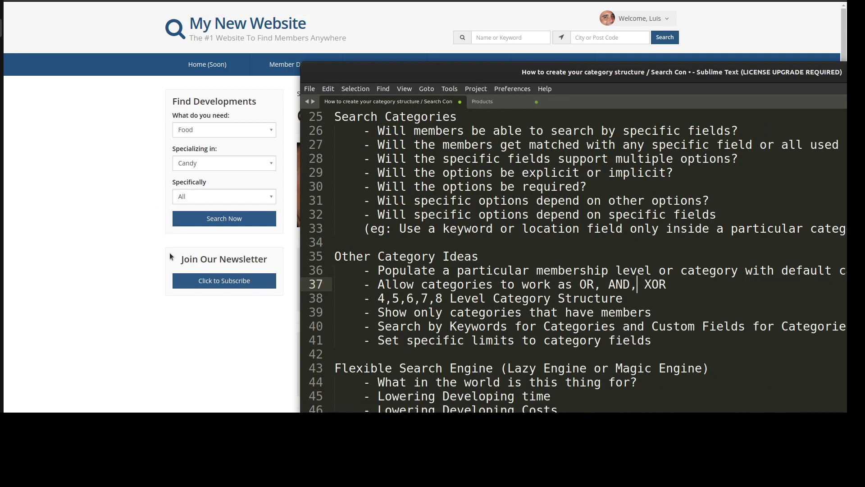
{"action": "left_click_drag", "start_coordinate": [334, 66], "coordinate": [329, 53]}
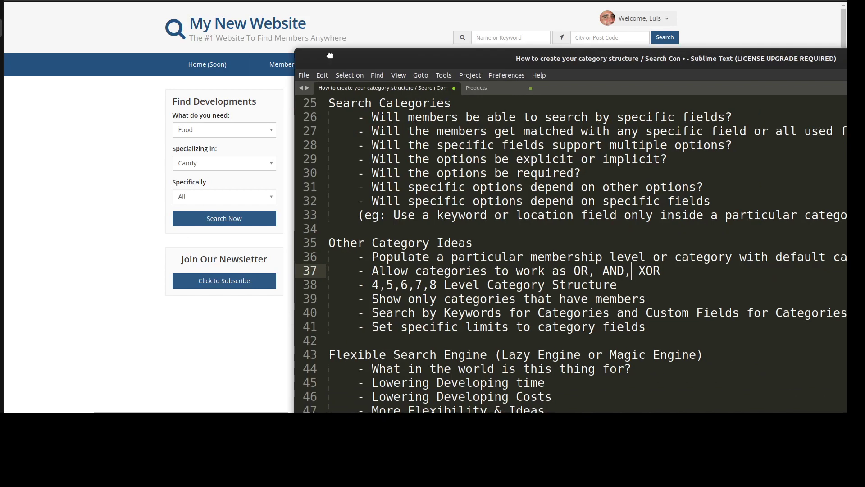
{"action": "double_click", "coordinate": [652, 270]}
Highlight the 4,5,6,7,8 Level Category Structure idea, and inspect the website's top-level category choices, keeping Food selected
{"action": "left_click", "coordinate": [573, 285]}
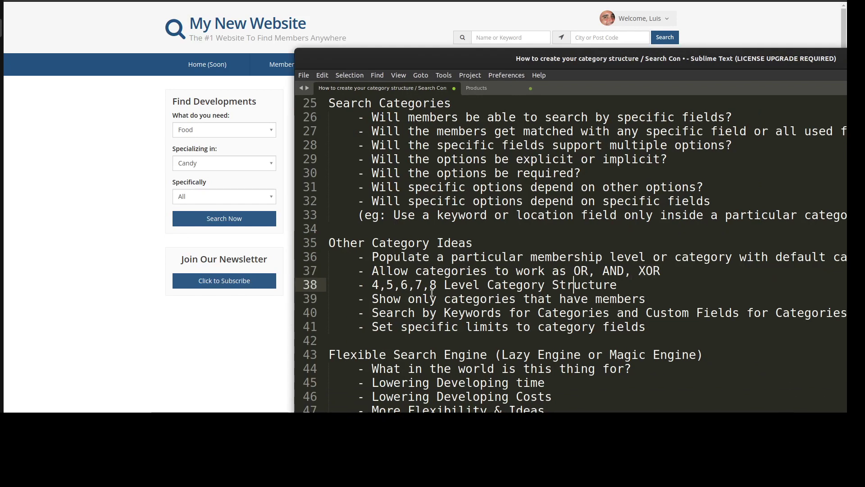
{"action": "left_click_drag", "start_coordinate": [373, 285], "coordinate": [618, 285]}
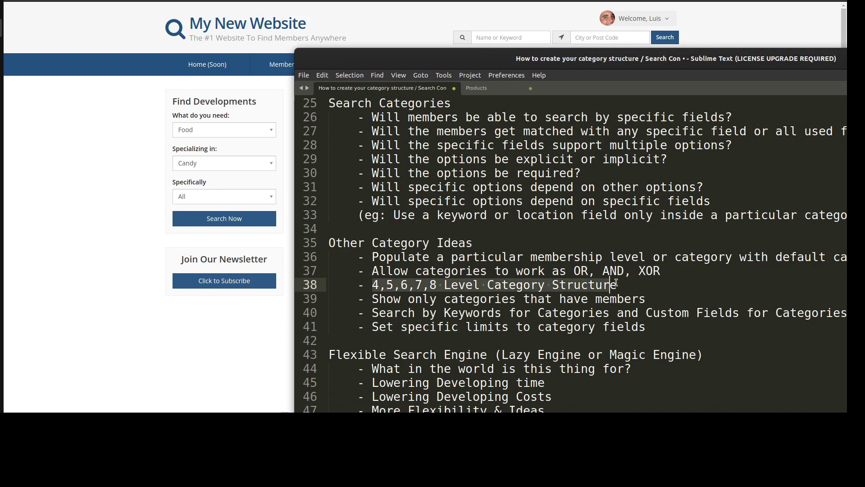
{"action": "left_click", "coordinate": [437, 284]}
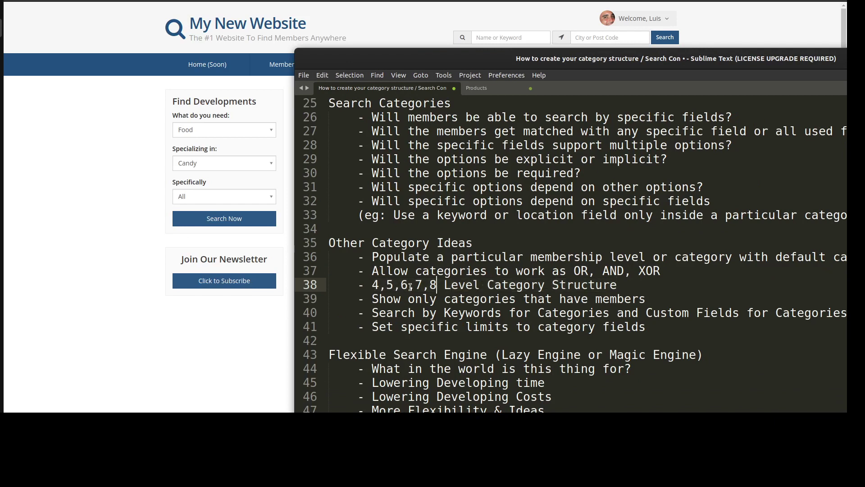
{"action": "left_click", "coordinate": [618, 287]}
{"action": "left_click", "coordinate": [229, 129]}
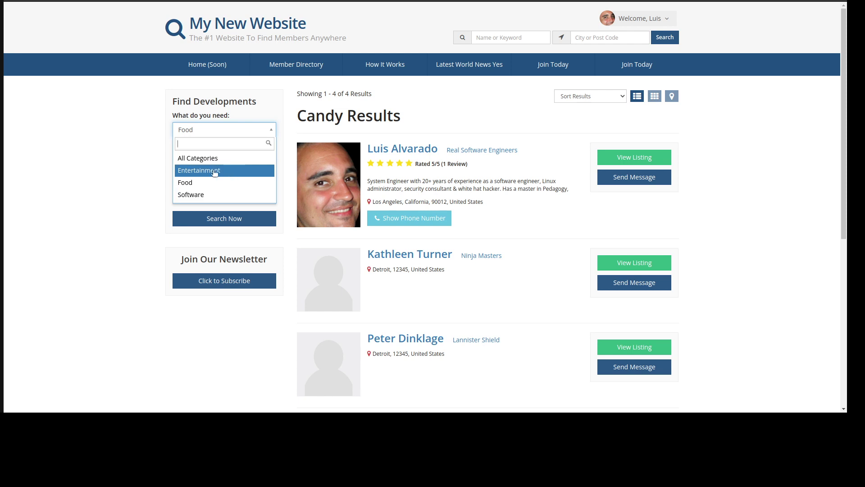
{"action": "left_click", "coordinate": [211, 183]}
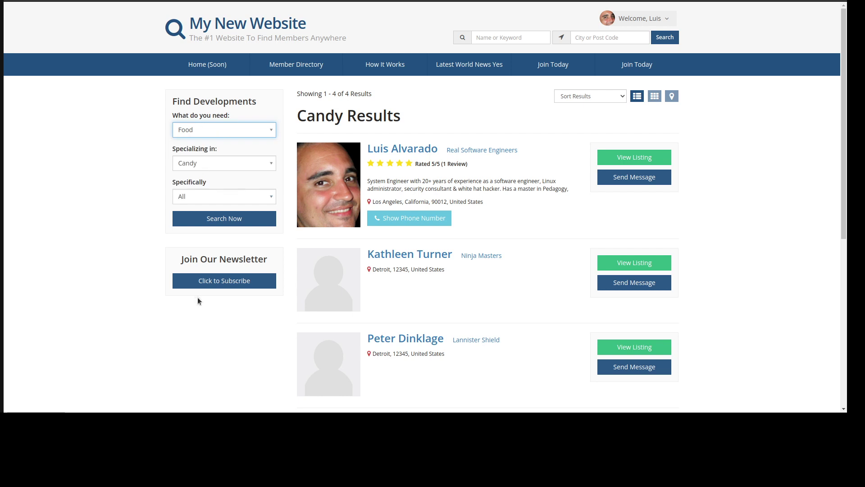
Return to the Sublime Text outline, reposition its window, and mark the idea of showing only categories that have members
{"action": "key", "text": "alt+Tab"}
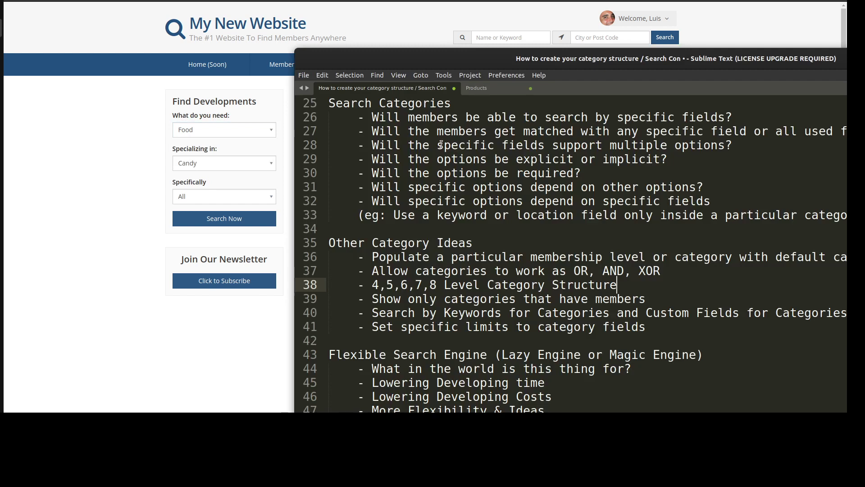
{"action": "left_click_drag", "start_coordinate": [415, 58], "coordinate": [402, 34]}
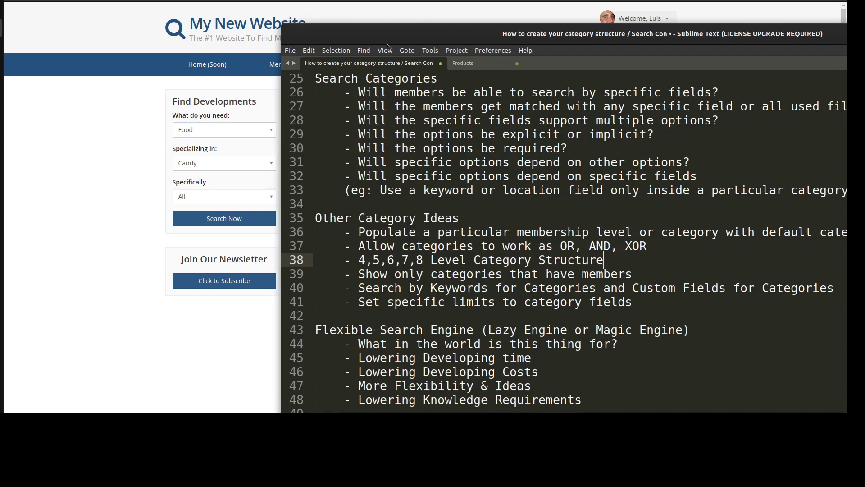
{"action": "left_click_drag", "start_coordinate": [391, 33], "coordinate": [326, 24]}
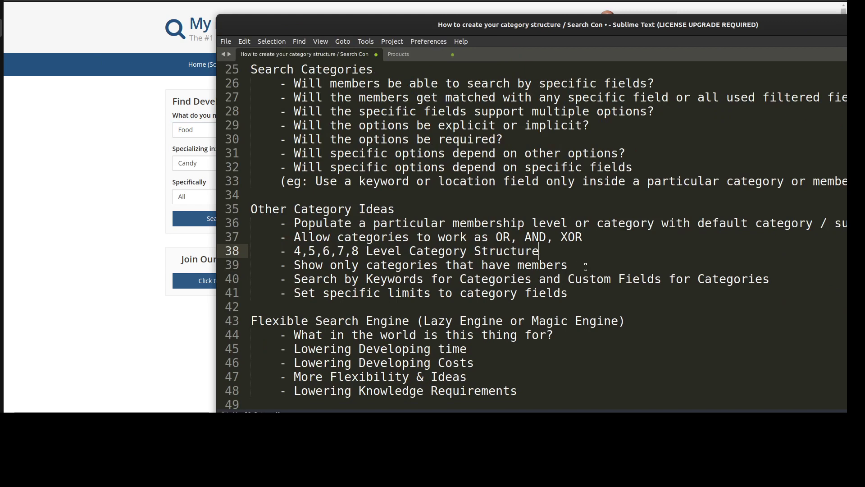
{"action": "left_click", "coordinate": [585, 266]}
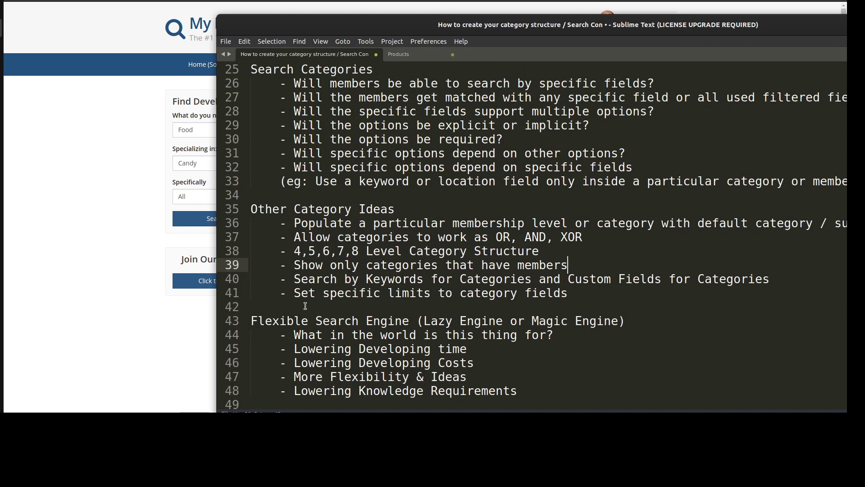
Highlight "Search by Keywords for" in the outline, and compare the idea with the website's Name or Keyword search field
{"action": "left_click_drag", "start_coordinate": [296, 280], "coordinate": [452, 280]}
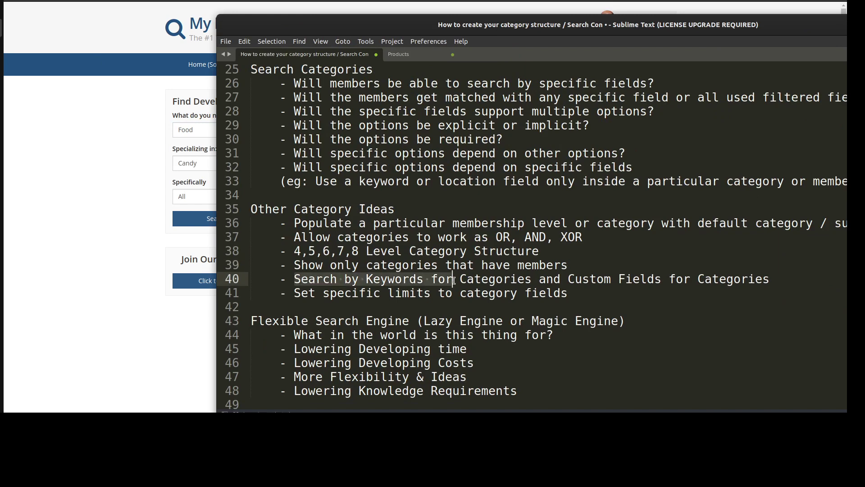
{"action": "left_click", "coordinate": [517, 293]}
{"action": "left_click_drag", "start_coordinate": [278, 28], "coordinate": [317, 236]}
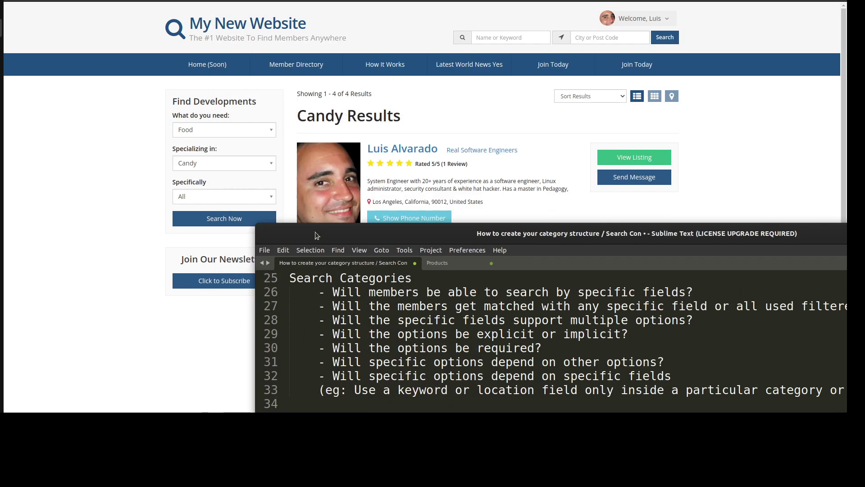
{"action": "left_click", "coordinate": [503, 38]}
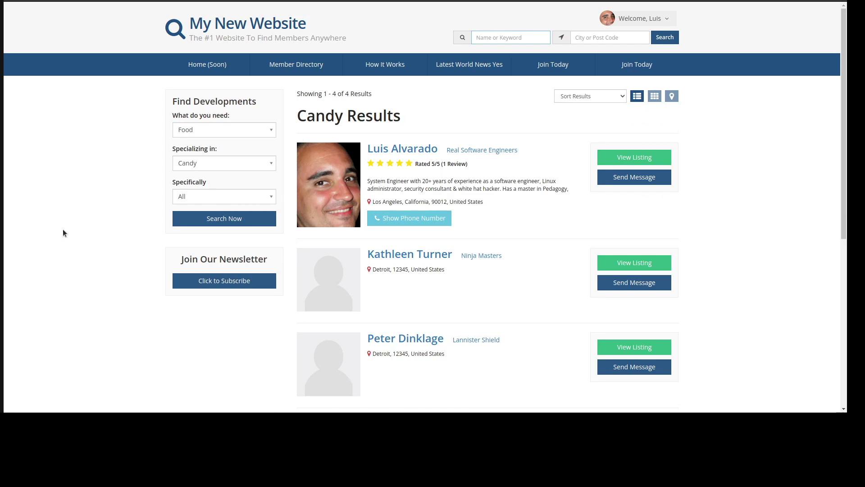
Return to the Sublime Text outline and highlight the idea of setting specific limits to category fields, keeping the website's search form visible
{"action": "key", "text": "alt+Tab"}
{"action": "left_click_drag", "start_coordinate": [229, 230], "coordinate": [256, 29]}
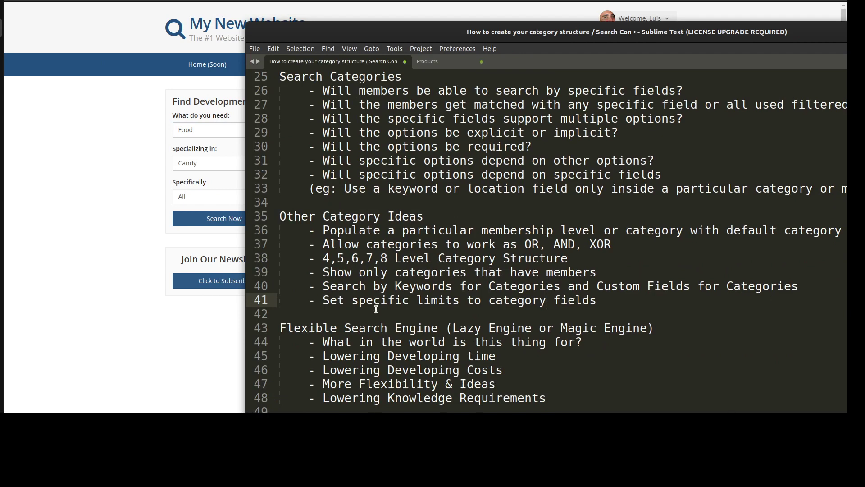
{"action": "left_click", "coordinate": [323, 300]}
{"action": "left_click_drag", "start_coordinate": [322, 300], "coordinate": [599, 300]}
{"action": "left_click", "coordinate": [399, 300]}
{"action": "left_click_drag", "start_coordinate": [385, 29], "coordinate": [424, 46]}
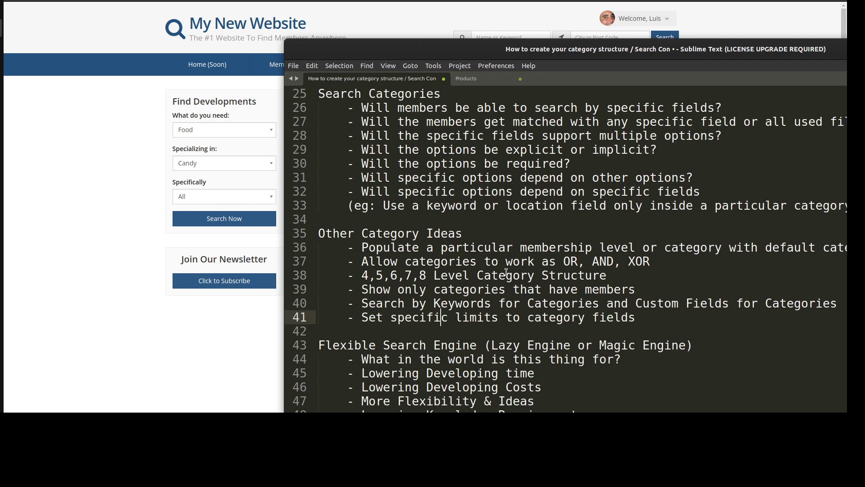
Bring the Flexible Search Engine section into view, highlighting its heading and the question about what it is for
{"action": "scroll", "coordinate": [422, 213], "scroll_direction": "down", "scroll_amount": 3}
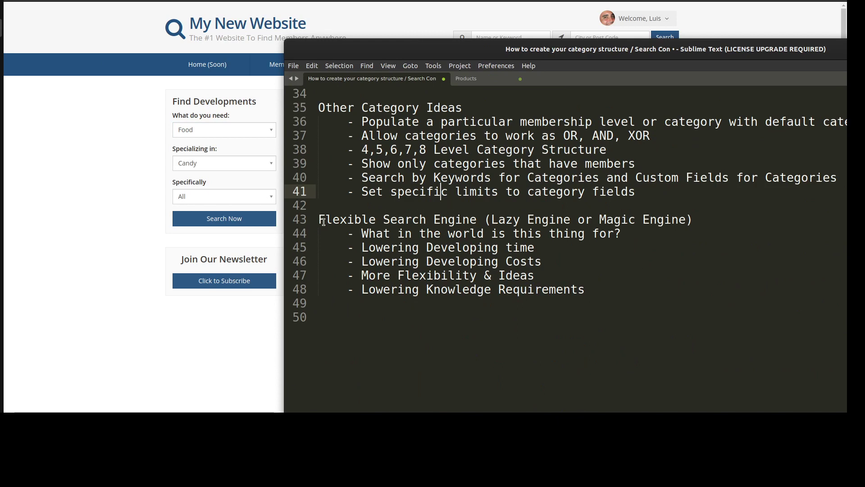
{"action": "left_click_drag", "start_coordinate": [320, 219], "coordinate": [428, 220]}
{"action": "left_click", "coordinate": [446, 219]}
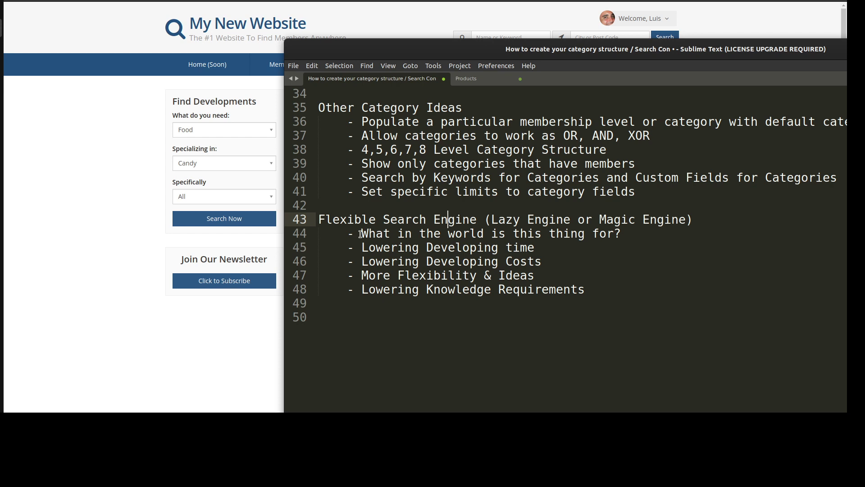
{"action": "left_click_drag", "start_coordinate": [360, 234], "coordinate": [621, 233]}
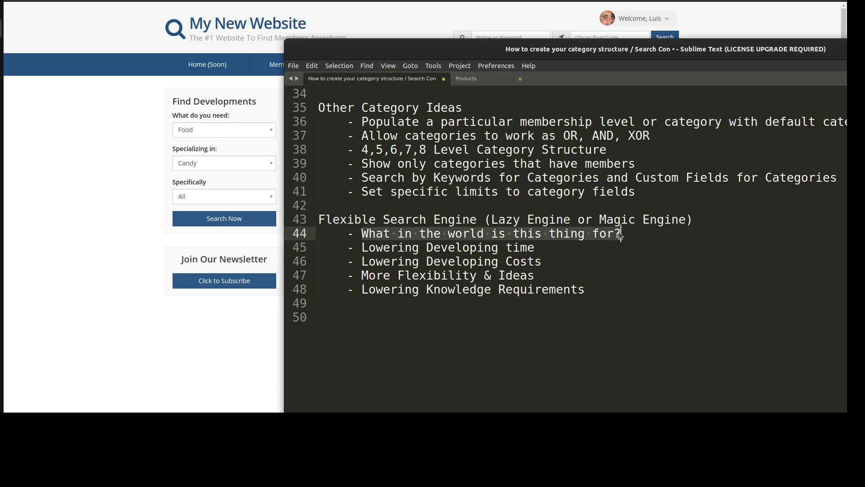
{"action": "left_click", "coordinate": [620, 233]}
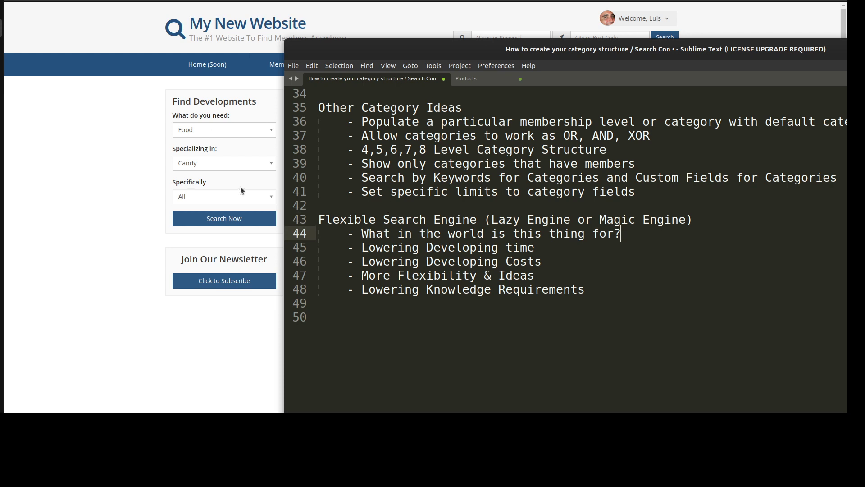
Highlight the Flexible Search Engine points about lowering developing time and lowering developing costs
{"action": "left_click_drag", "start_coordinate": [359, 247], "coordinate": [405, 247]}
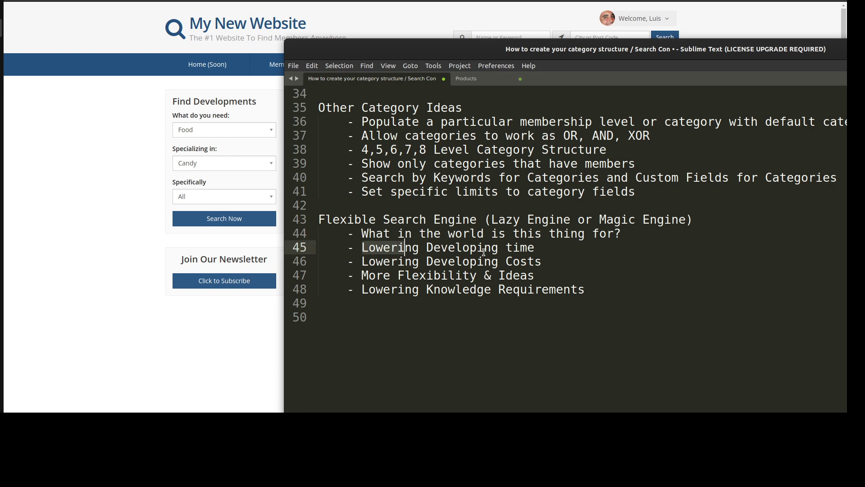
{"action": "left_click_drag", "start_coordinate": [484, 251], "coordinate": [547, 253]}
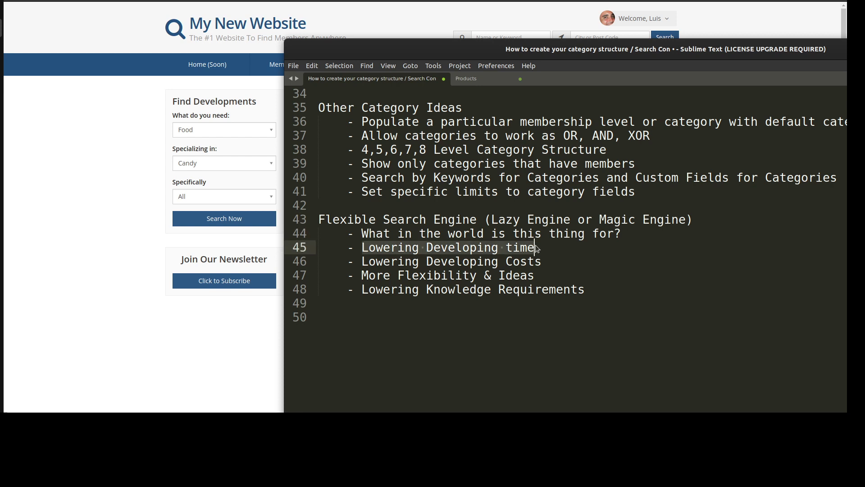
{"action": "left_click", "coordinate": [535, 246]}
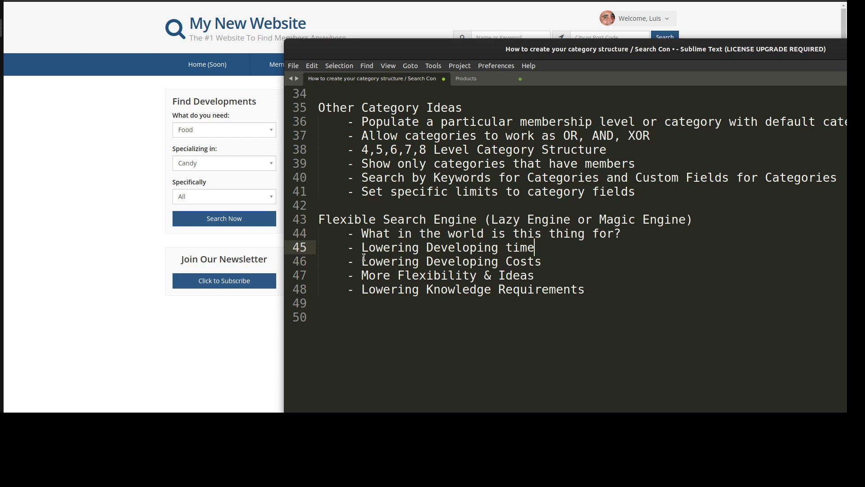
{"action": "left_click_drag", "start_coordinate": [361, 262], "coordinate": [542, 261]}
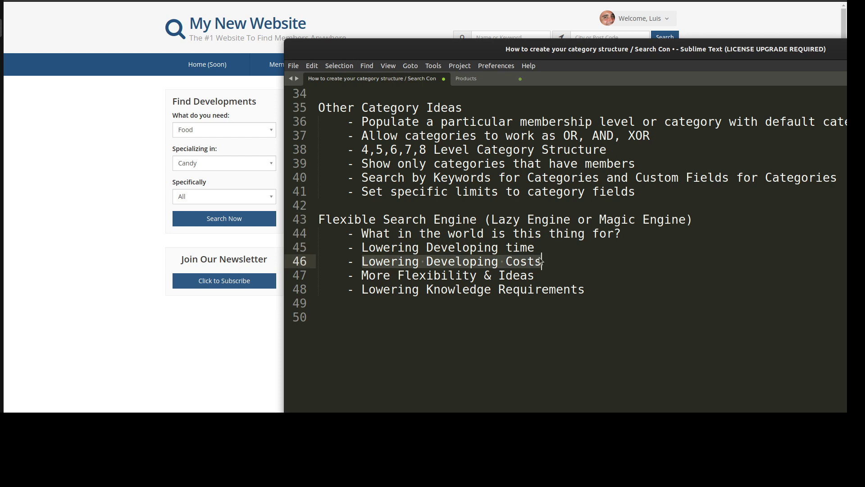
{"action": "left_click", "coordinate": [540, 260]}
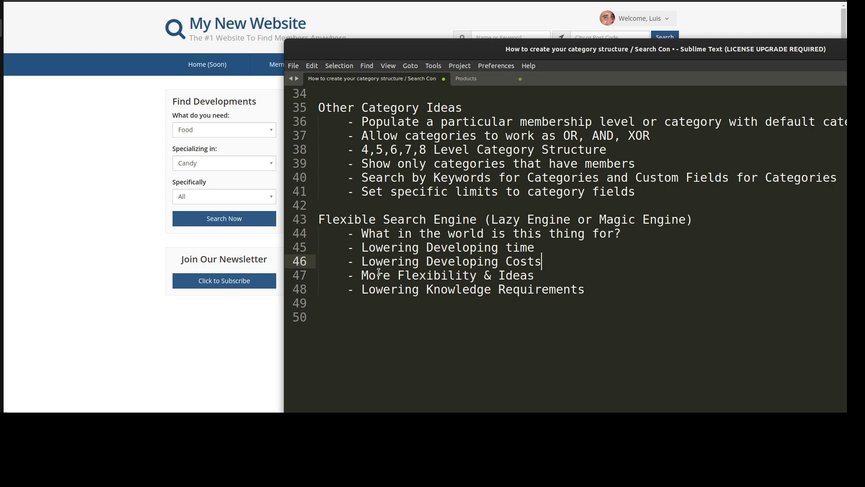
Highlight the More Flexibility & Ideas point, and review the whole outline from its beginning back to the Flexible Search Engine section
{"action": "left_click_drag", "start_coordinate": [359, 275], "coordinate": [536, 274]}
{"action": "scroll", "coordinate": [535, 269], "scroll_direction": "up", "scroll_amount": 4}
{"action": "scroll", "coordinate": [535, 269], "scroll_direction": "up", "scroll_amount": 7}
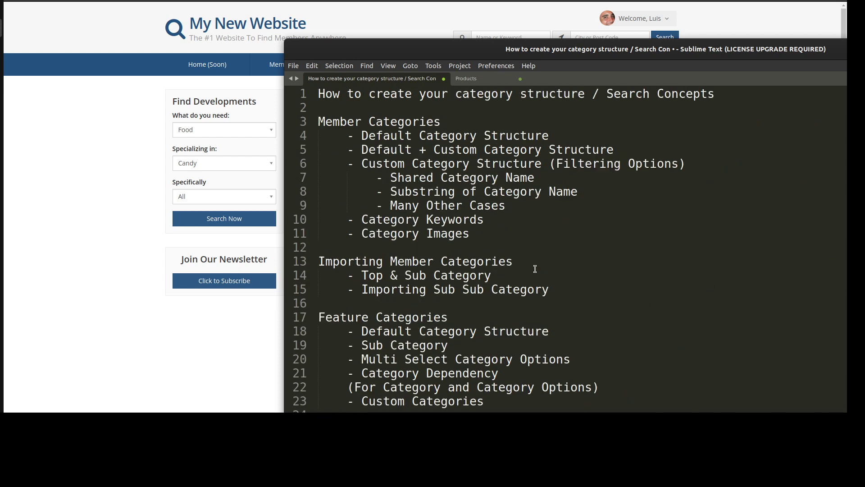
{"action": "scroll", "coordinate": [412, 147], "scroll_direction": "down", "scroll_amount": 9}
{"action": "scroll", "coordinate": [413, 147], "scroll_direction": "down", "scroll_amount": 2}
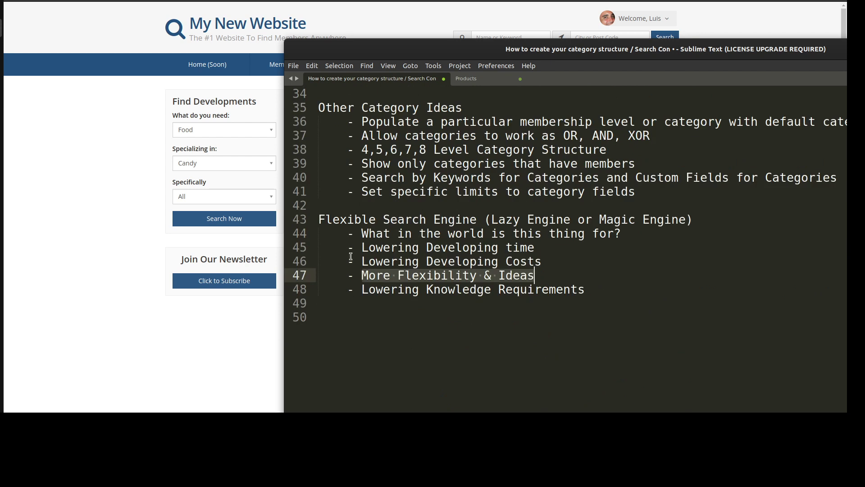
Highlight the Lowering Knowledge Requirements point, and move the outline window aside to expose the website's results page
{"action": "left_click", "coordinate": [360, 262]}
{"action": "left_click", "coordinate": [362, 290]}
{"action": "left_click_drag", "start_coordinate": [361, 289], "coordinate": [588, 289]}
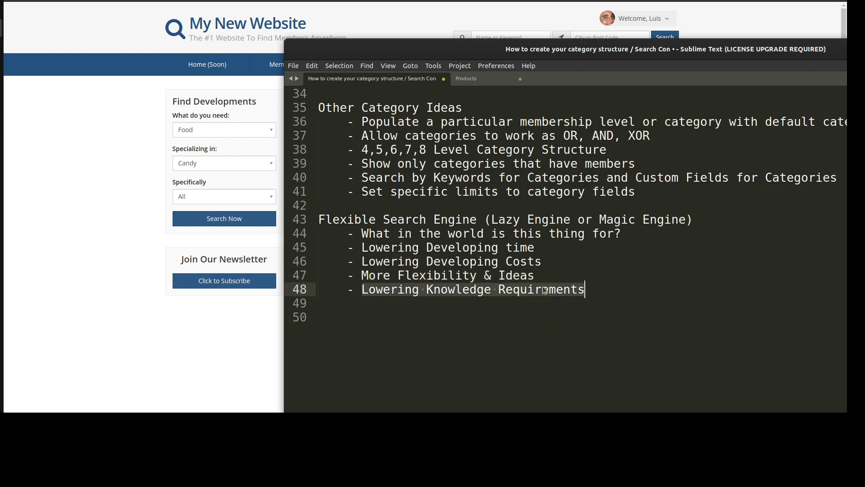
{"action": "left_click", "coordinate": [505, 290]}
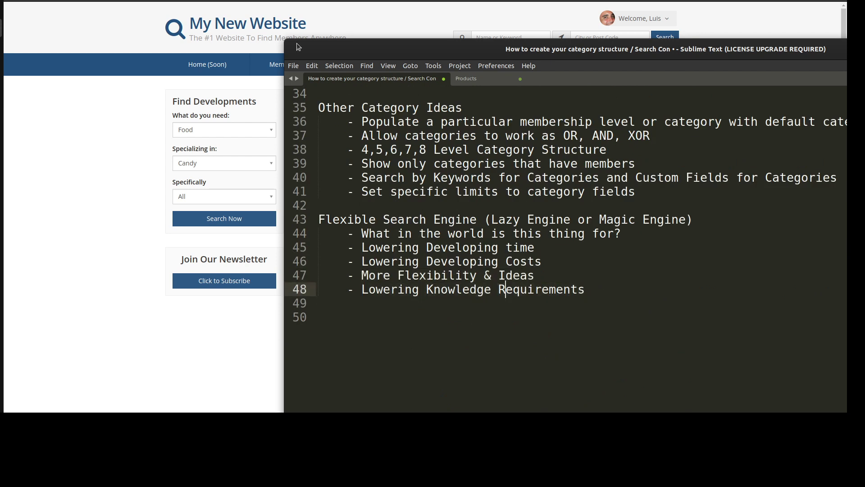
{"action": "left_click_drag", "start_coordinate": [295, 46], "coordinate": [468, 140]}
{"action": "left_click", "coordinate": [526, 256]}
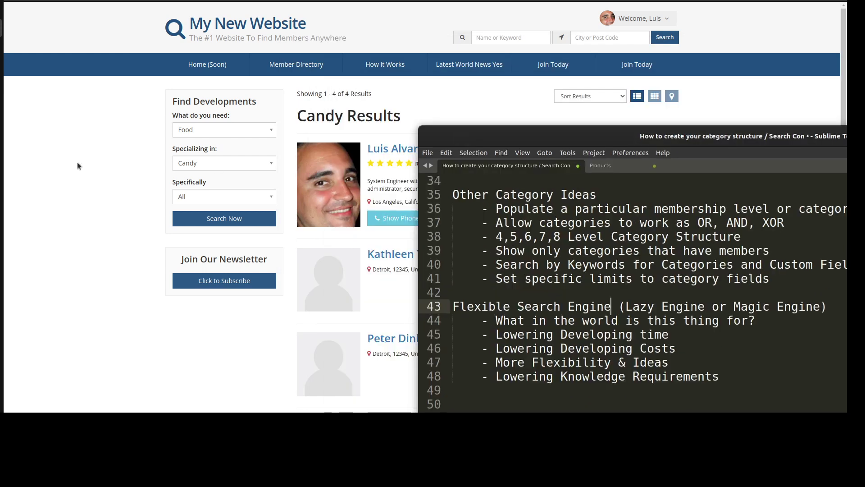
Bring the website's results page forward, return to the Sublime Text outline, and highlight the whole Member Categories section
{"action": "left_click", "coordinate": [78, 163]}
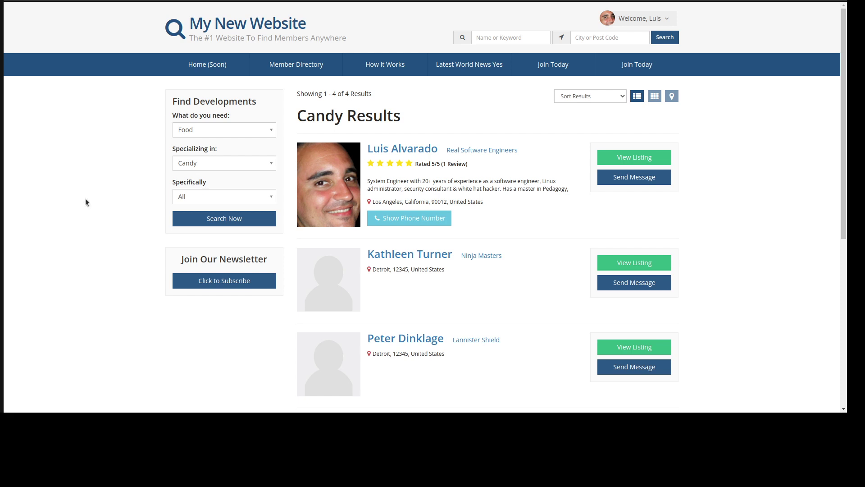
{"action": "key", "text": "alt+Tab"}
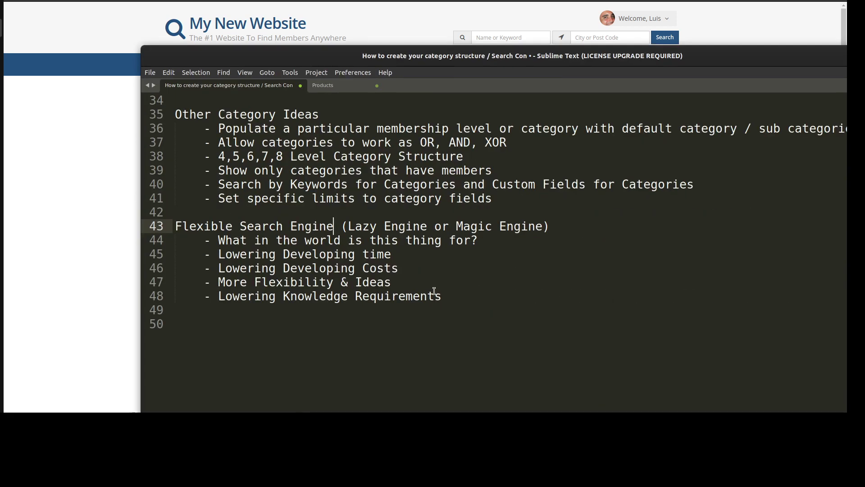
{"action": "scroll", "coordinate": [433, 291], "scroll_direction": "up", "scroll_amount": 3}
{"action": "scroll", "coordinate": [434, 291], "scroll_direction": "up", "scroll_amount": 8}
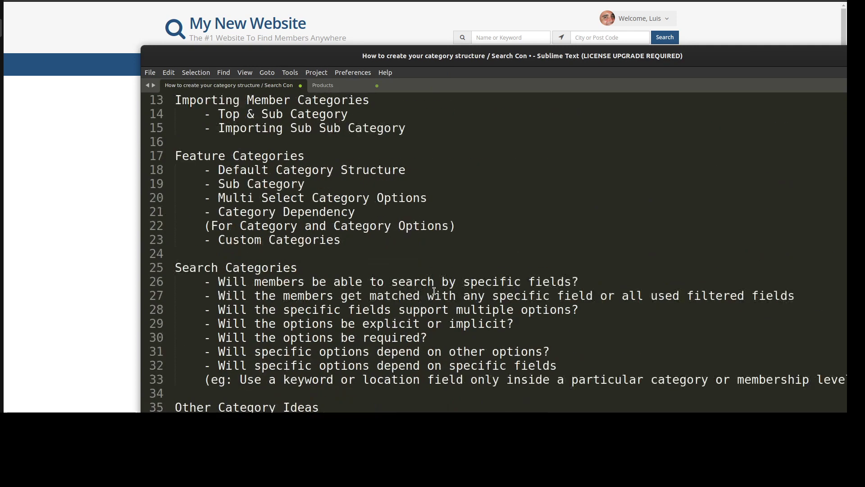
{"action": "scroll", "coordinate": [434, 291], "scroll_direction": "down", "scroll_amount": 5}
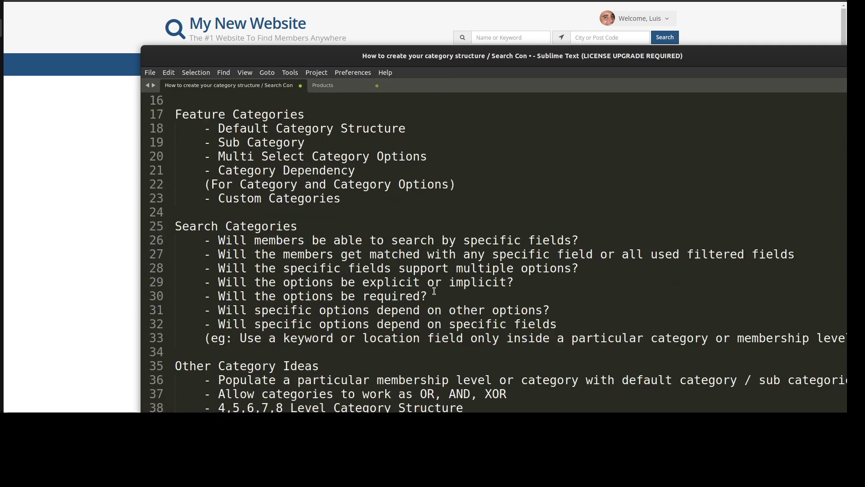
{"action": "scroll", "coordinate": [352, 298], "scroll_direction": "up", "scroll_amount": 5}
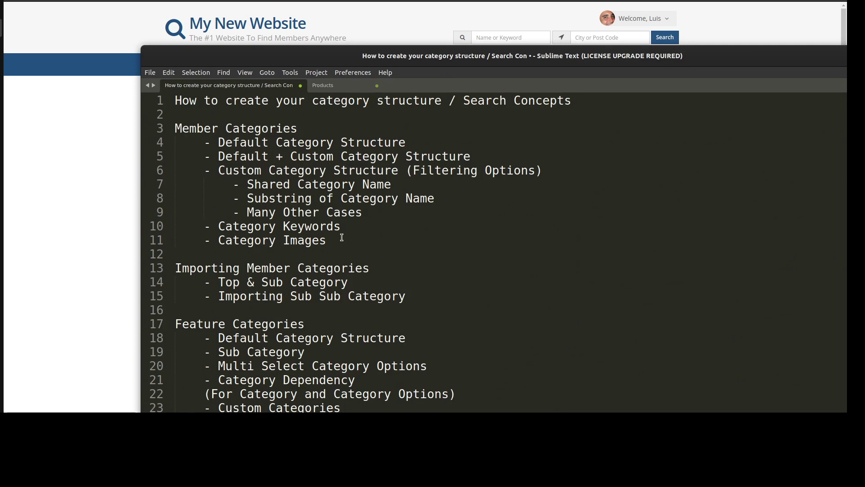
{"action": "left_click_drag", "start_coordinate": [342, 237], "coordinate": [154, 131]}
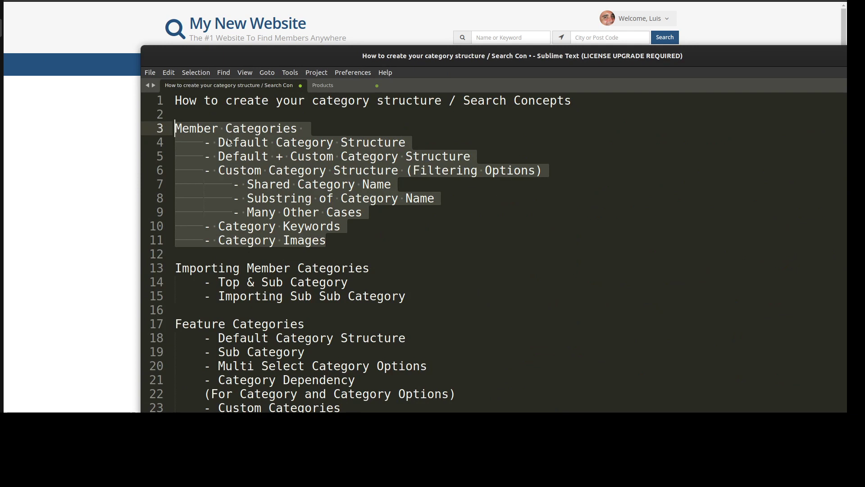
Highlight the Importing Member Categories section, including its point about importing the sub sub category
{"action": "scroll", "coordinate": [432, 143], "scroll_direction": "down", "scroll_amount": 3}
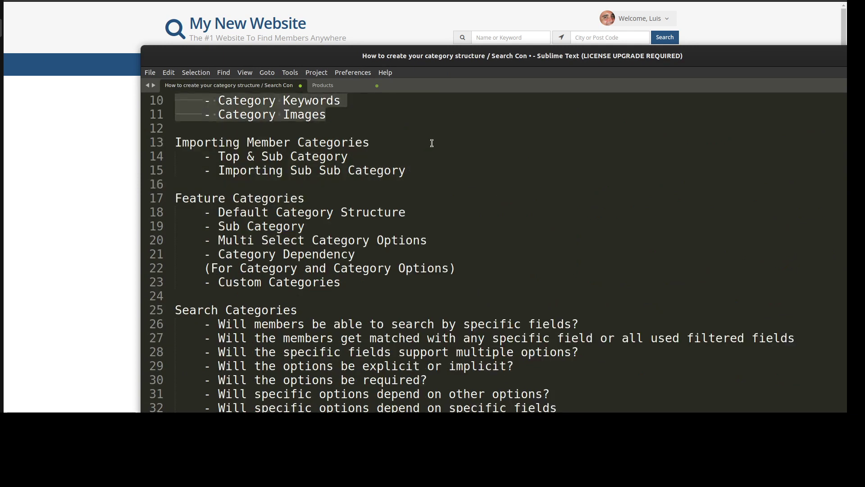
{"action": "left_click", "coordinate": [452, 182]}
{"action": "left_click_drag", "start_coordinate": [176, 142], "coordinate": [445, 170]}
{"action": "left_click", "coordinate": [240, 156]}
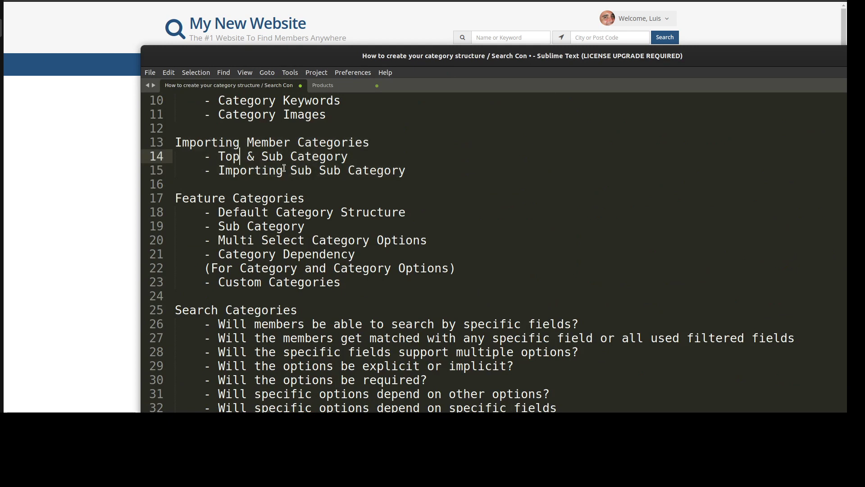
{"action": "left_click_drag", "start_coordinate": [283, 170], "coordinate": [424, 168]}
{"action": "left_click", "coordinate": [423, 168]}
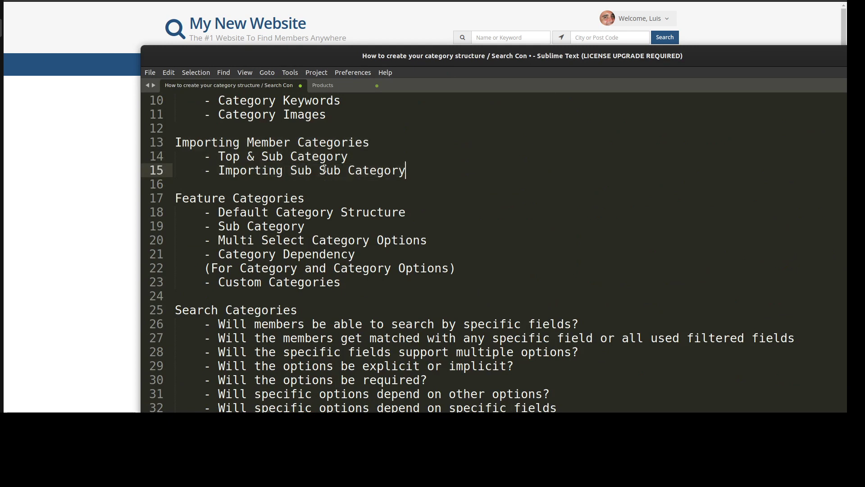
Highlight the rest of the outline through the Flexible Search Engine section, clear the selection, and go back to the document's beginning
{"action": "scroll", "coordinate": [464, 171], "scroll_direction": "down", "scroll_amount": 1}
{"action": "left_click_drag", "start_coordinate": [344, 240], "coordinate": [328, 370]}
{"action": "scroll", "coordinate": [176, 156], "scroll_direction": "down", "scroll_amount": 2}
{"action": "left_click", "coordinate": [207, 226]}
{"action": "scroll", "coordinate": [210, 217], "scroll_direction": "down", "scroll_amount": 4}
{"action": "scroll", "coordinate": [328, 370], "scroll_direction": "up", "scroll_amount": 5}
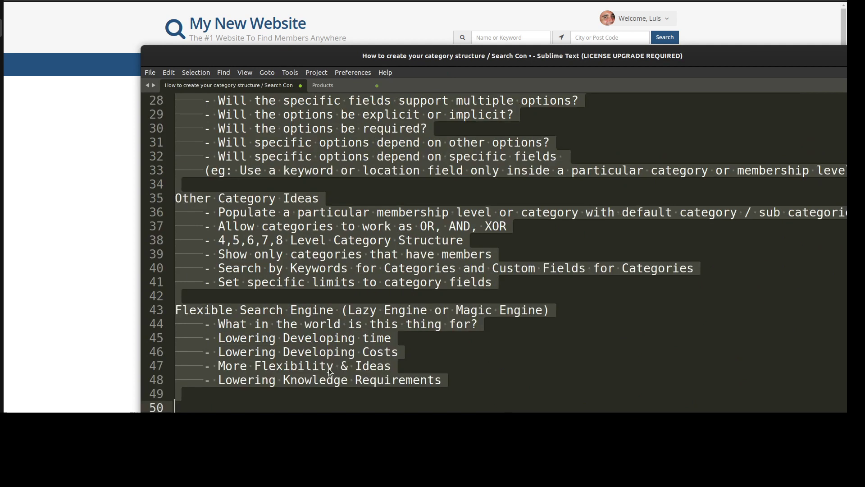
{"action": "left_click", "coordinate": [314, 224]}
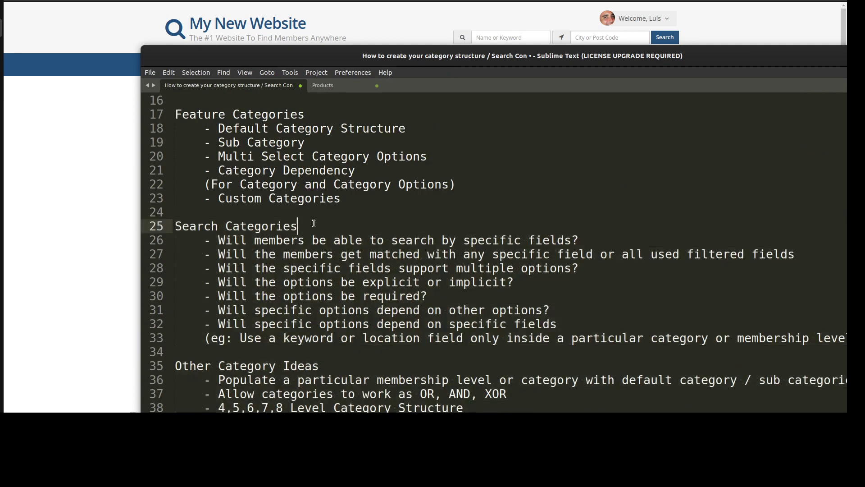
{"action": "scroll", "coordinate": [388, 332], "scroll_direction": "down", "scroll_amount": 4}
{"action": "scroll", "coordinate": [388, 332], "scroll_direction": "up", "scroll_amount": 9}
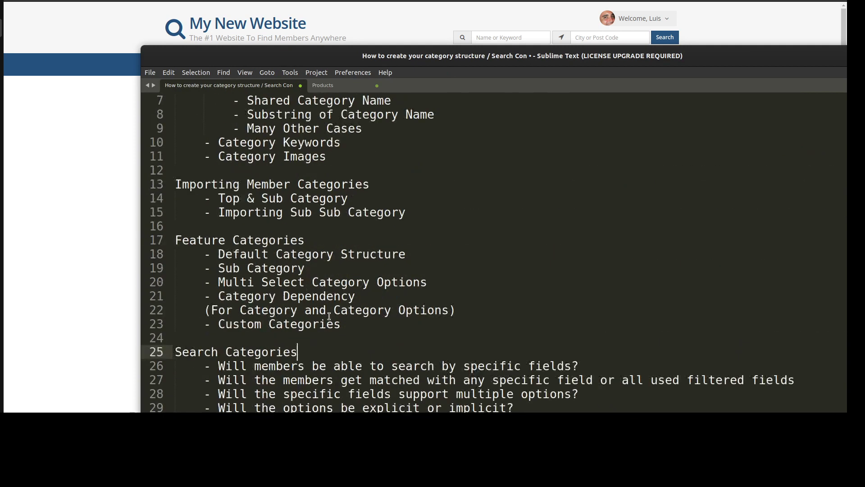
Reposition the outline window over the website, and highlight the Importing Member Categories heading and its points
{"action": "left_click_drag", "start_coordinate": [416, 61], "coordinate": [387, 111]}
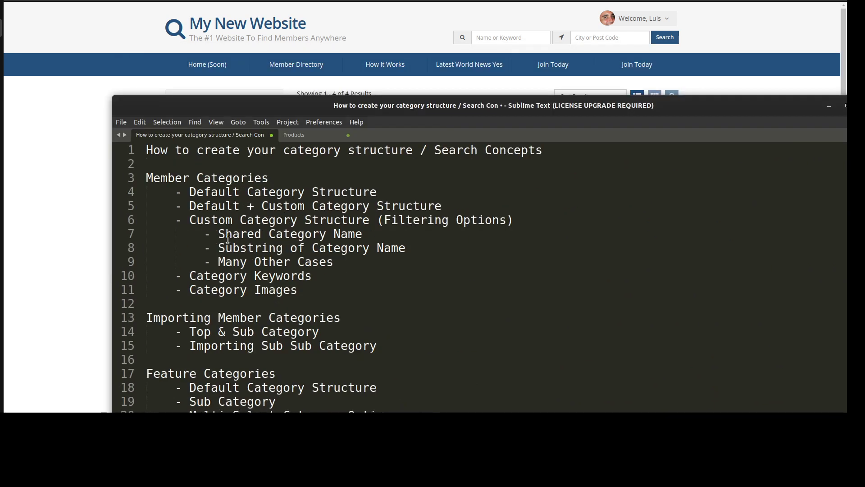
{"action": "left_click_drag", "start_coordinate": [243, 104], "coordinate": [275, 81]}
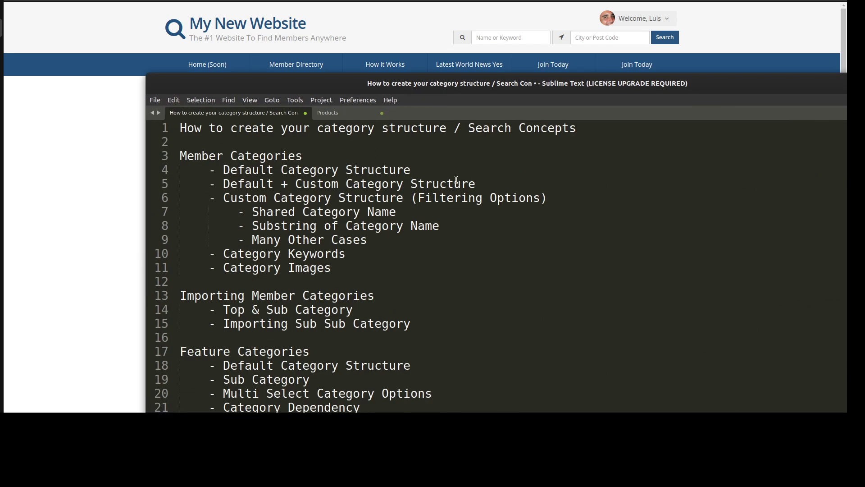
{"action": "scroll", "coordinate": [414, 213], "scroll_direction": "down", "scroll_amount": 1}
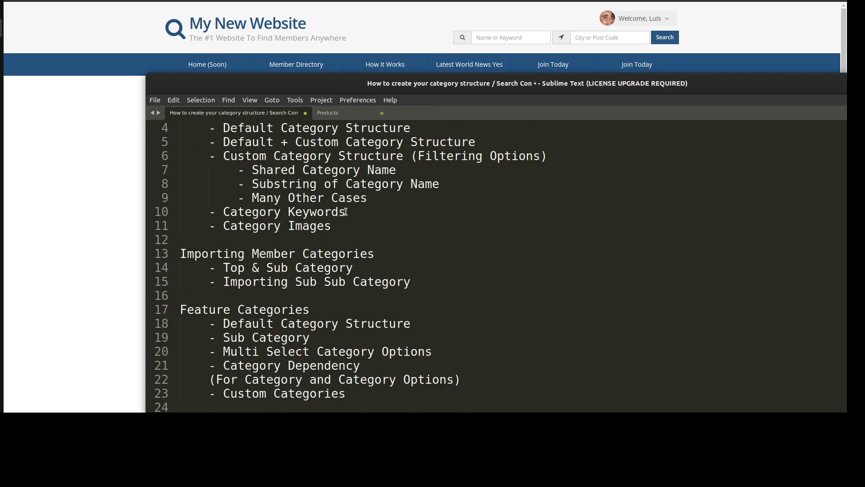
{"action": "left_click_drag", "start_coordinate": [216, 235], "coordinate": [354, 281]}
{"action": "scroll", "coordinate": [351, 275], "scroll_direction": "down", "scroll_amount": 3}
{"action": "scroll", "coordinate": [351, 275], "scroll_direction": "down", "scroll_amount": 1}
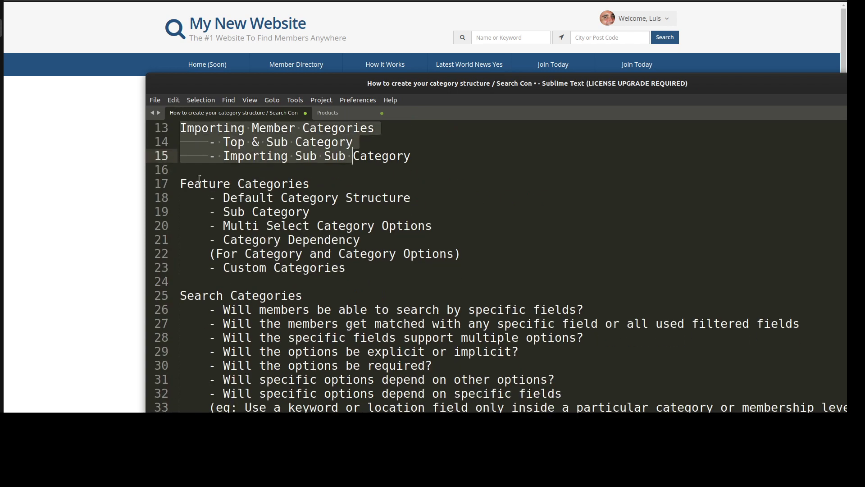
Highlight the Feature Categories section and the Search Categories section in turn, and clear the selection
{"action": "left_click_drag", "start_coordinate": [199, 177], "coordinate": [380, 280]}
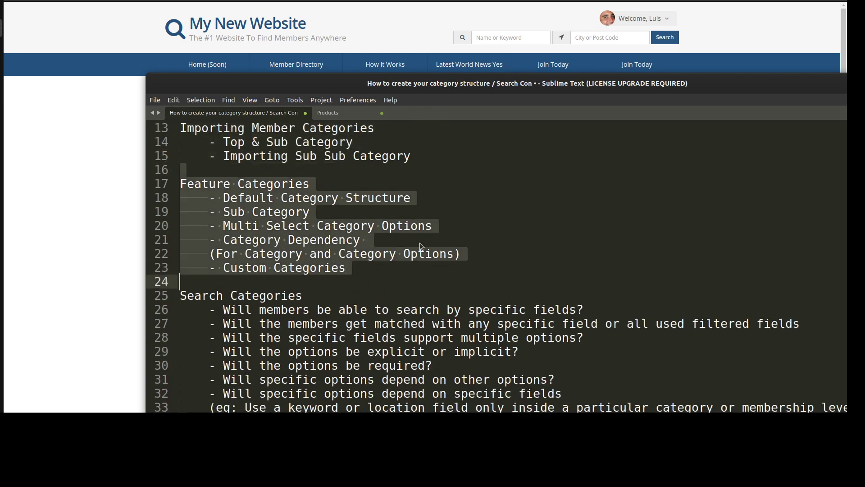
{"action": "scroll", "coordinate": [469, 237], "scroll_direction": "down", "scroll_amount": 2}
{"action": "left_click", "coordinate": [242, 204]}
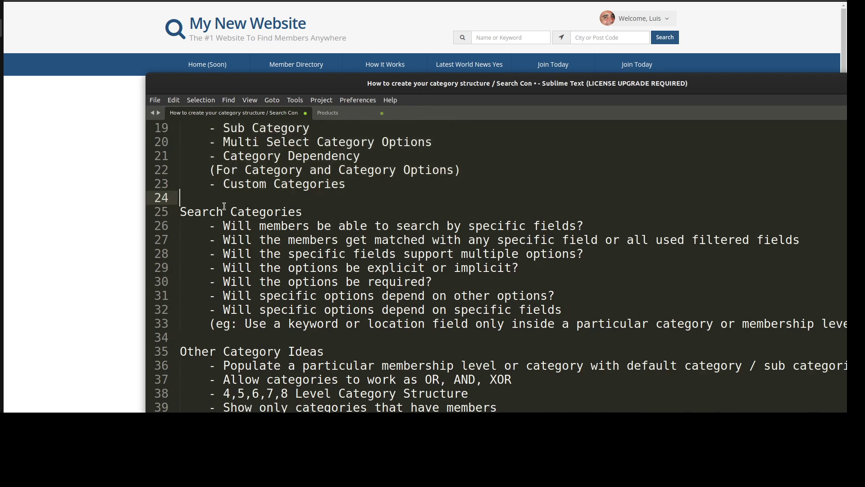
{"action": "left_click_drag", "start_coordinate": [201, 200], "coordinate": [356, 356]}
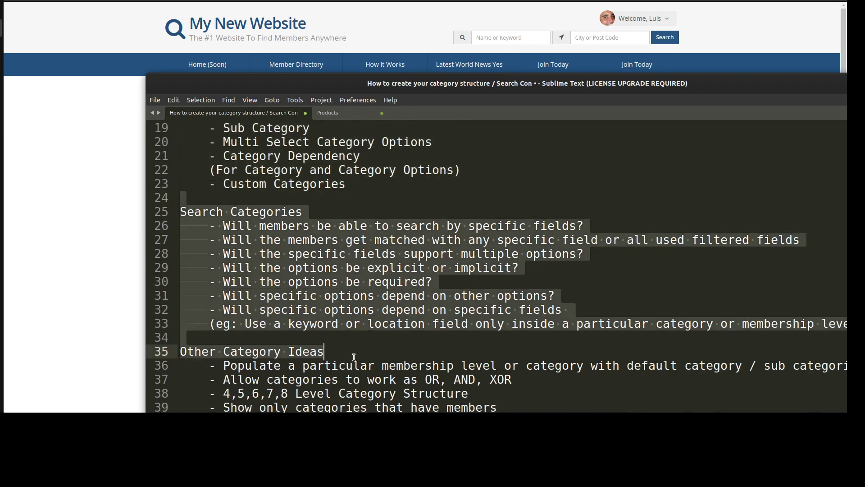
{"action": "left_click", "coordinate": [374, 324]}
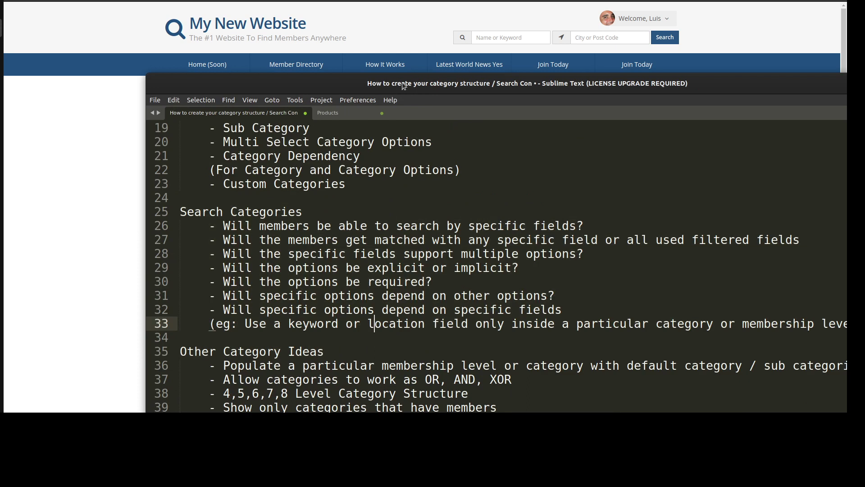
Move the outline window aside and minimize it to reveal the website's Candy Results page
{"action": "left_click_drag", "start_coordinate": [405, 86], "coordinate": [443, 148]}
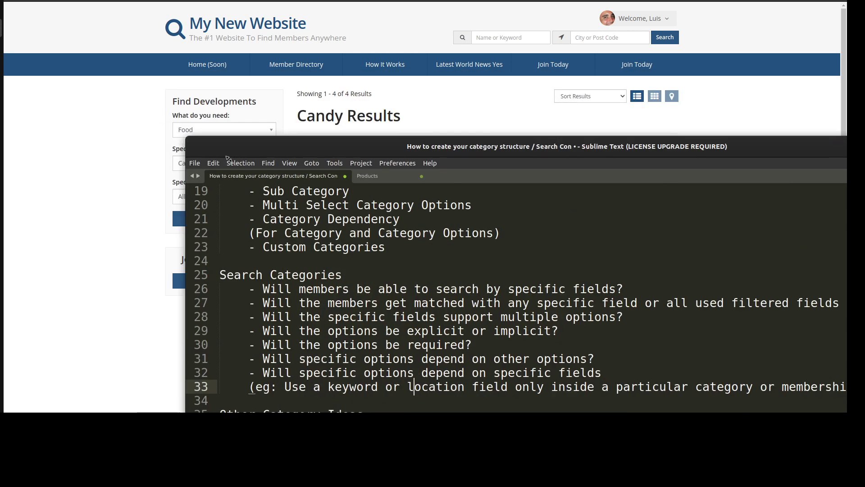
{"action": "left_click_drag", "start_coordinate": [227, 158], "coordinate": [468, 92]}
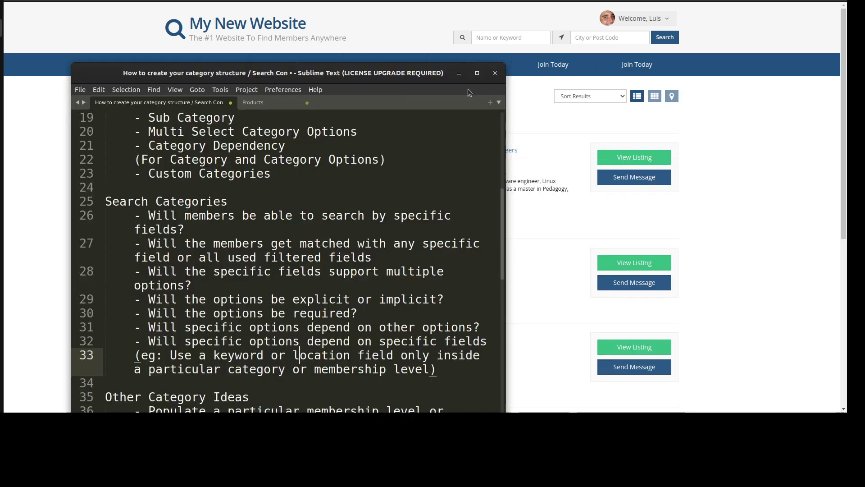
{"action": "left_click", "coordinate": [458, 73]}
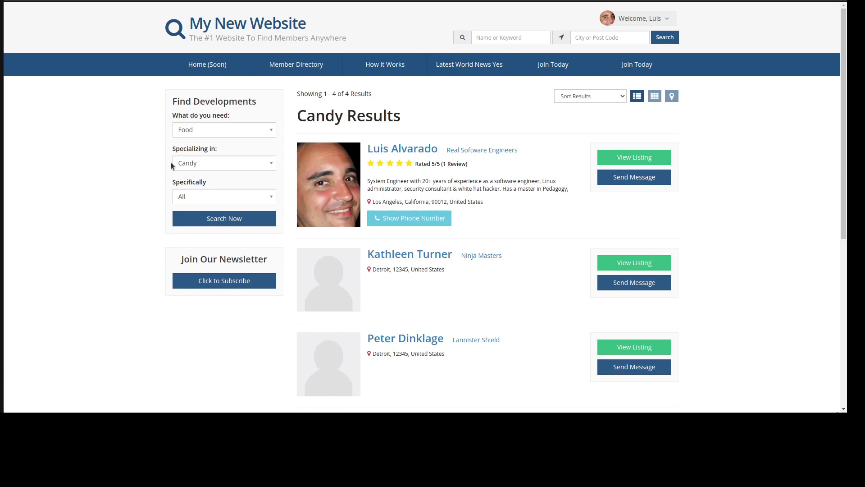